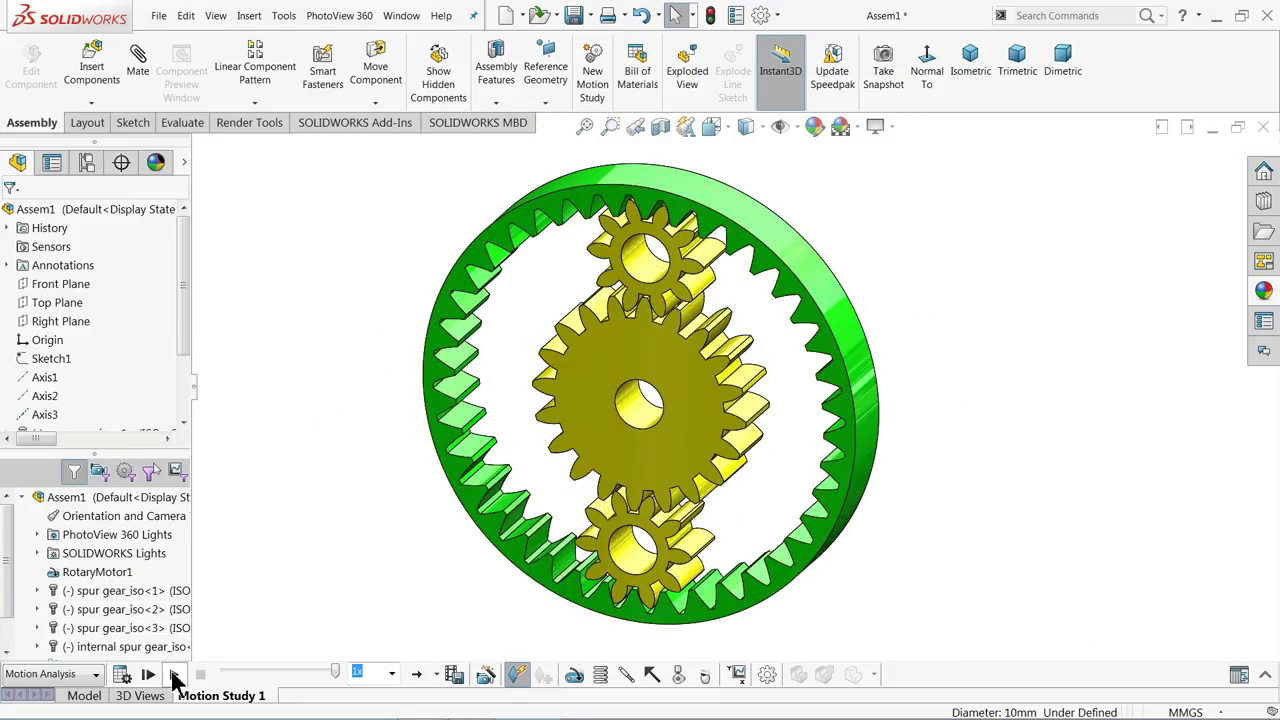
- Play Motion Study 2 so the planetary gear assembly animates
left_click(173, 674)
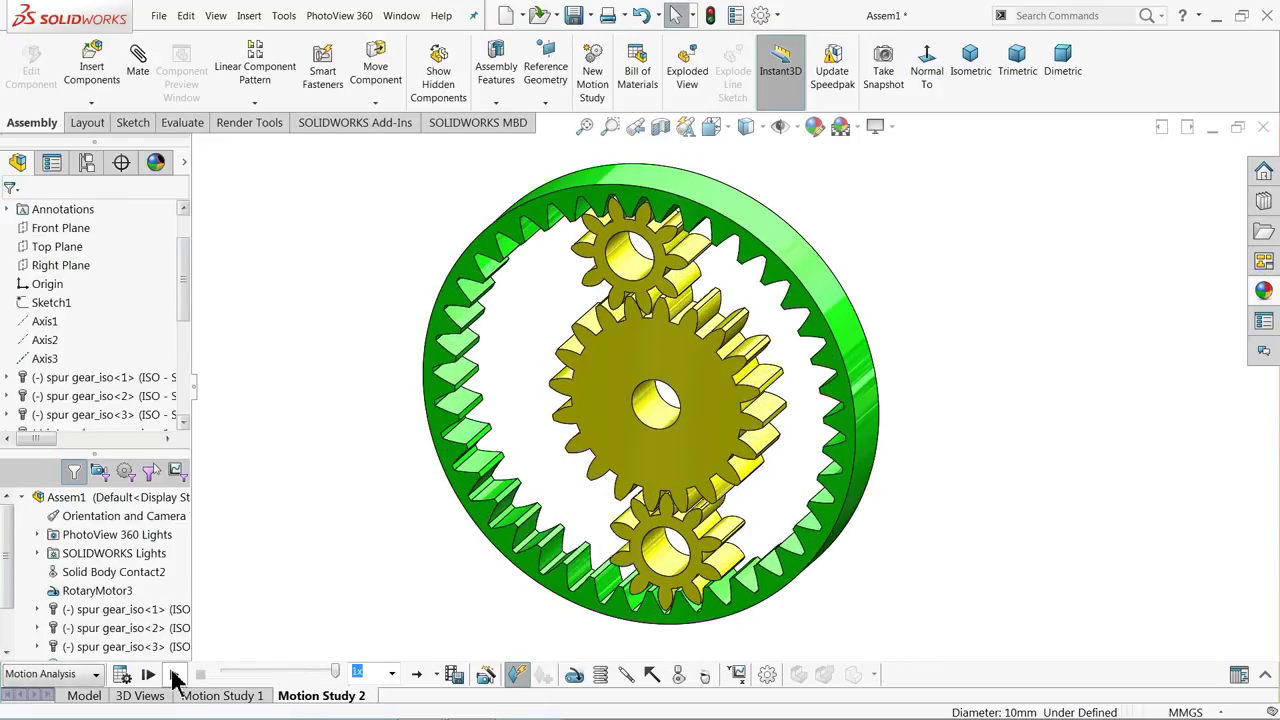
- Replay the planetary gear motion study animation twice
left_click(174, 676)
left_click(174, 676)
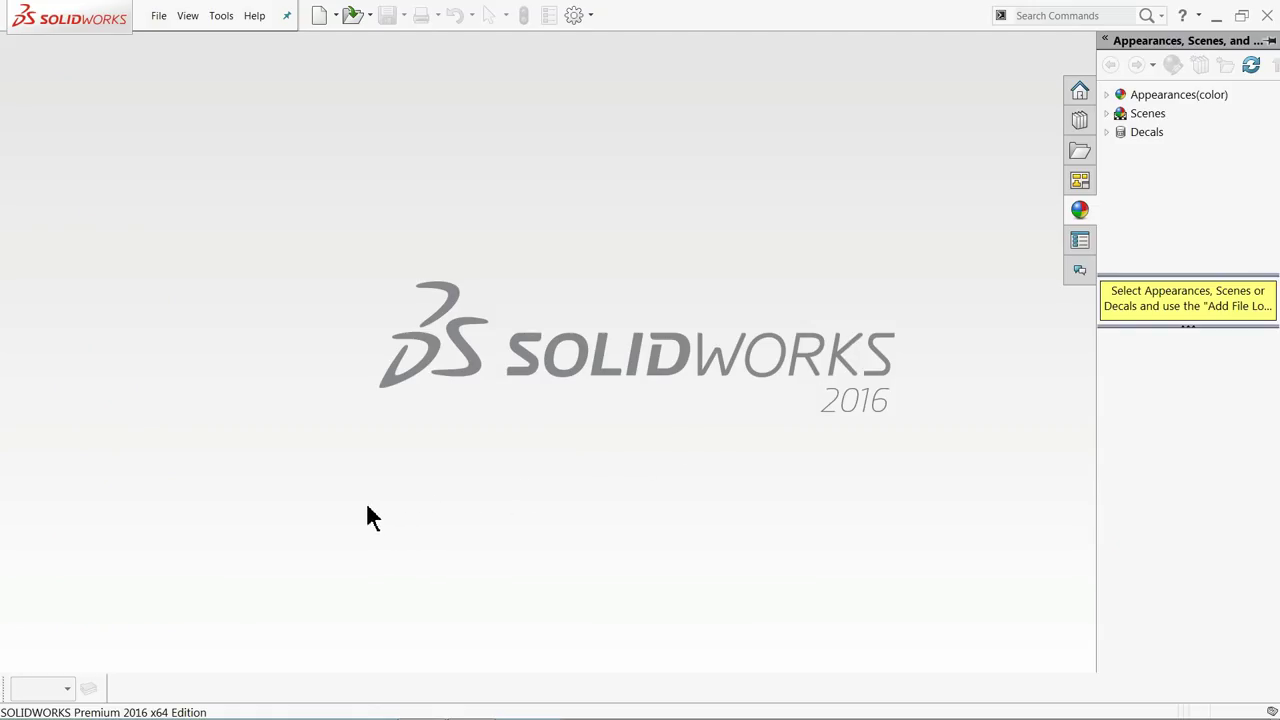
- Create a new Assembly document from File > New
left_click(160, 24)
left_click(163, 20)
left_click(163, 18)
left_click(171, 43)
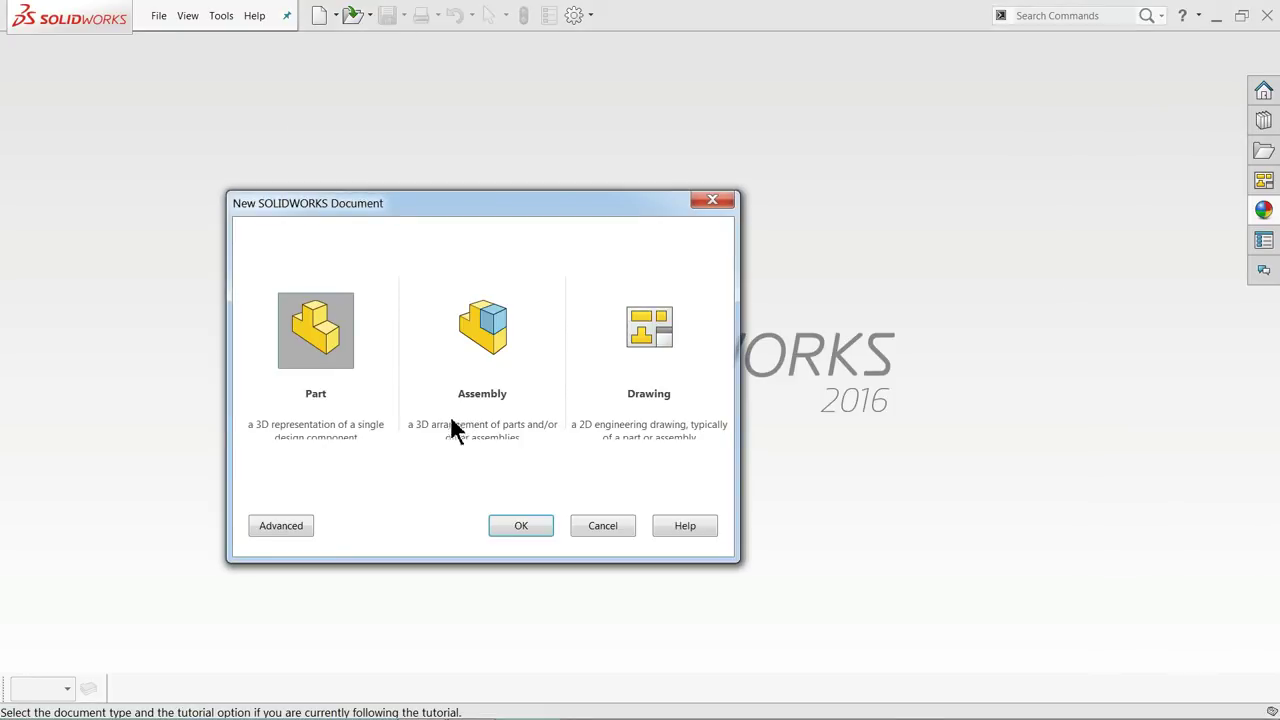
left_click(492, 345)
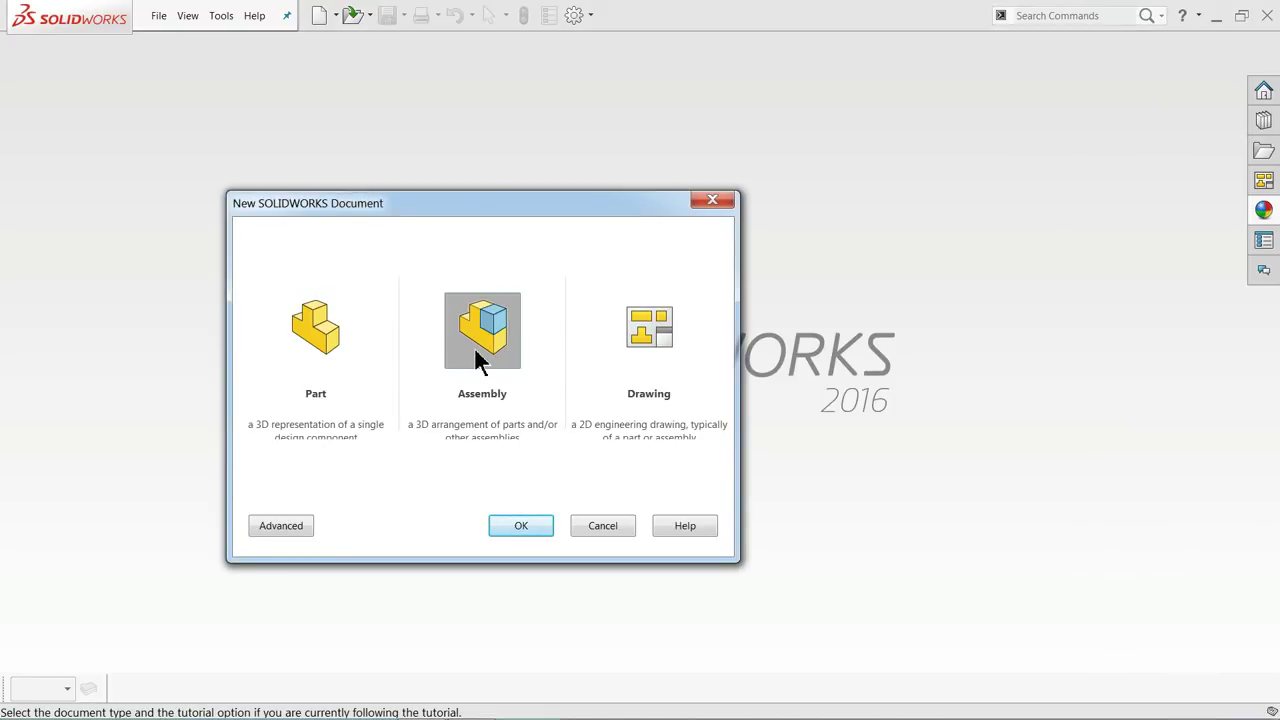
left_click(512, 528)
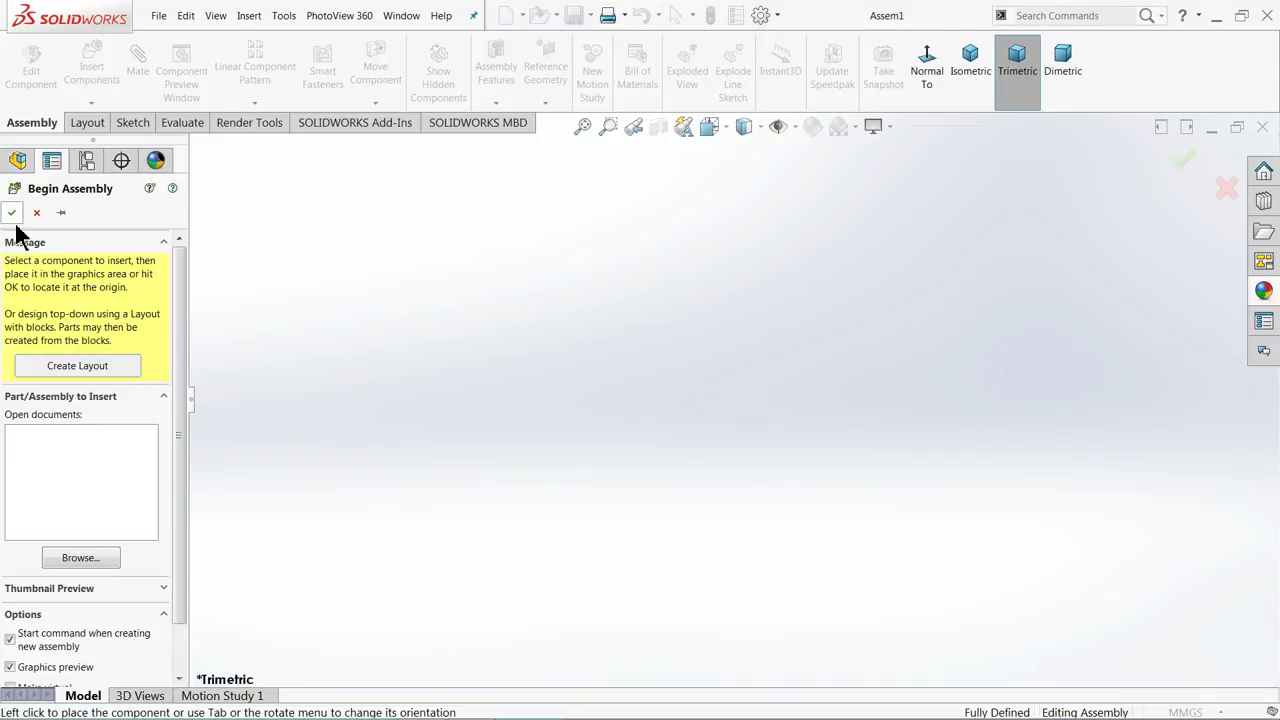
- Dismiss Begin Assembly and hide the MotionManager timeline
left_click(13, 214)
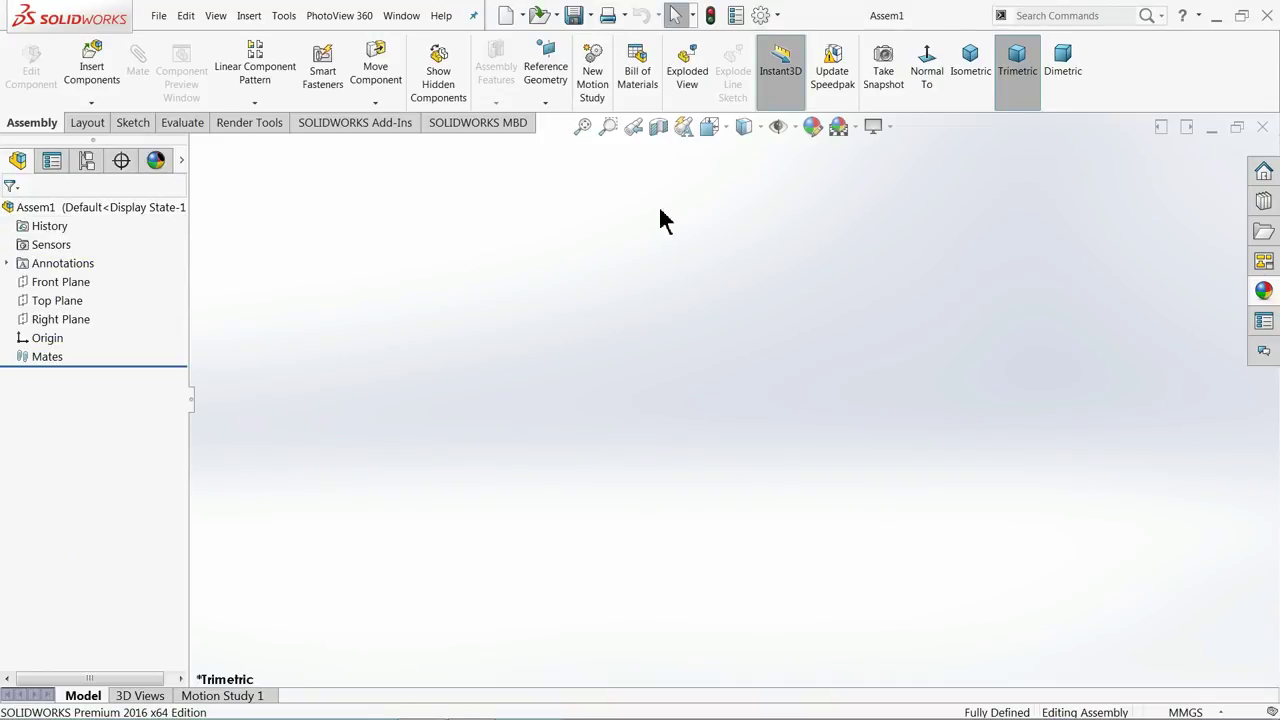
right_click(1105, 93)
left_click(946, 520)
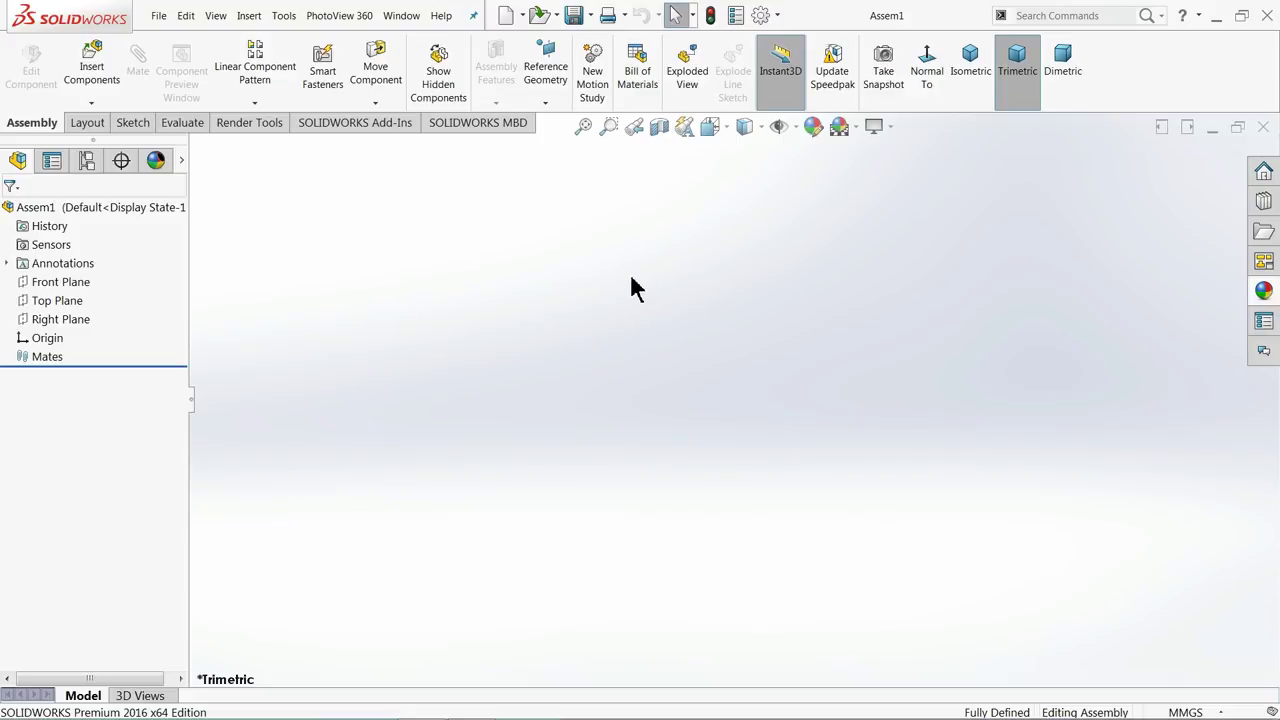
- Sketch on the Front Plane a large and medium circle at the origin plus a small top circle
left_click(38, 284)
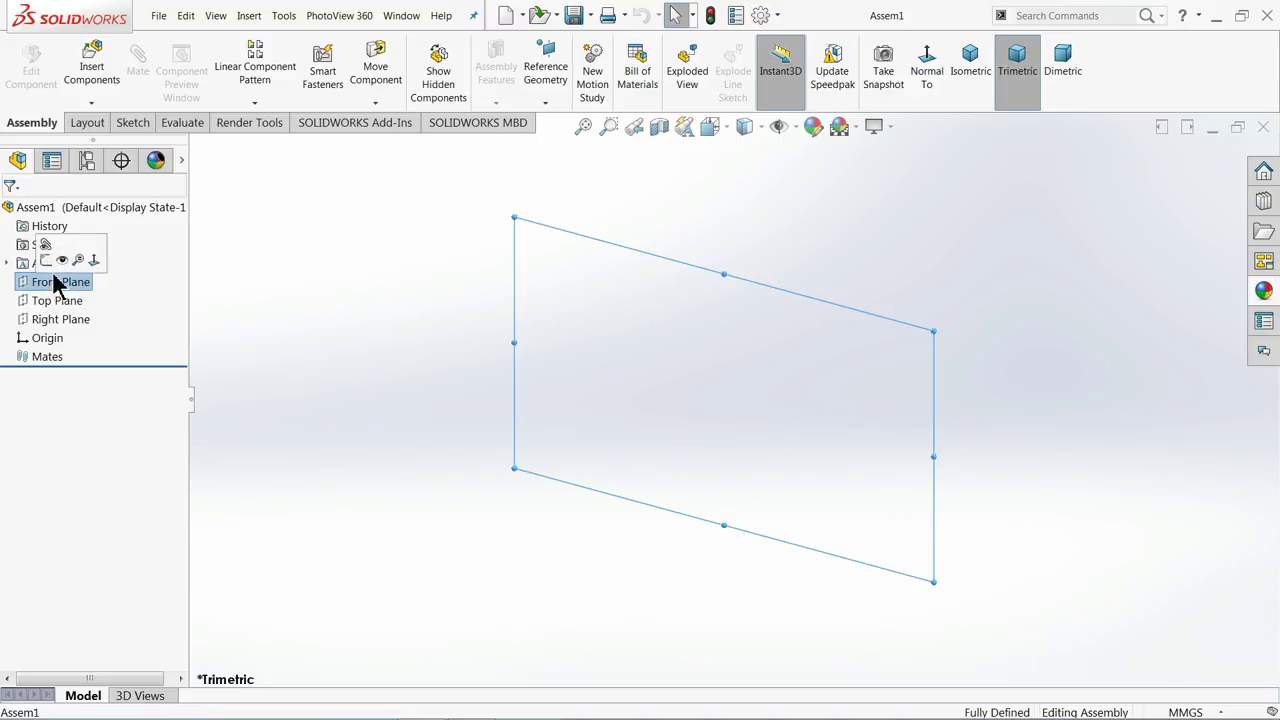
left_click(45, 260)
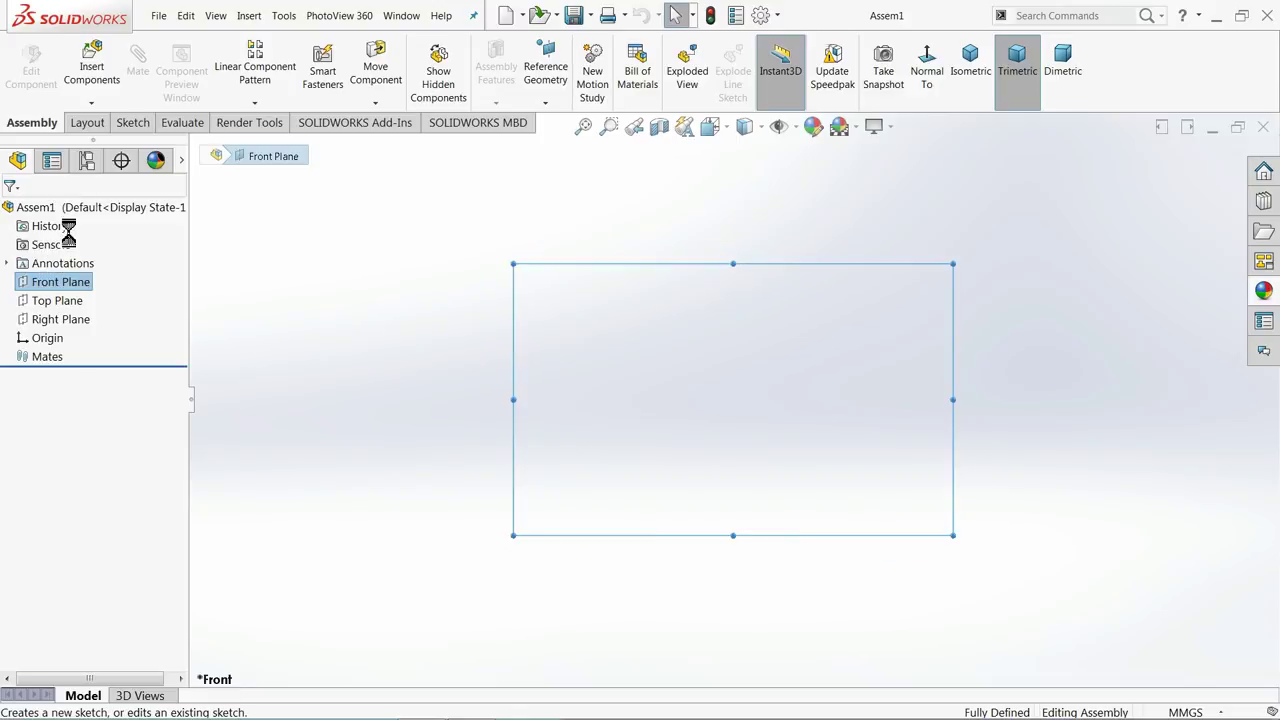
left_click(142, 49)
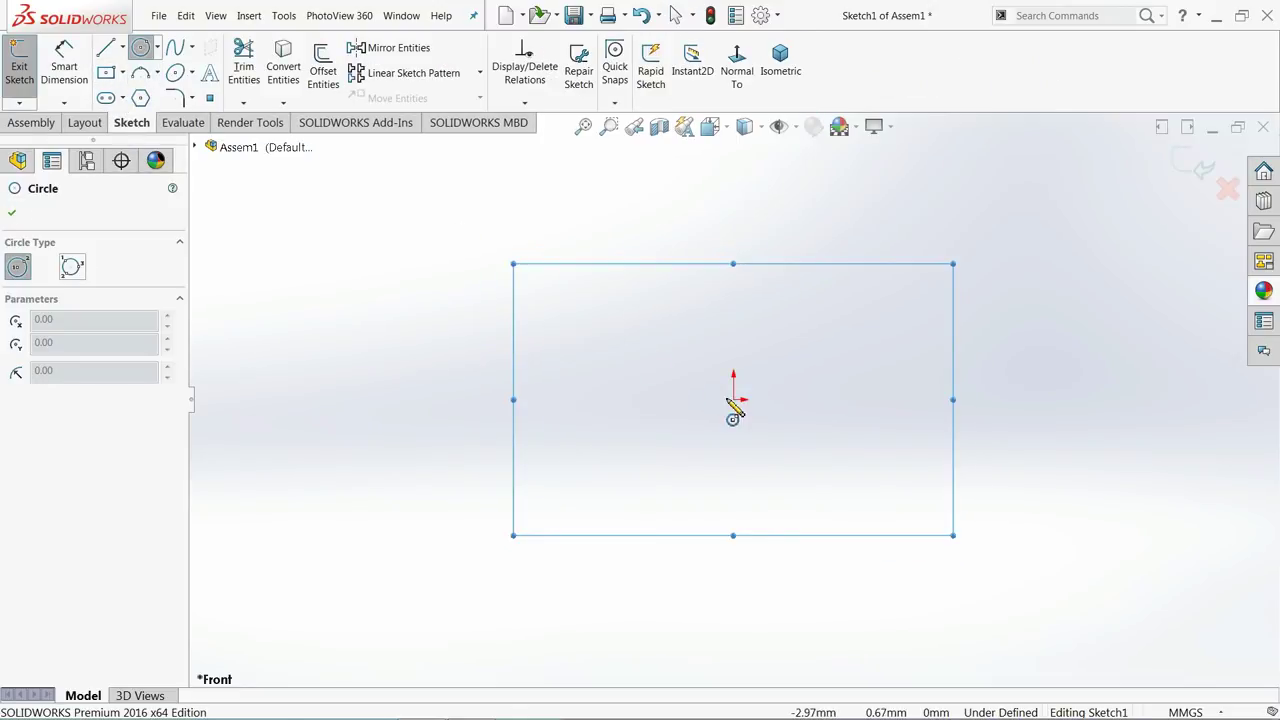
left_click_drag(733, 400, 733, 155)
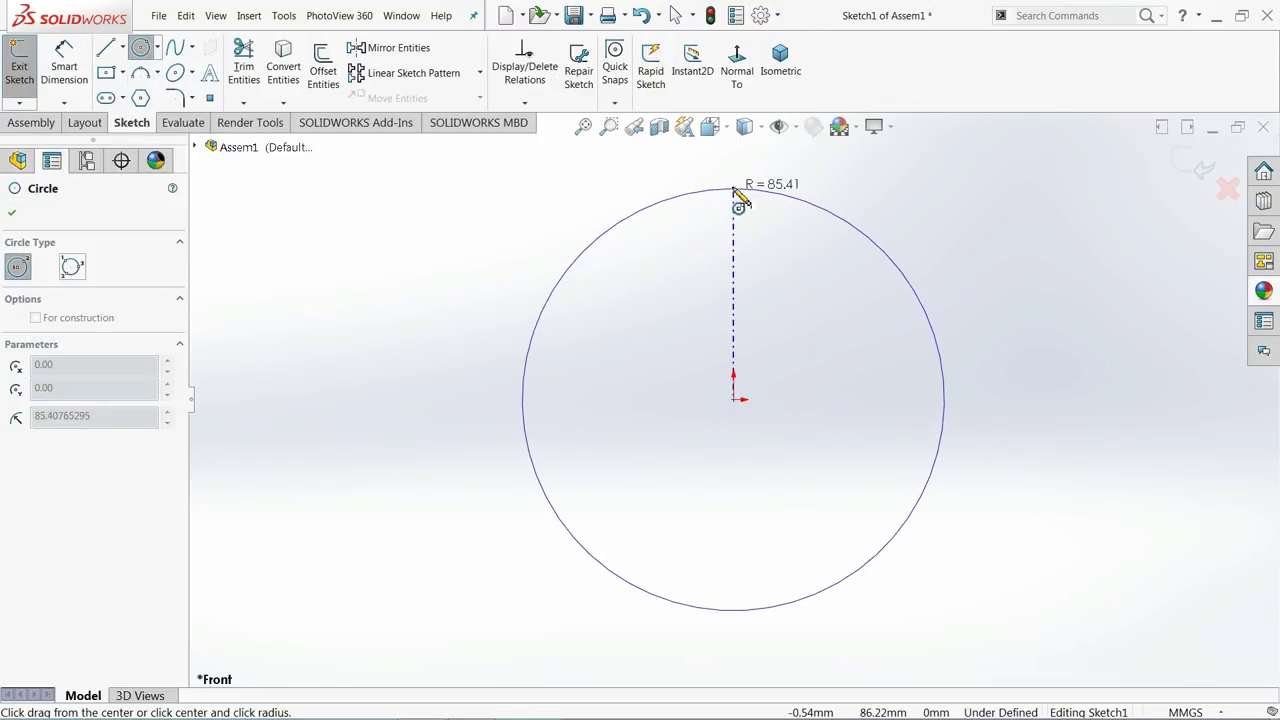
left_click_drag(738, 400, 738, 295)
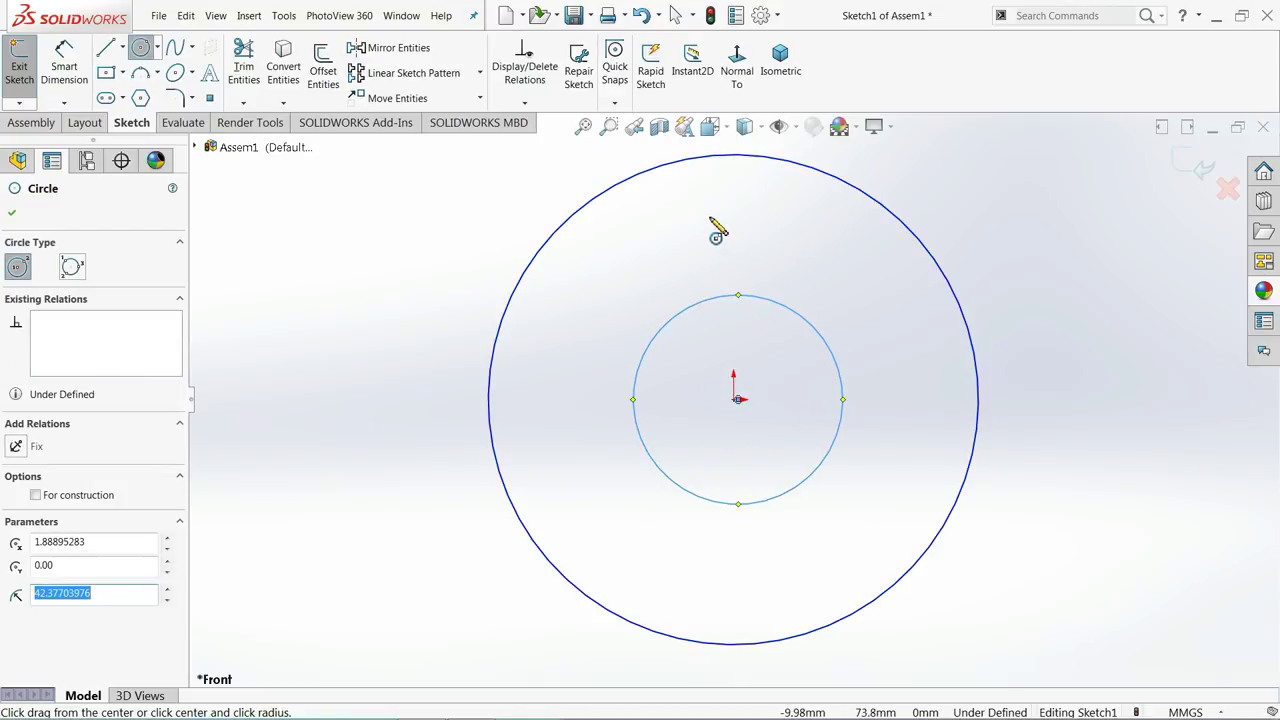
left_click_drag(708, 220, 758, 228)
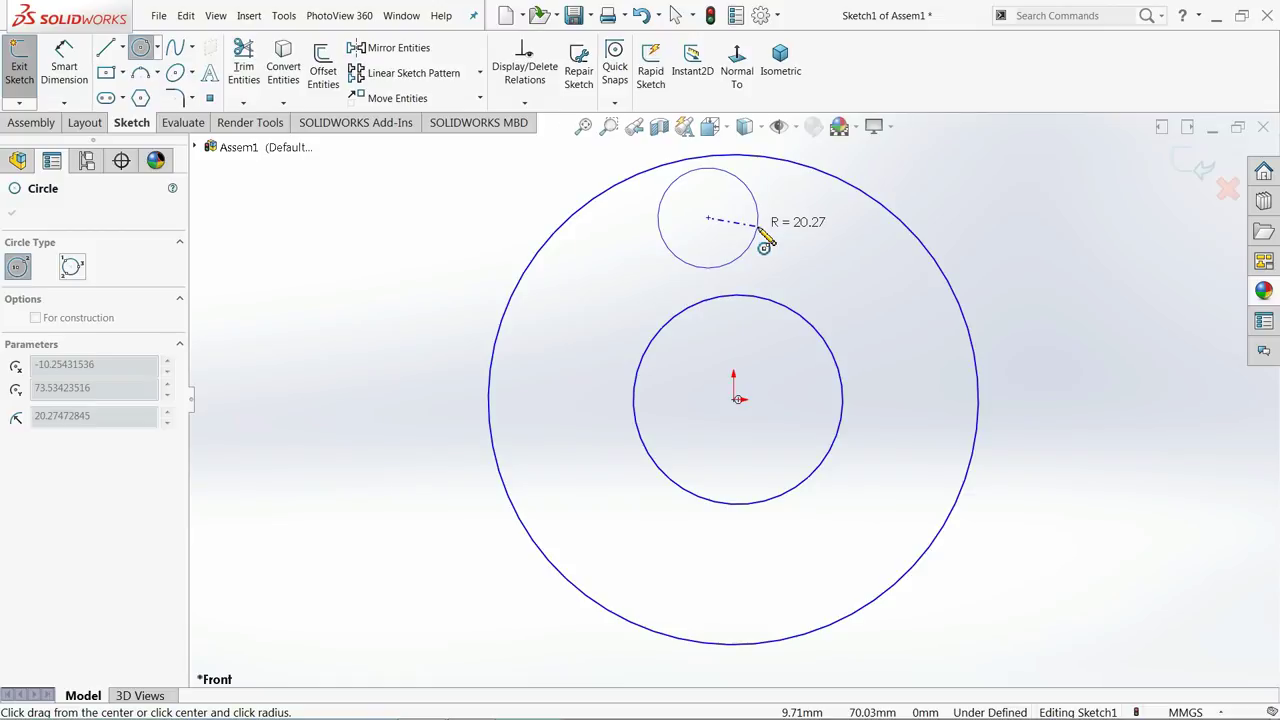
left_click(758, 228)
right_click(387, 207)
left_click(430, 217)
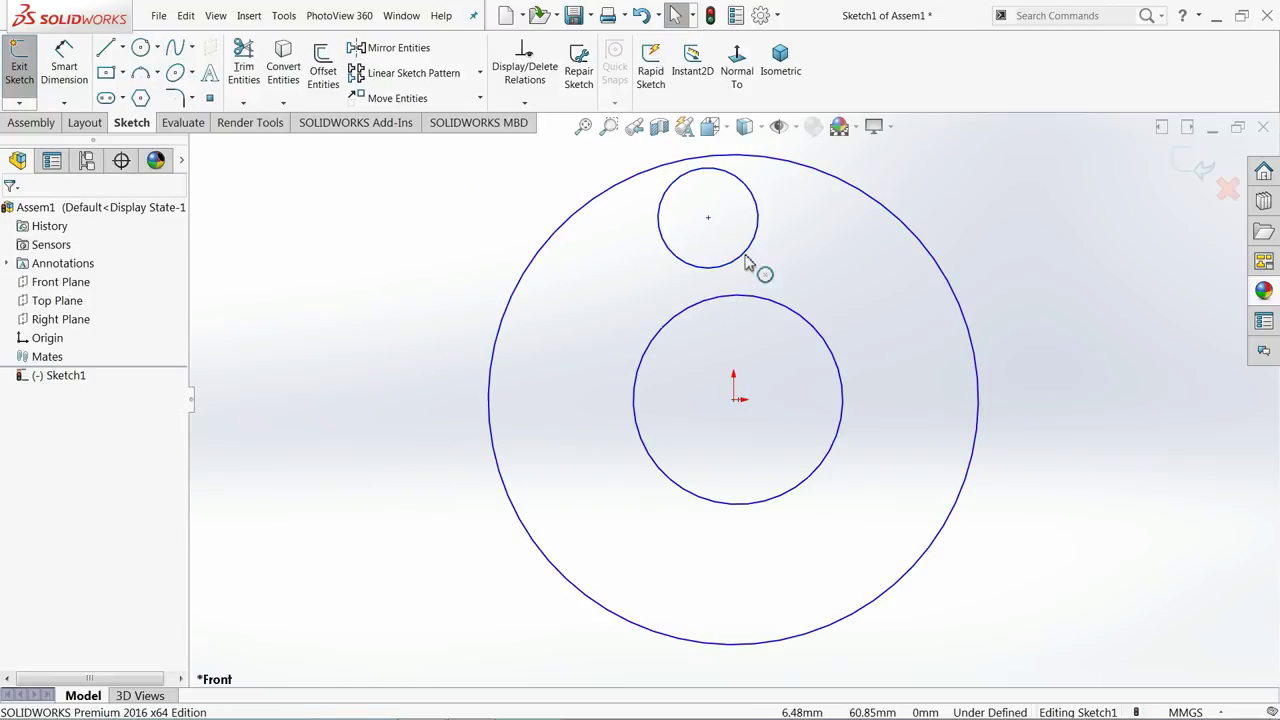
- Make the small circle tangent to both the outer circle and the centre circle
left_click_drag(760, 157, 708, 218)
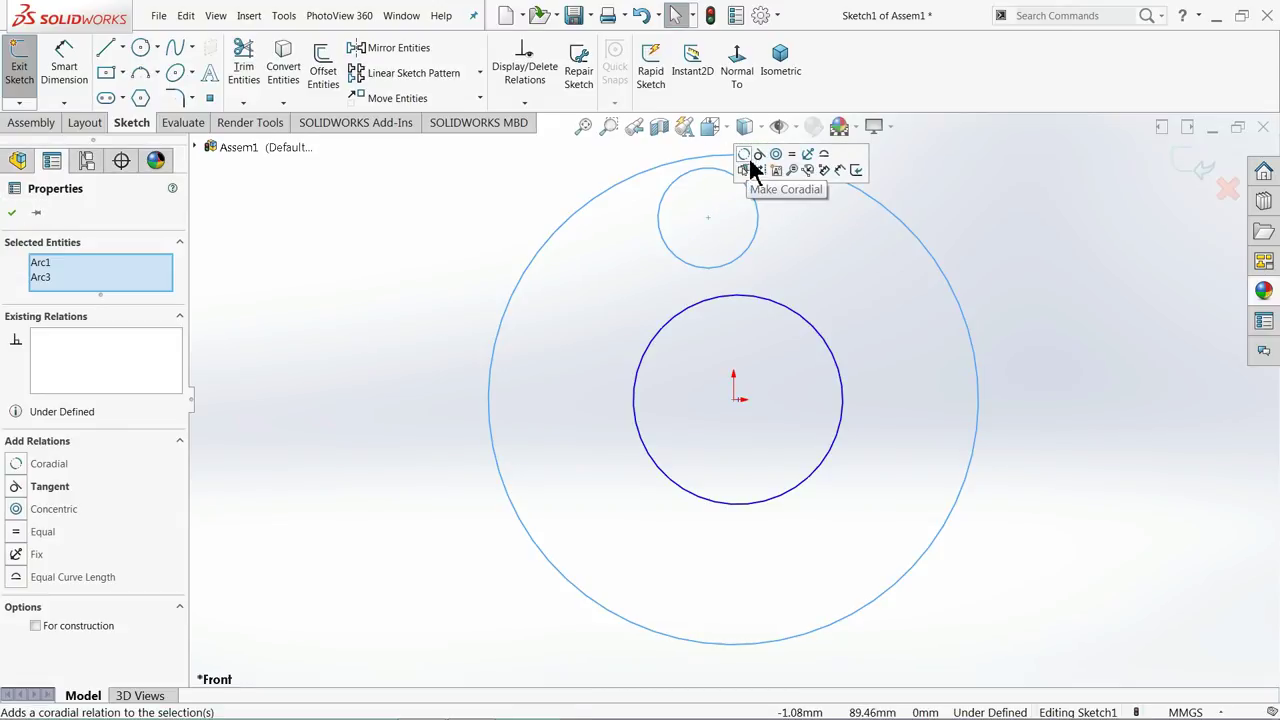
left_click(760, 158)
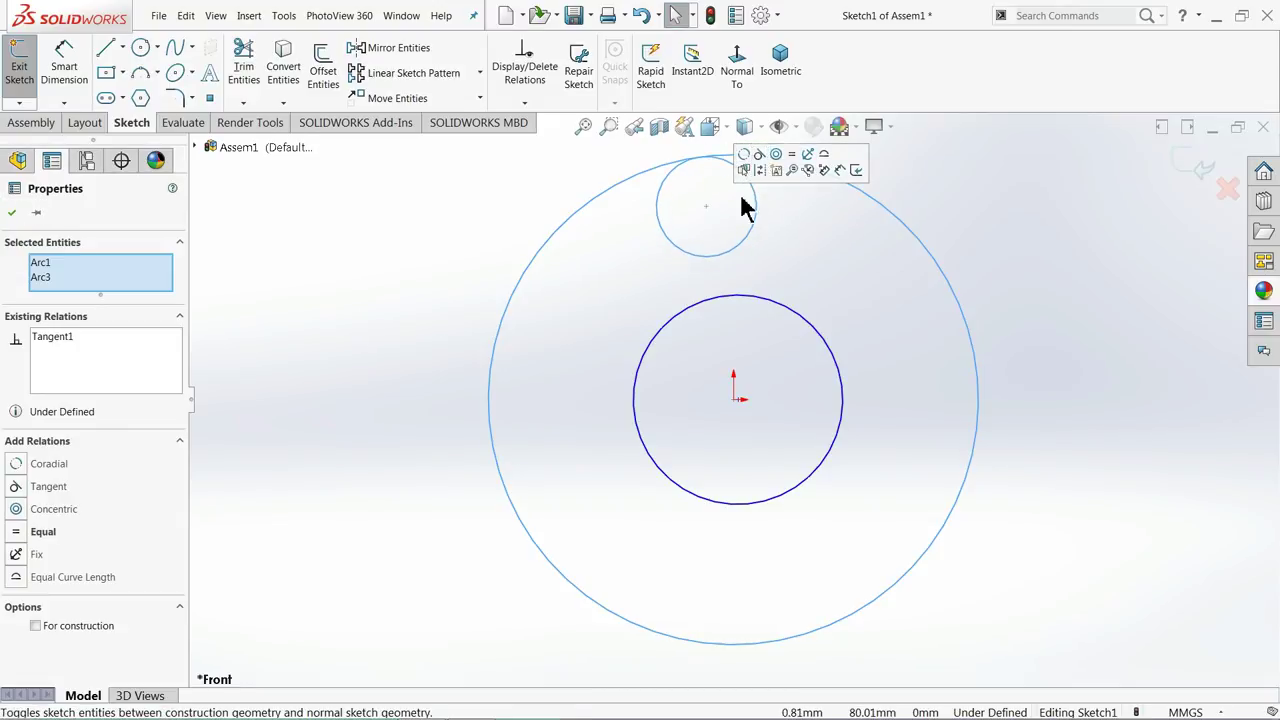
key("Escape")
left_click_drag(716, 238, 678, 350)
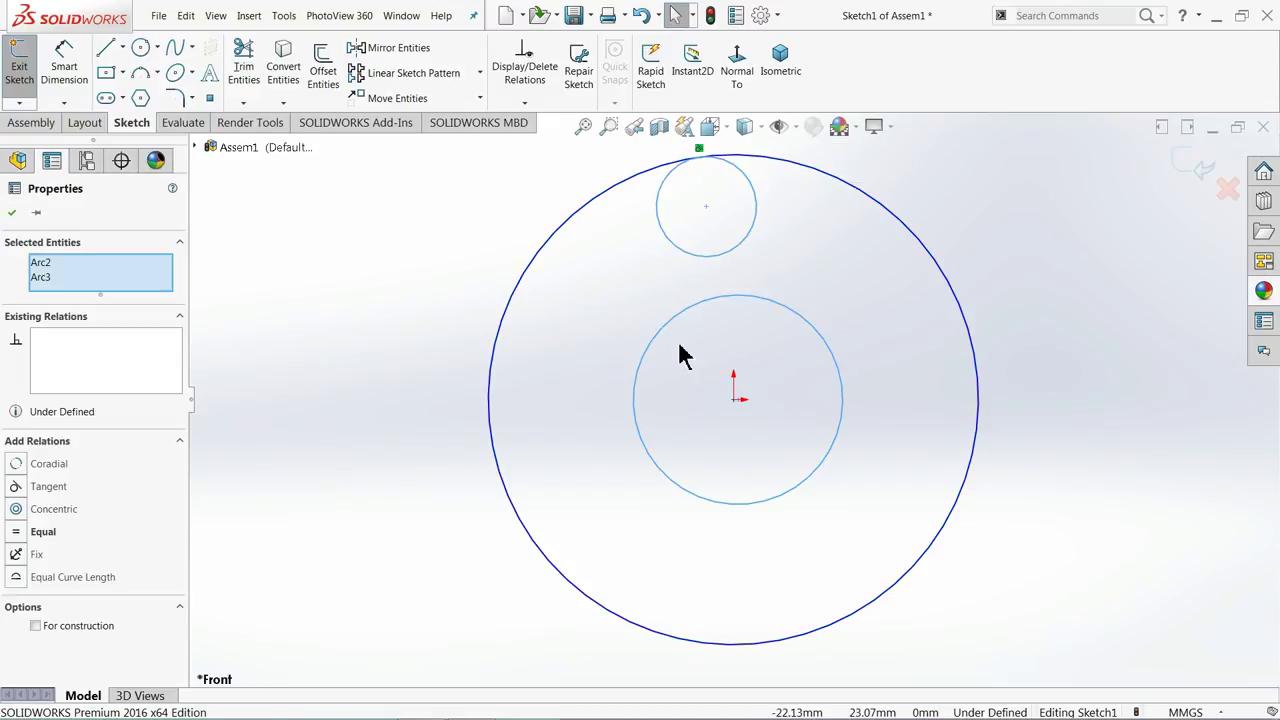
left_click(731, 288)
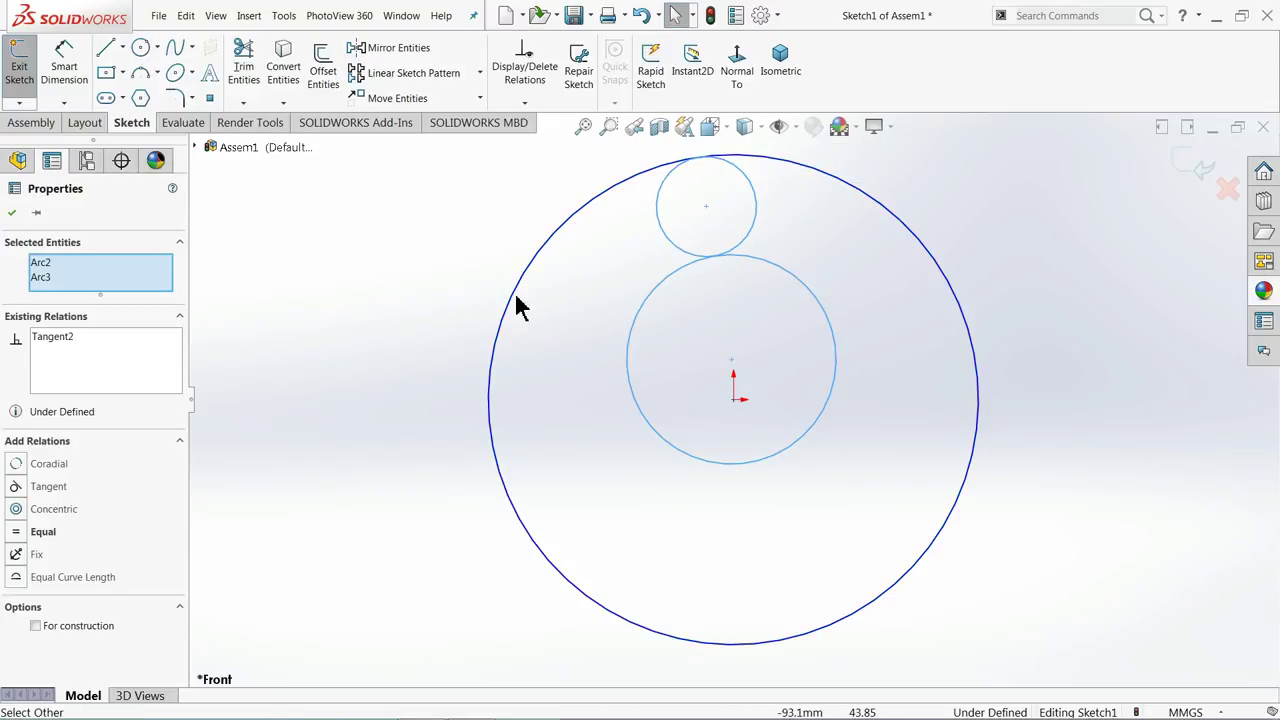
left_click(354, 234)
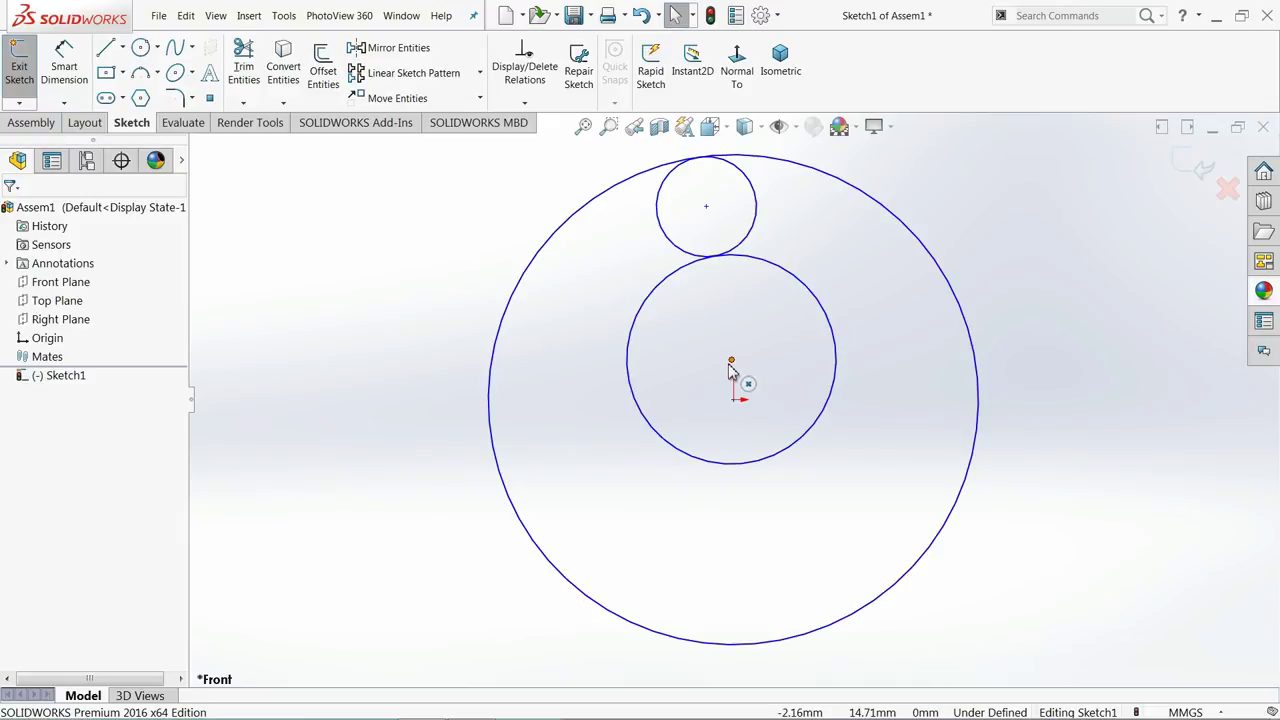
- Merge the middle circle's centre with the origin and align the small circle's centre vertically above it
left_click(734, 402)
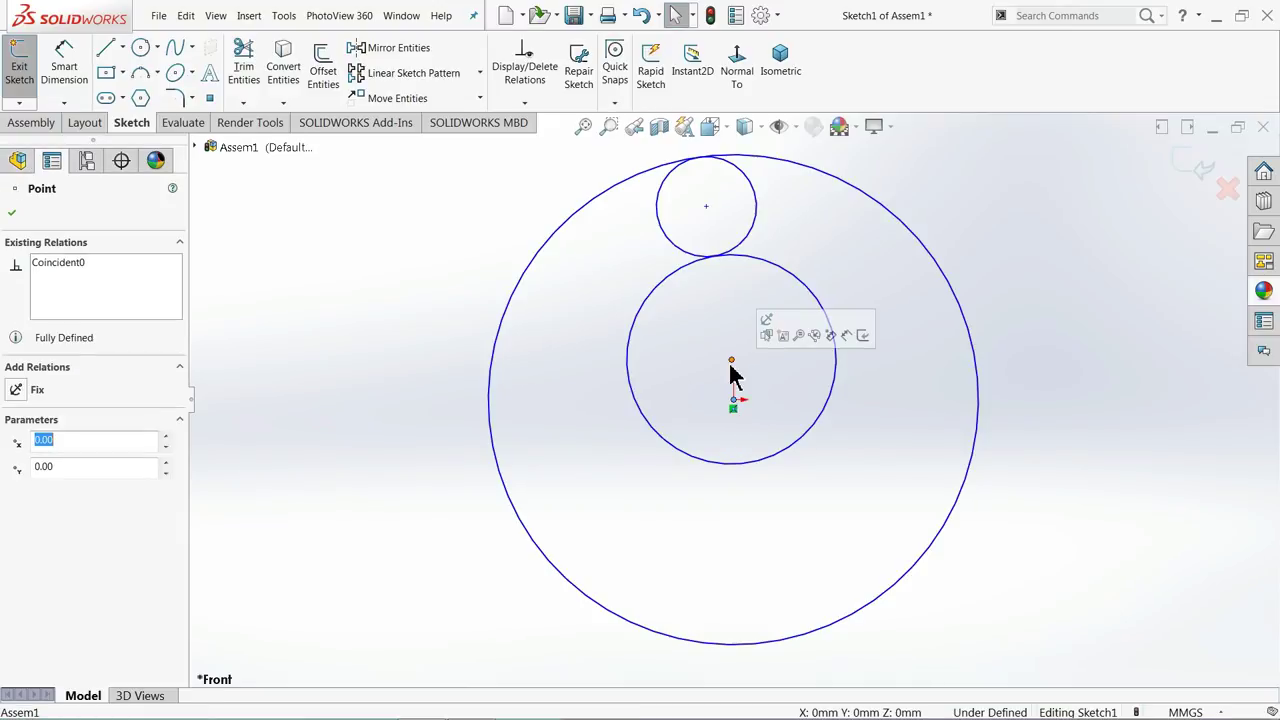
left_click(731, 361, "ctrl")
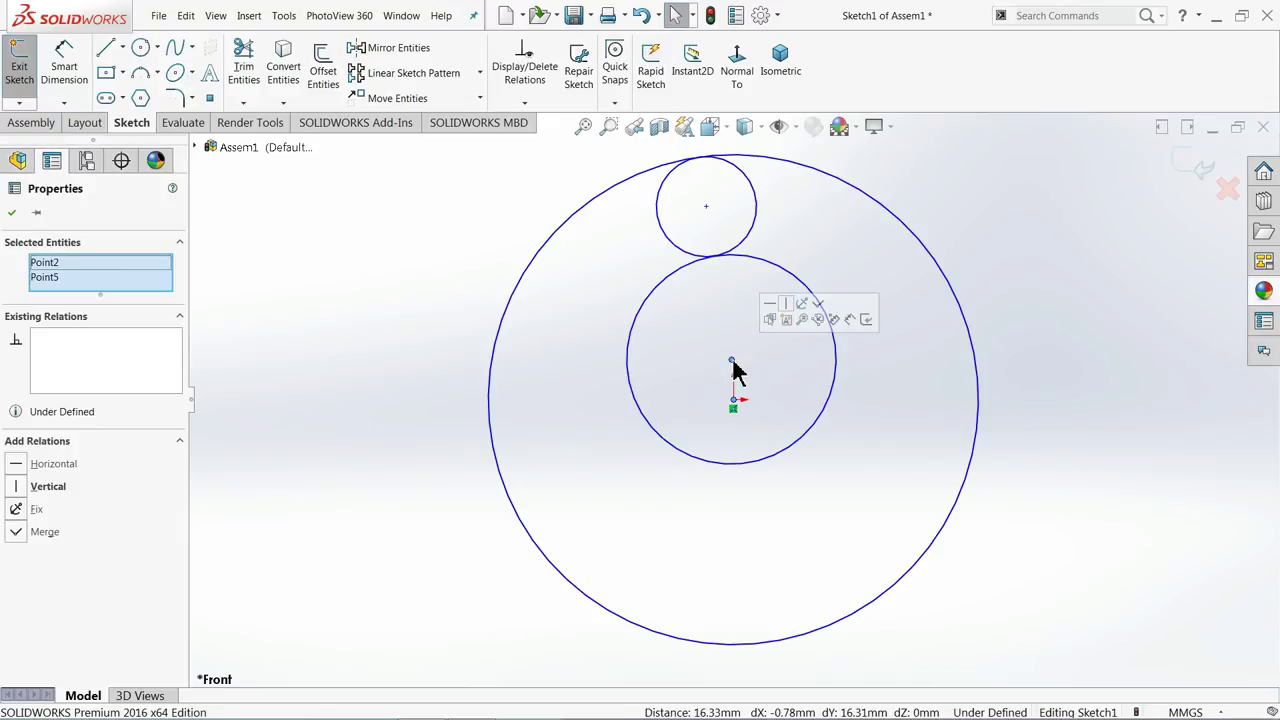
left_click(822, 317)
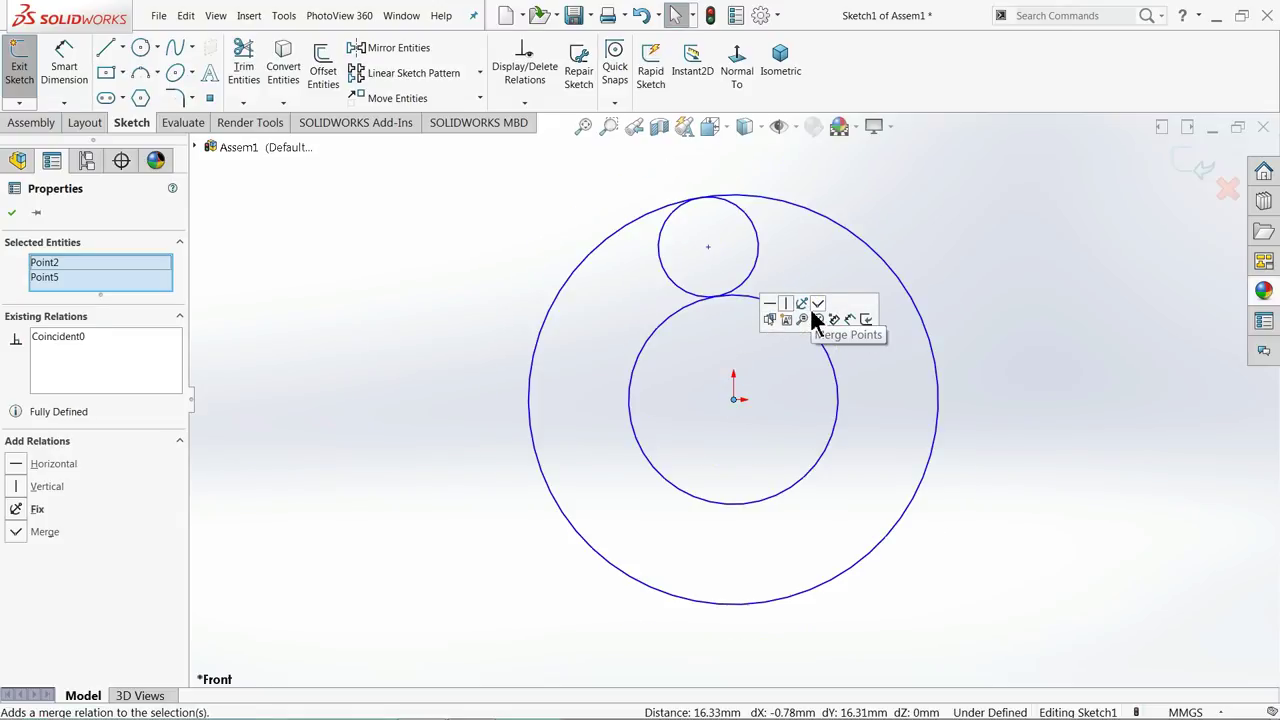
left_click(977, 265)
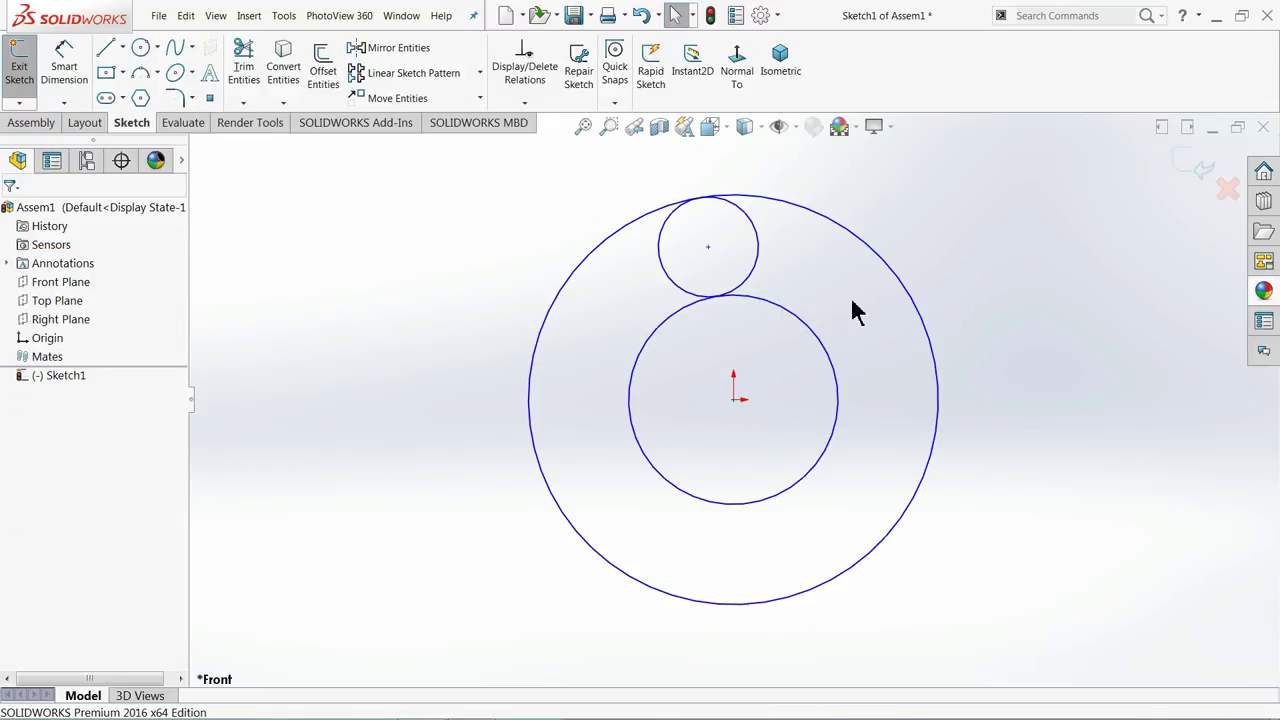
left_click(735, 402)
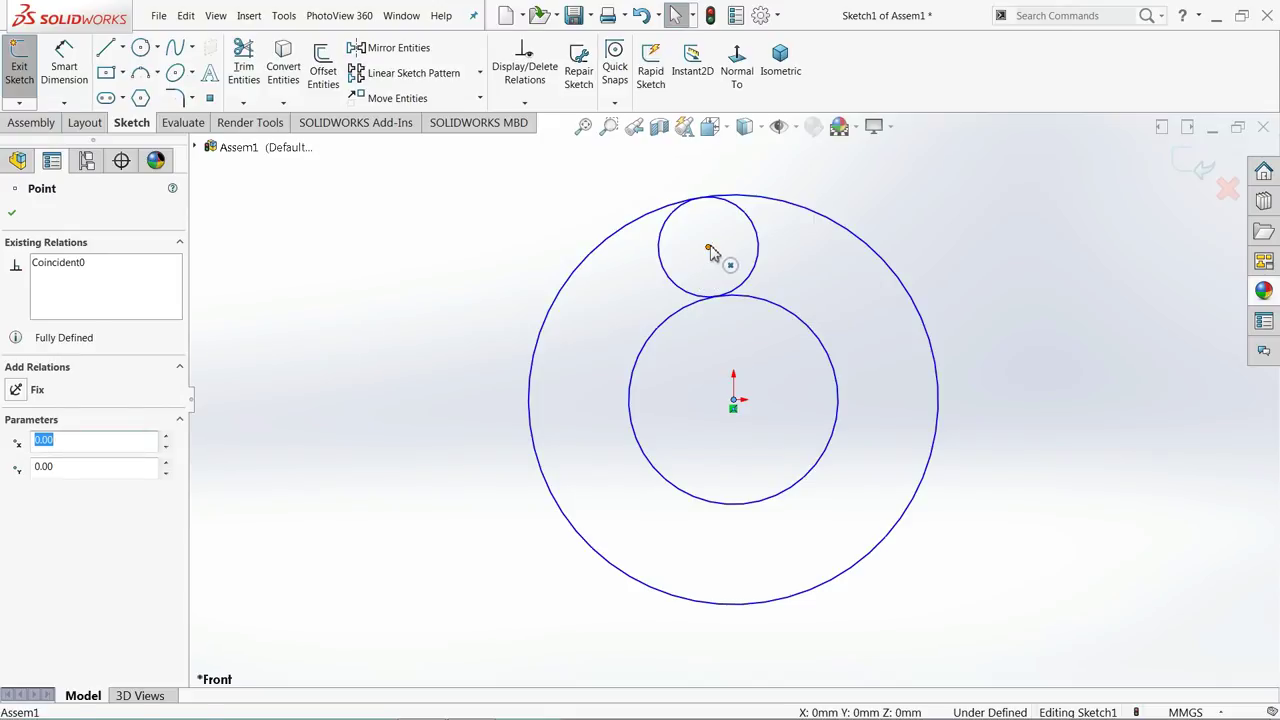
left_click(708, 248, "ctrl")
left_click(771, 205)
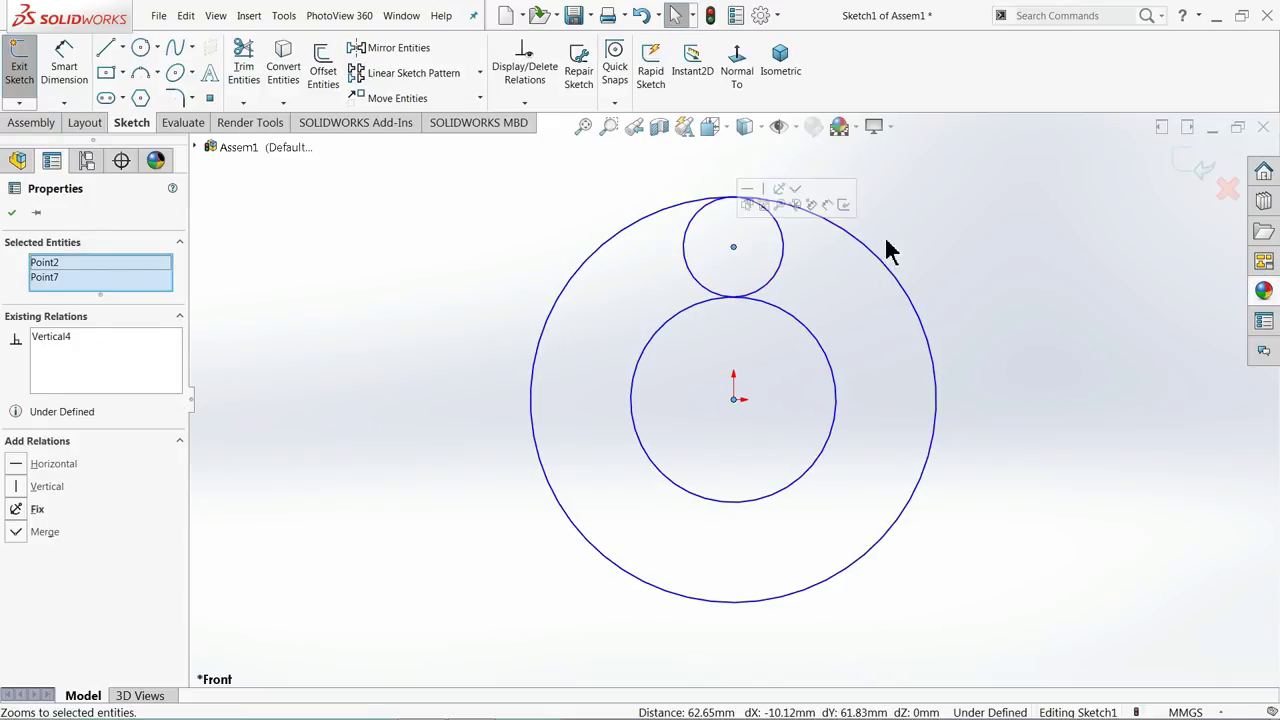
left_click(965, 232)
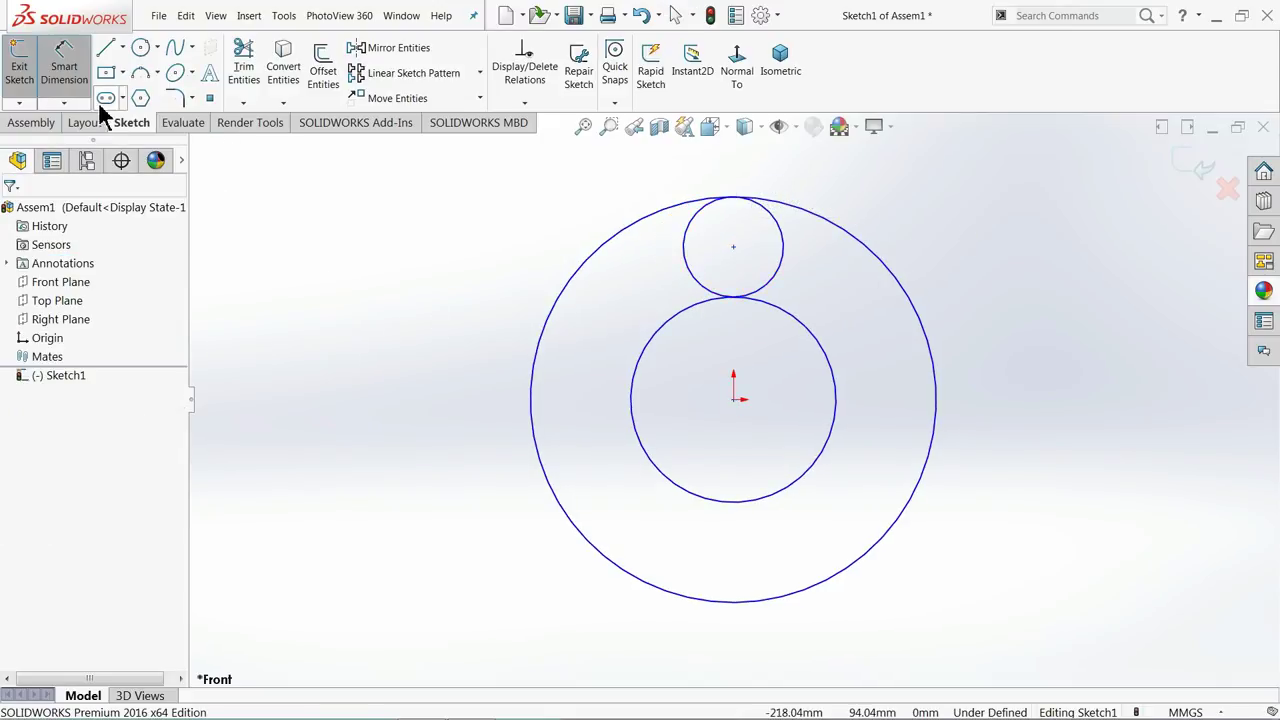
- Dimension the outer circle to Ø80 and the inner circle to Ø40
left_click(508, 403)
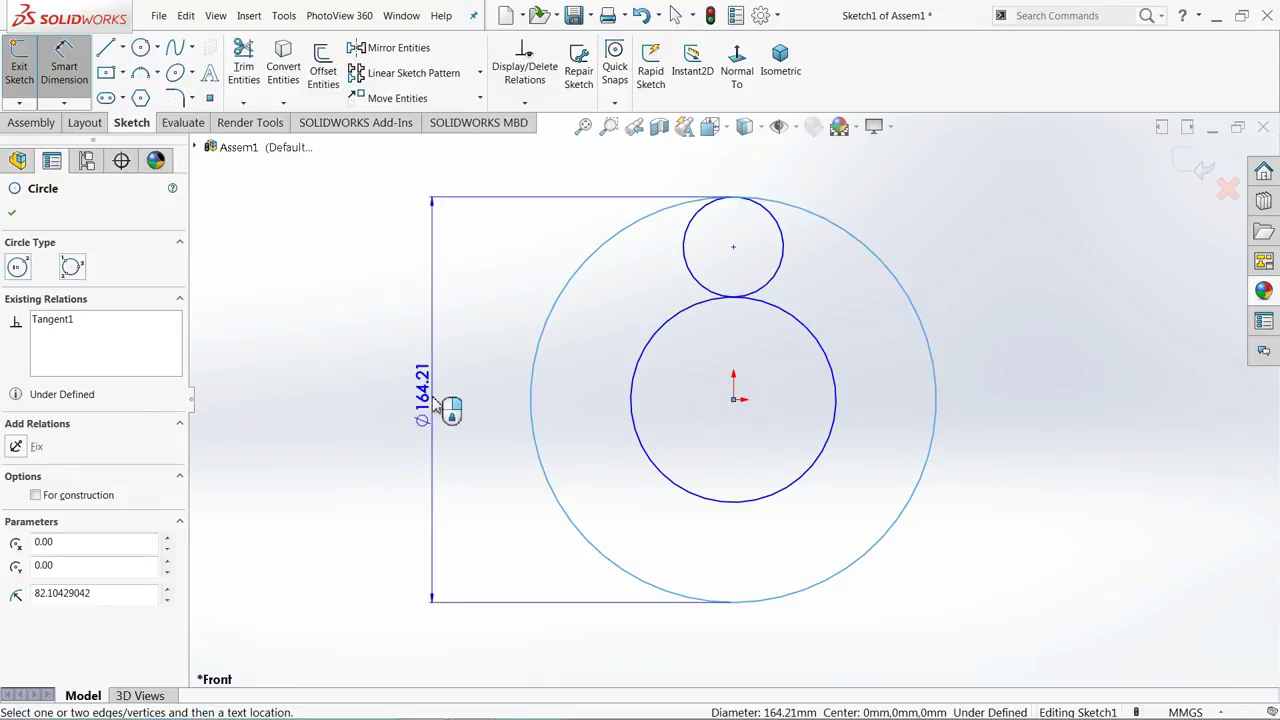
left_click(445, 406)
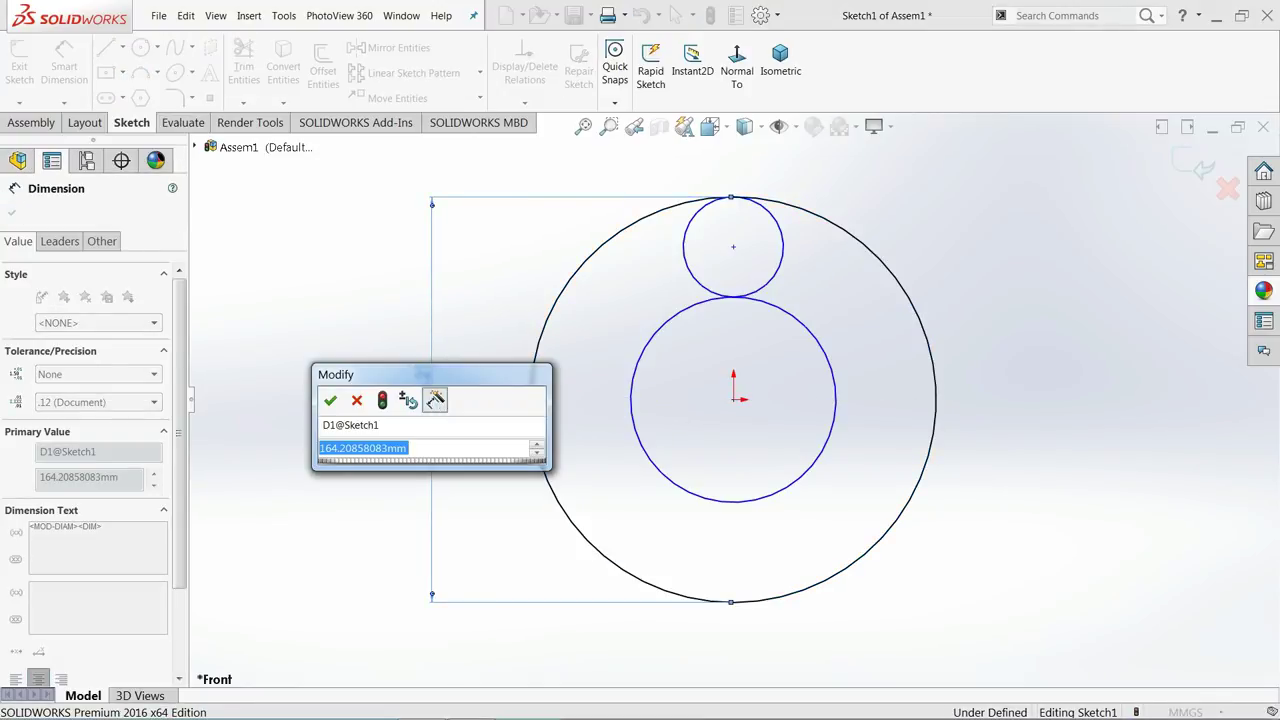
type("80")
left_click(330, 401)
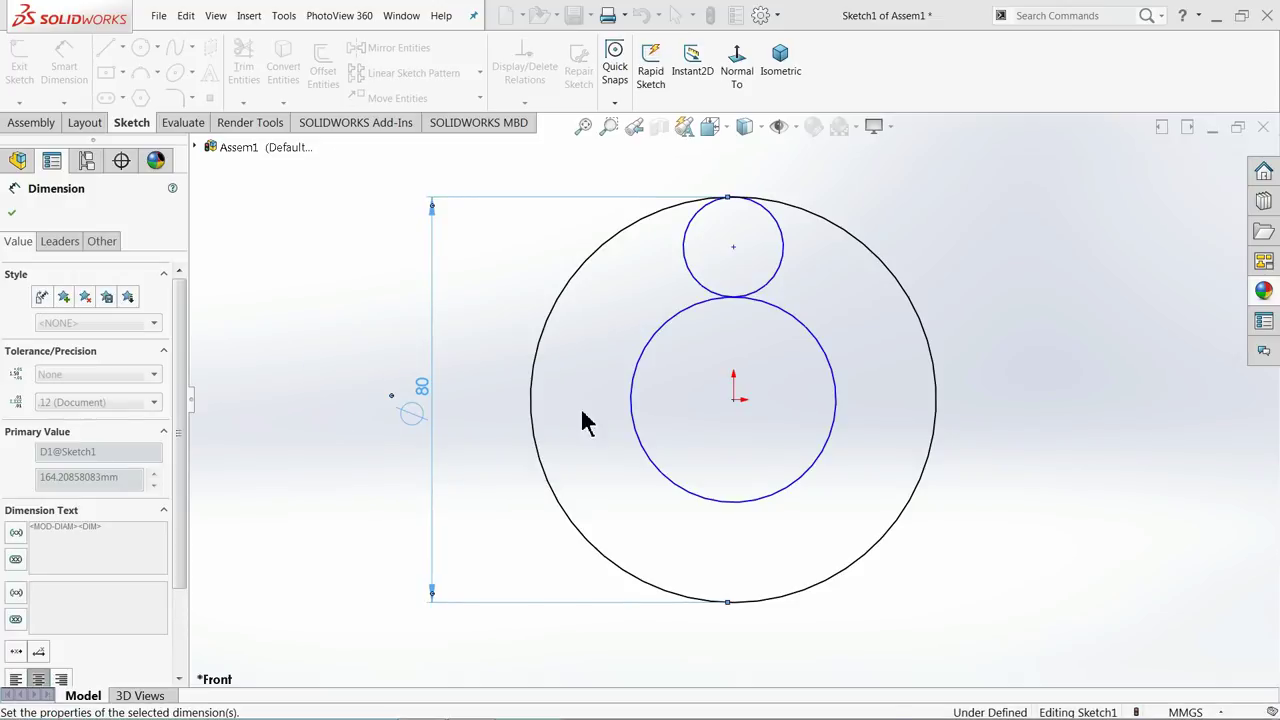
left_click(632, 404)
left_click(490, 420)
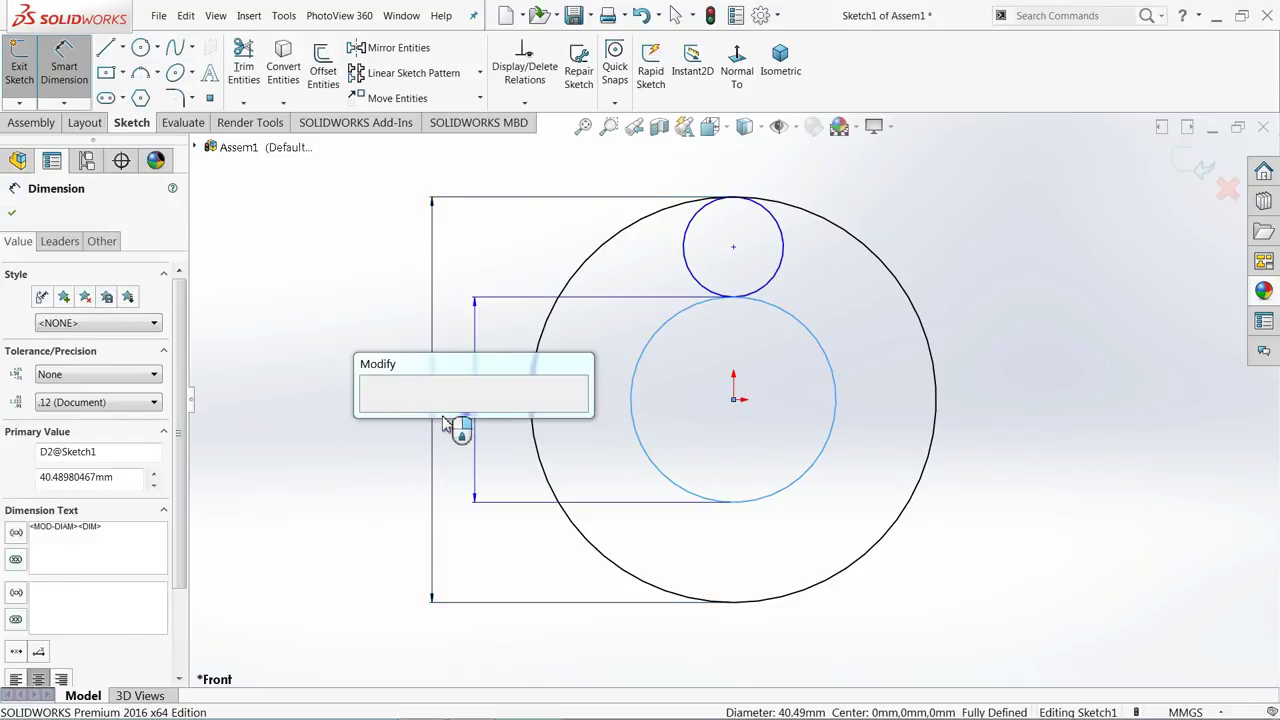
type("40")
left_click(371, 412)
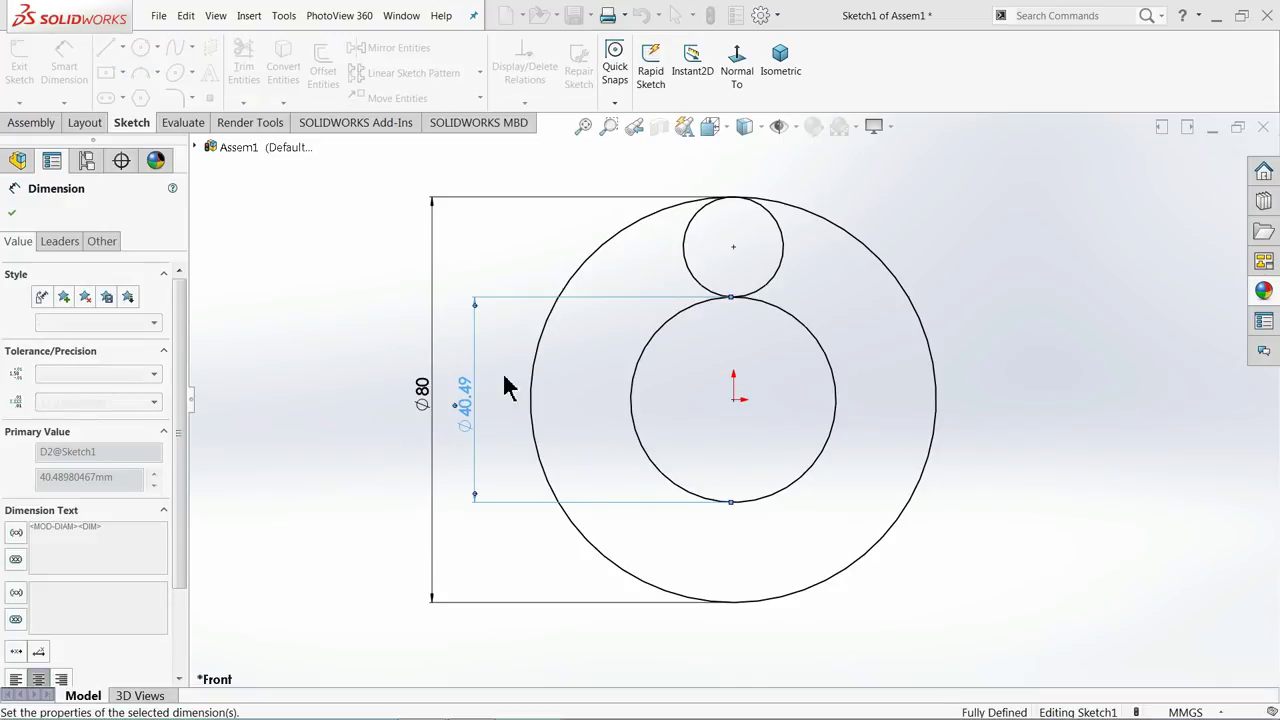
- Add a driven Ø20 dimension to the small circle and exit the sketch
left_click(685, 258)
left_click(497, 252)
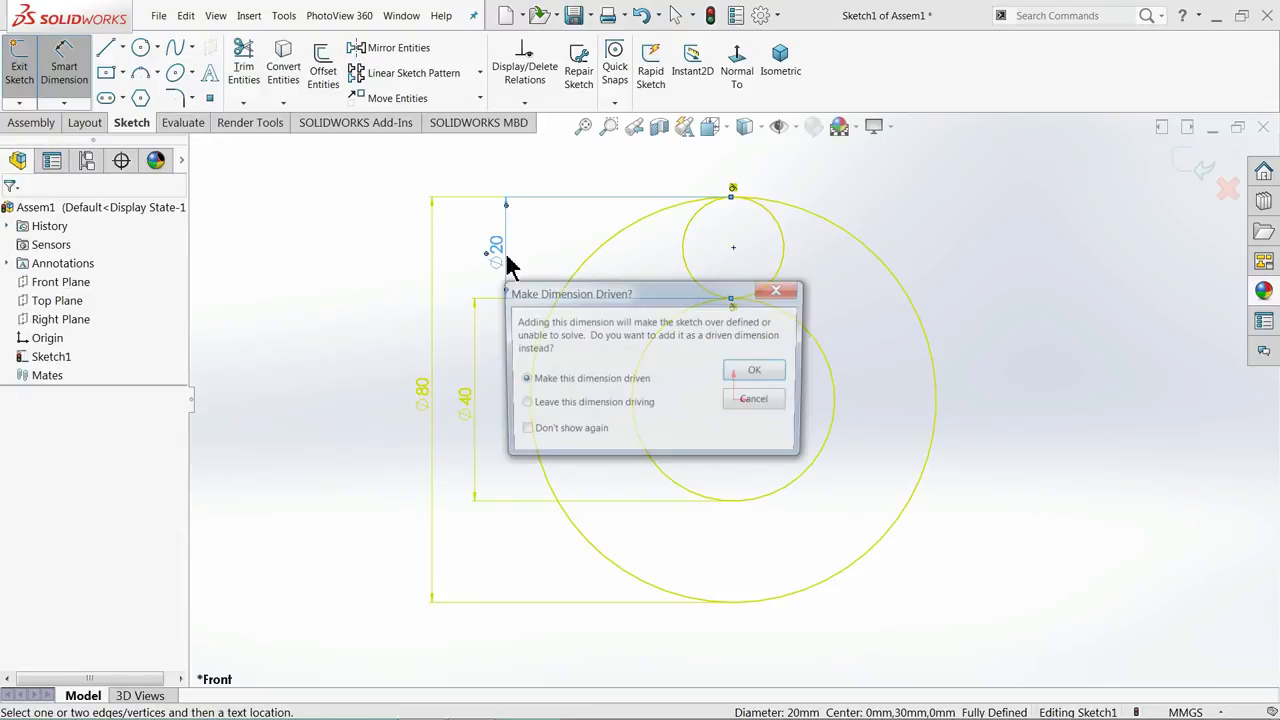
left_click(757, 373)
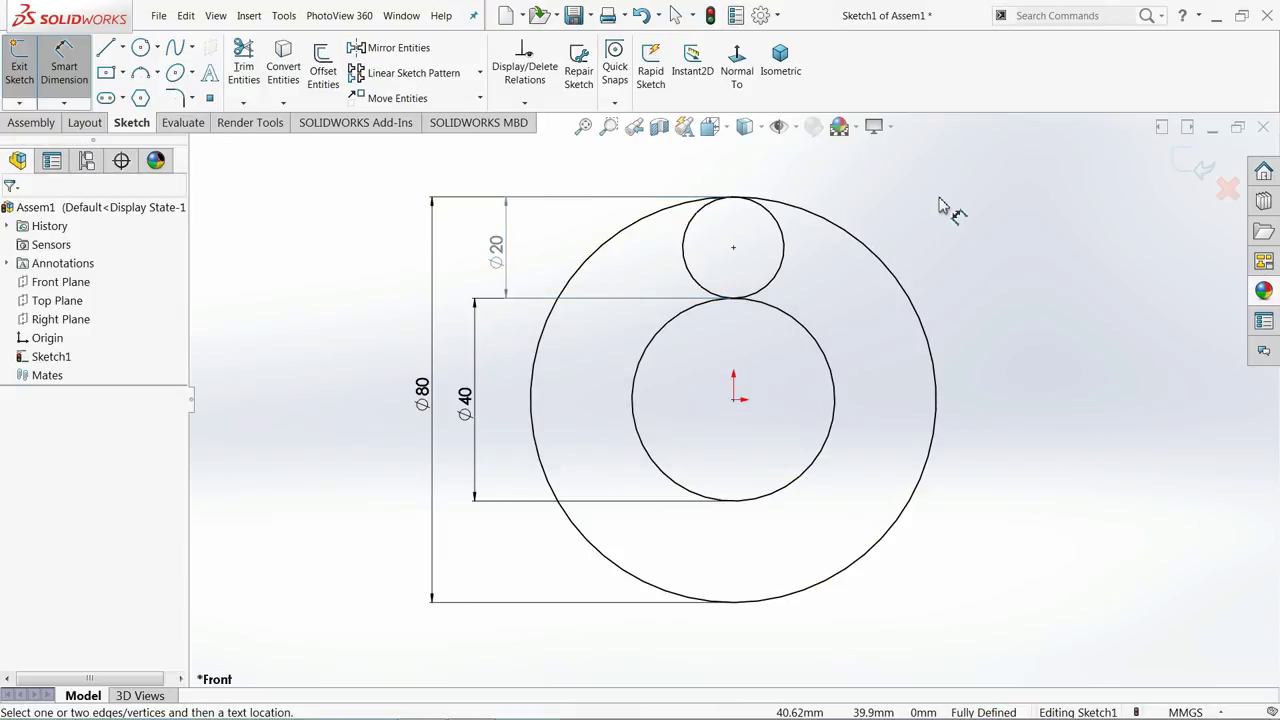
left_click(1182, 165)
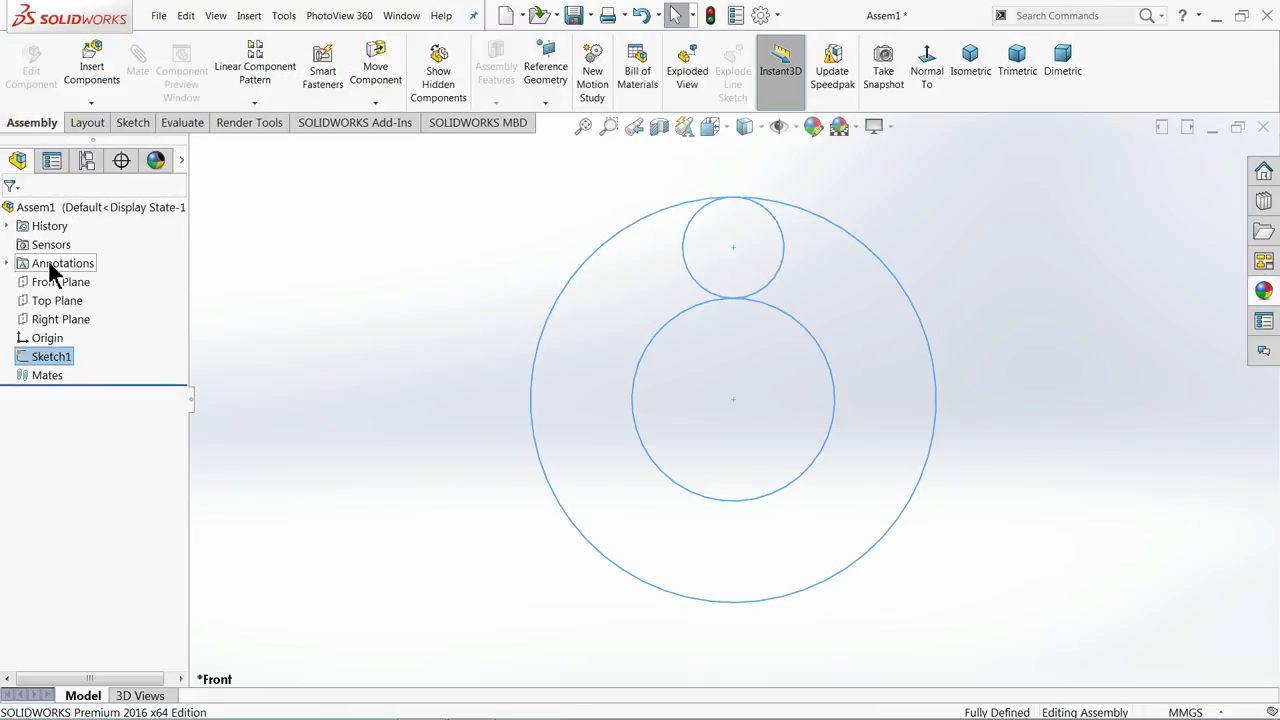
- Show the sketch's Ø20, Ø40 and Ø80 feature dimensions and open the Design Library
right_click(90, 265)
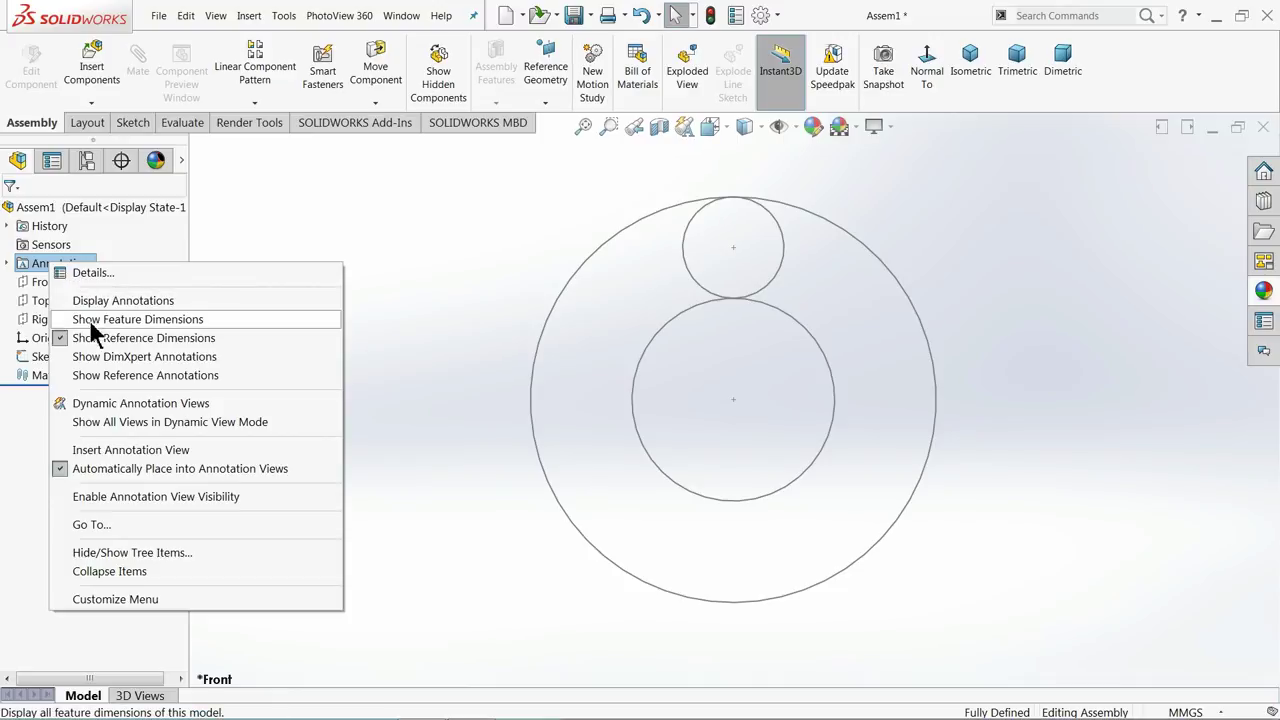
left_click(157, 319)
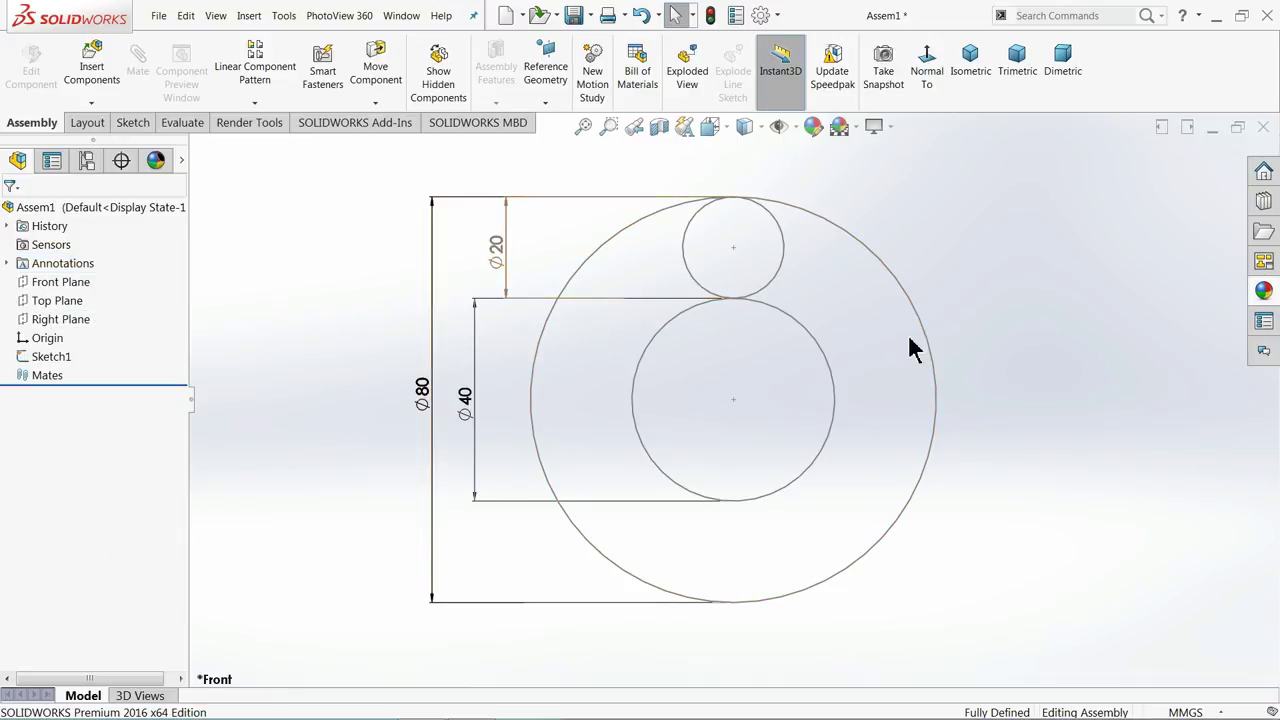
left_click(1264, 202)
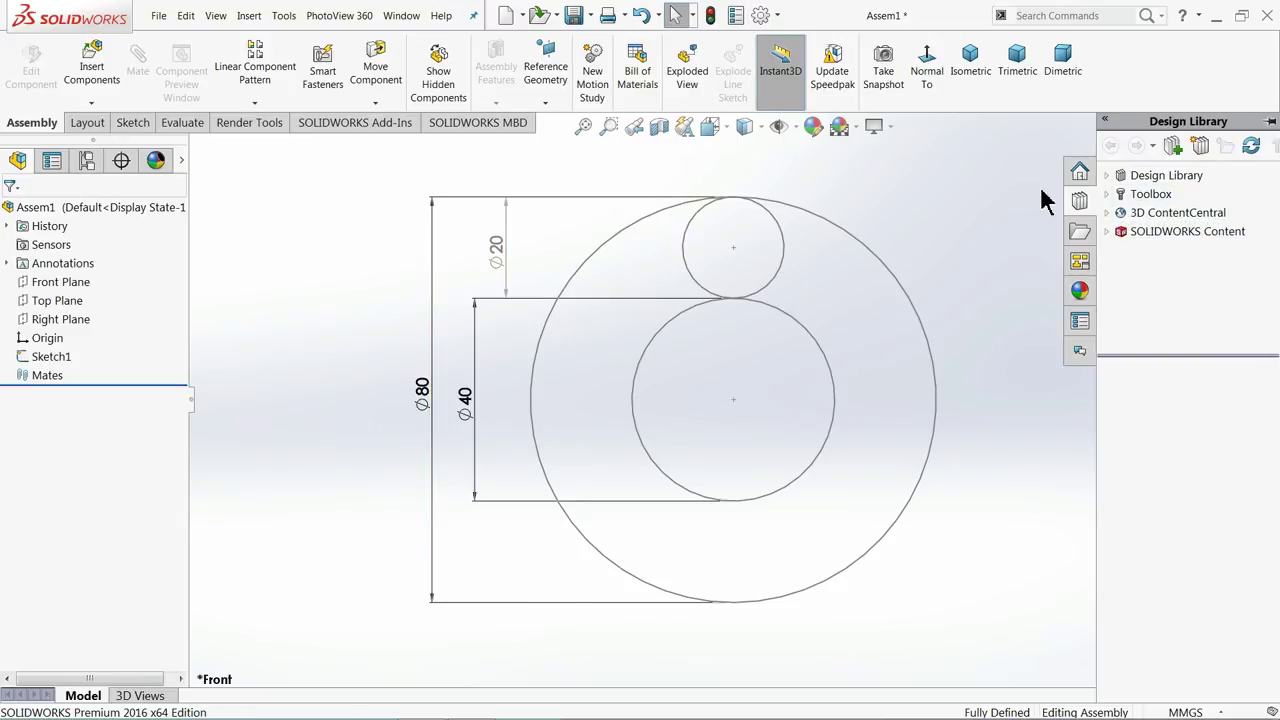
- Confirm the add-in settings in the Add-Ins dialog from the Options menu
left_click(760, 15)
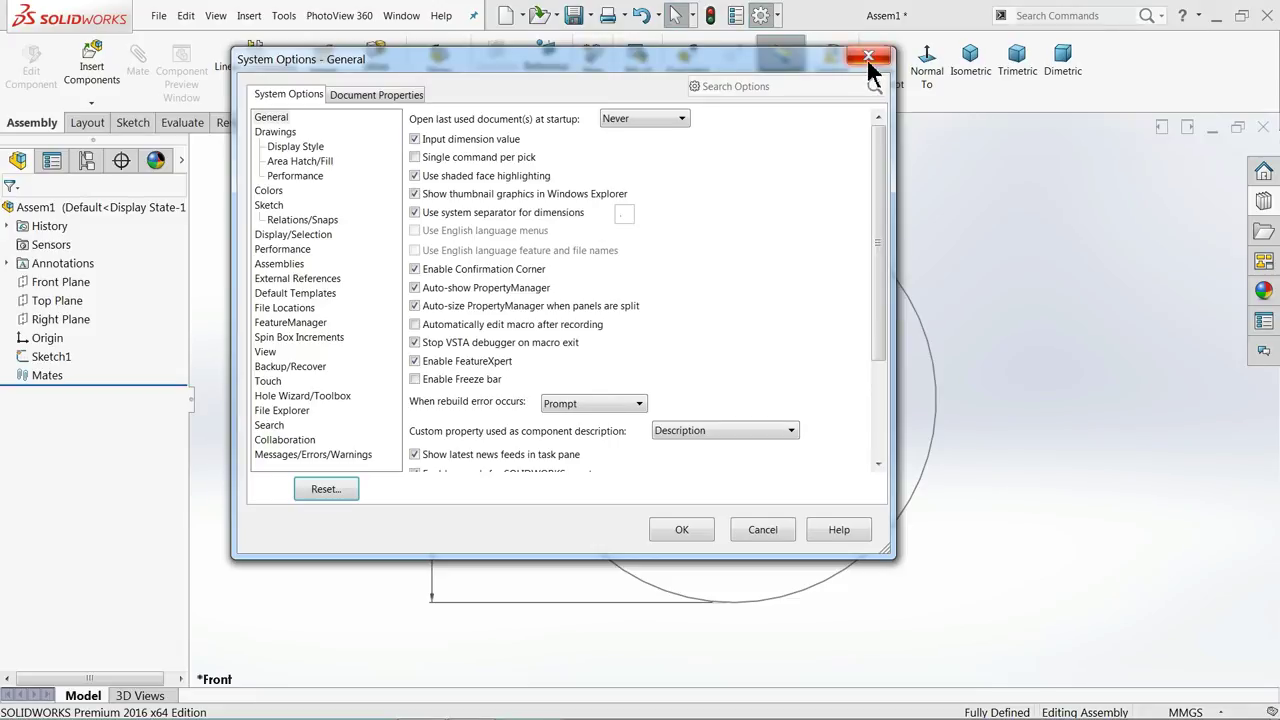
left_click(868, 57)
left_click(777, 15)
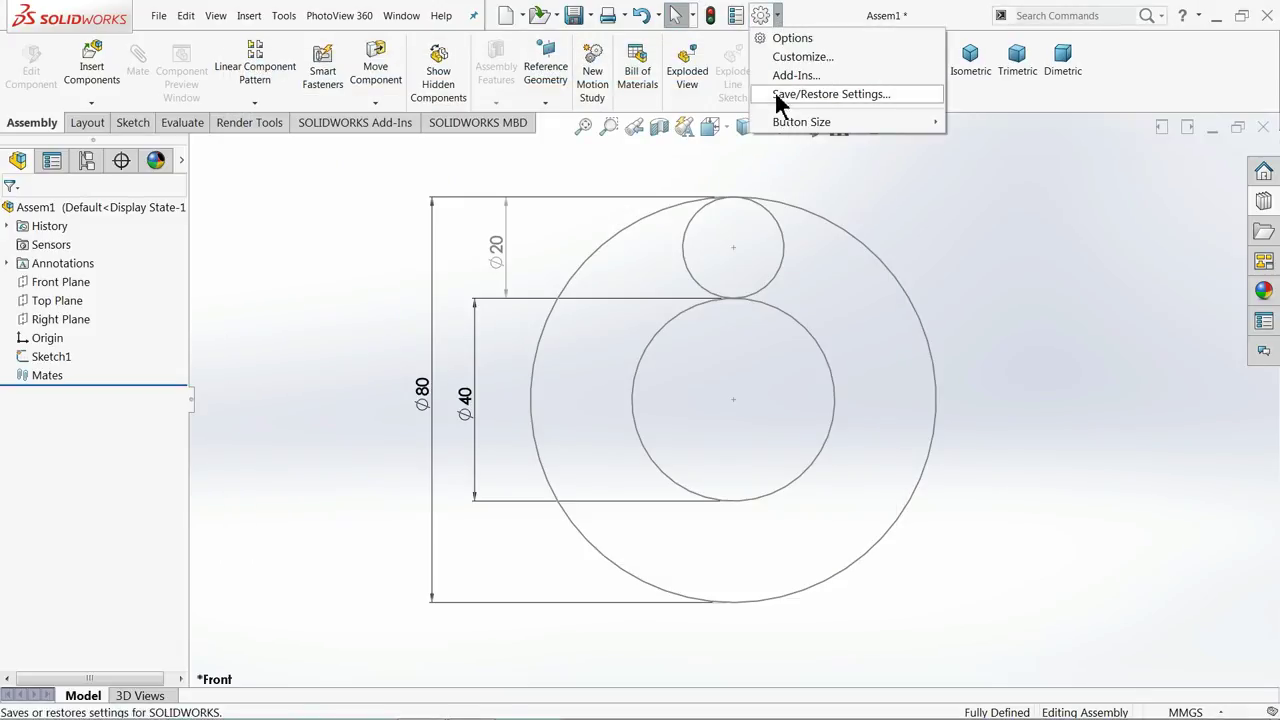
left_click(796, 80)
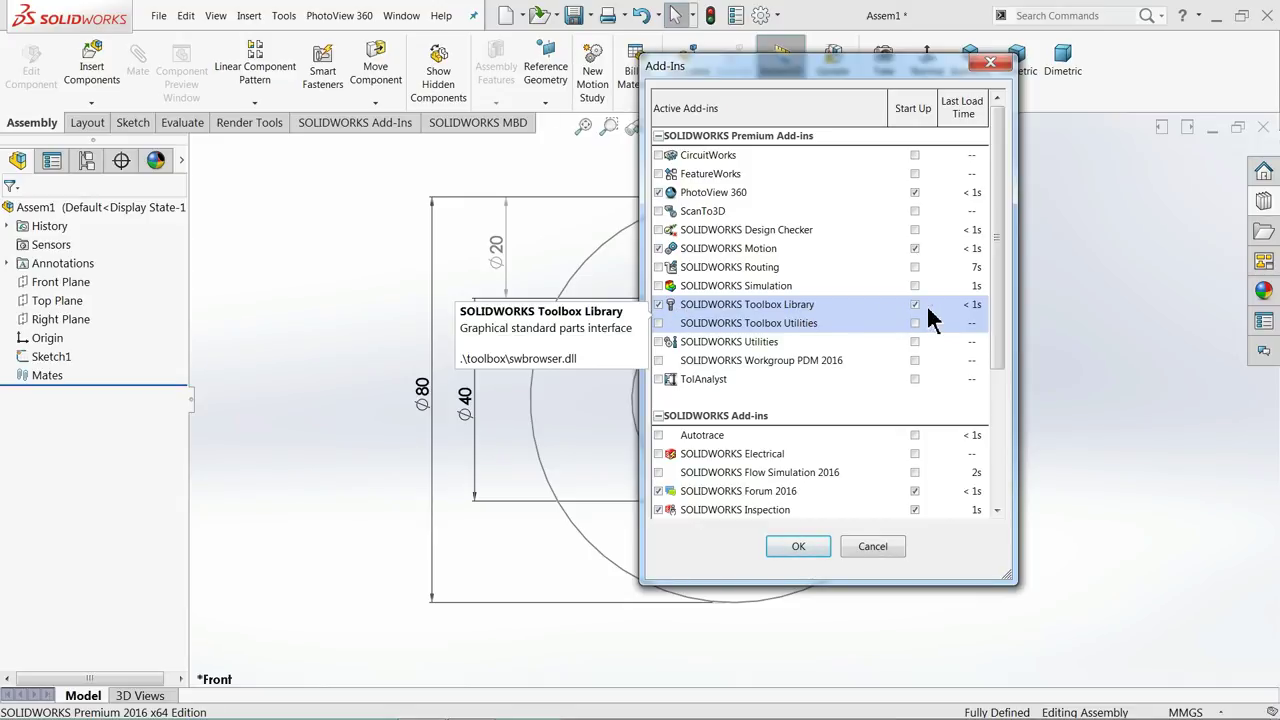
left_click(798, 548)
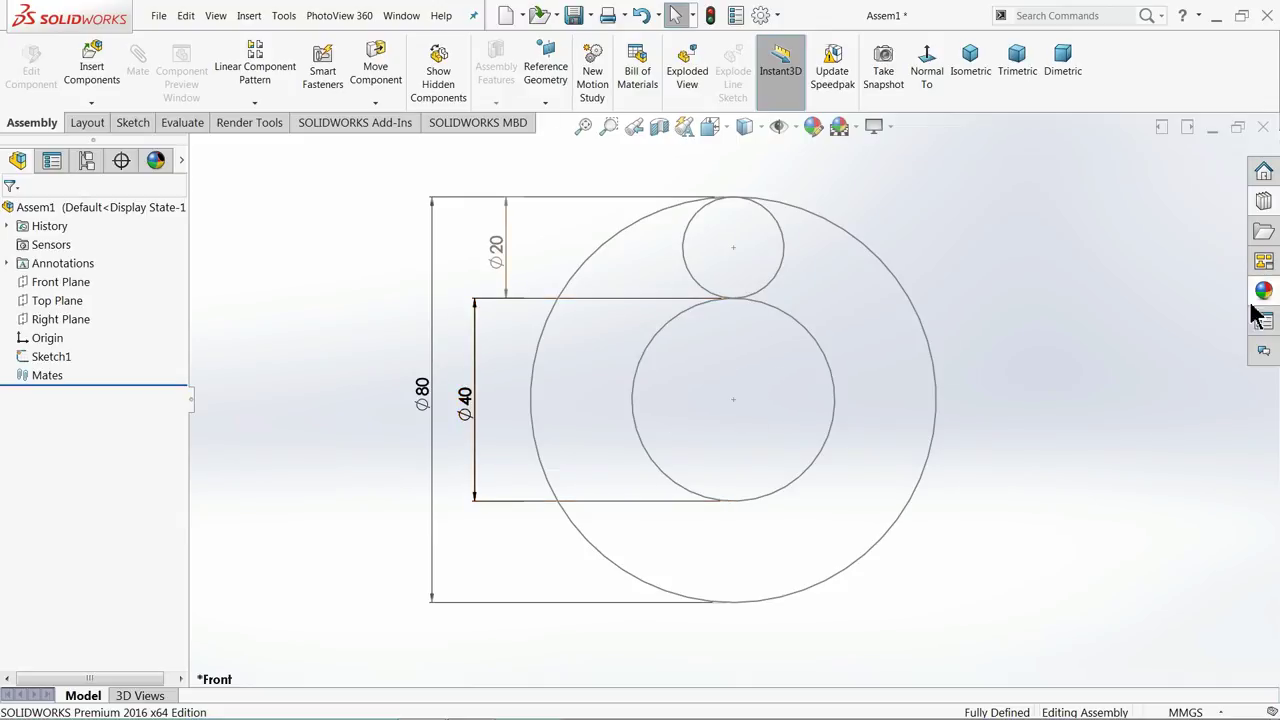
- Browse the Design Library's Toolbox to ISO > Power Transmission > Gears
left_click(1264, 201)
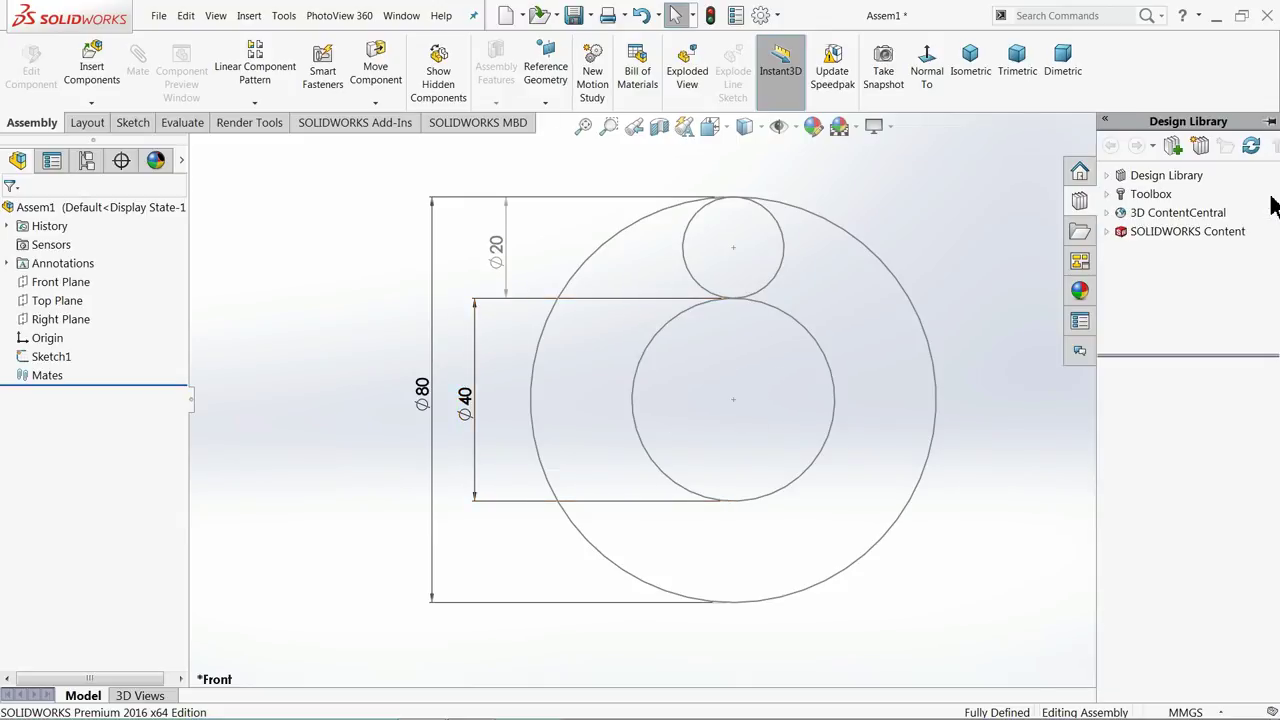
left_click(1109, 195)
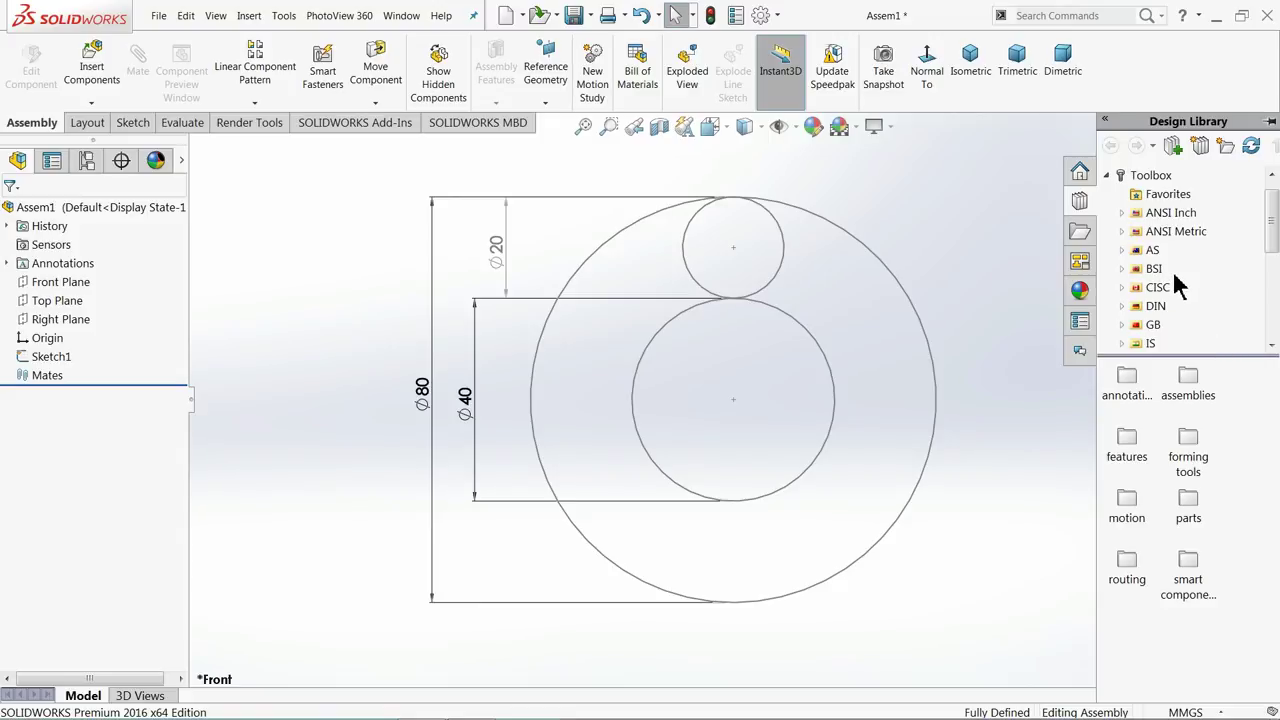
scroll(1250, 250, "down", 2)
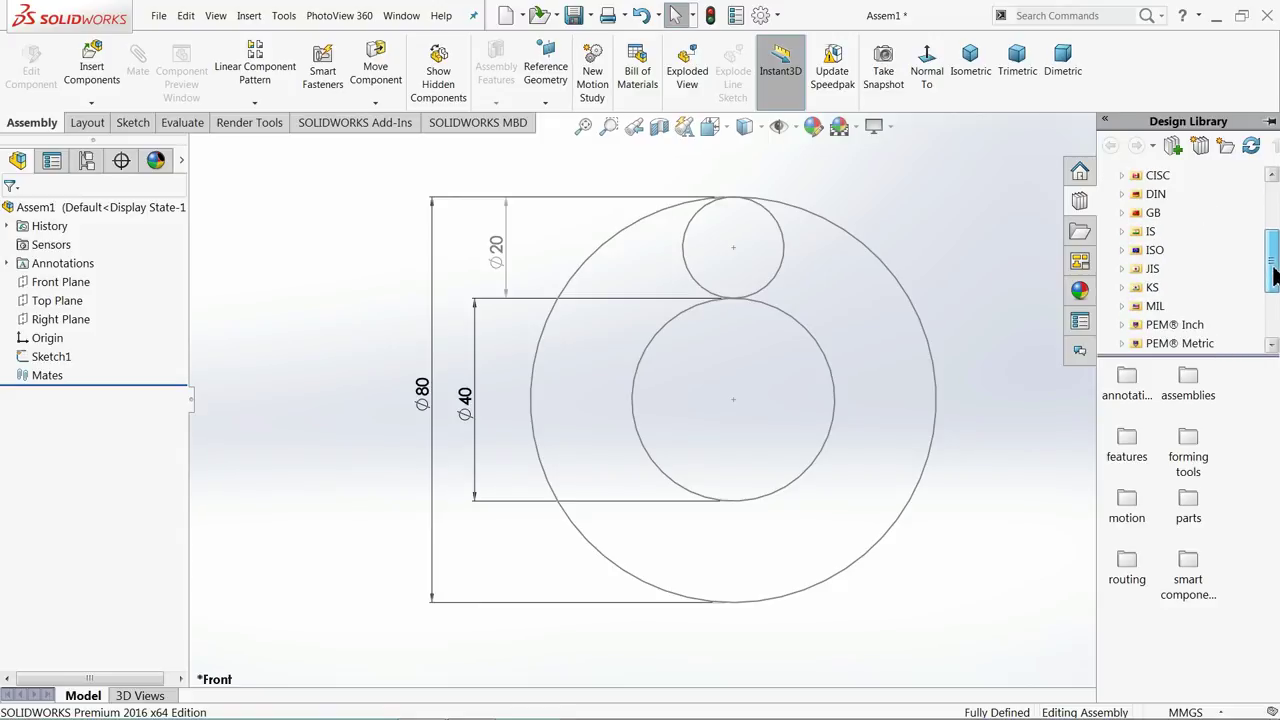
left_click(1153, 250)
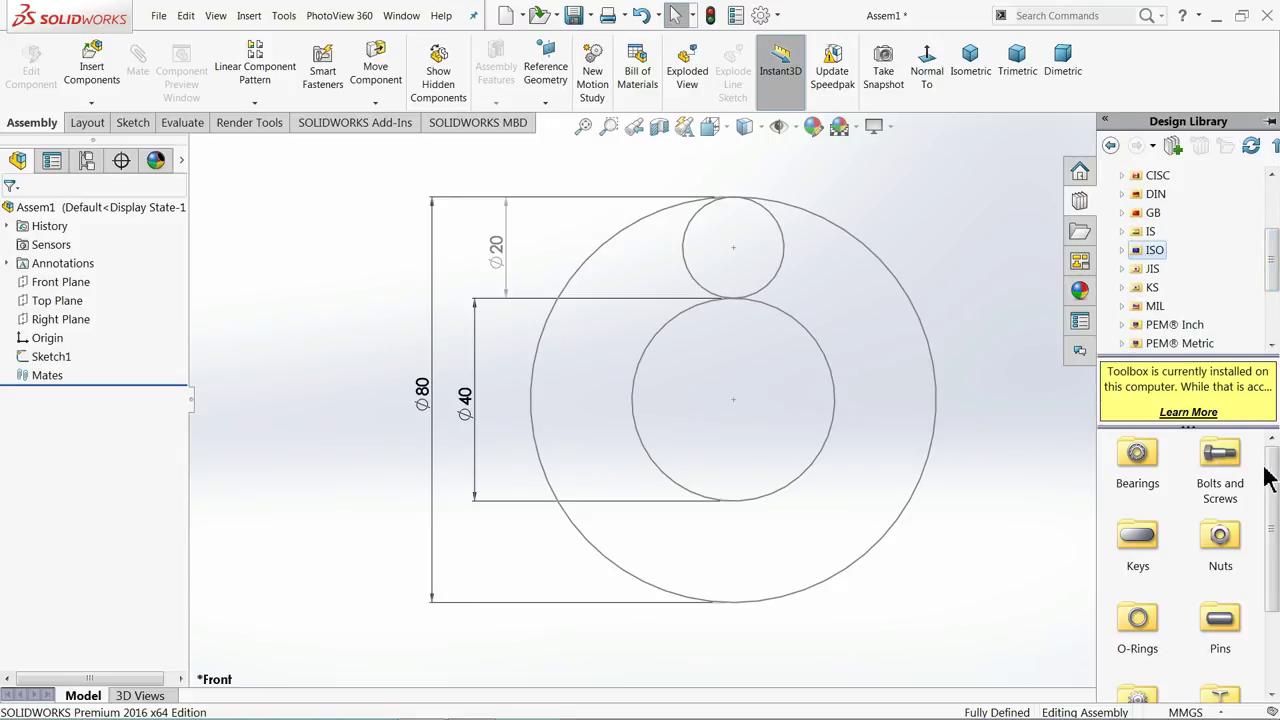
scroll(1265, 478, "down", 2)
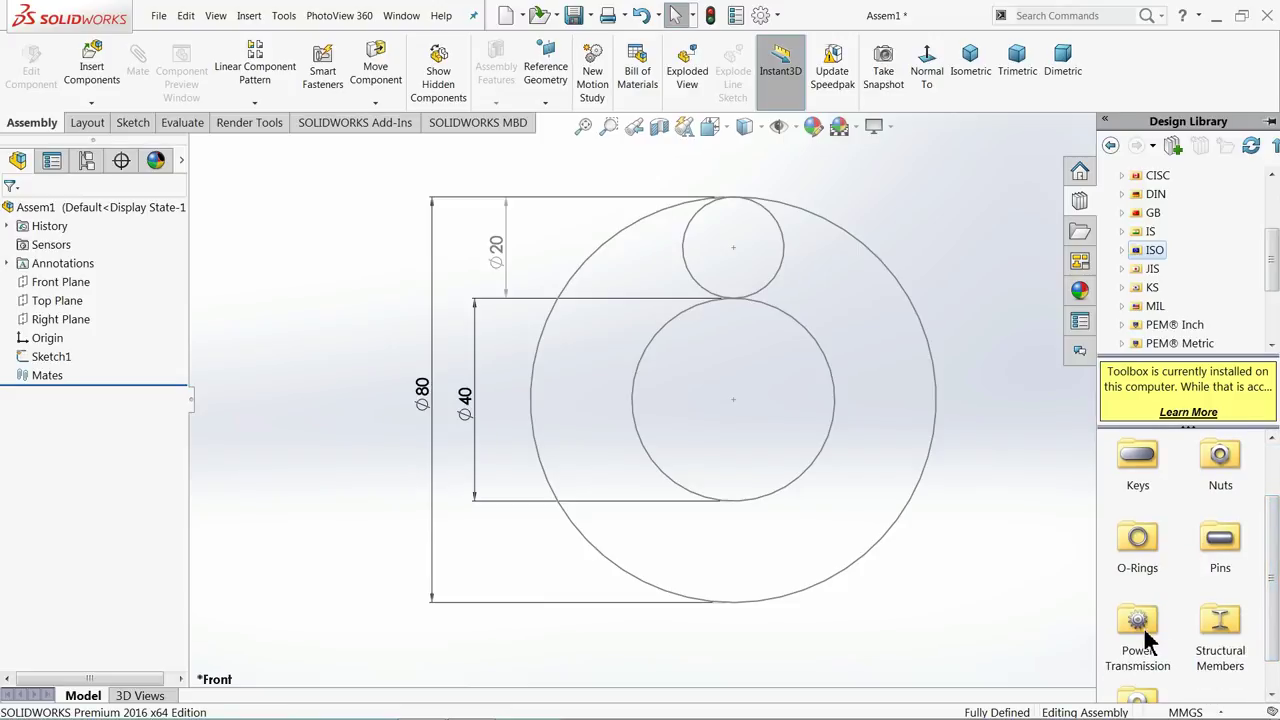
double_click(1147, 638)
double_click(1222, 458)
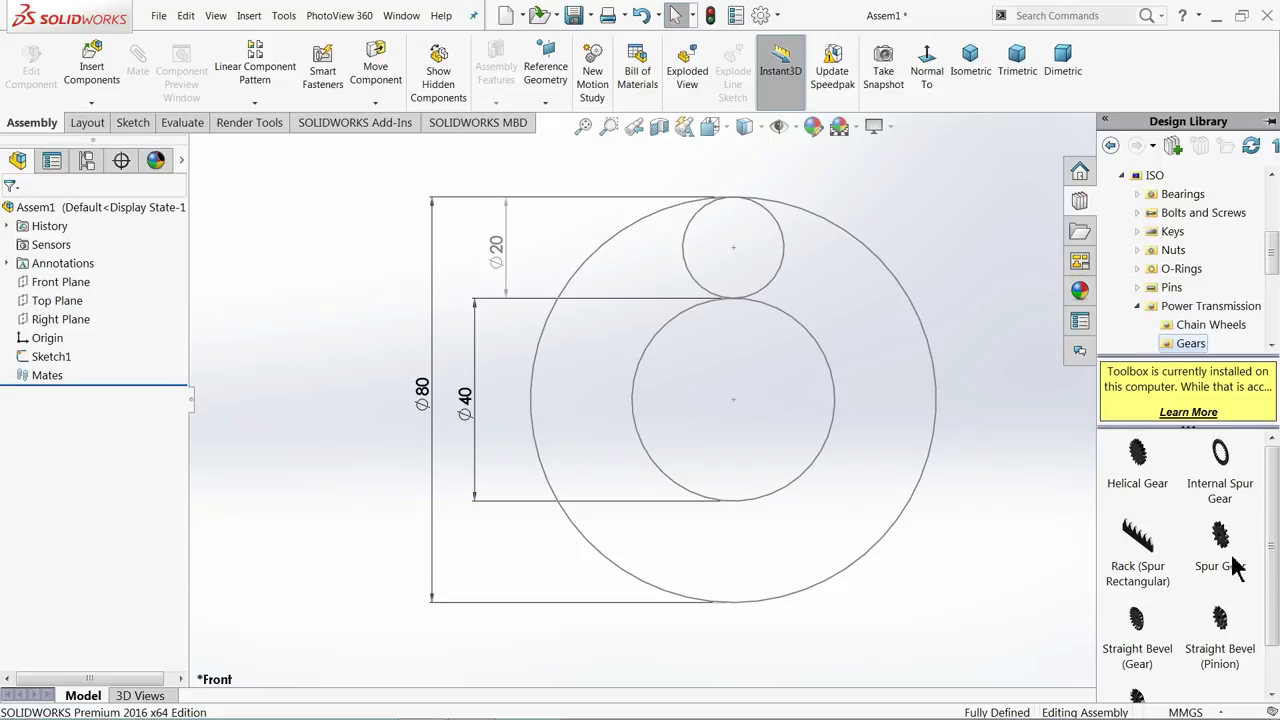
- Insert a 20-tooth spur gear on the Ø40 circle with hub Type A and 10 shaft diameter
left_click_drag(1222, 540, 735, 410)
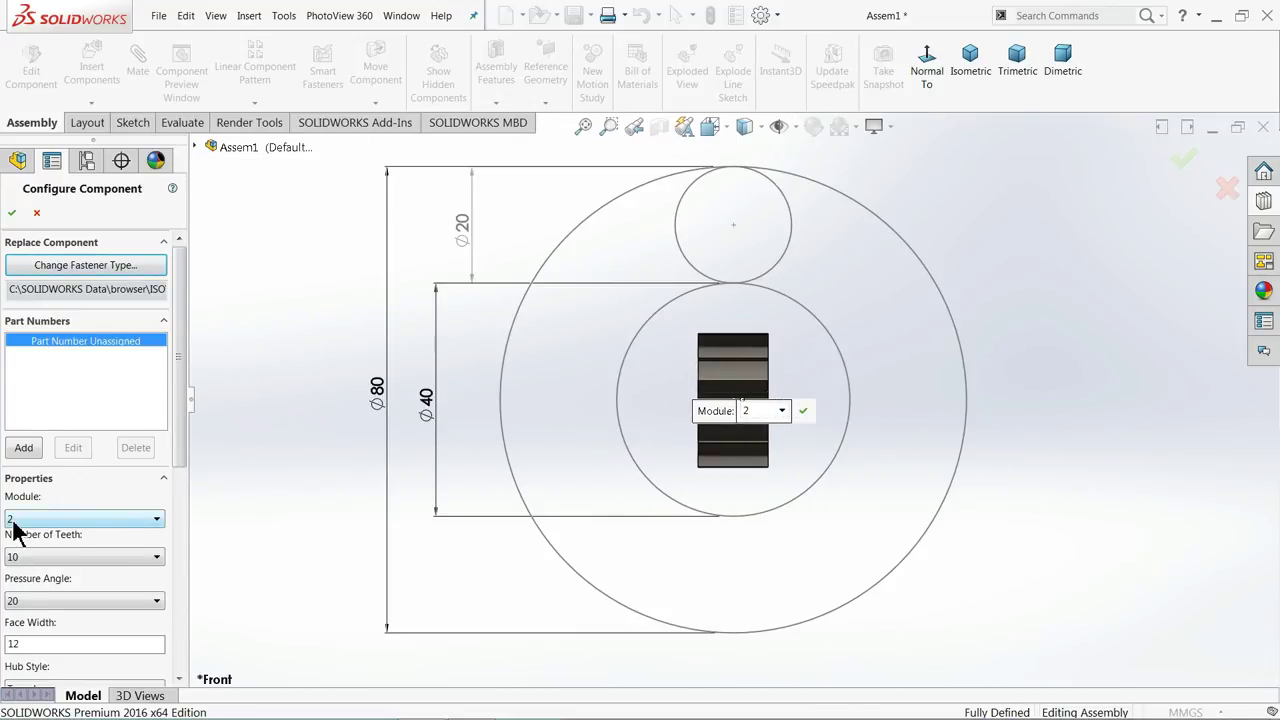
left_click(26, 558)
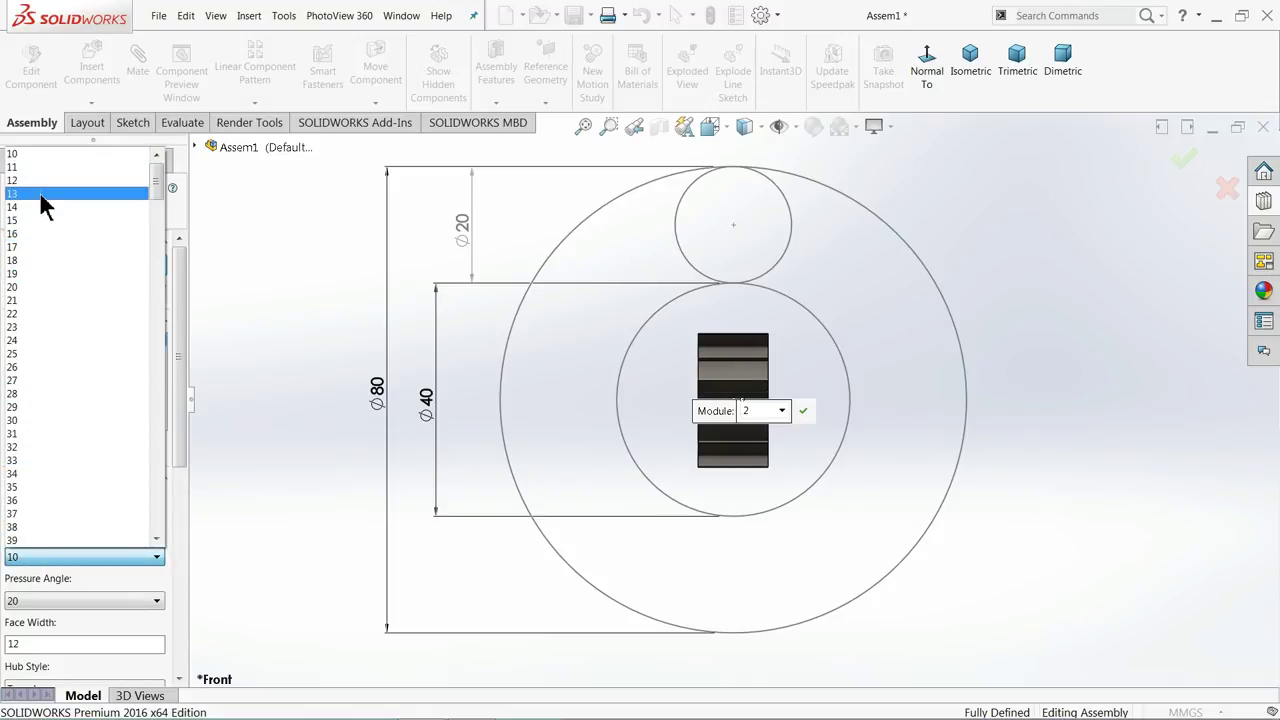
left_click(25, 288)
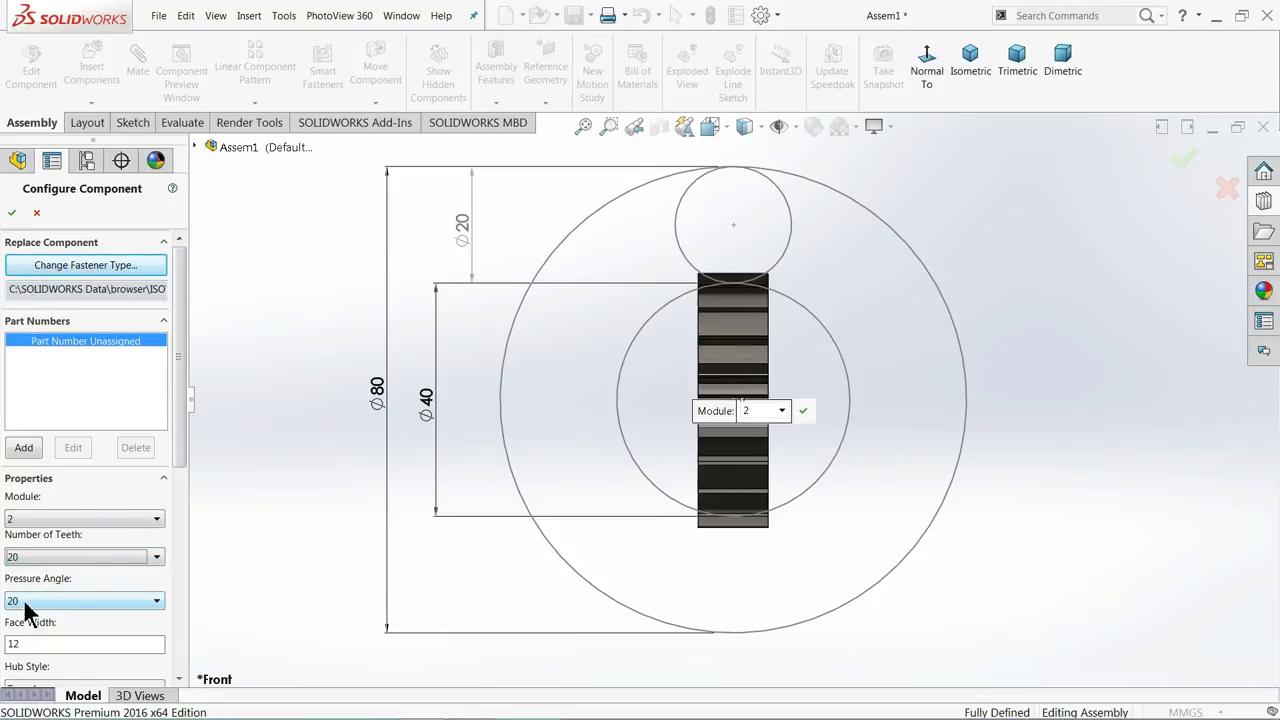
left_click_drag(174, 437, 171, 492)
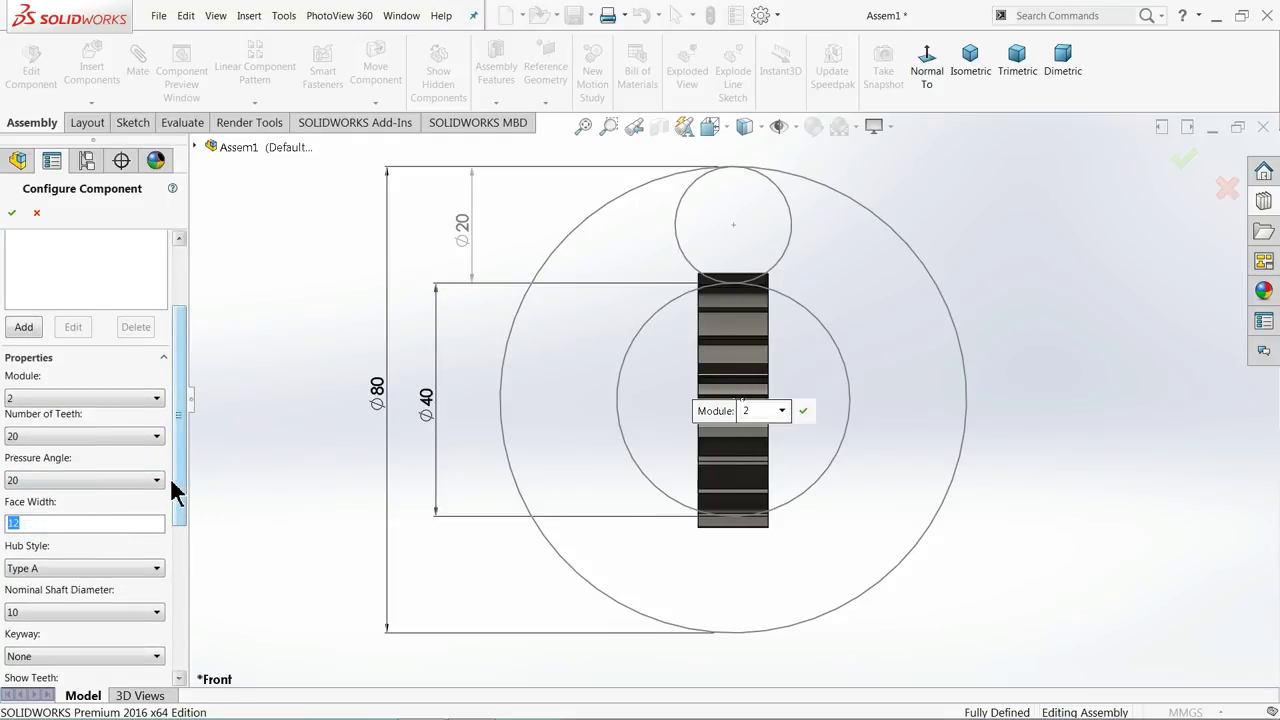
left_click_drag(180, 500, 174, 528)
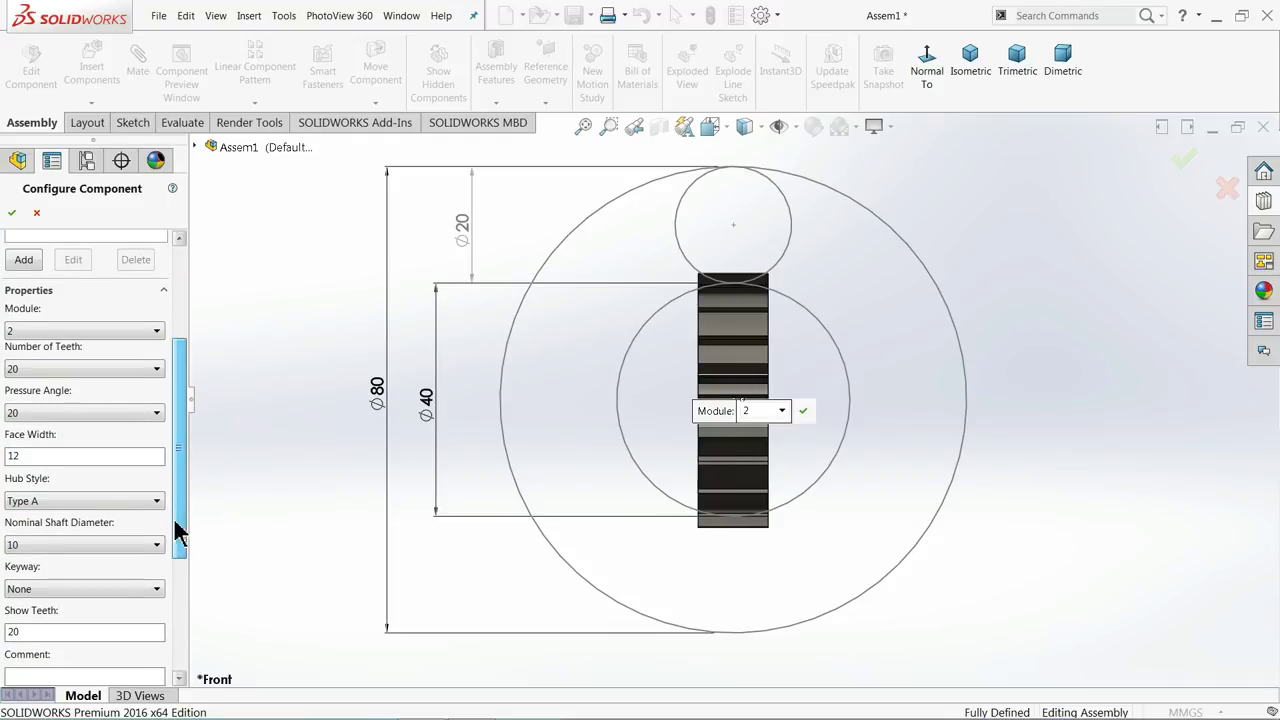
left_click(60, 502)
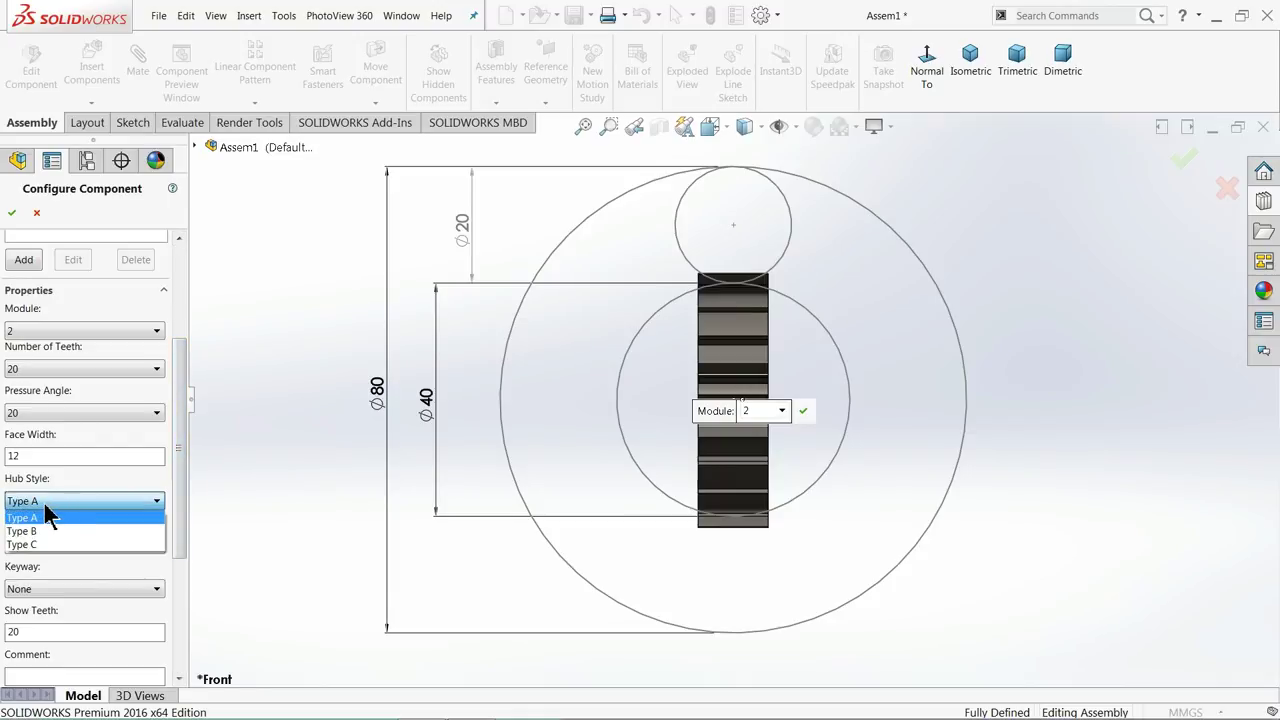
left_click(44, 503)
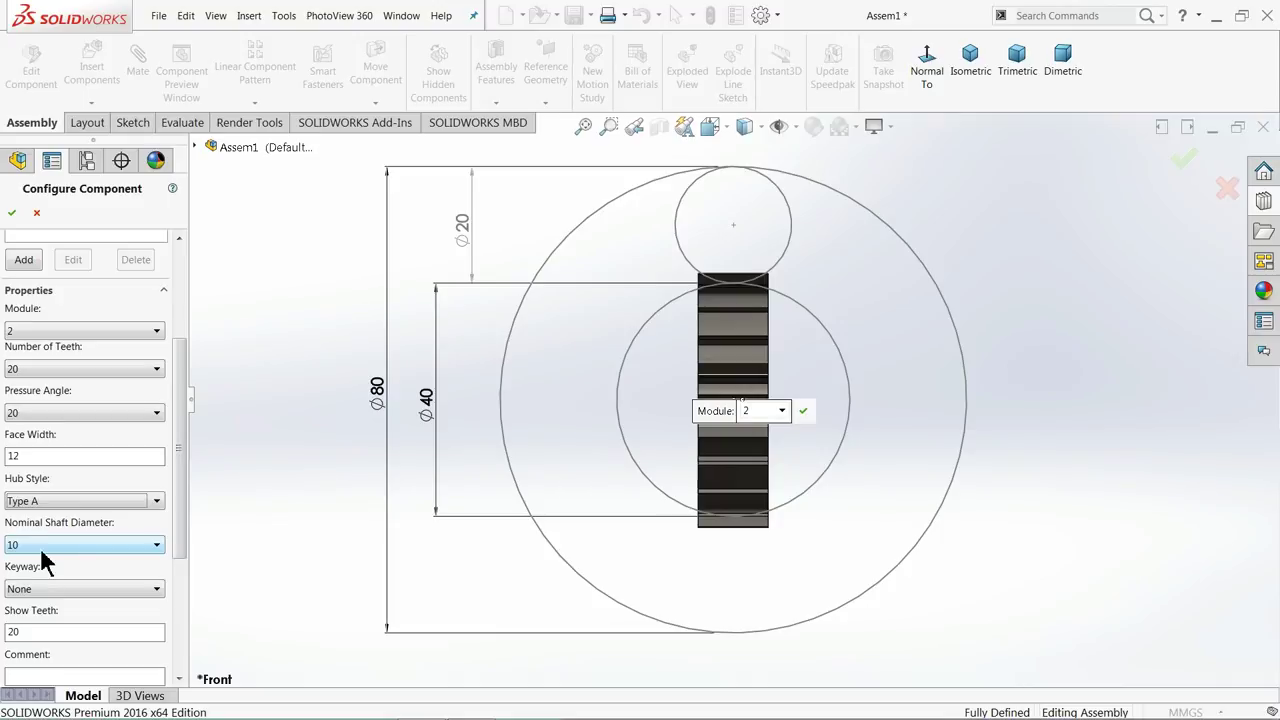
left_click(44, 545)
left_click(42, 557)
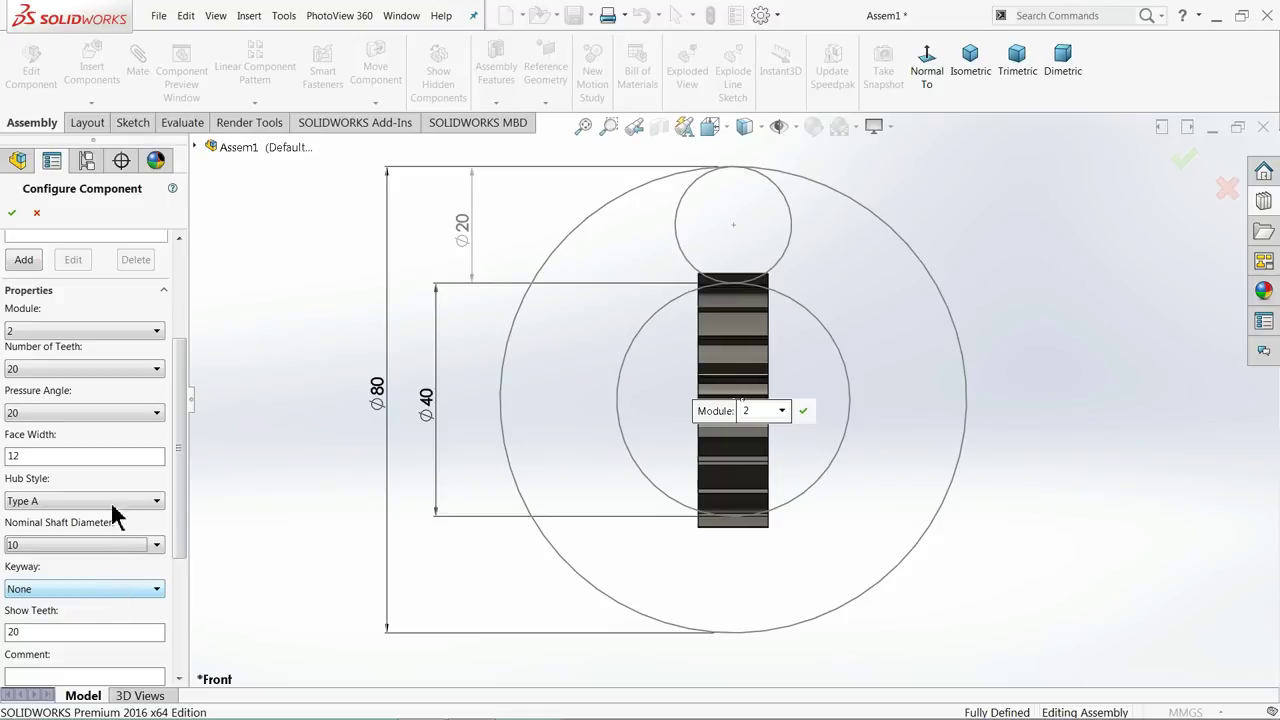
left_click(12, 215)
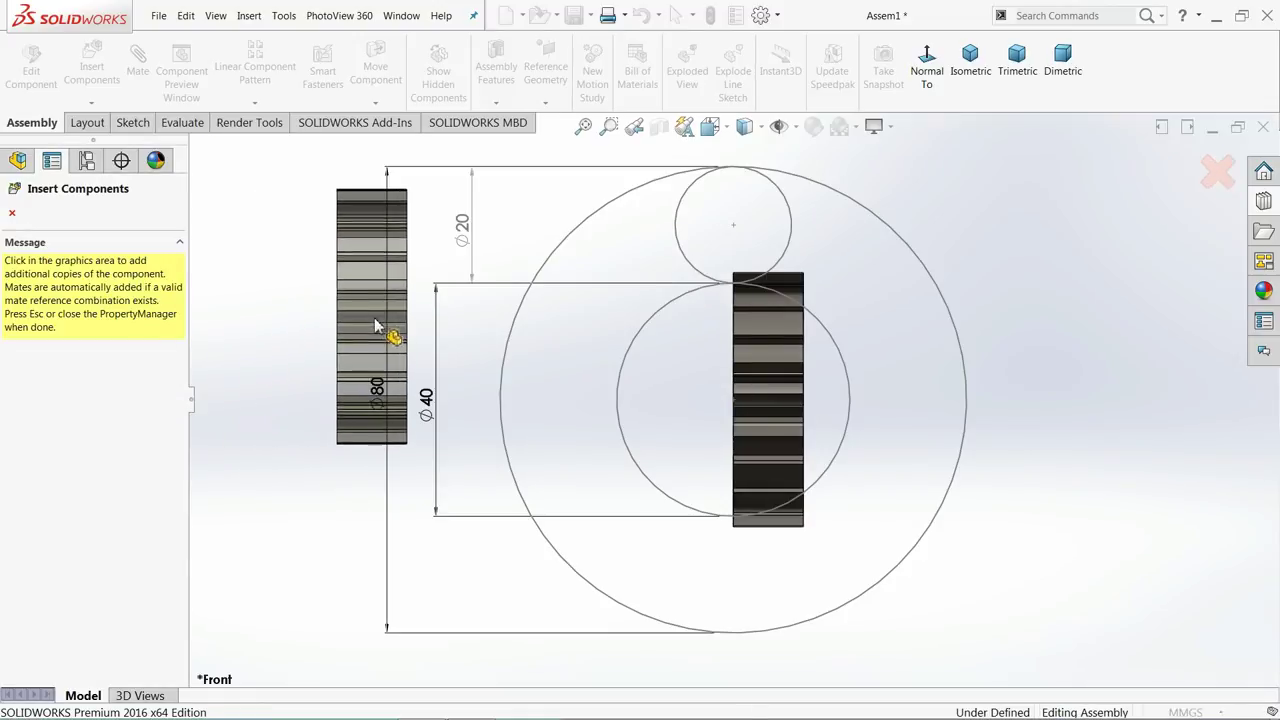
left_click(12, 213)
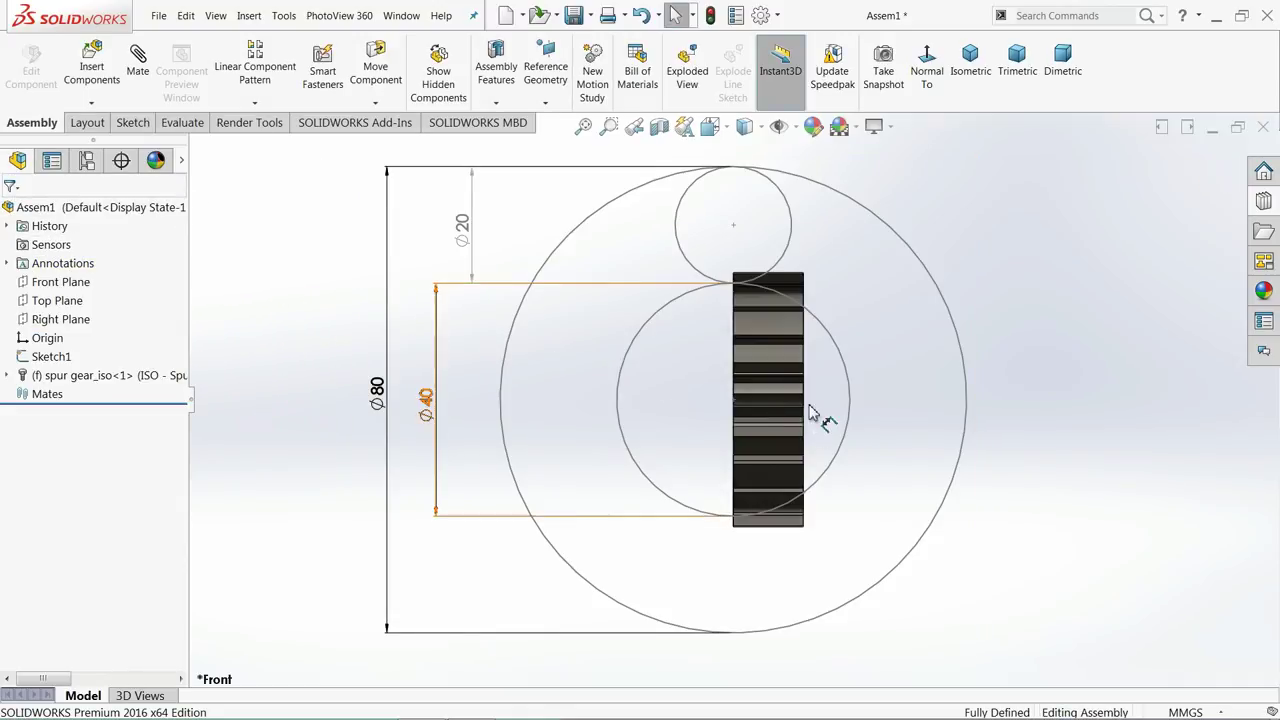
- Orbit the view, switch to the Plain White scene, and reopen the Design Library
middle_click_drag(820, 423, 790, 445)
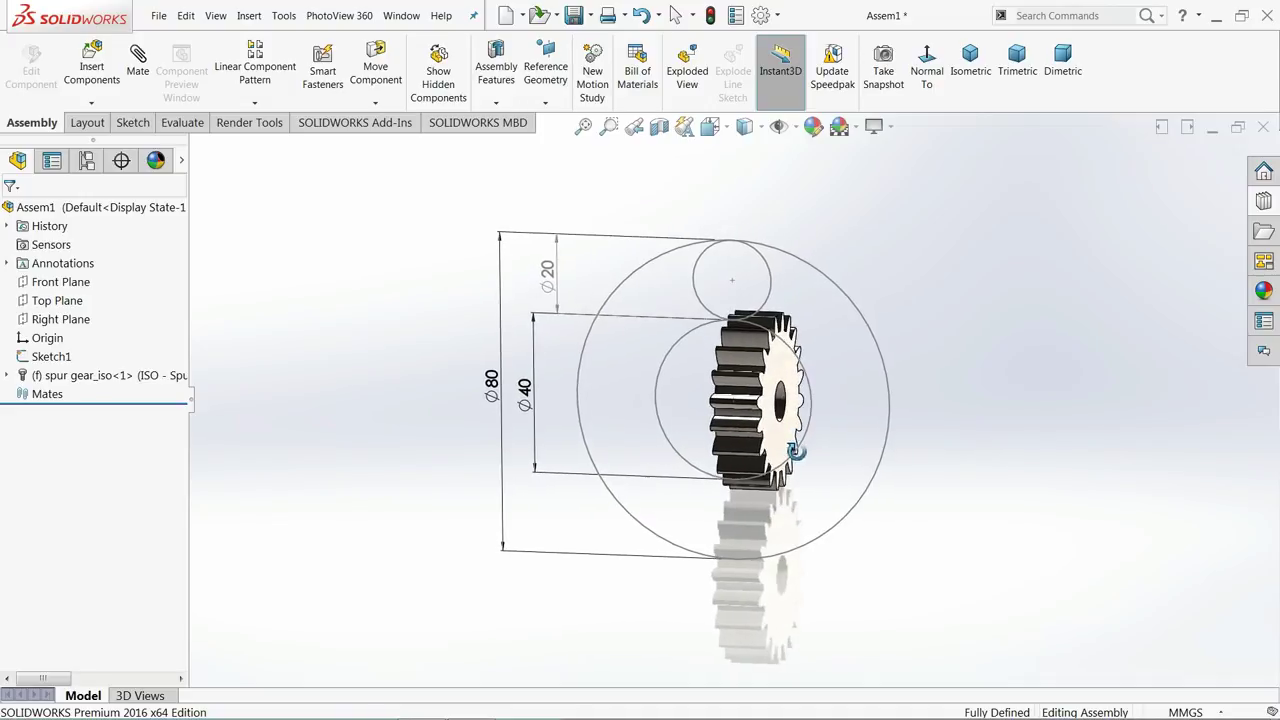
left_click(857, 136)
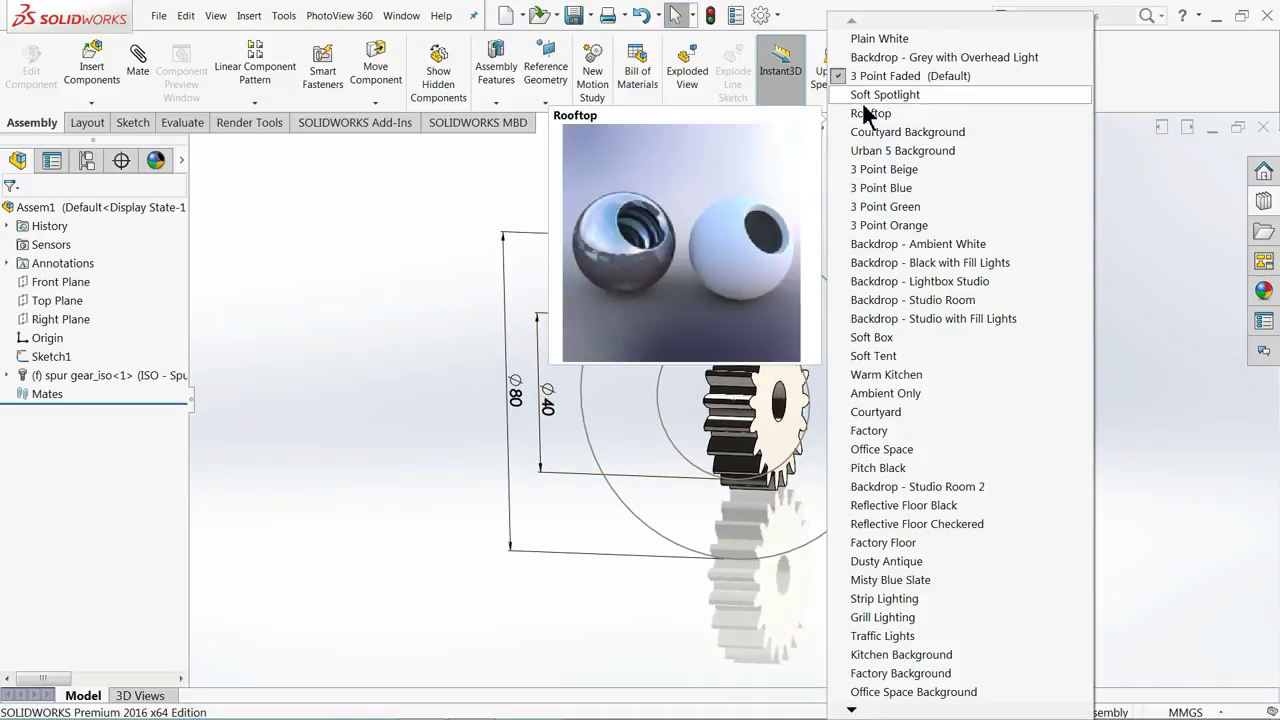
left_click(879, 37)
scroll(912, 381, "down", 2)
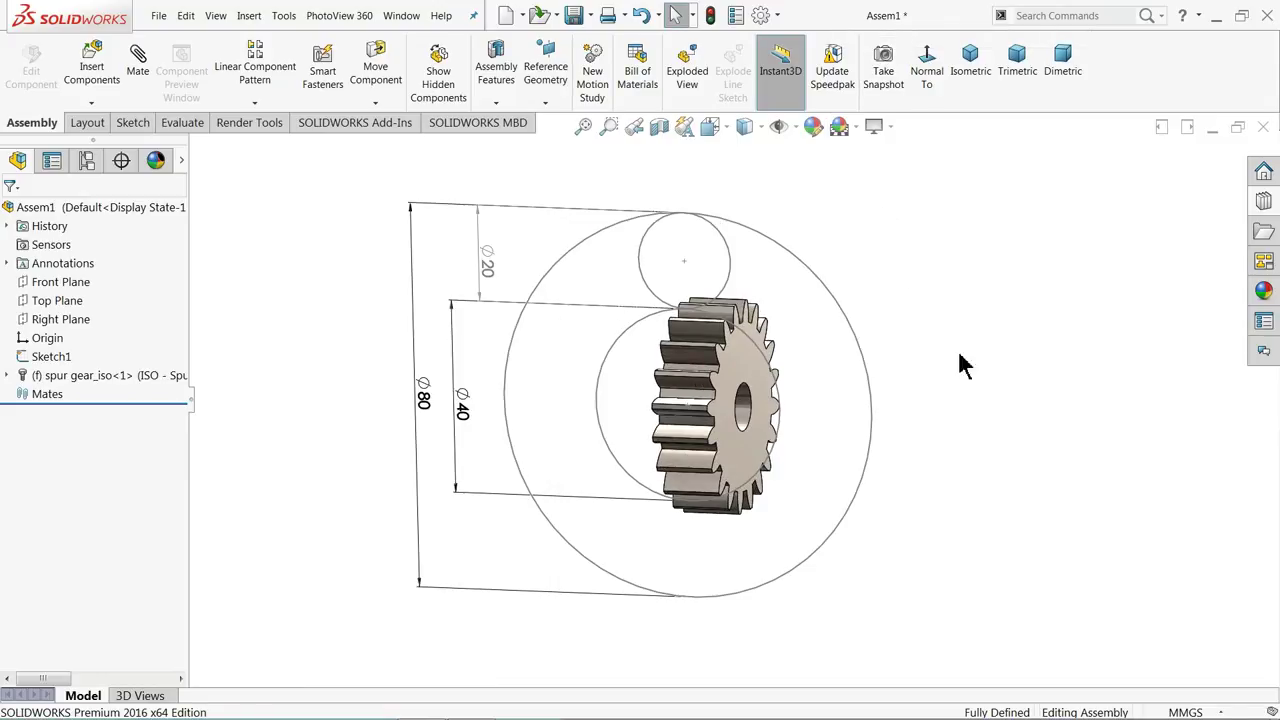
left_click(1264, 201)
- Insert a 10-tooth spur gear to the right of the sun gear
left_click_drag(1222, 550, 940, 280)
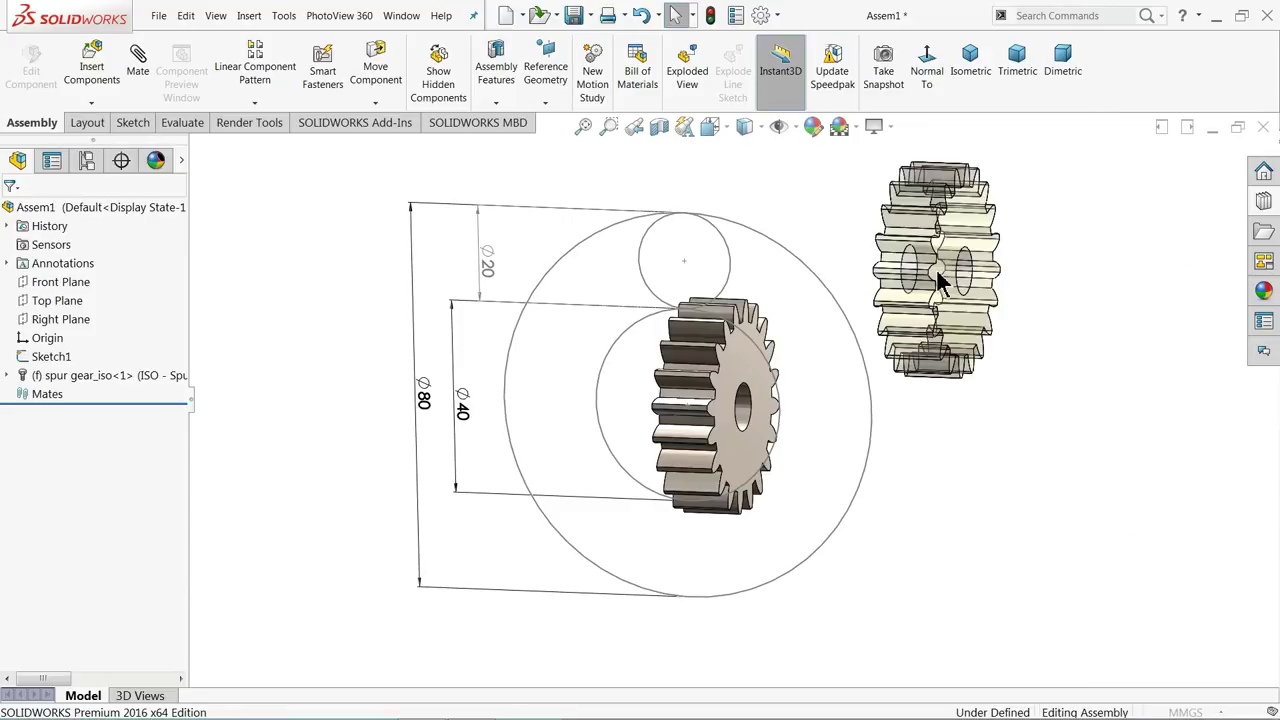
left_click_drag(940, 280, 940, 280)
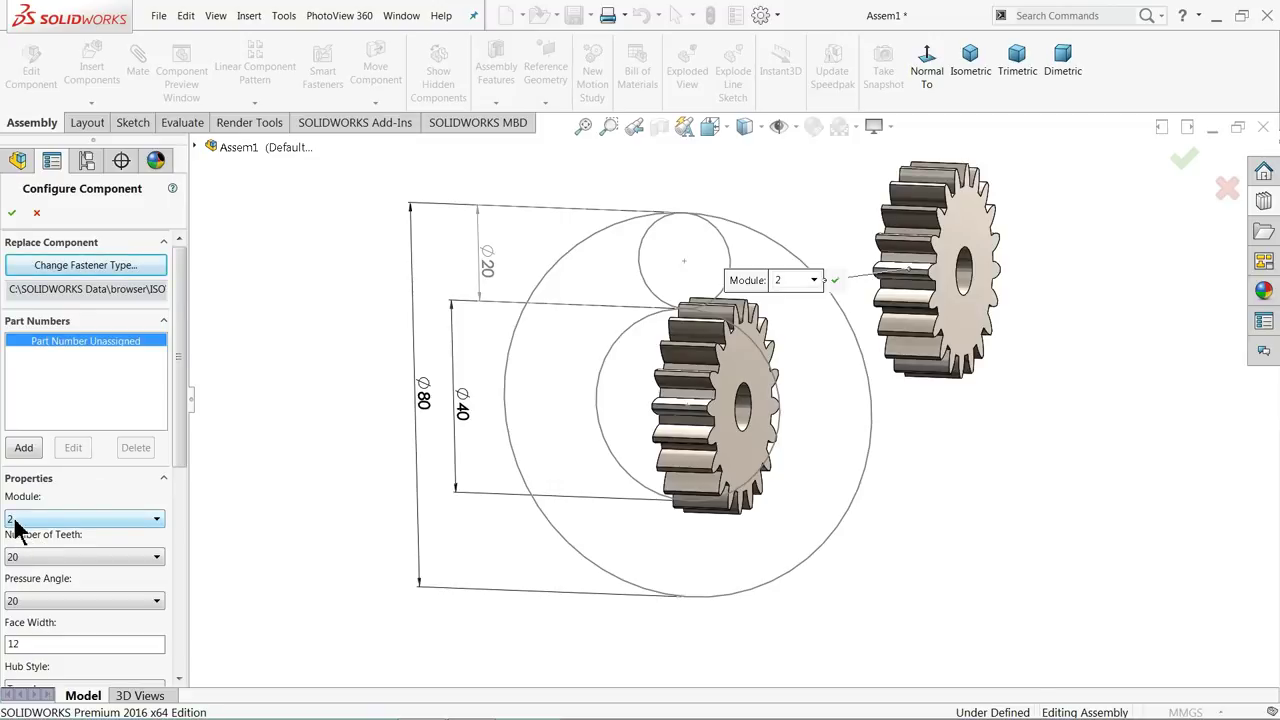
left_click_drag(180, 447, 177, 531)
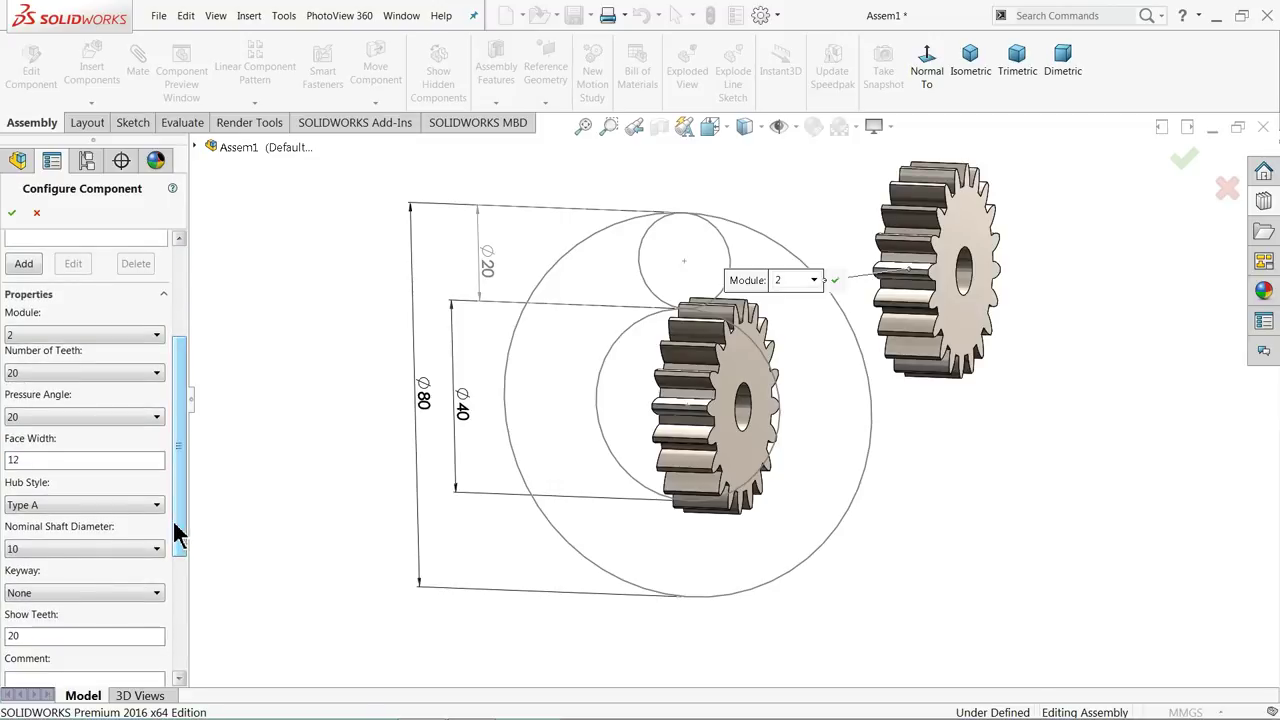
left_click(30, 373)
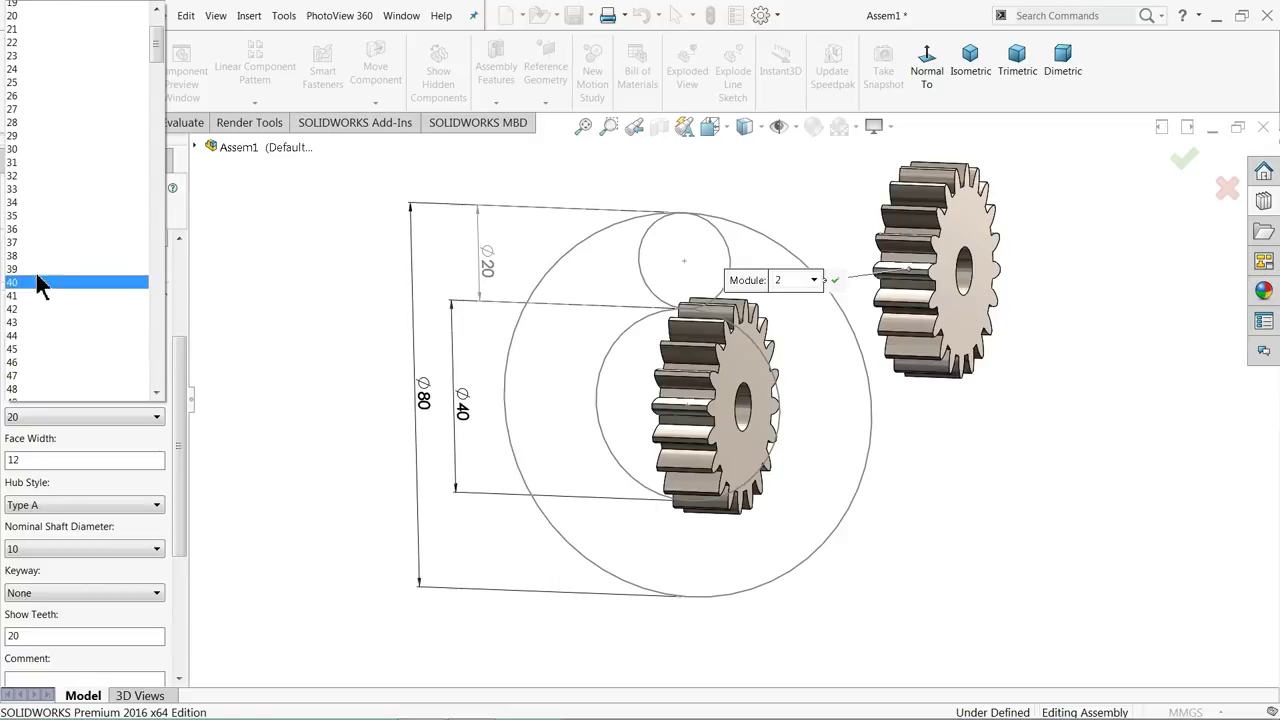
left_click(30, 8)
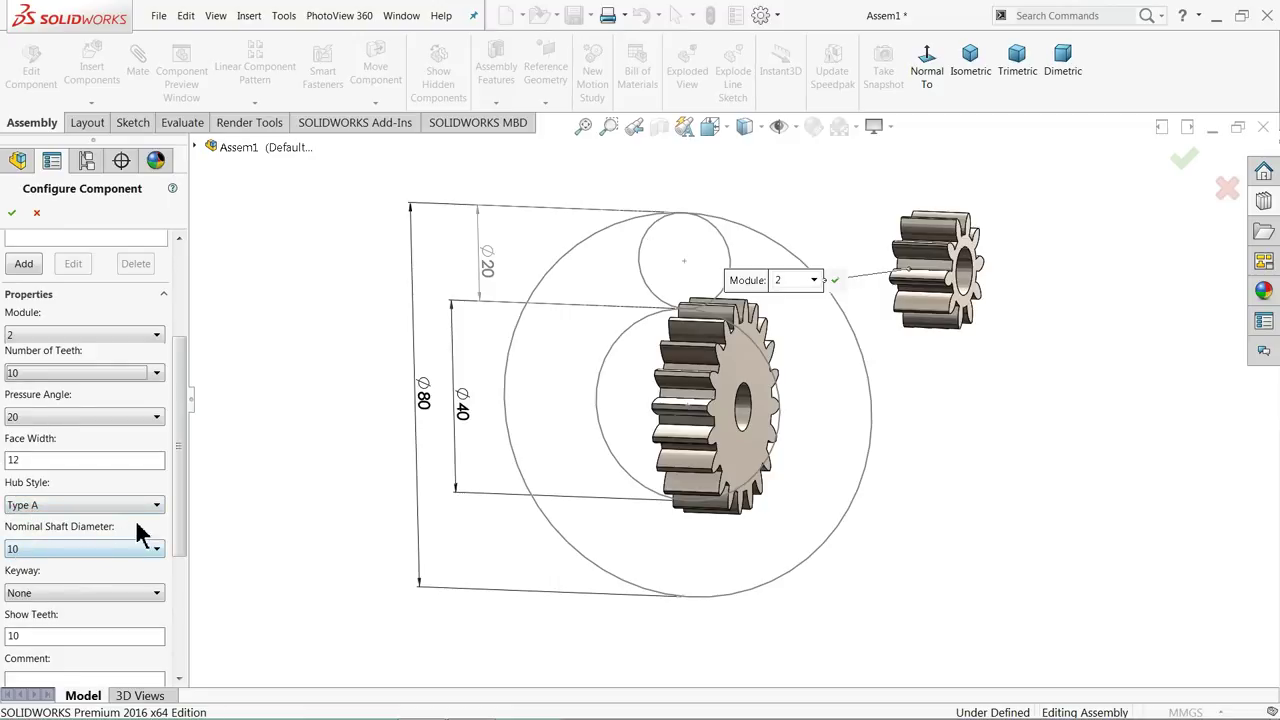
left_click(11, 216)
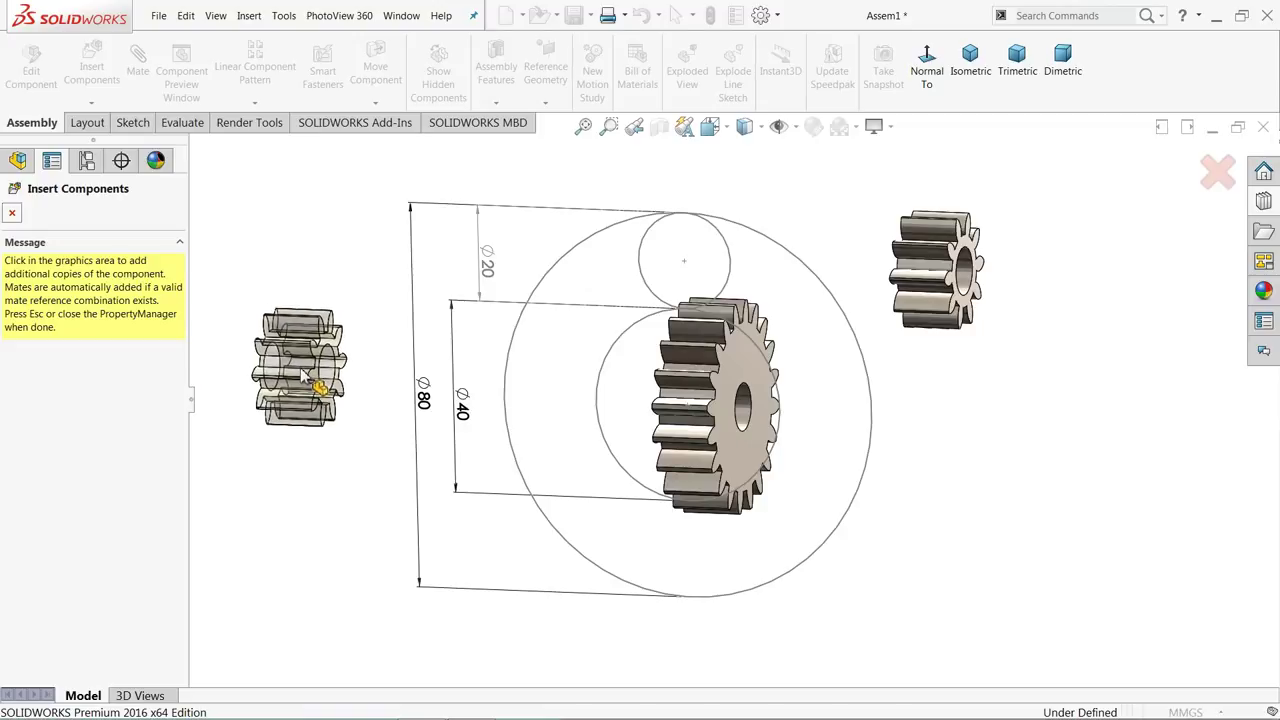
- Place a second 10-tooth planet gear left of the sun gear and stop inserting copies
left_click(298, 327)
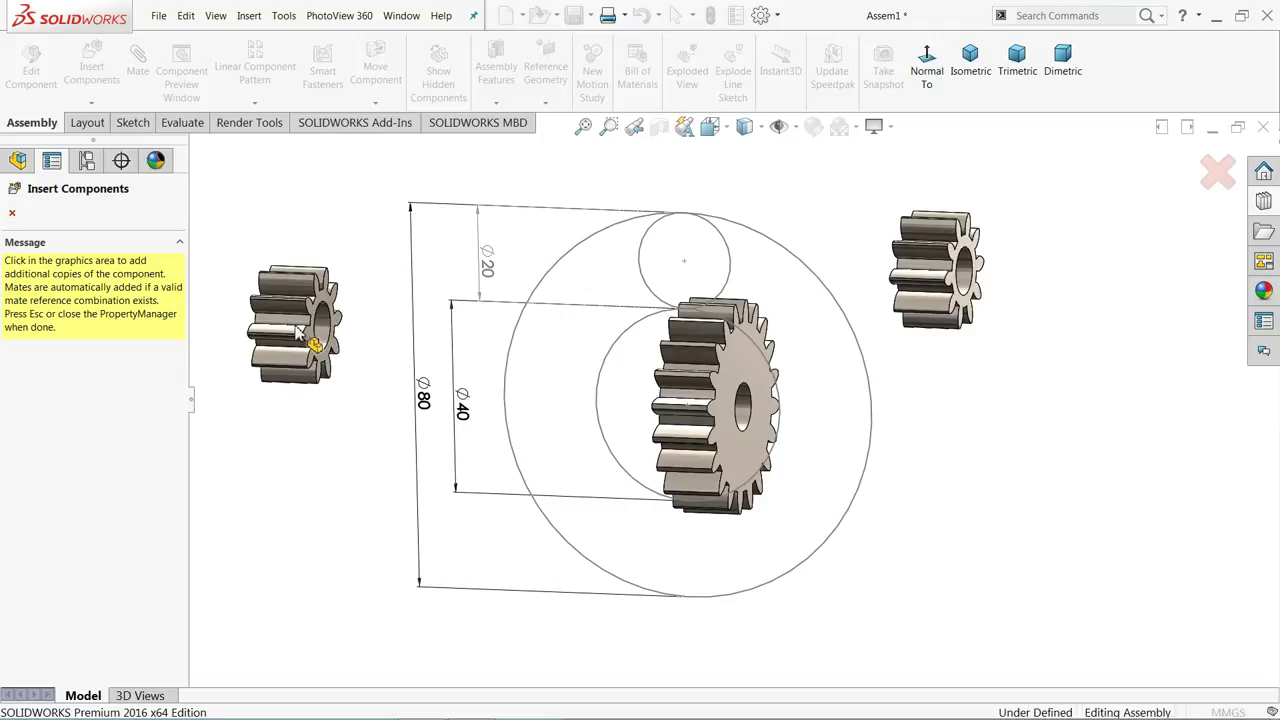
left_click(12, 212)
key("f")
scroll(674, 430, "up", 3)
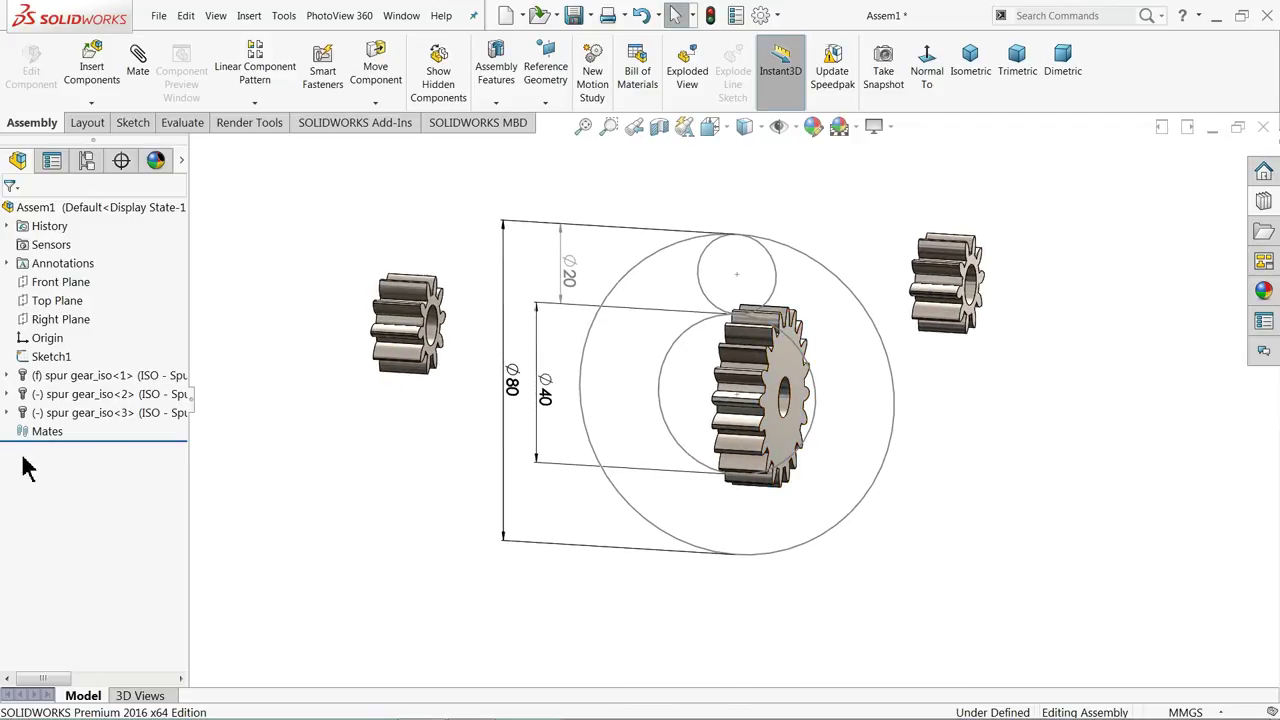
- Edit Sketch1 and draw a small planet circle below the 40 sun circle
left_click(42, 357)
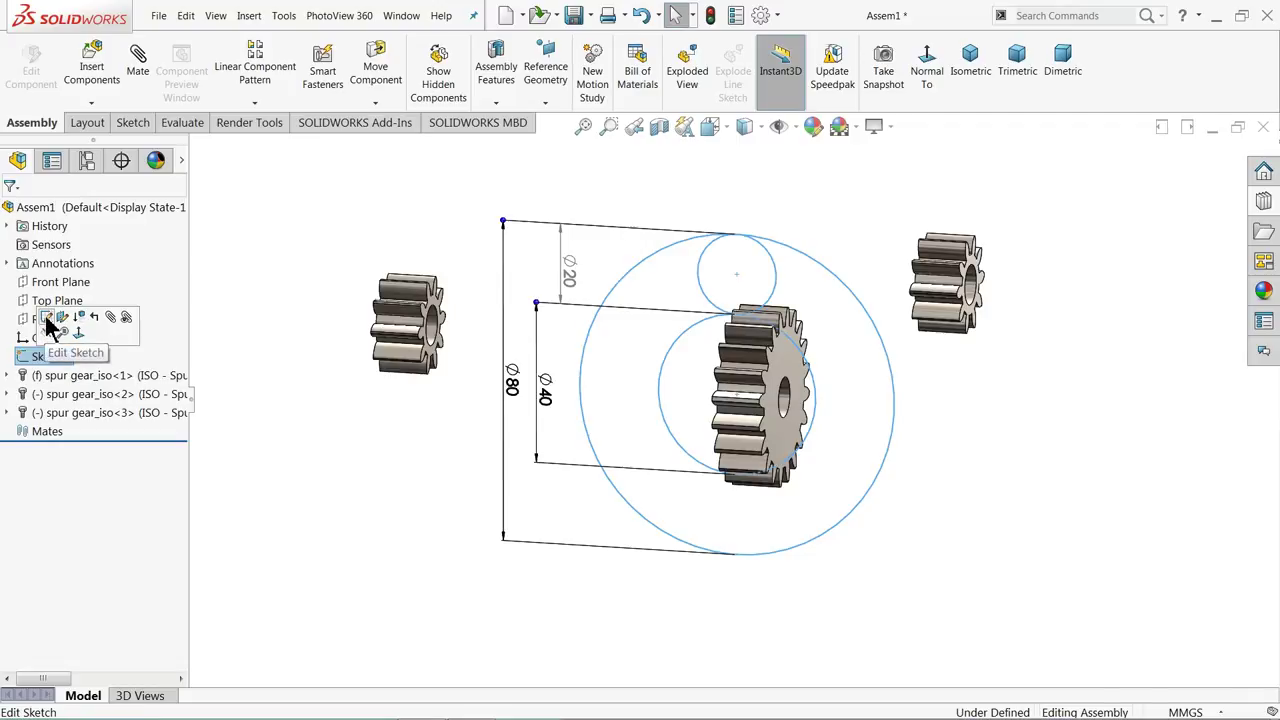
left_click(46, 318)
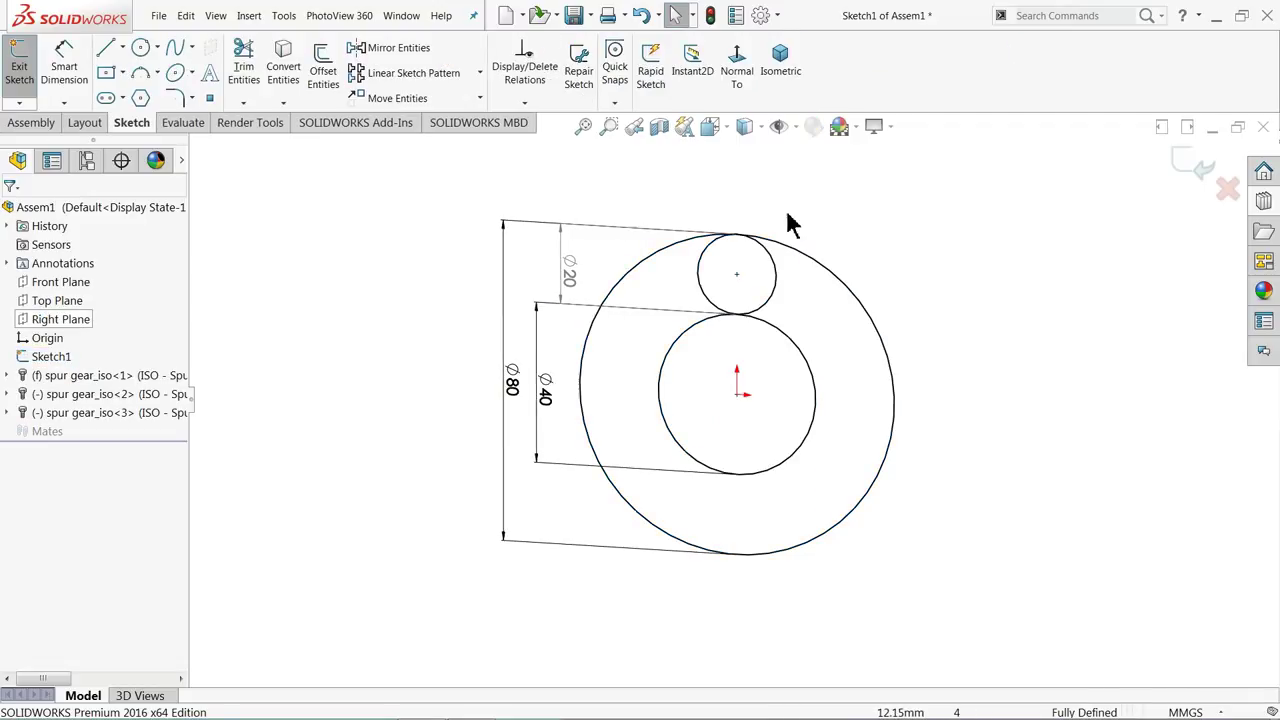
left_click(736, 72)
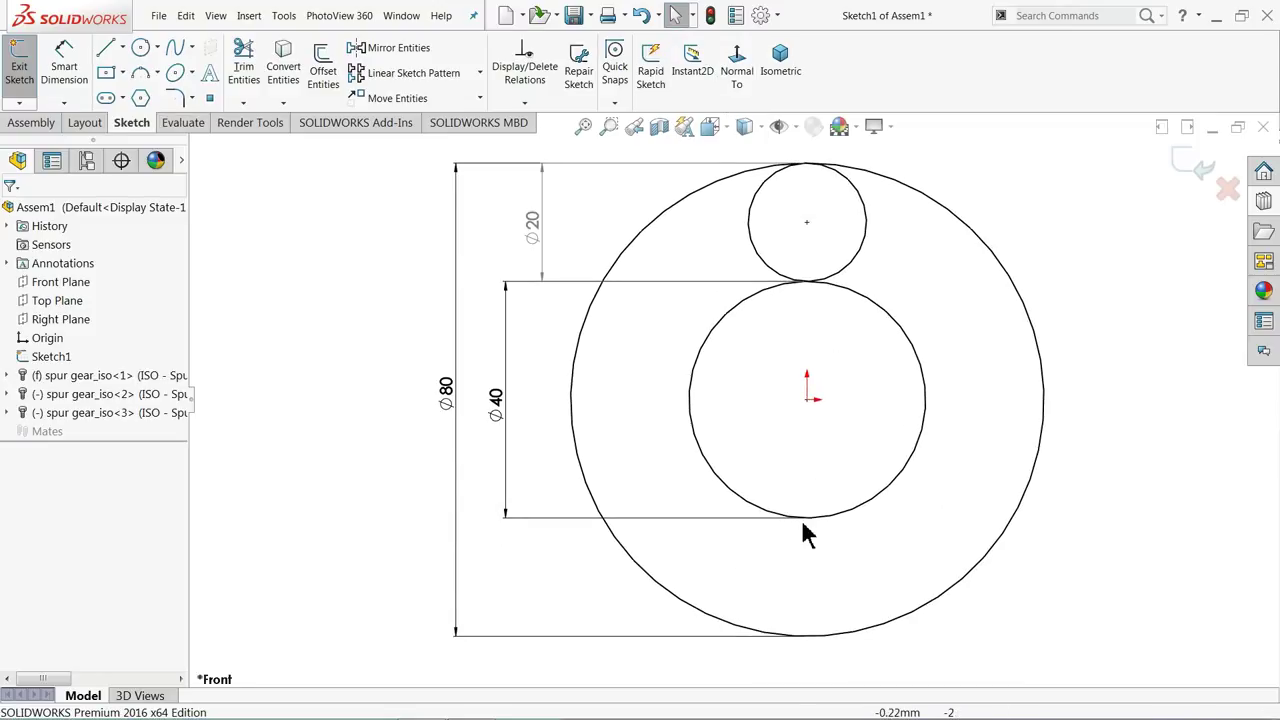
left_click(140, 45)
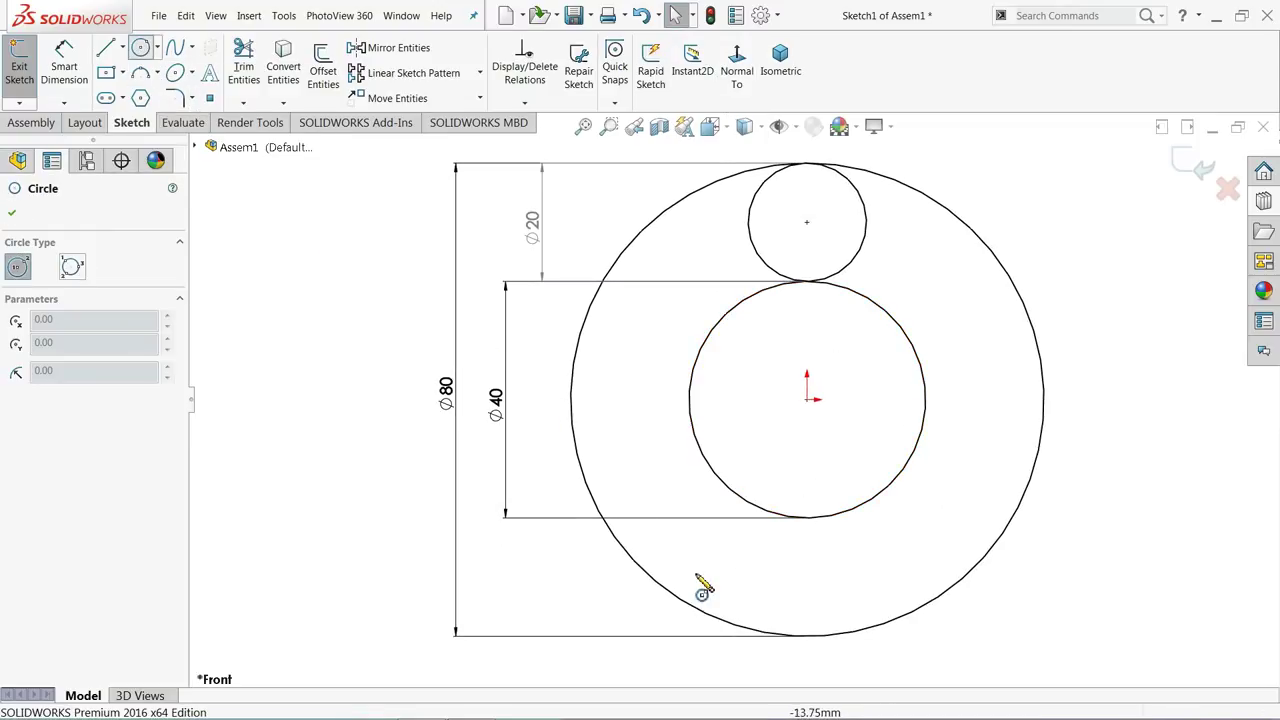
left_click(823, 582)
left_click(868, 545)
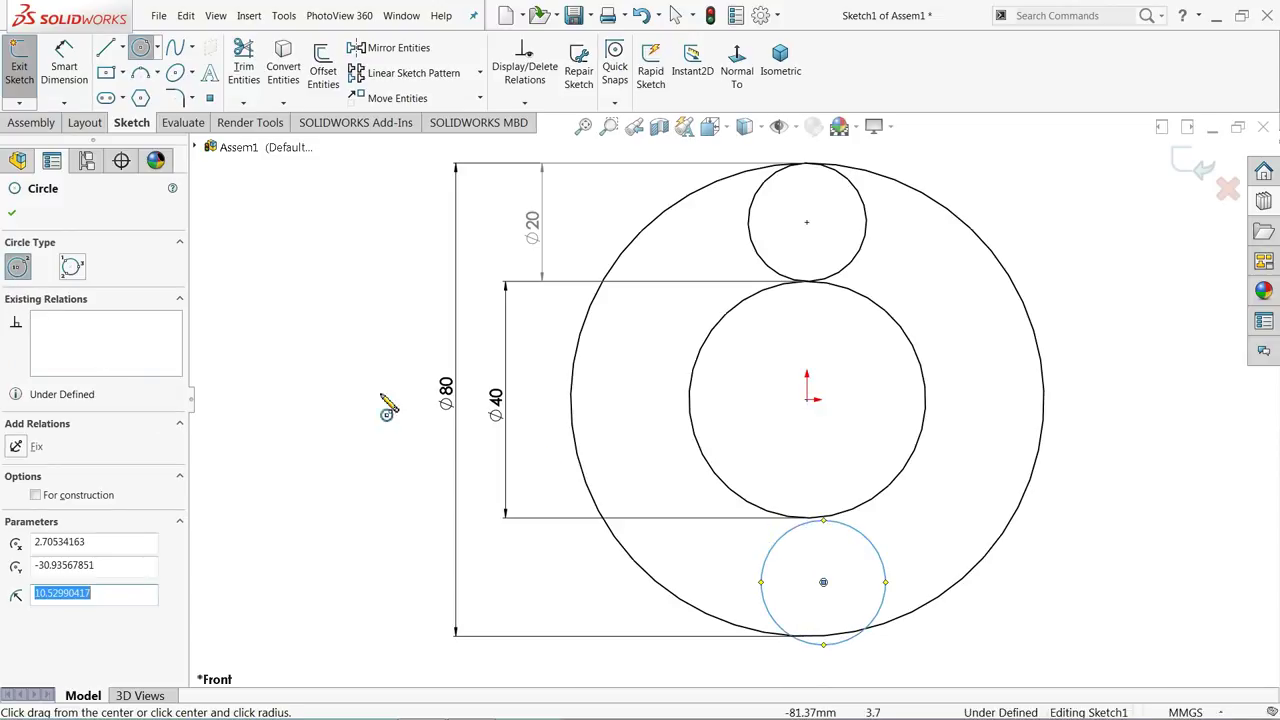
left_click(11, 216)
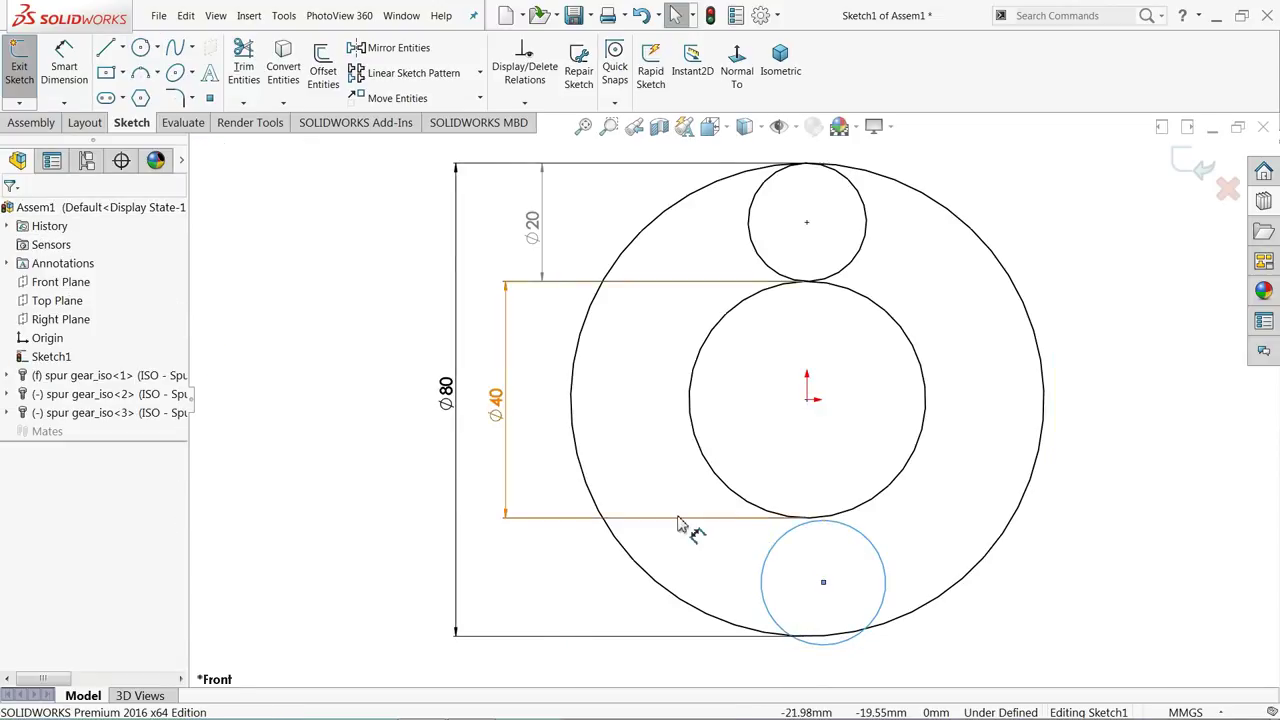
scroll(760, 580, "up", 3)
scroll(843, 629, "down", 1)
scroll(838, 572, "down", 2)
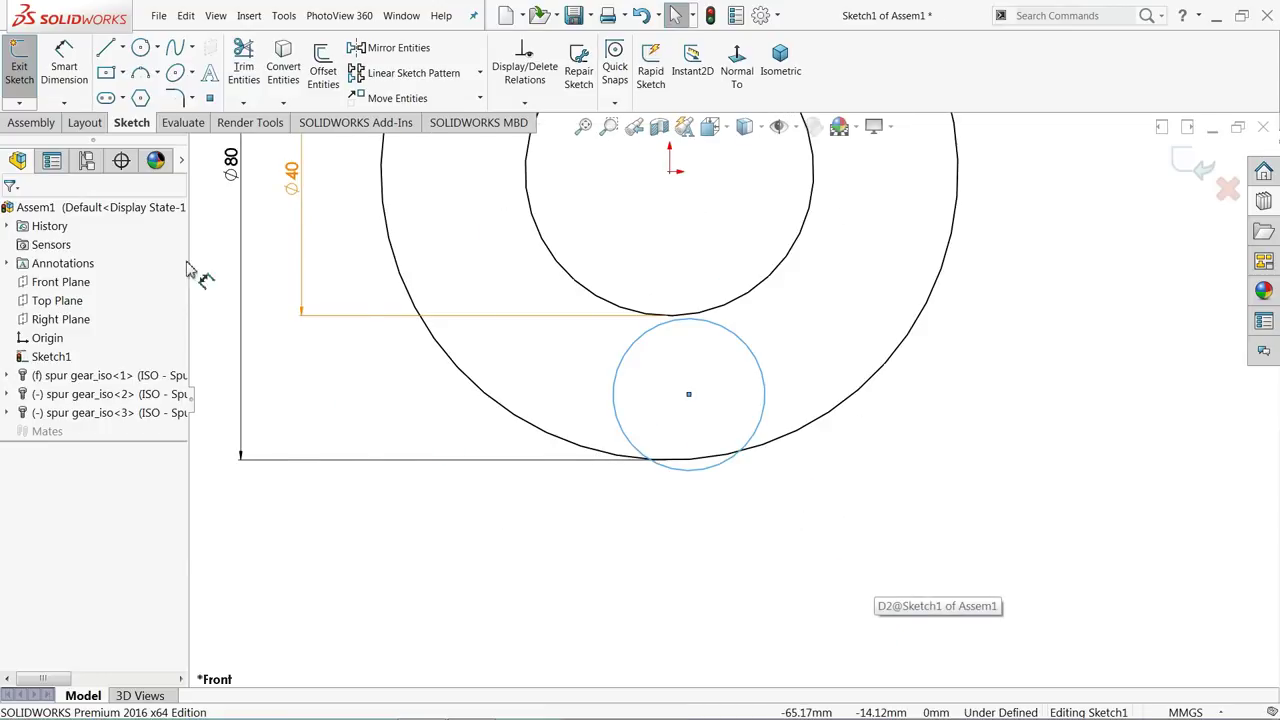
- Make the new circle tangent to both the outer circle and the sun circle
left_click_drag(684, 432, 671, 471)
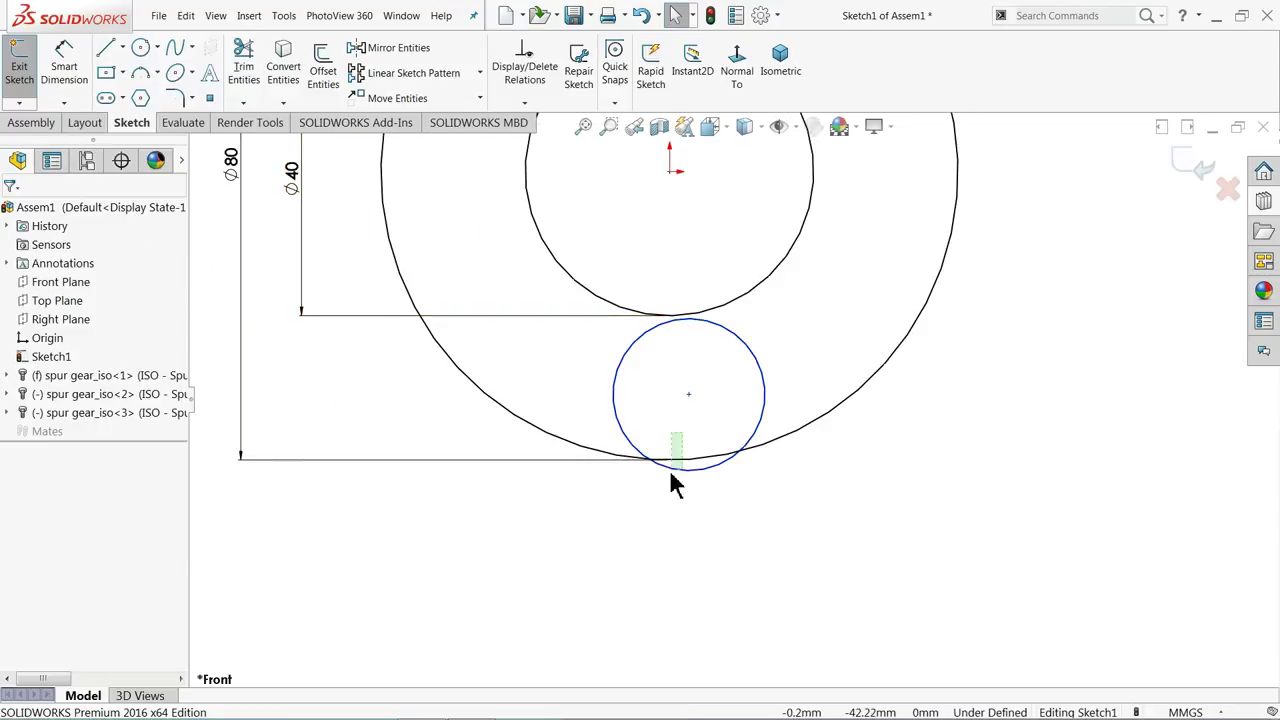
left_click(706, 531)
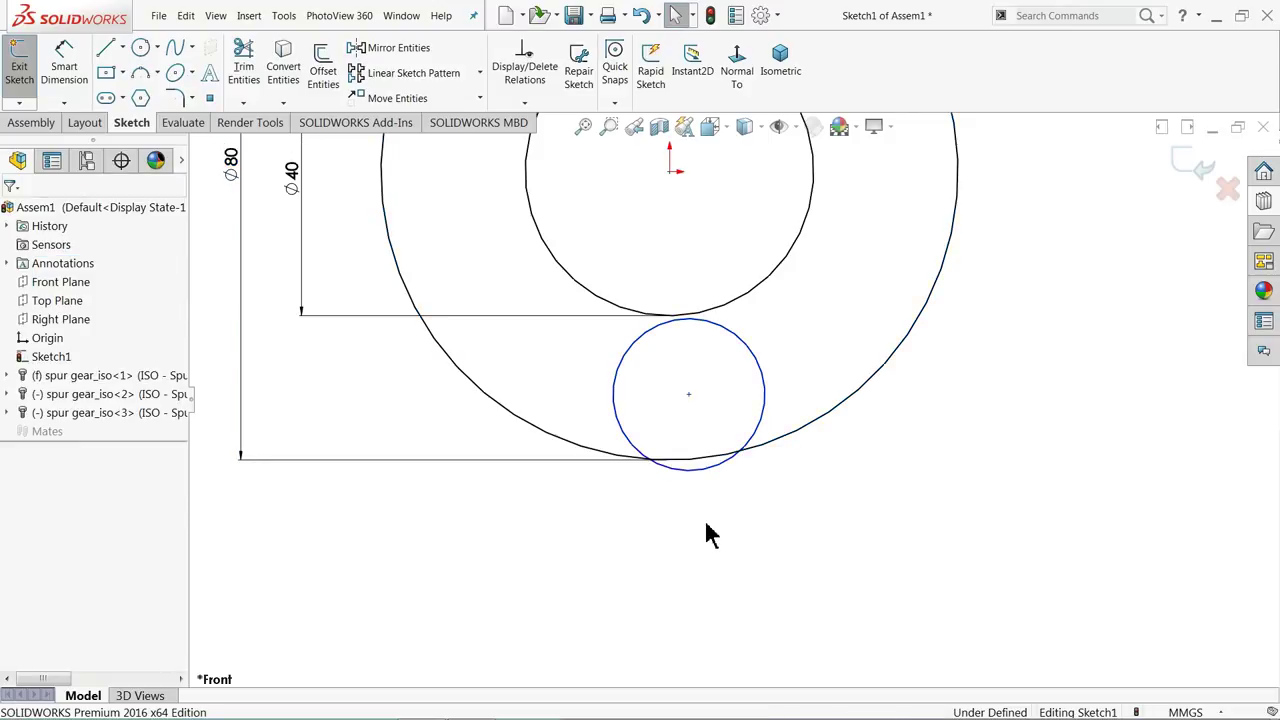
left_click_drag(695, 487, 706, 486)
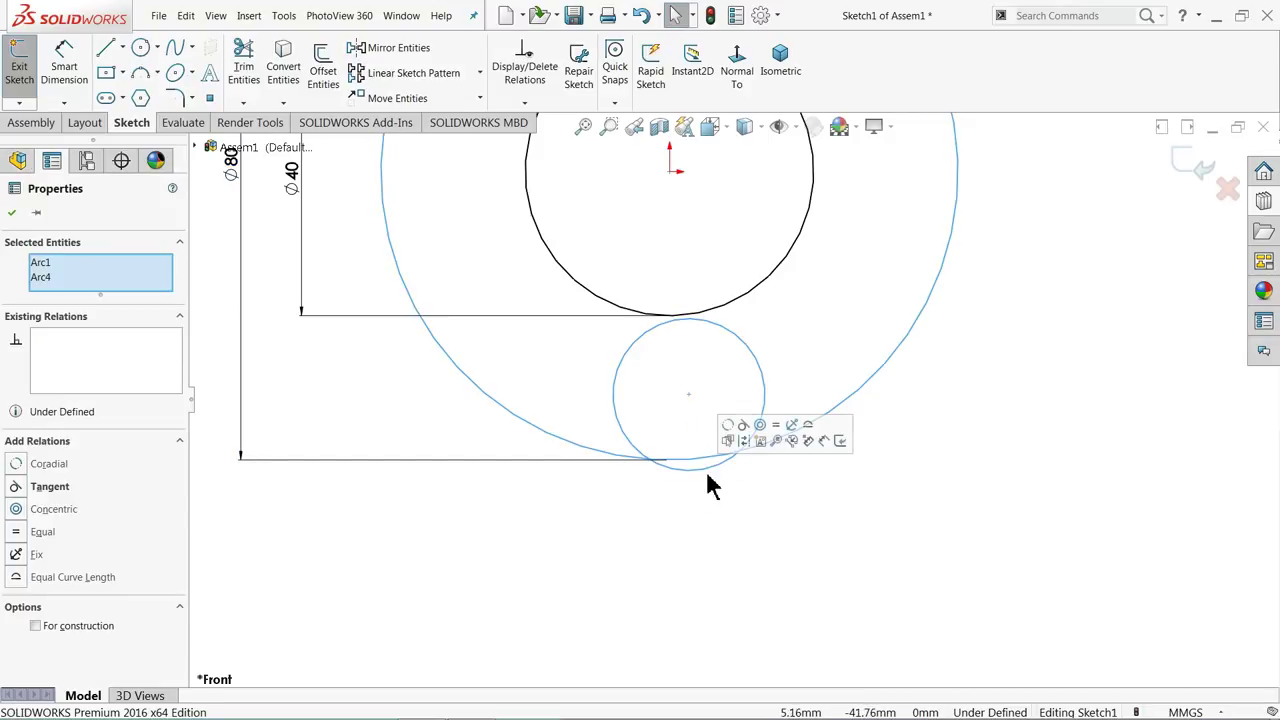
left_click(745, 431)
left_click_drag(725, 269, 701, 347)
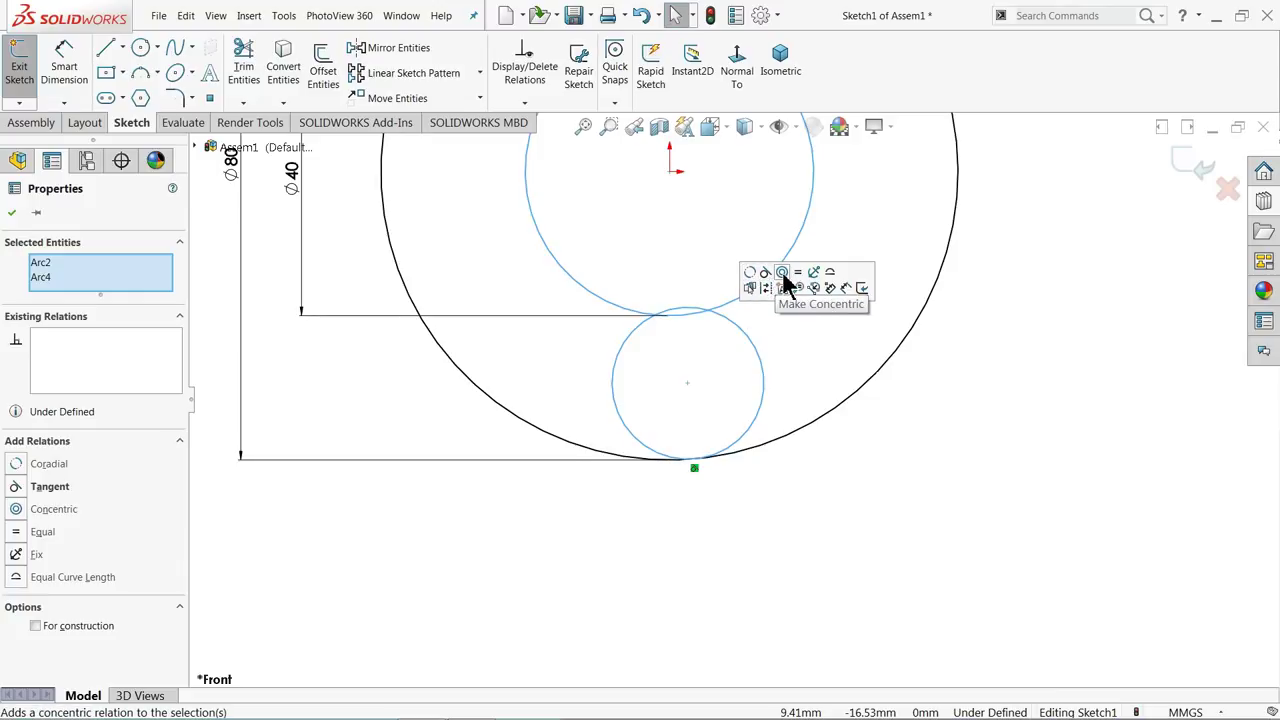
left_click(768, 272)
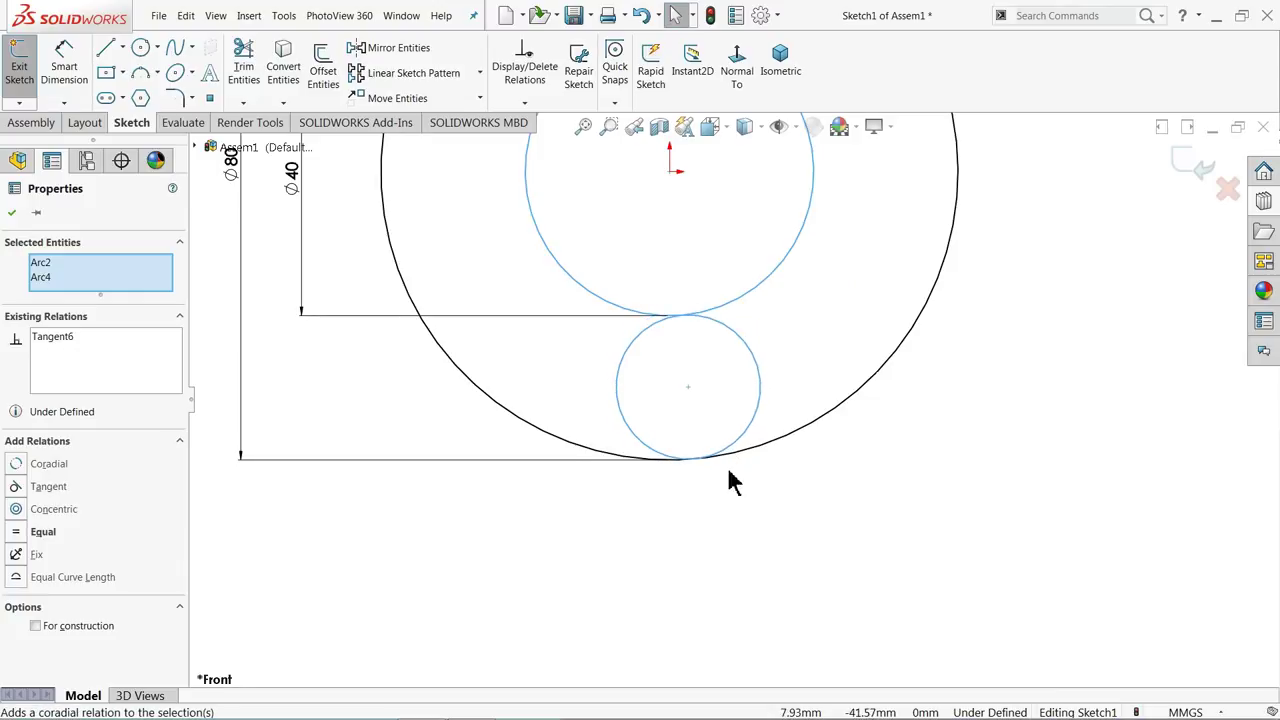
left_click(714, 508)
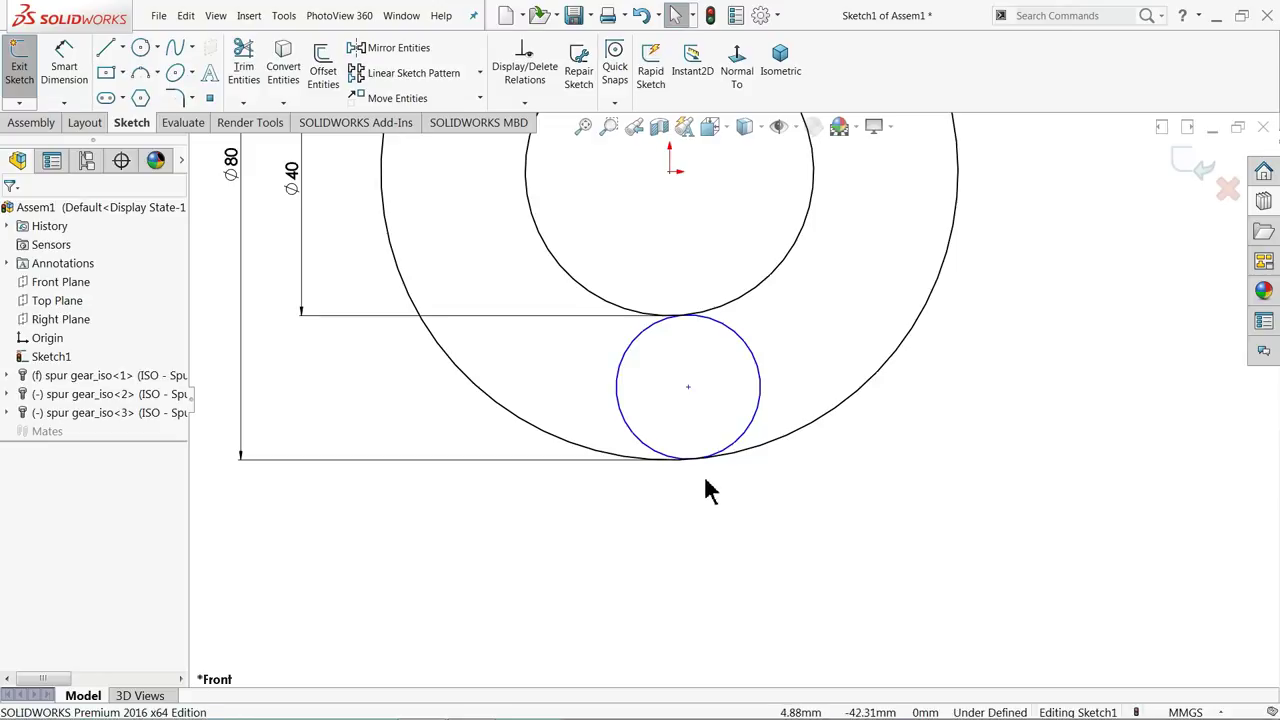
- Align the new circle's centre vertically with the origin, then exit the sketch
left_click(688, 389)
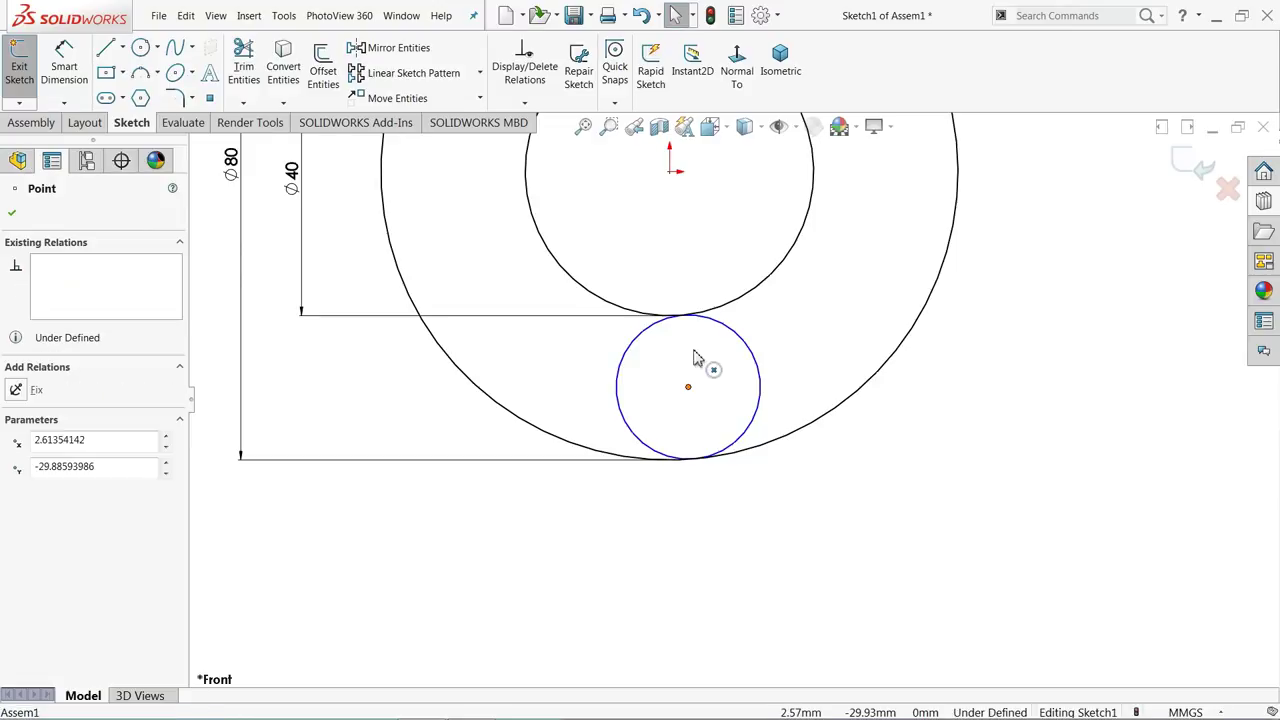
left_click(670, 176, "ctrl")
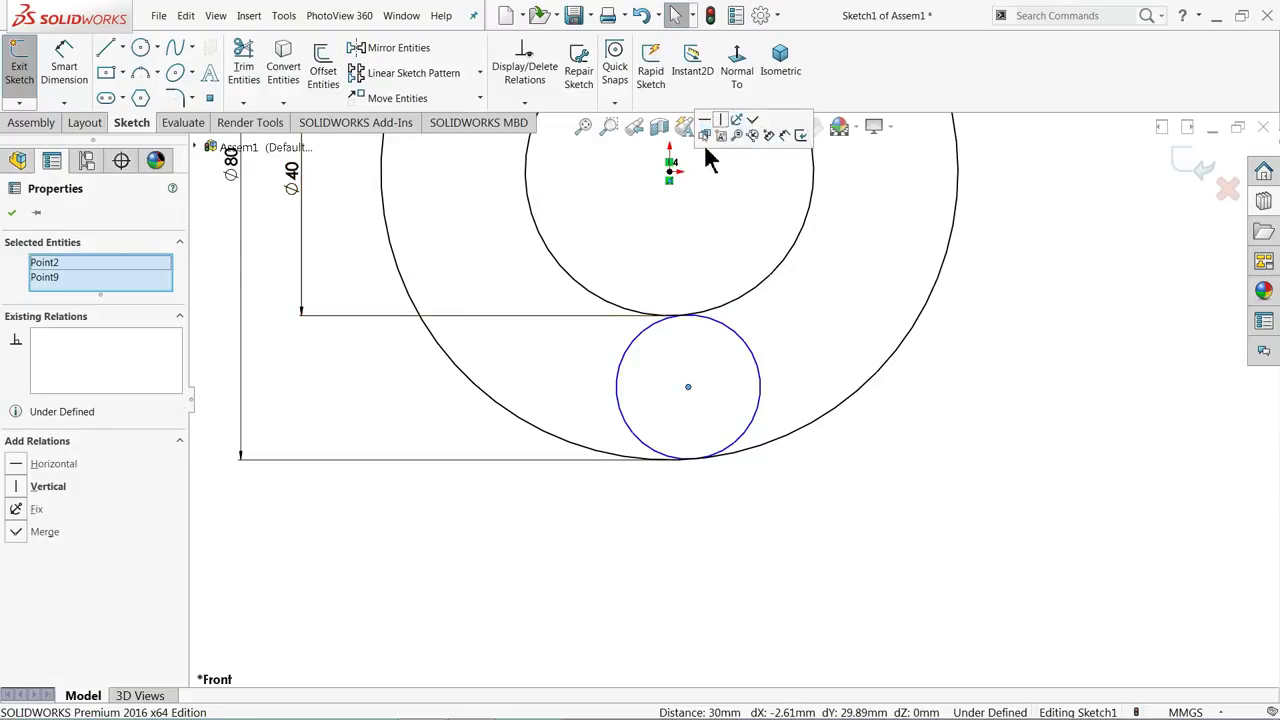
left_click(720, 121)
left_click(869, 460)
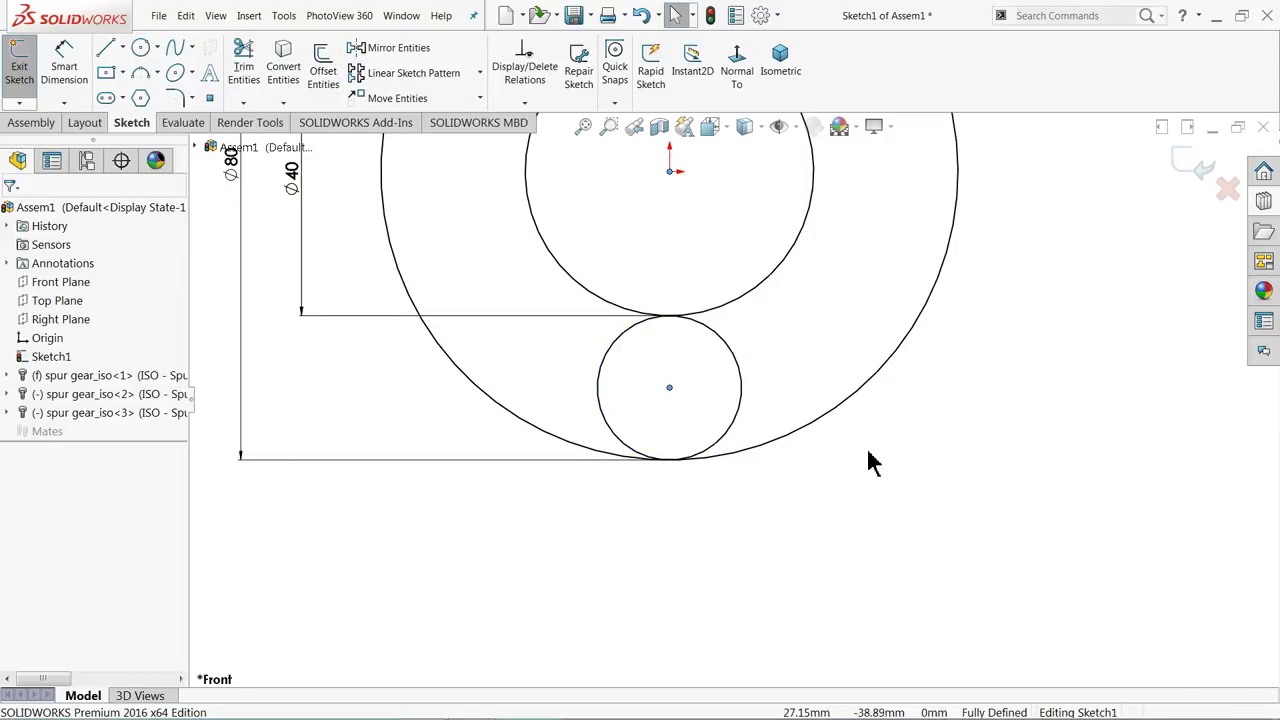
scroll(846, 466, "up", 3)
scroll(843, 456, "up", 2)
scroll(786, 309, "down", 2)
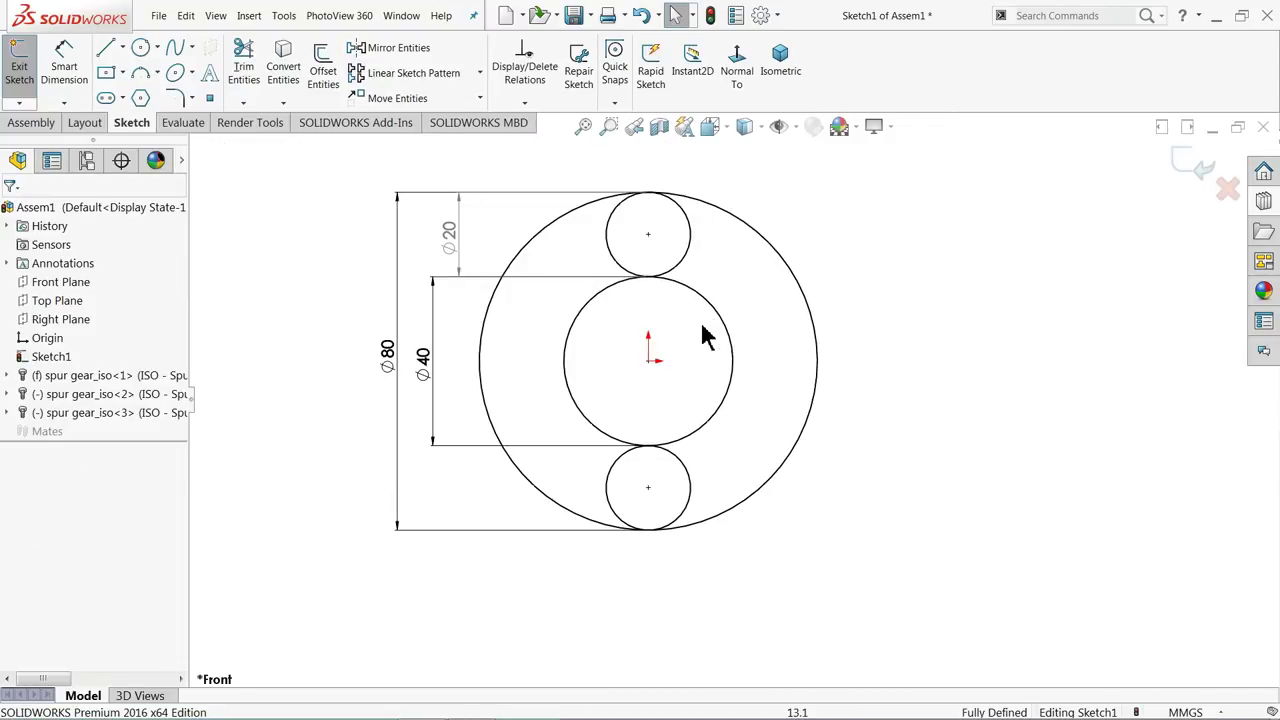
left_click(1201, 170)
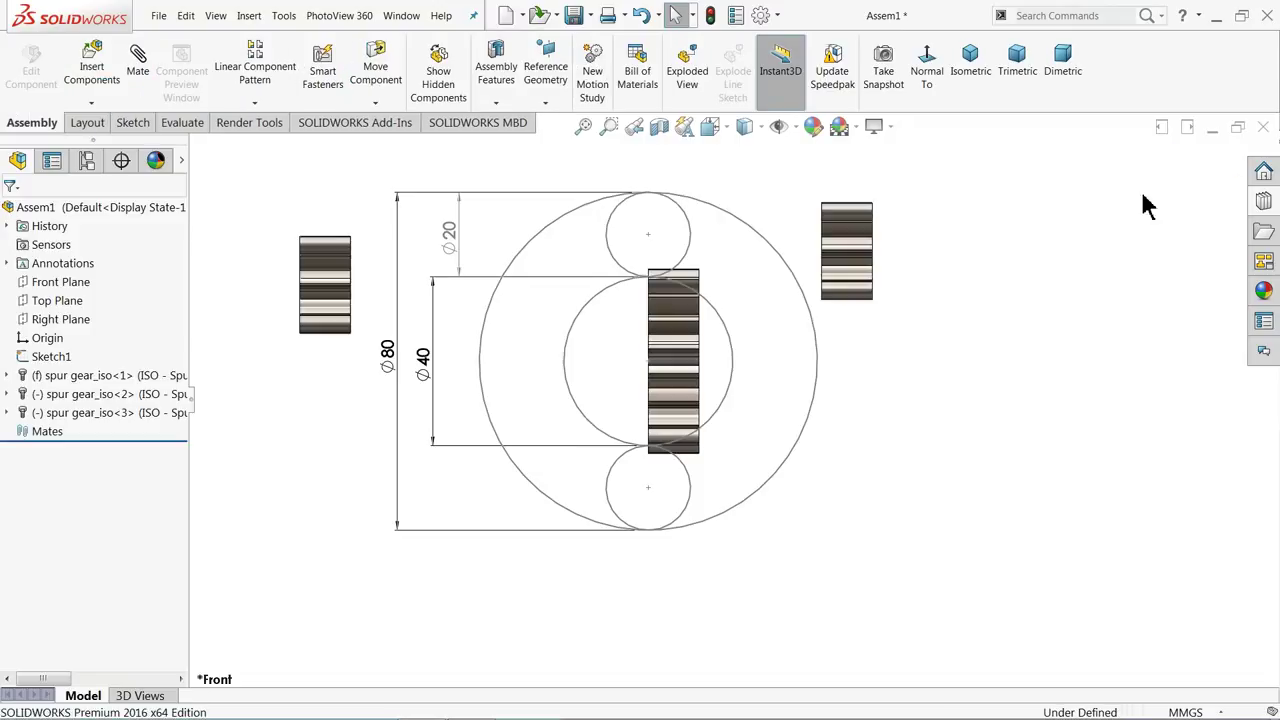
- Create Axis1 through the first small circle's centre, normal to Front Plane
mouse_move(866, 414)
middle_mouse_down()
mouse_move(851, 406)
mouse_move(849, 420)
middle_mouse_up()
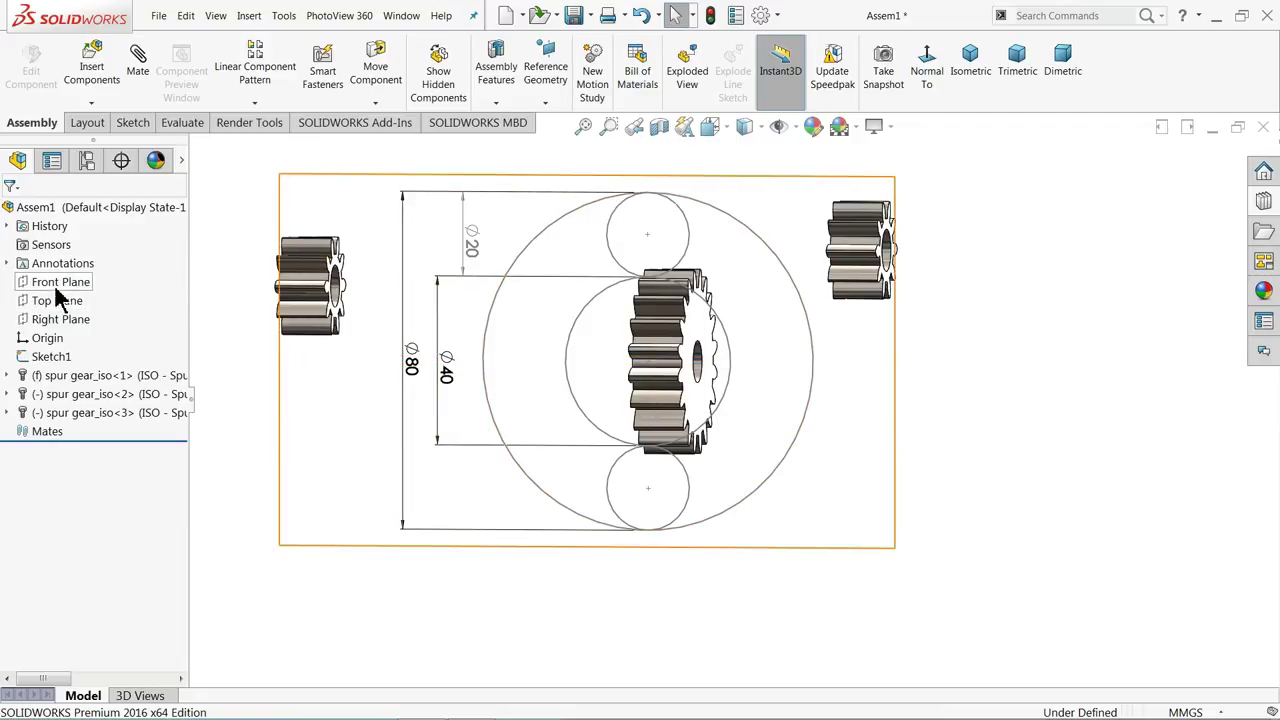
left_click(545, 103)
left_click(556, 140)
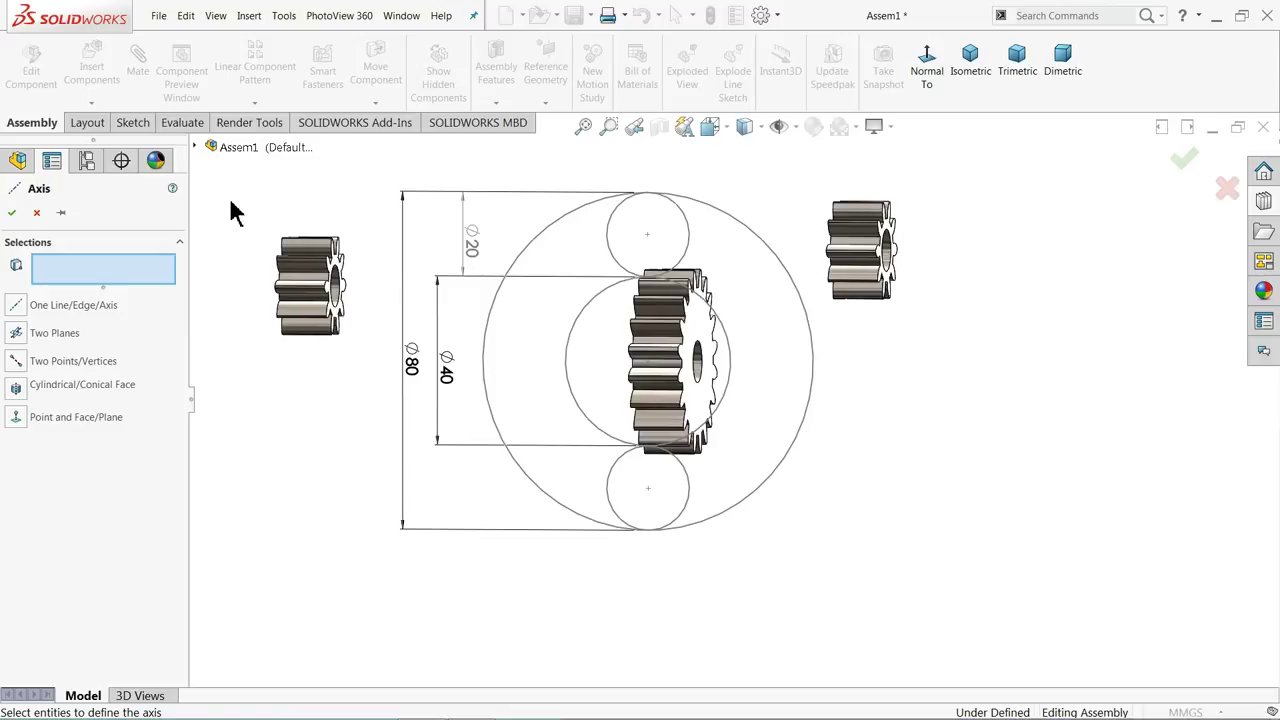
left_click(196, 148)
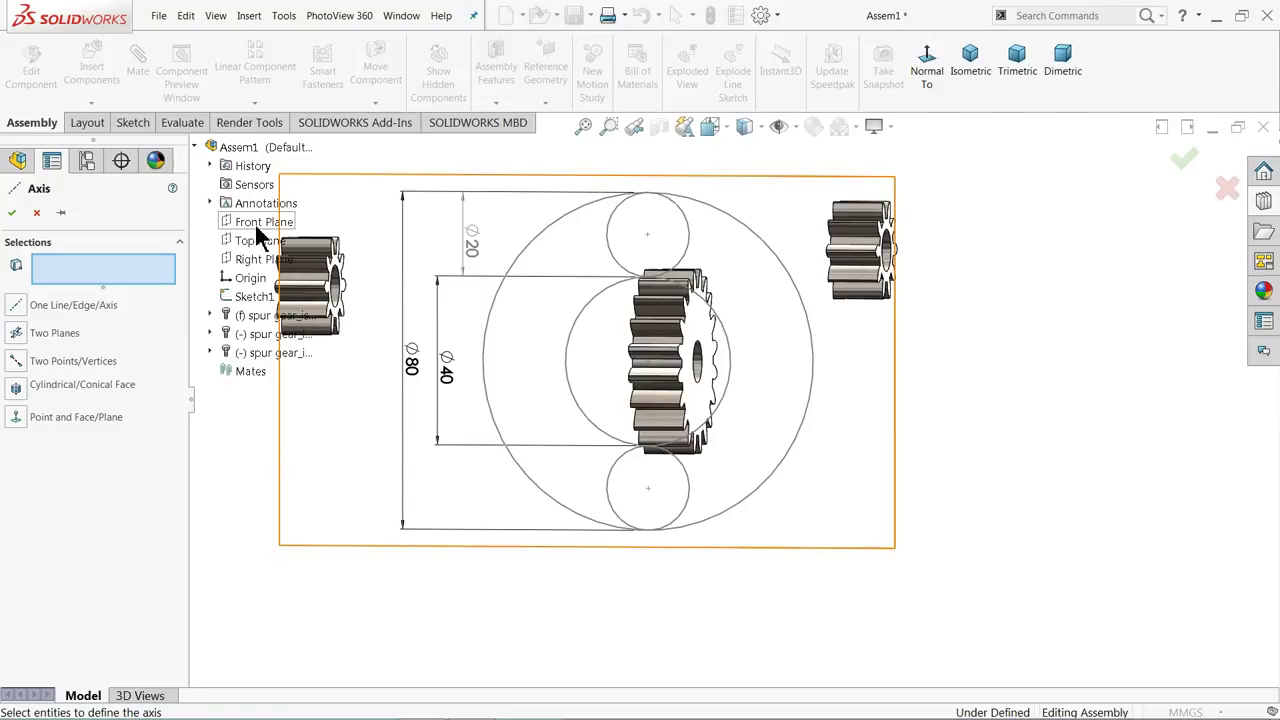
left_click(263, 222)
mouse_move(462, 338)
middle_mouse_down()
mouse_move(428, 357)
mouse_move(437, 408)
mouse_move(445, 400)
middle_mouse_up()
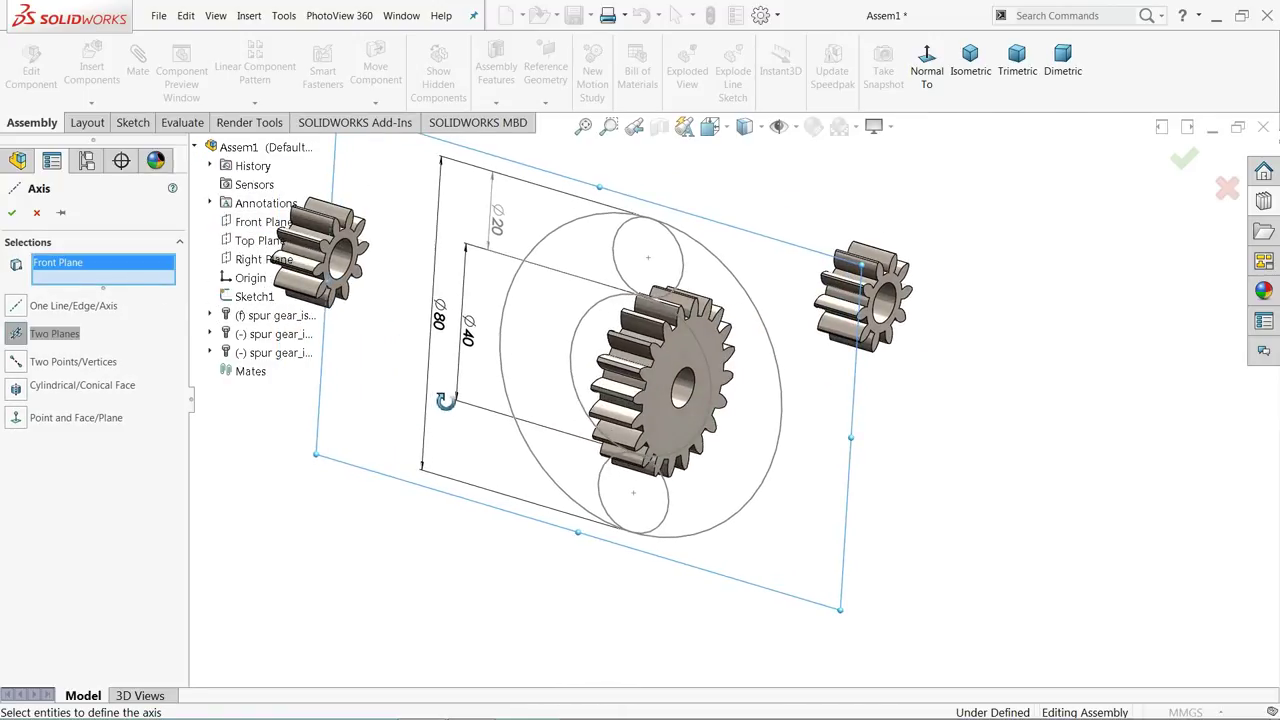
left_click(648, 259)
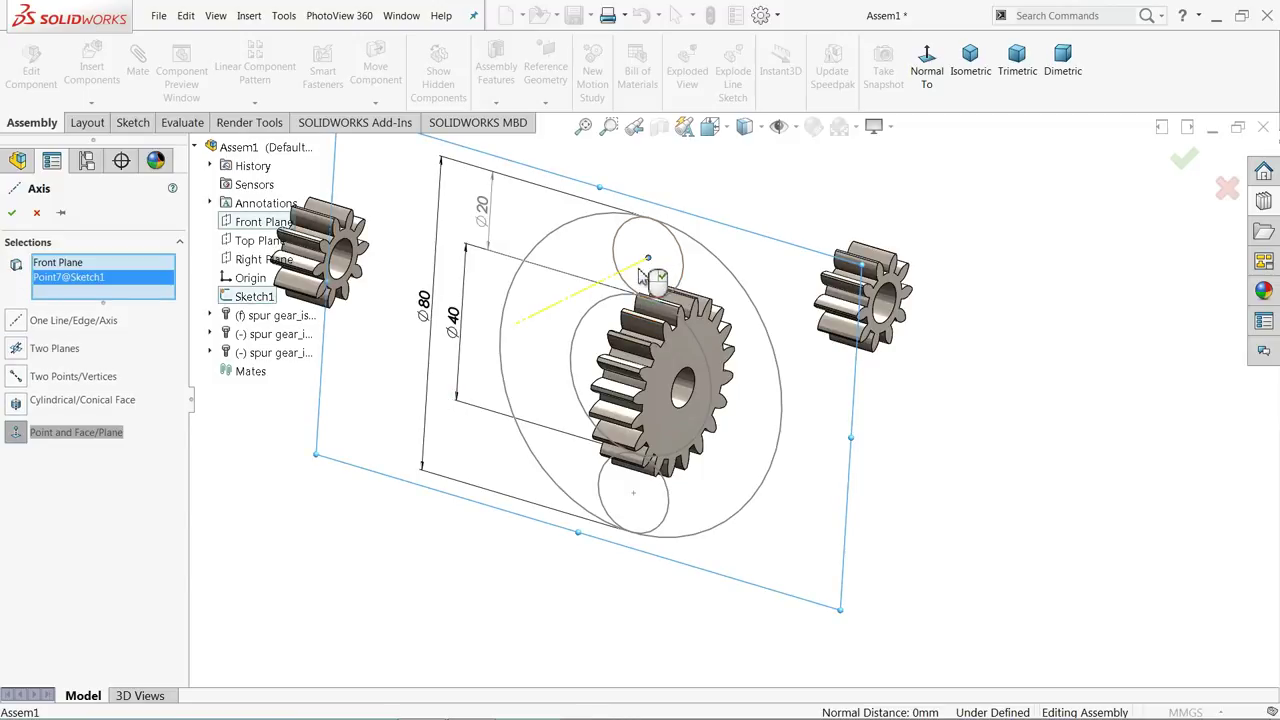
left_click(12, 212)
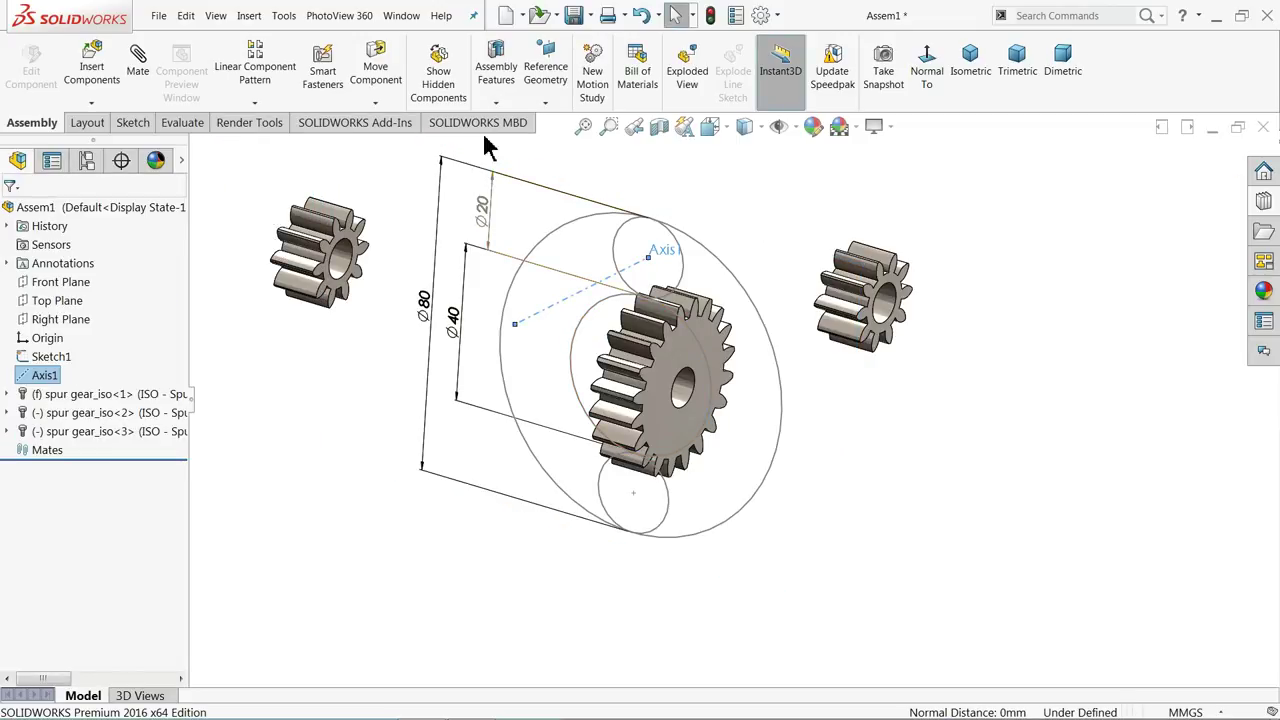
left_click(543, 146)
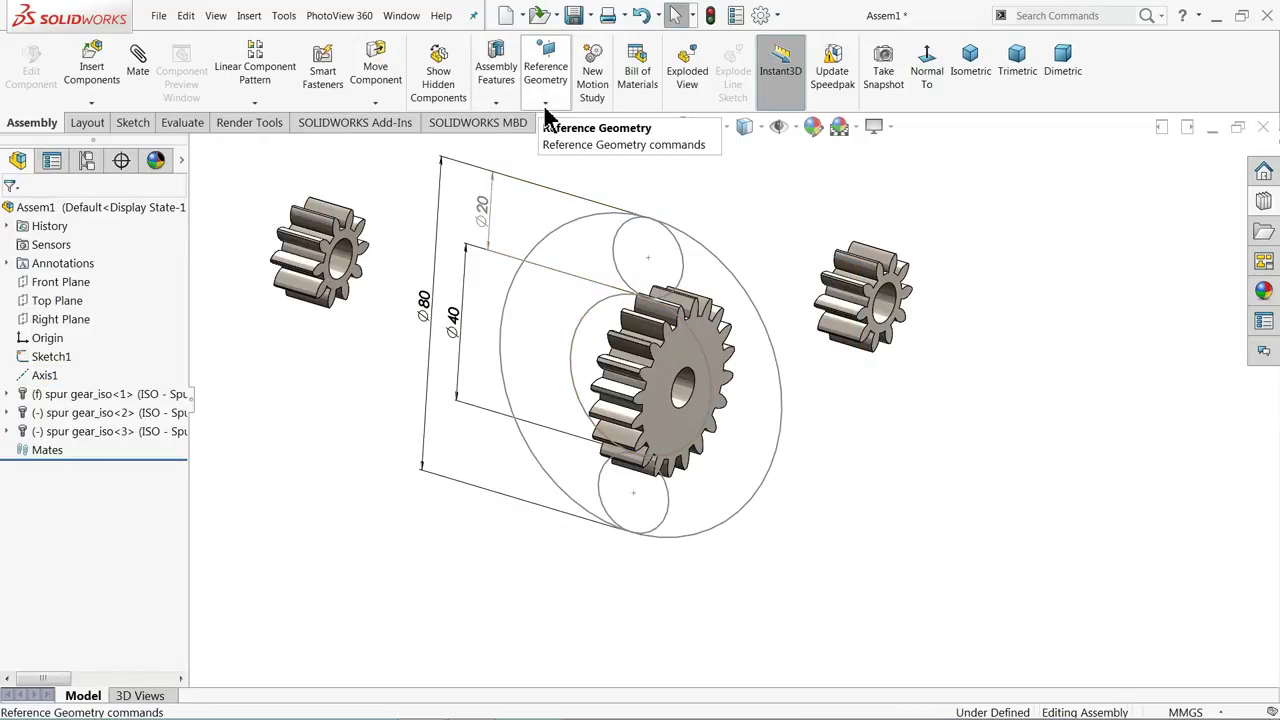
- Turn on View Axes and create Axis2 through the lower small circle's centre, normal to Front Plane
left_click(789, 125)
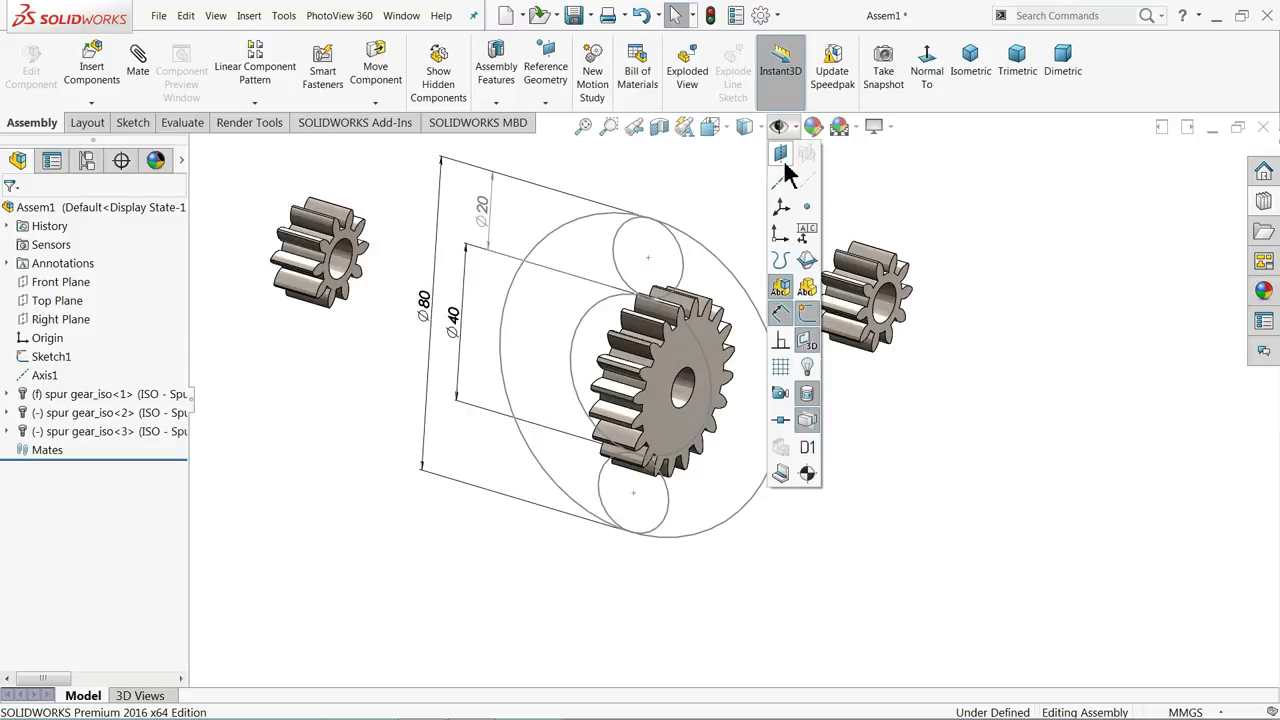
left_click(781, 184)
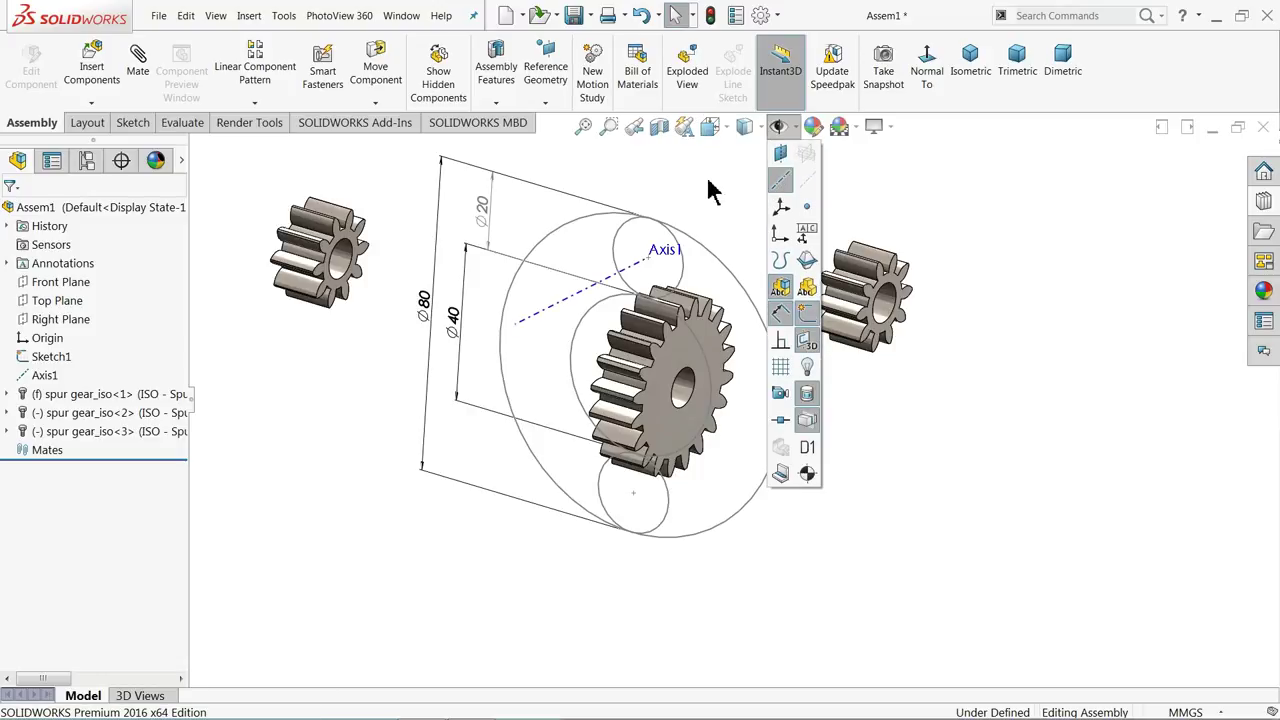
left_click(543, 105)
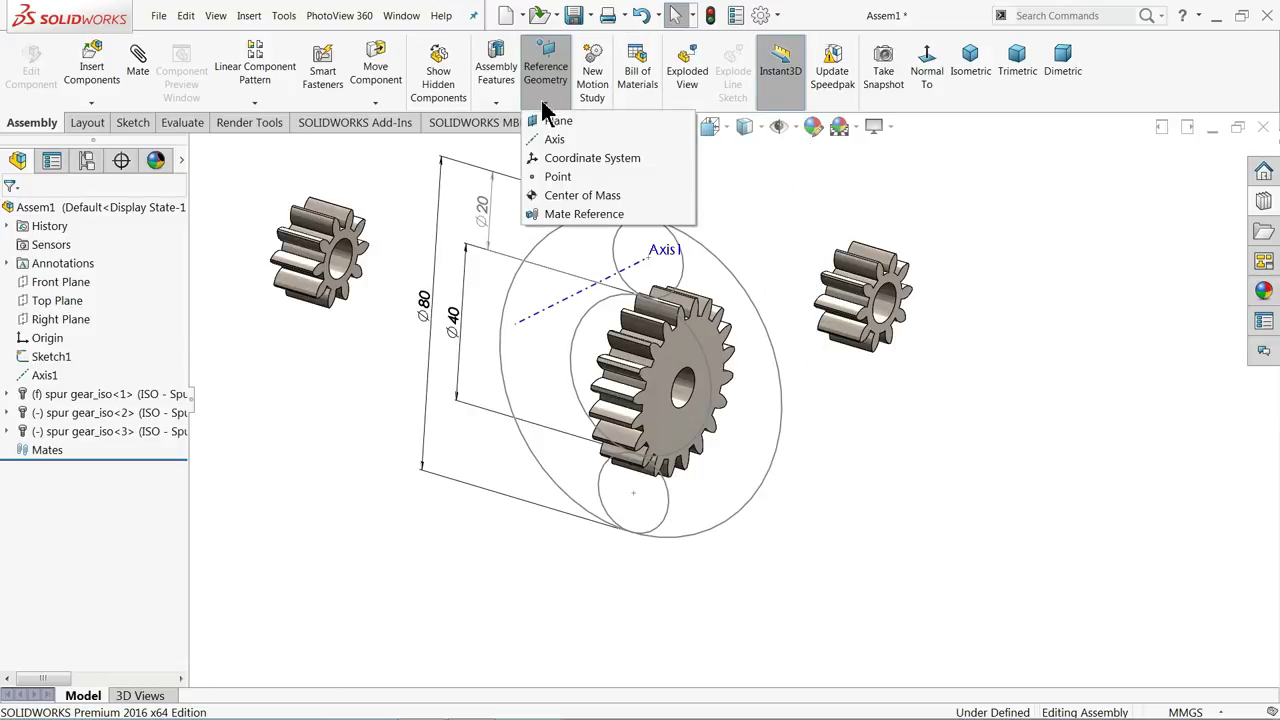
left_click(555, 139)
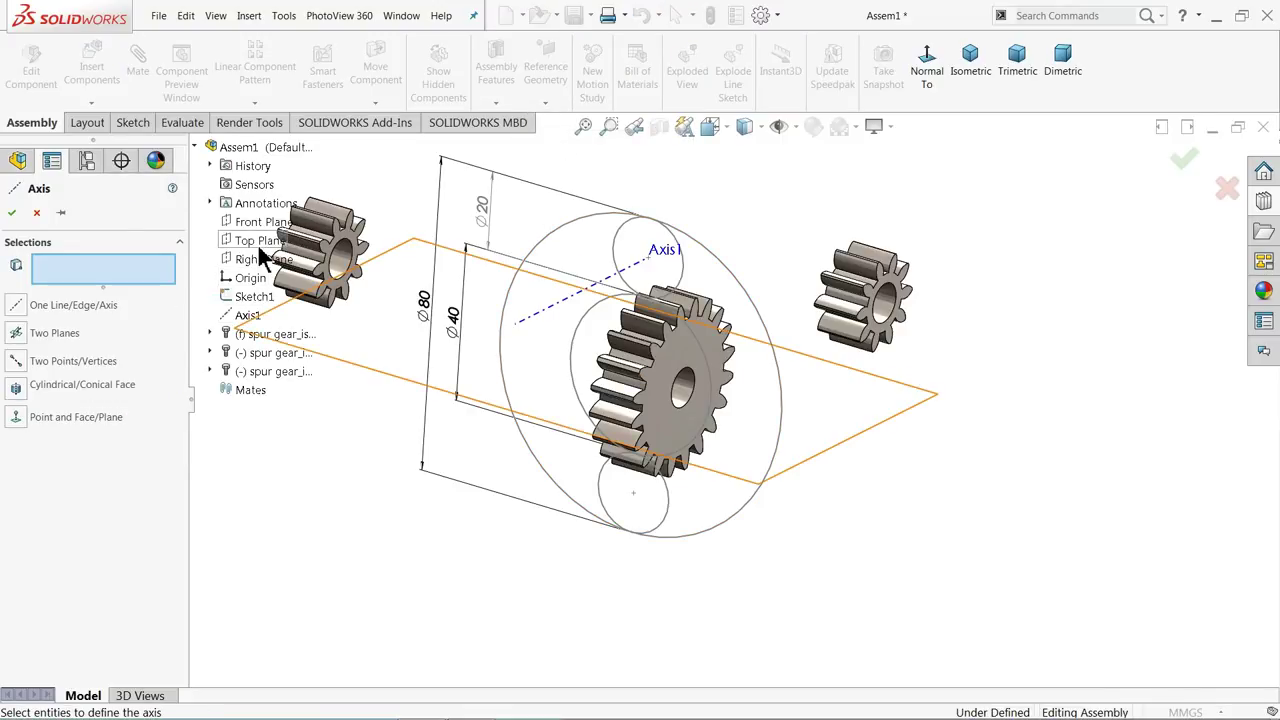
left_click(254, 222)
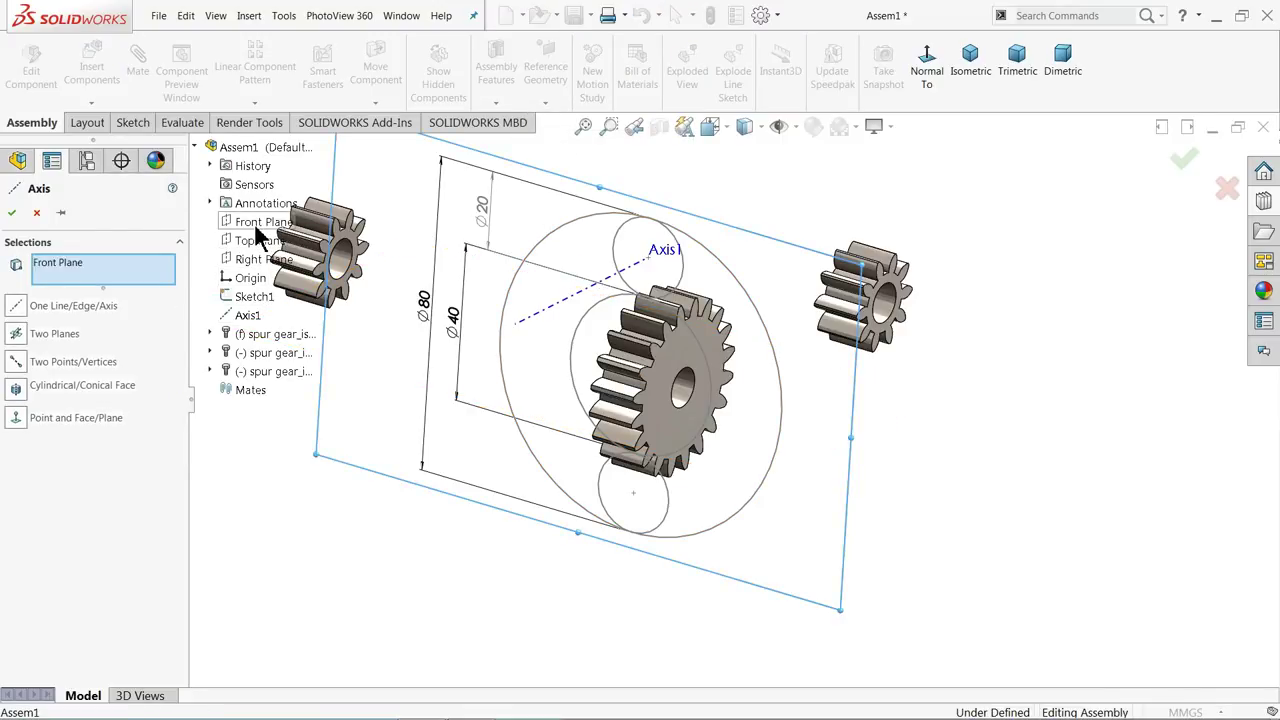
left_click(633, 496)
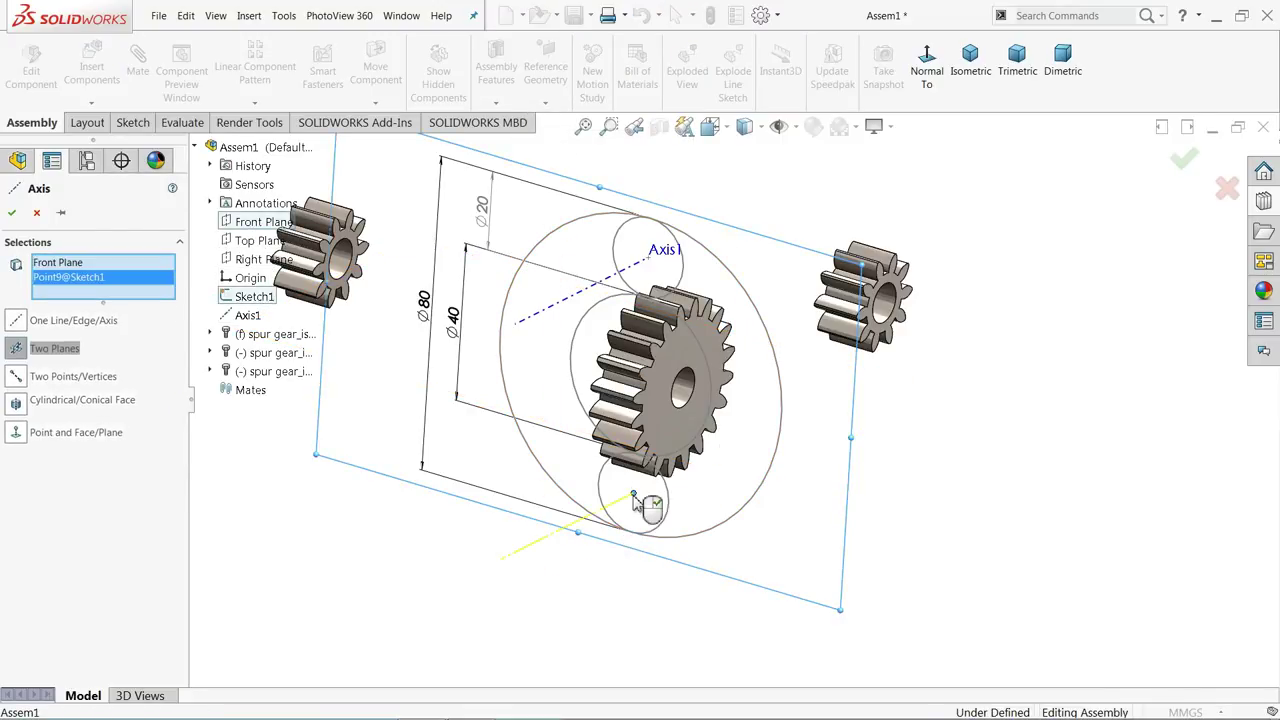
left_click(12, 214)
scroll(605, 390, "down", 2)
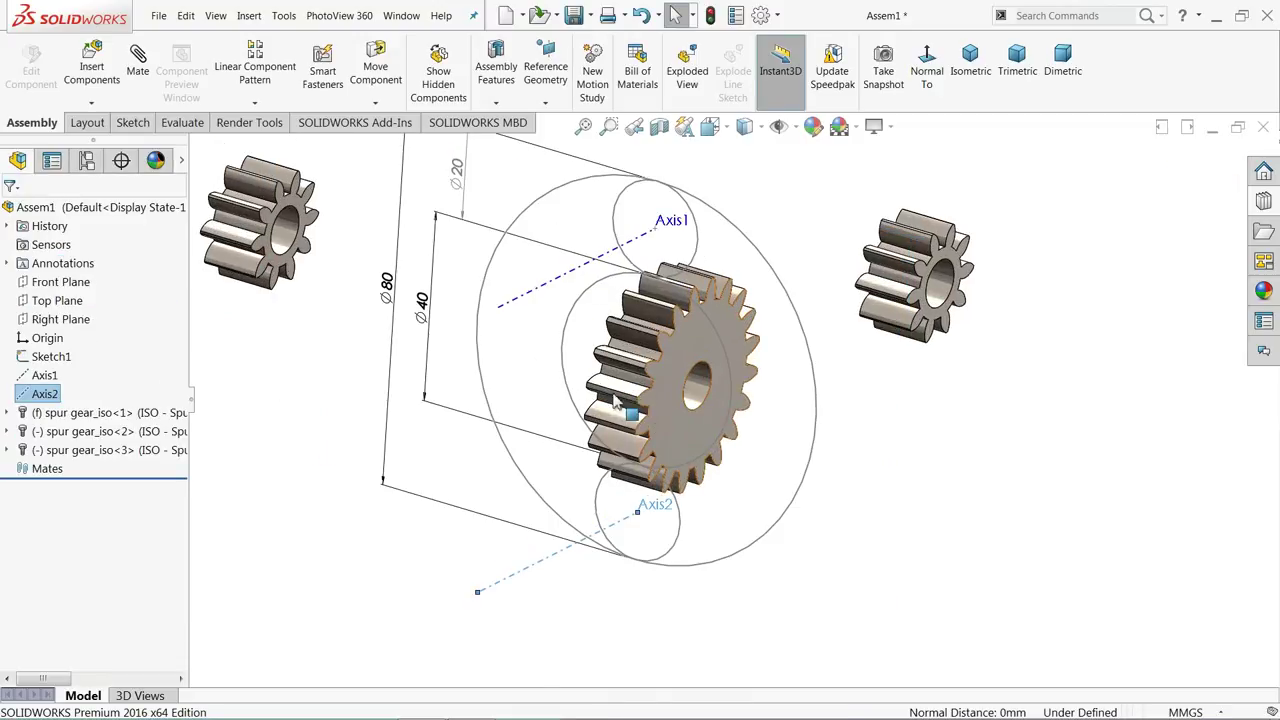
middle_click_drag(598, 383, 703, 373)
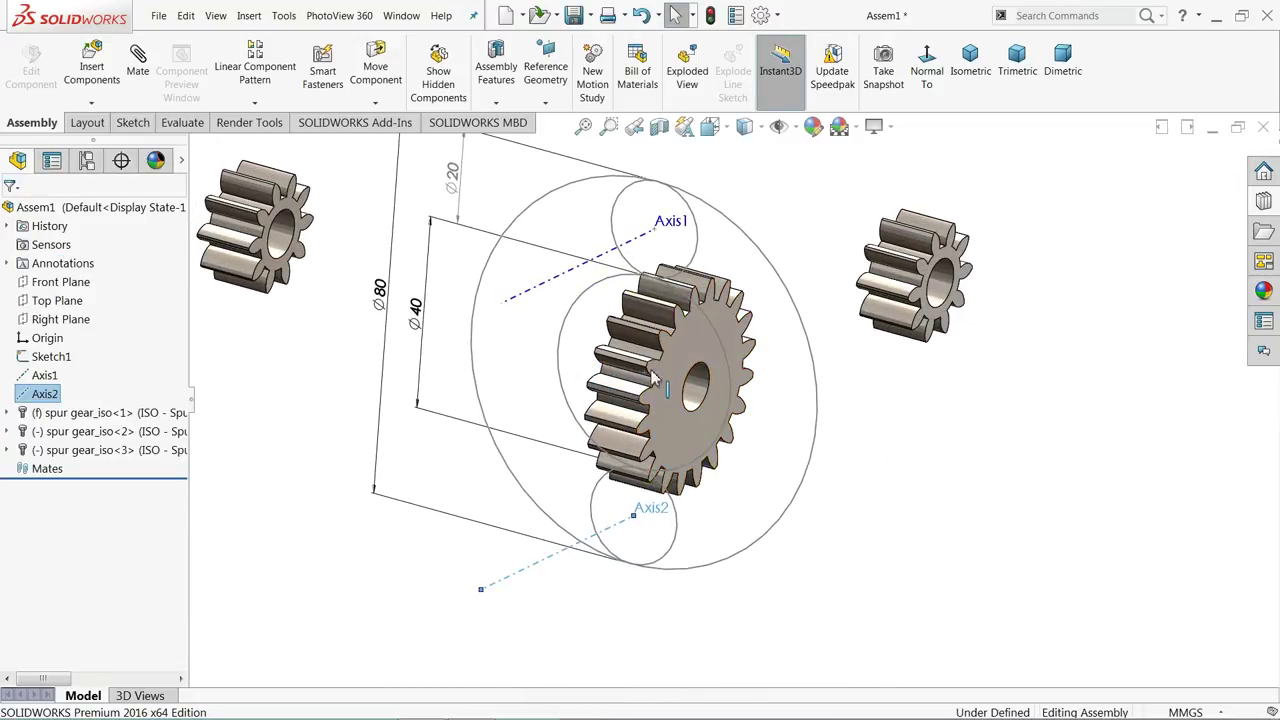
left_click(748, 398)
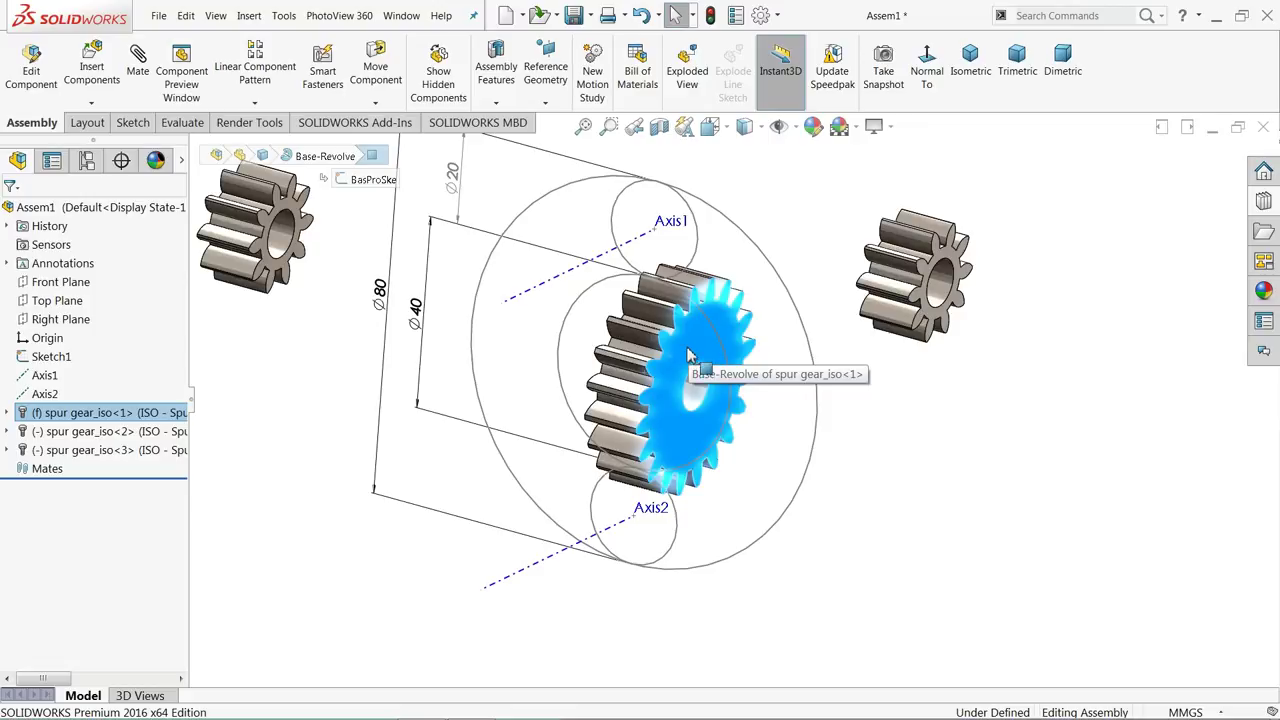
- Float the large gear and drag it aside beside the right gear
right_click(688, 358)
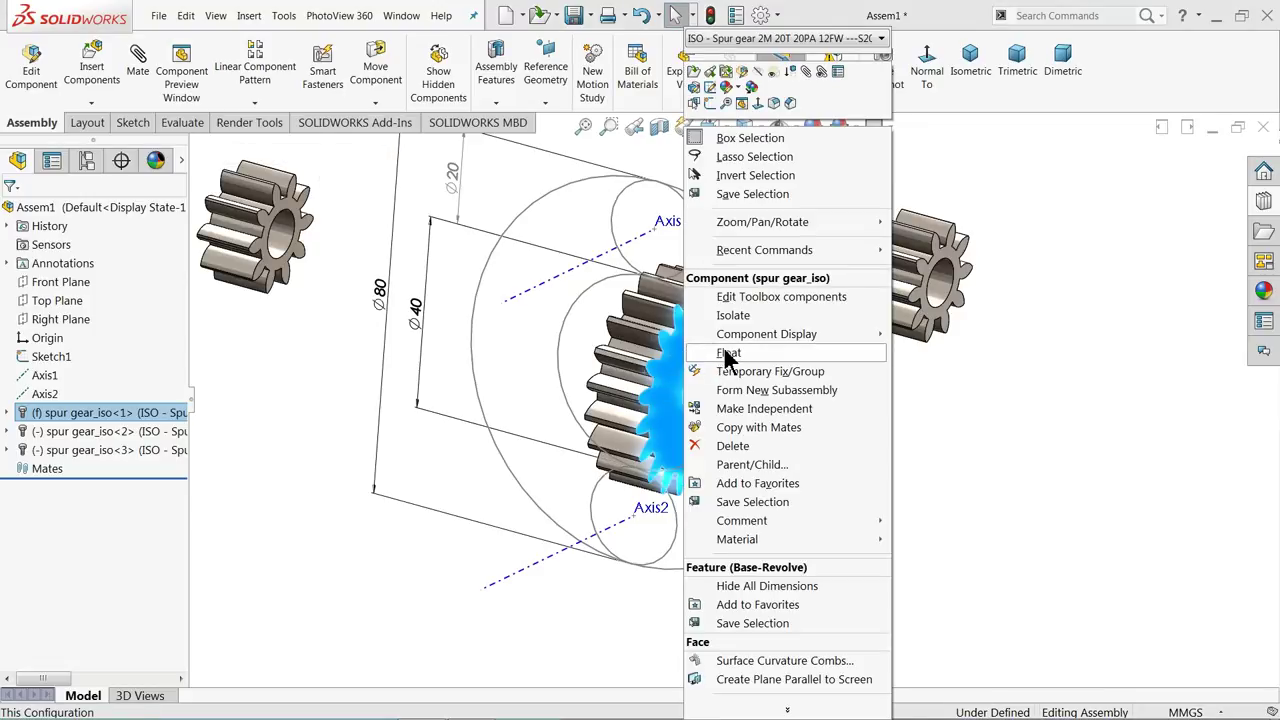
left_click(728, 354)
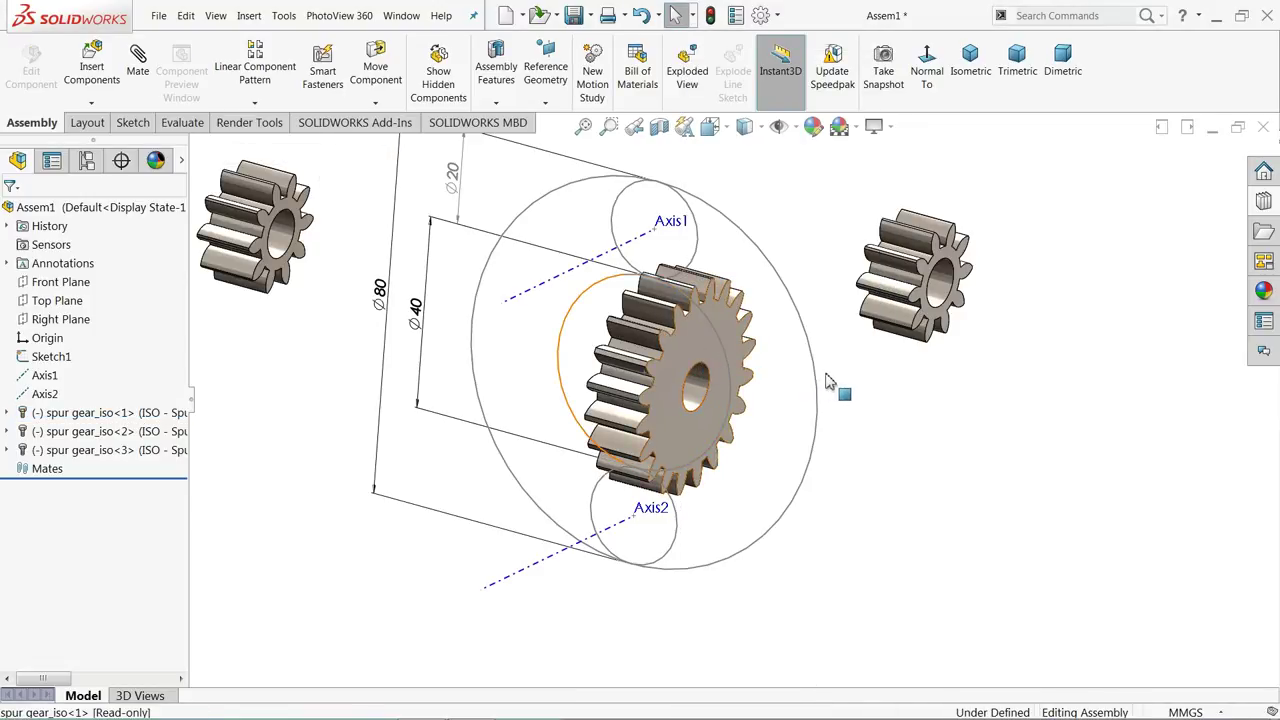
left_click_drag(690, 365, 870, 420)
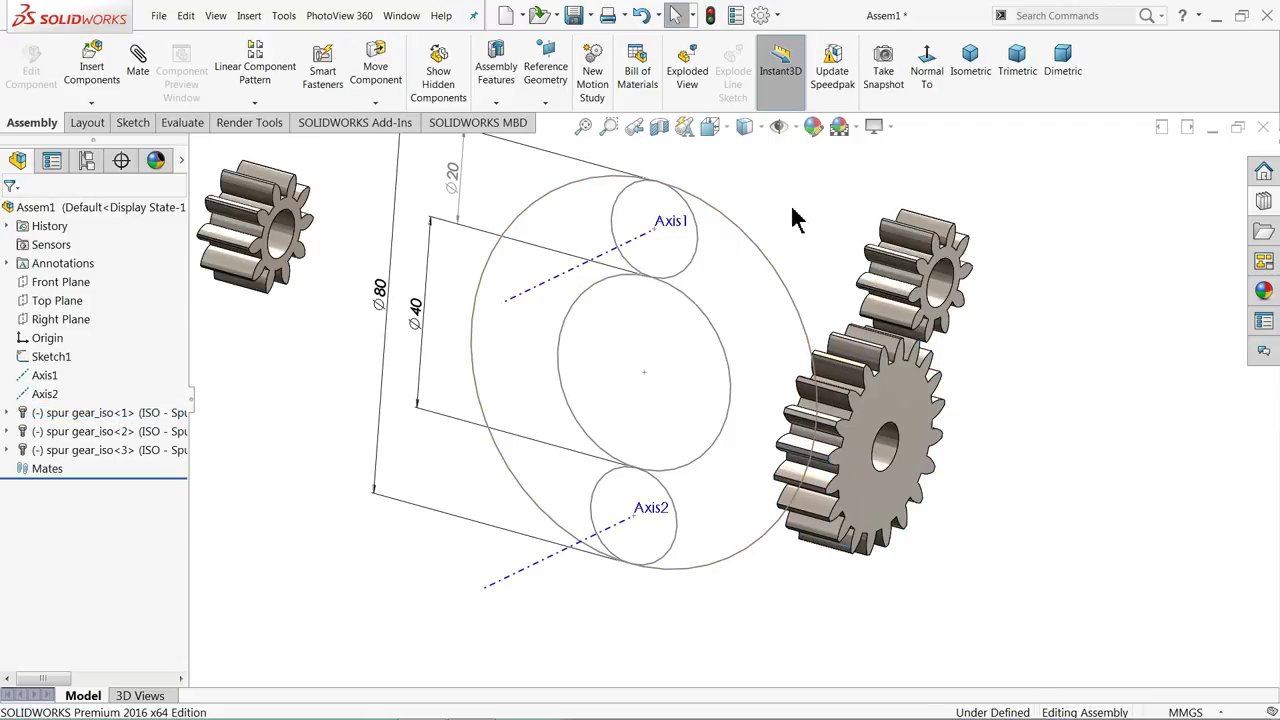
- Create Axis3 through the middle circle's centre, normal to Front Plane
left_click(545, 104)
left_click(554, 142)
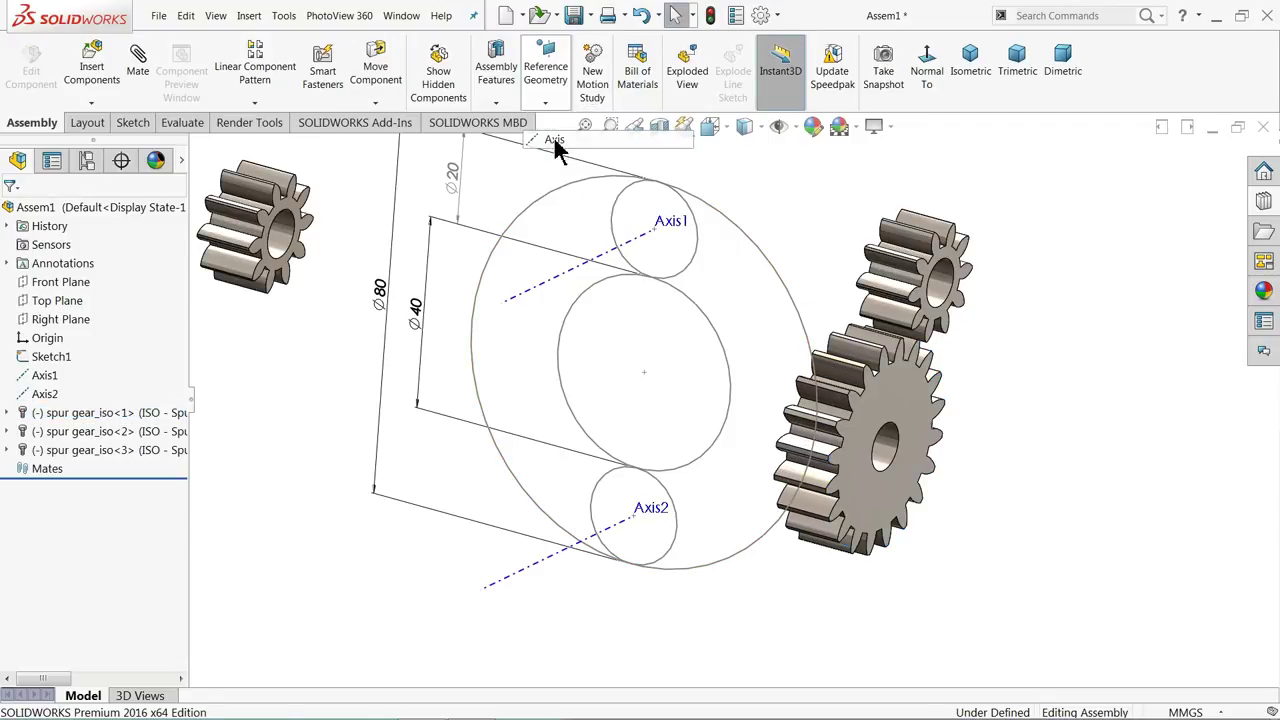
left_click(644, 374)
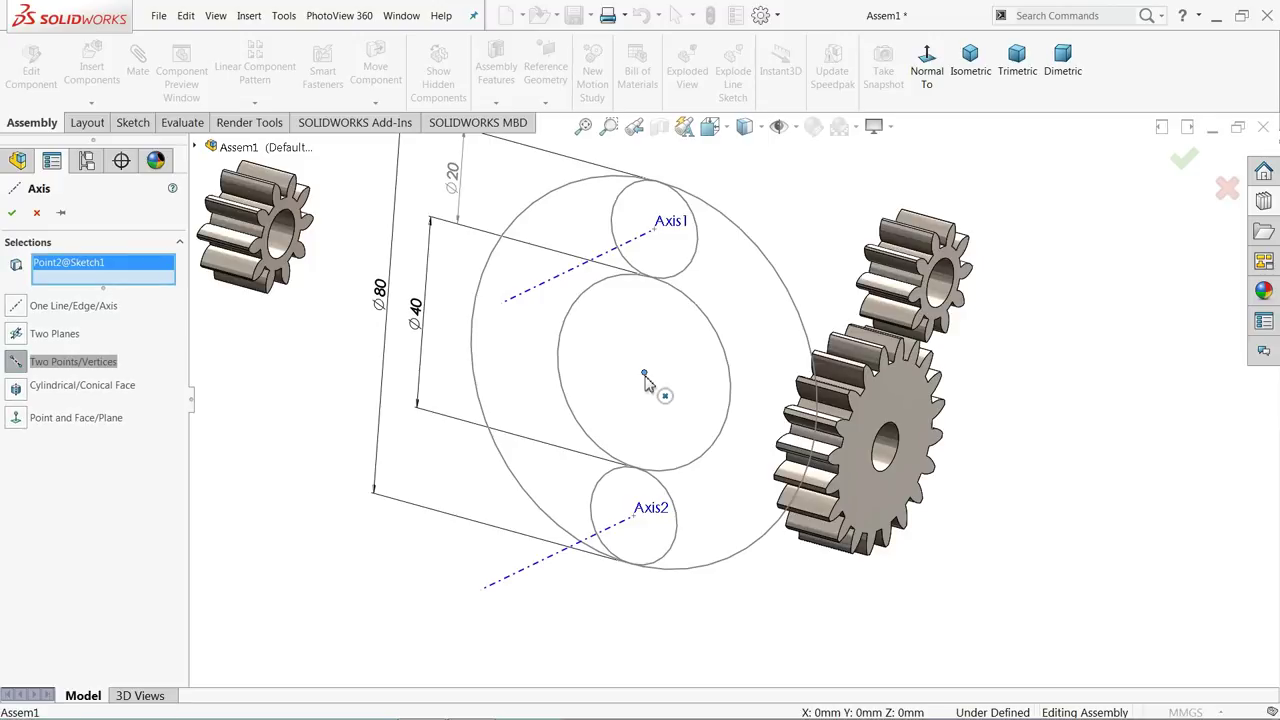
left_click(196, 147)
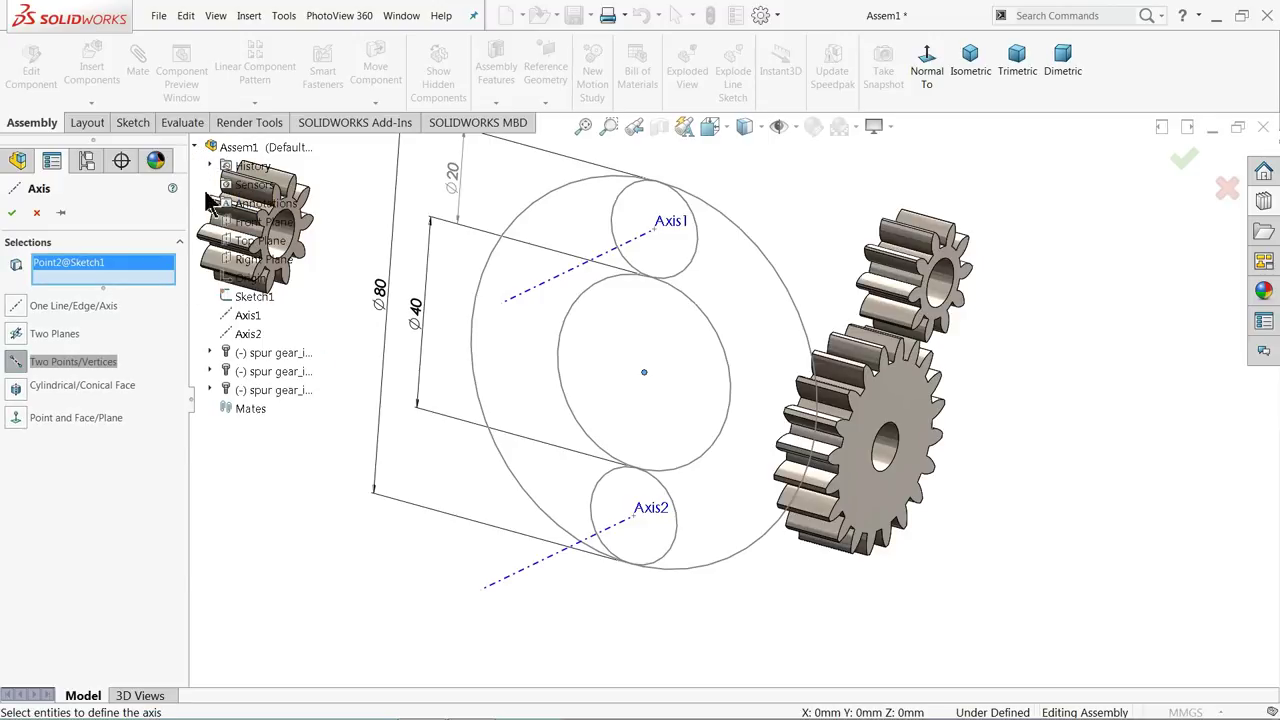
left_click(251, 225)
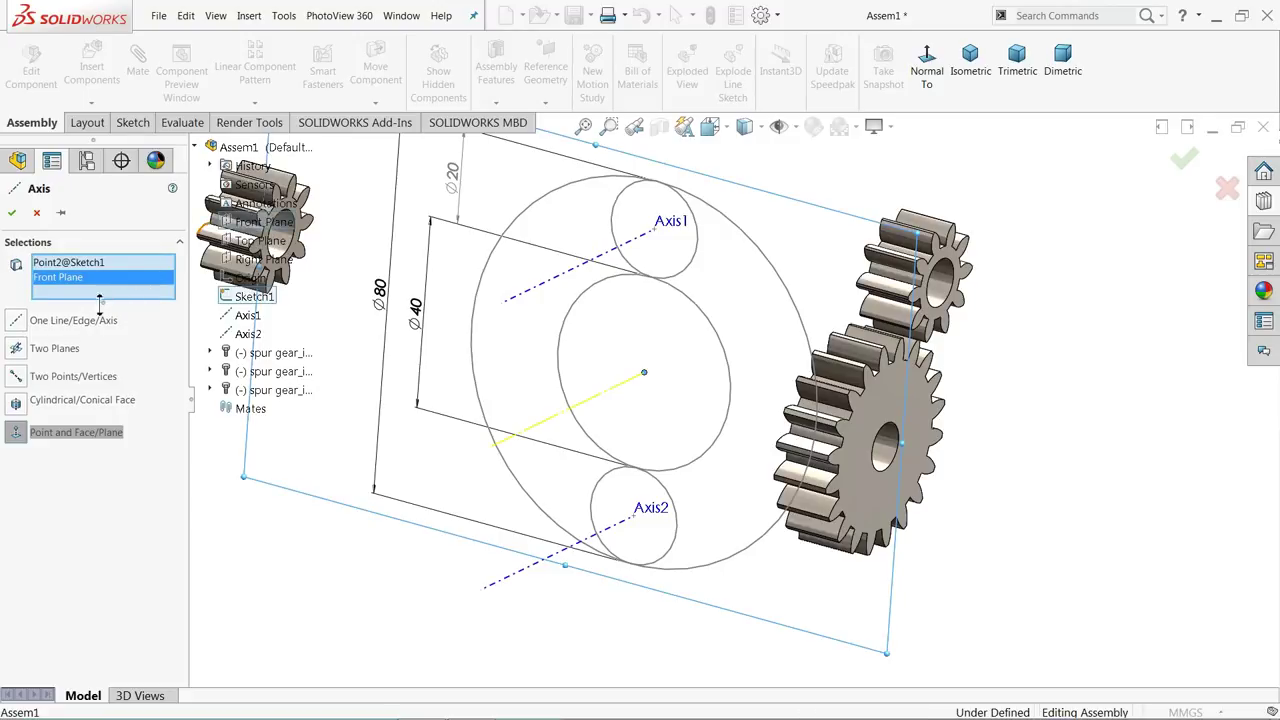
left_click(12, 213)
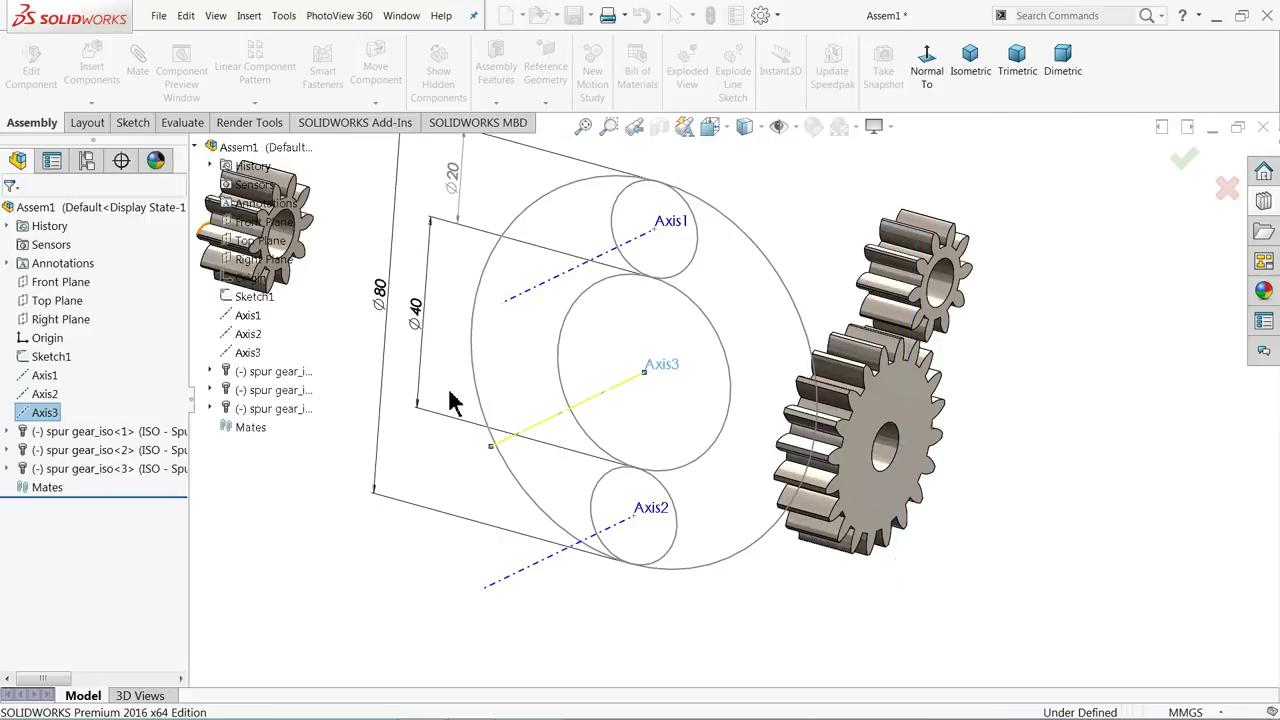
middle_click_drag(363, 400, 343, 391)
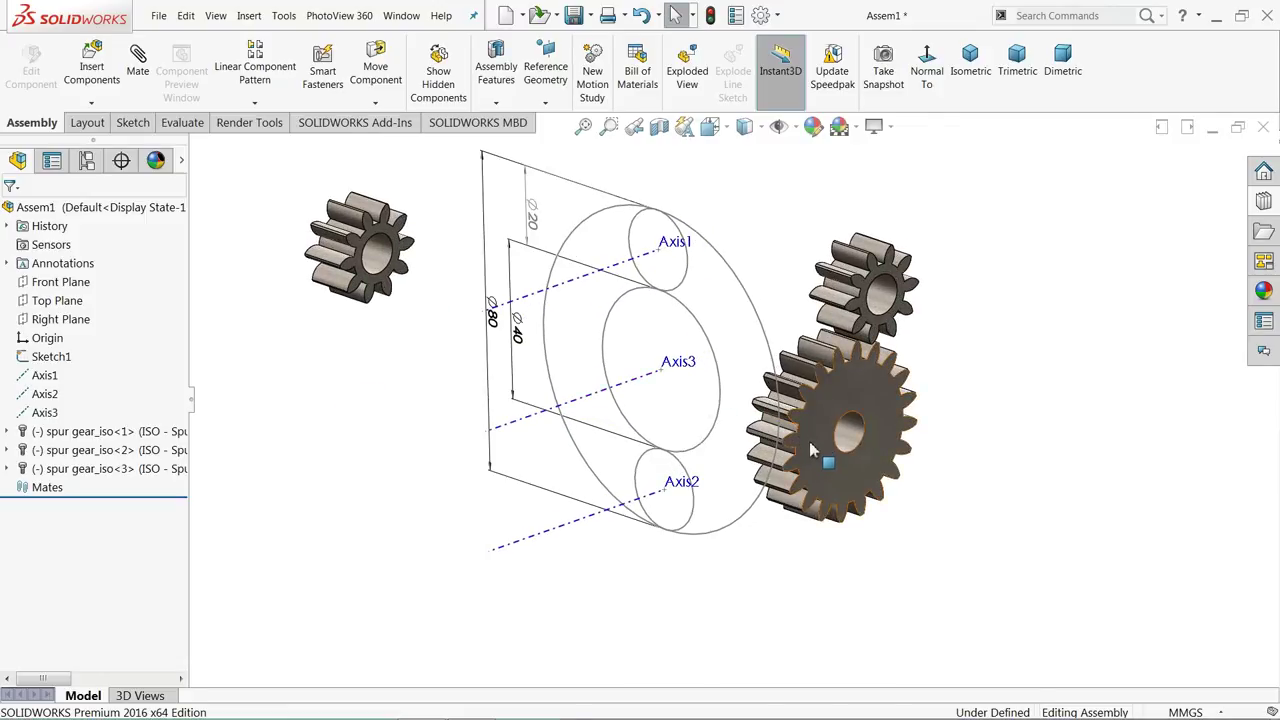
- Mate the large gear's bore concentric with Axis3
left_click(142, 85)
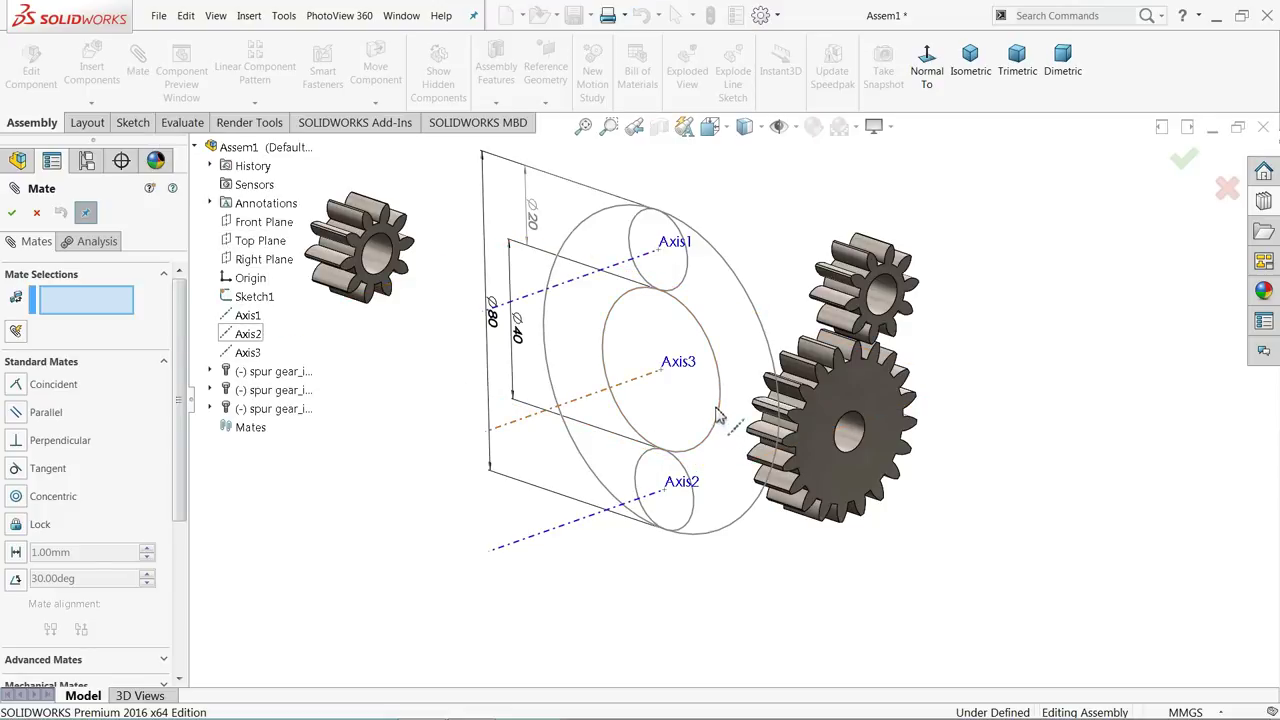
left_click(851, 438)
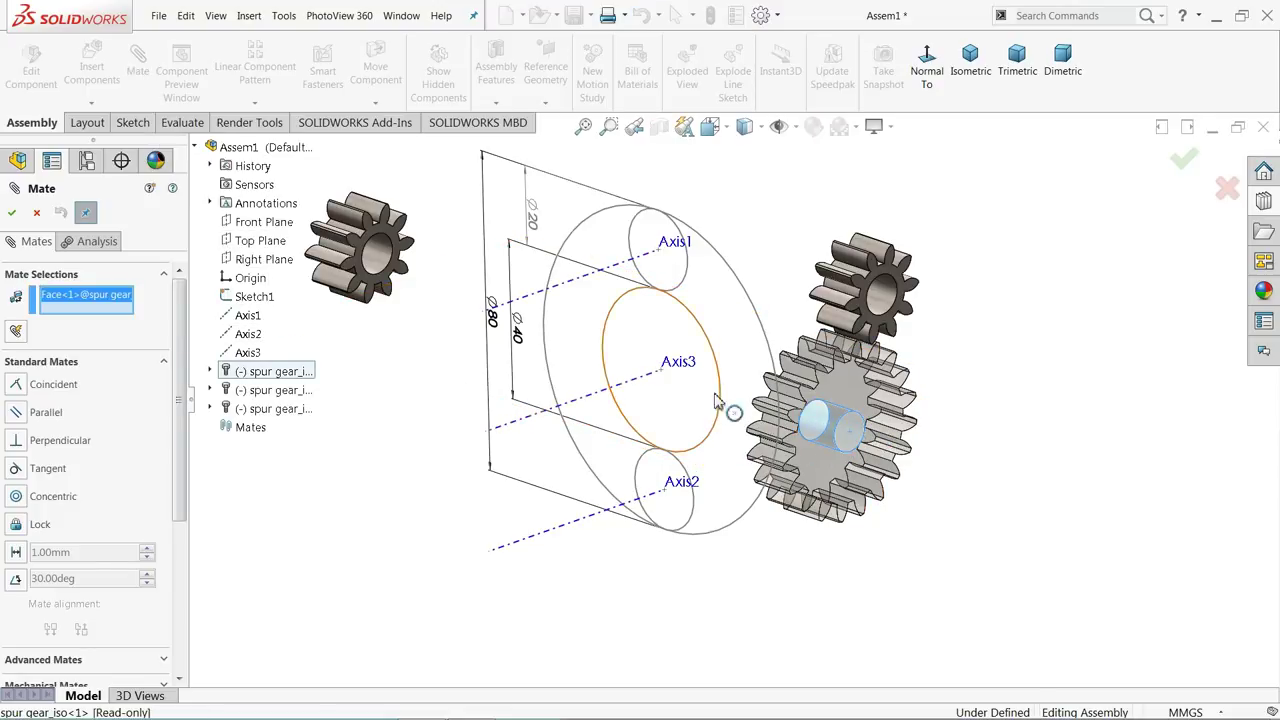
left_click(593, 399)
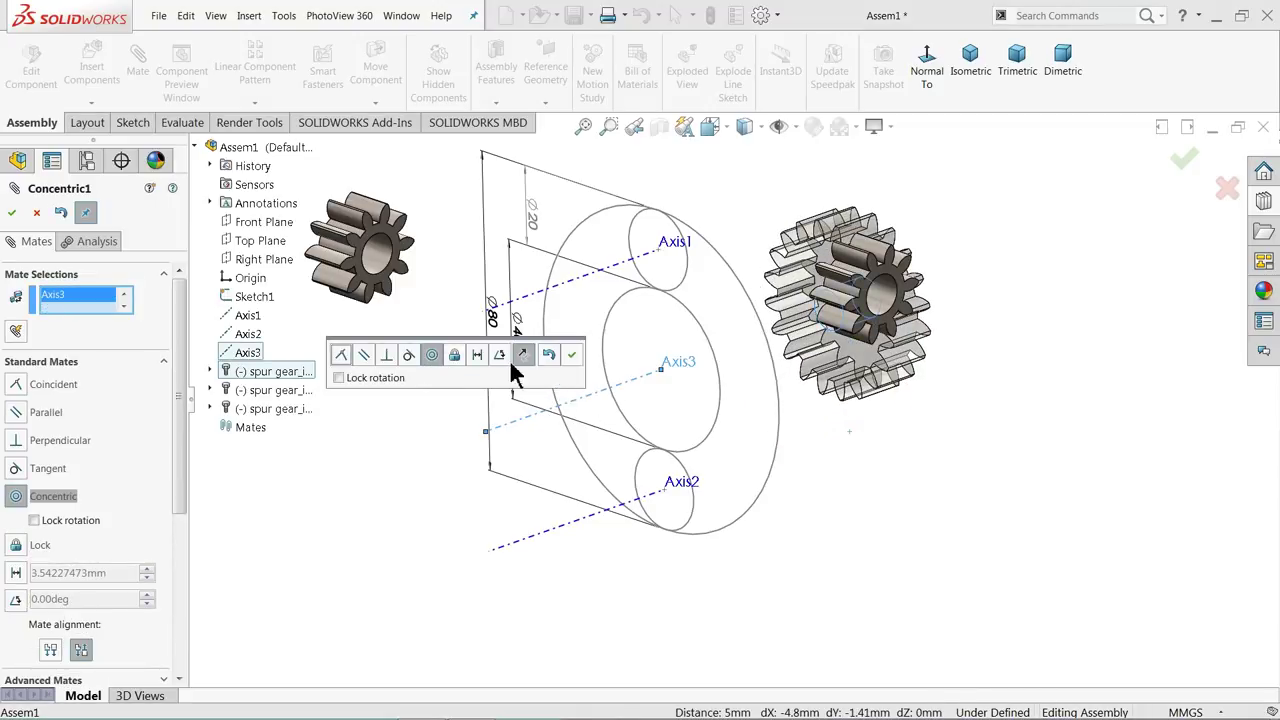
left_click(572, 362)
- Mate the large gear's face coincident with Front Plane
scroll(771, 400, "down", 2)
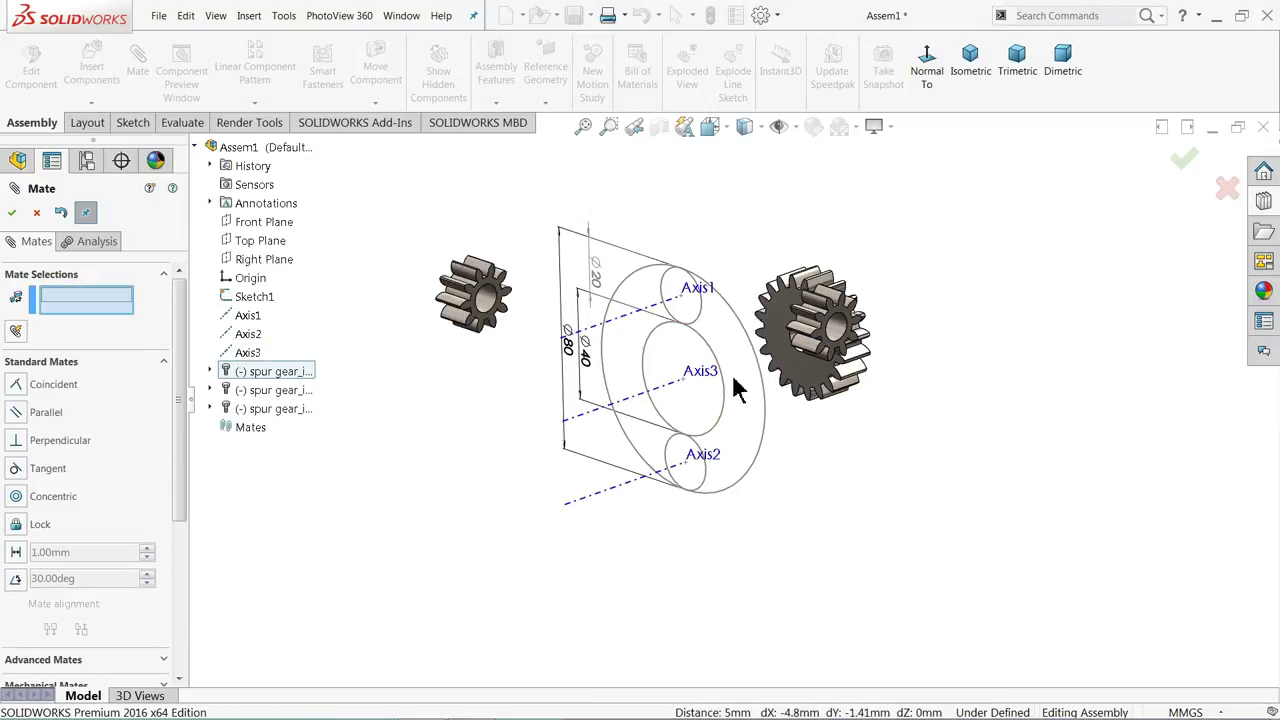
left_click(266, 222)
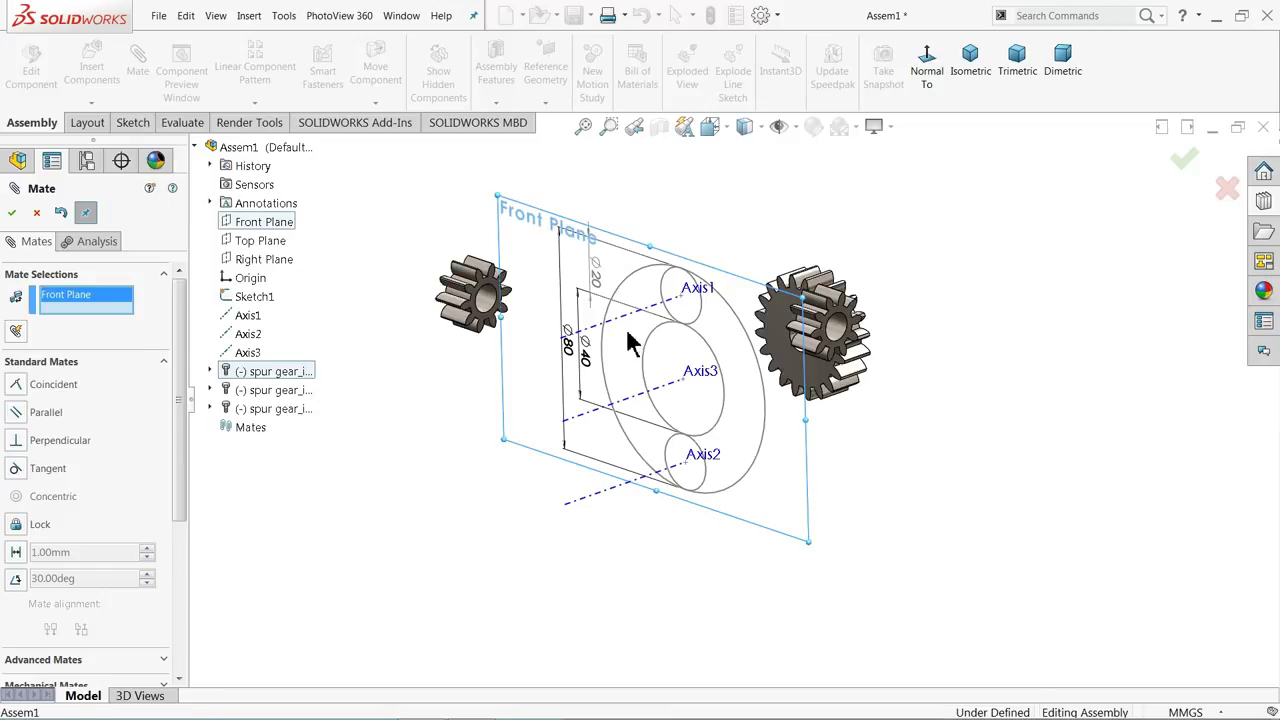
mouse_move(620, 450)
middle_mouse_down()
mouse_move(540, 340)
mouse_move(700, 340)
middle_mouse_up()
left_click(800, 325)
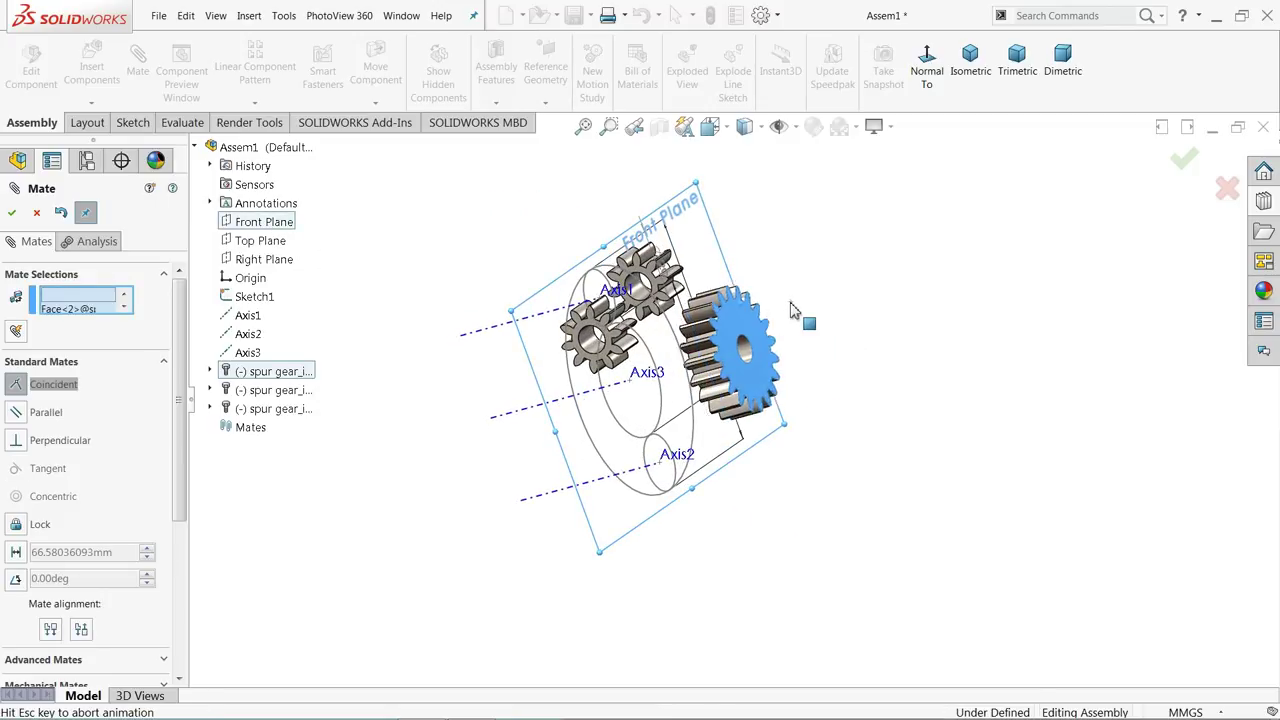
middle_click_drag(829, 363, 718, 385)
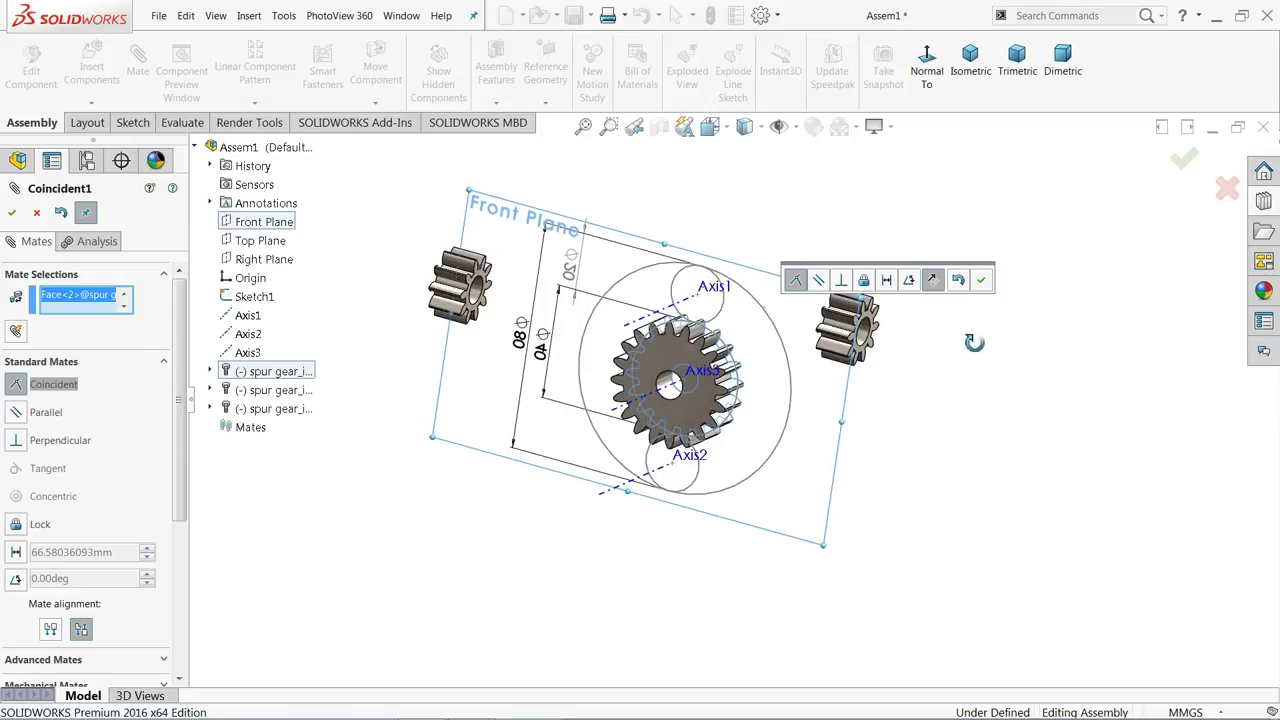
scroll(720, 378, "down", 3)
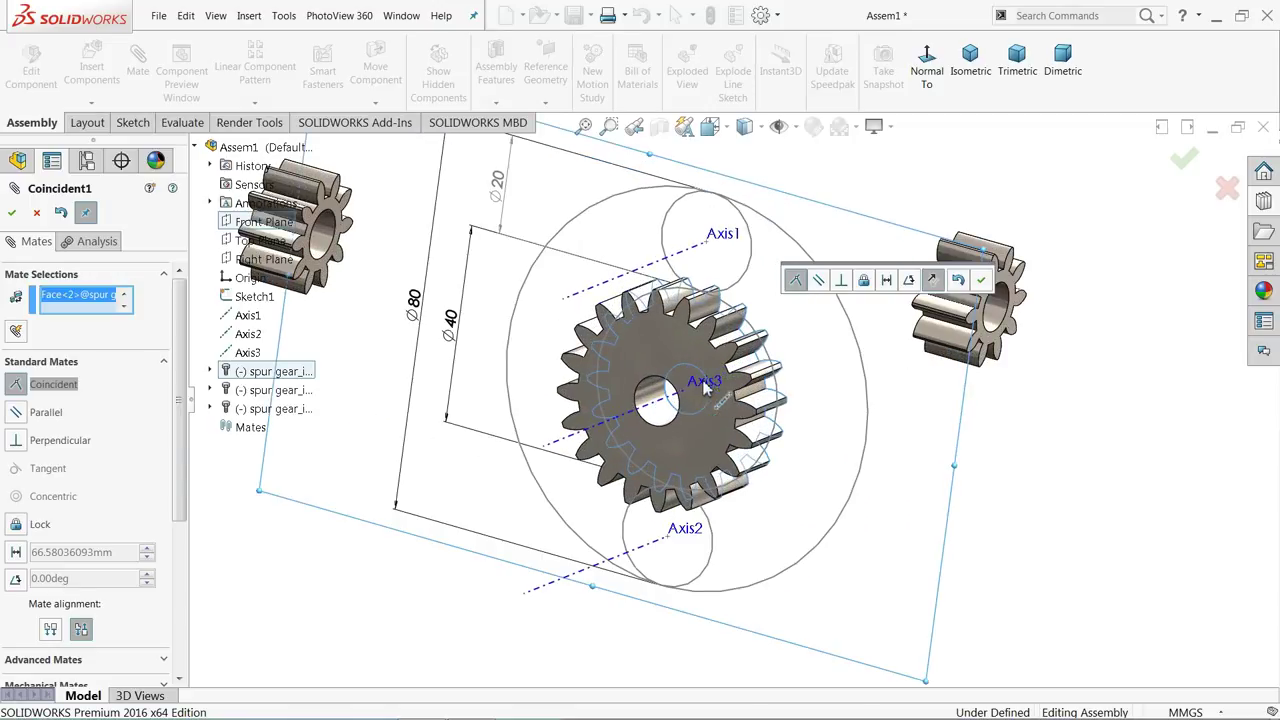
left_click(981, 281)
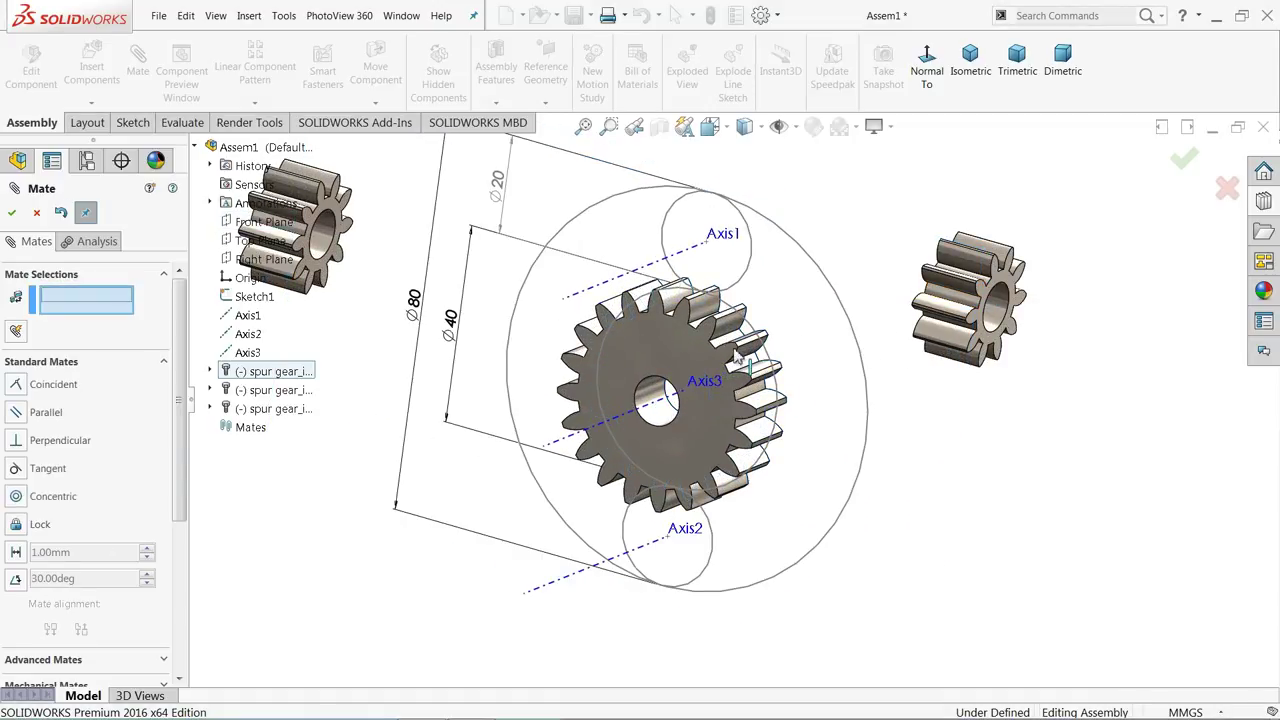
- Mate the right small gear concentric with Axis1 and coincident with Front Plane
left_click(945, 310)
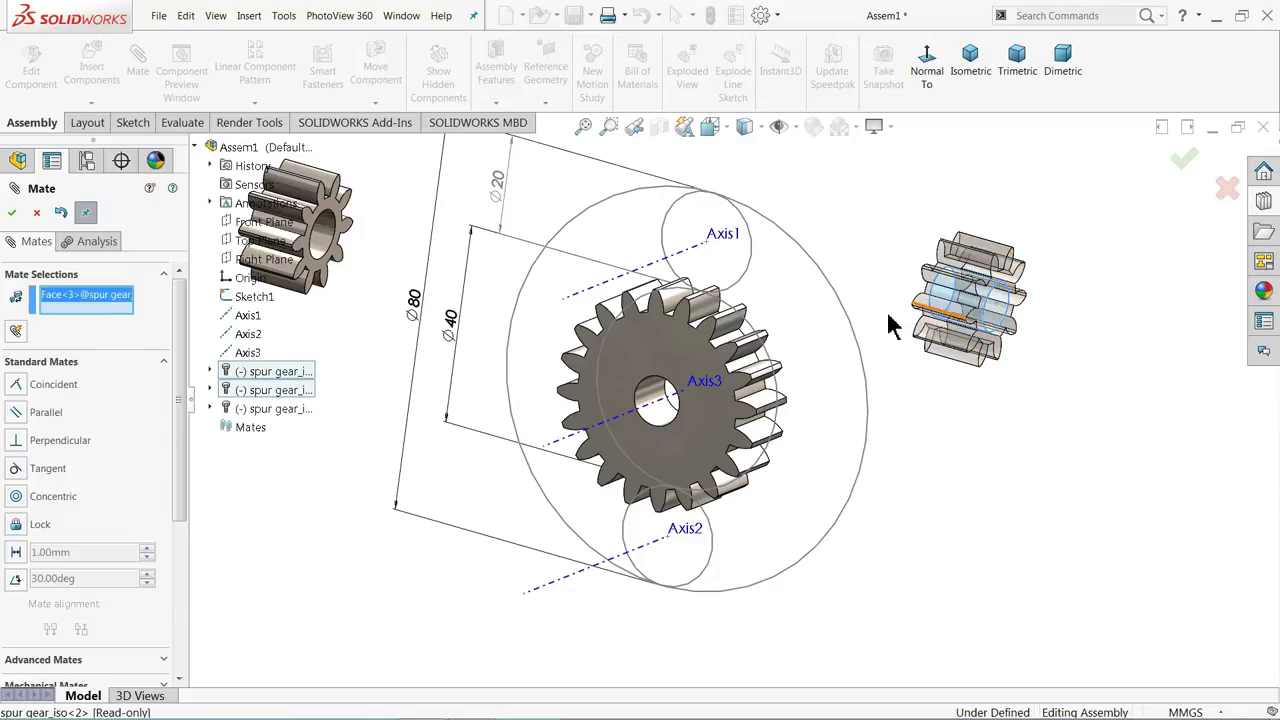
left_click(650, 272)
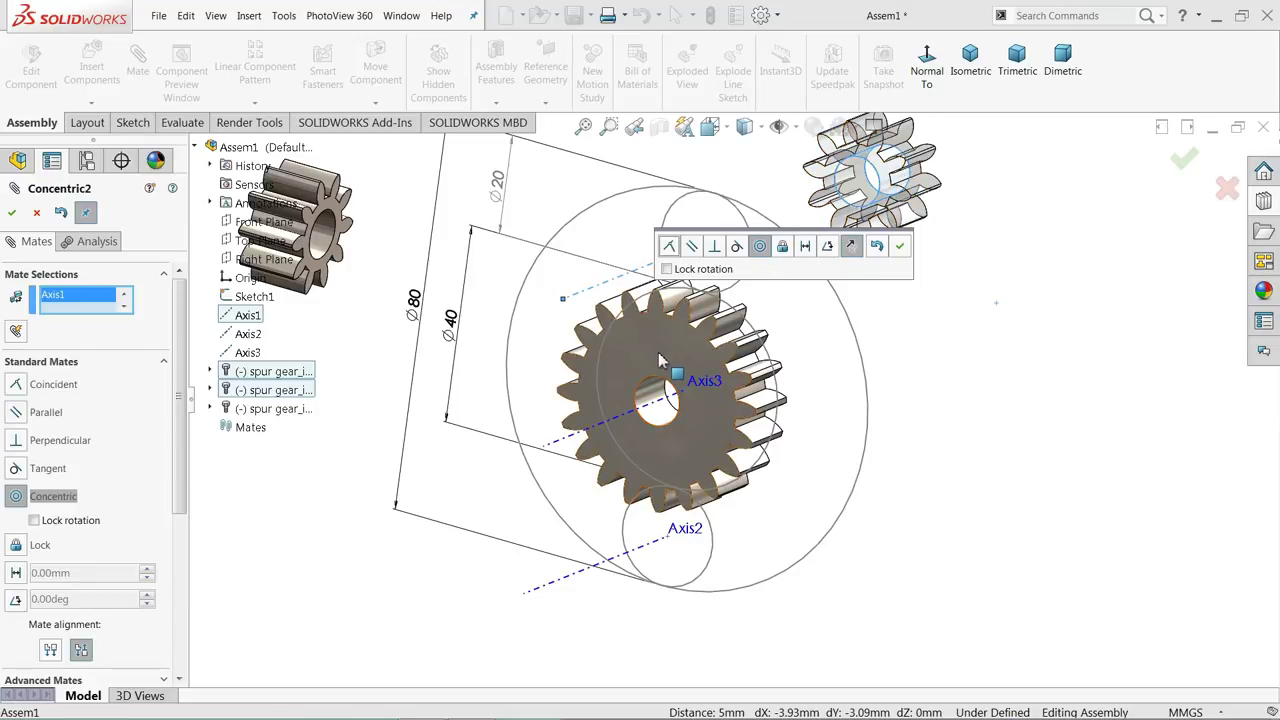
left_click(901, 249)
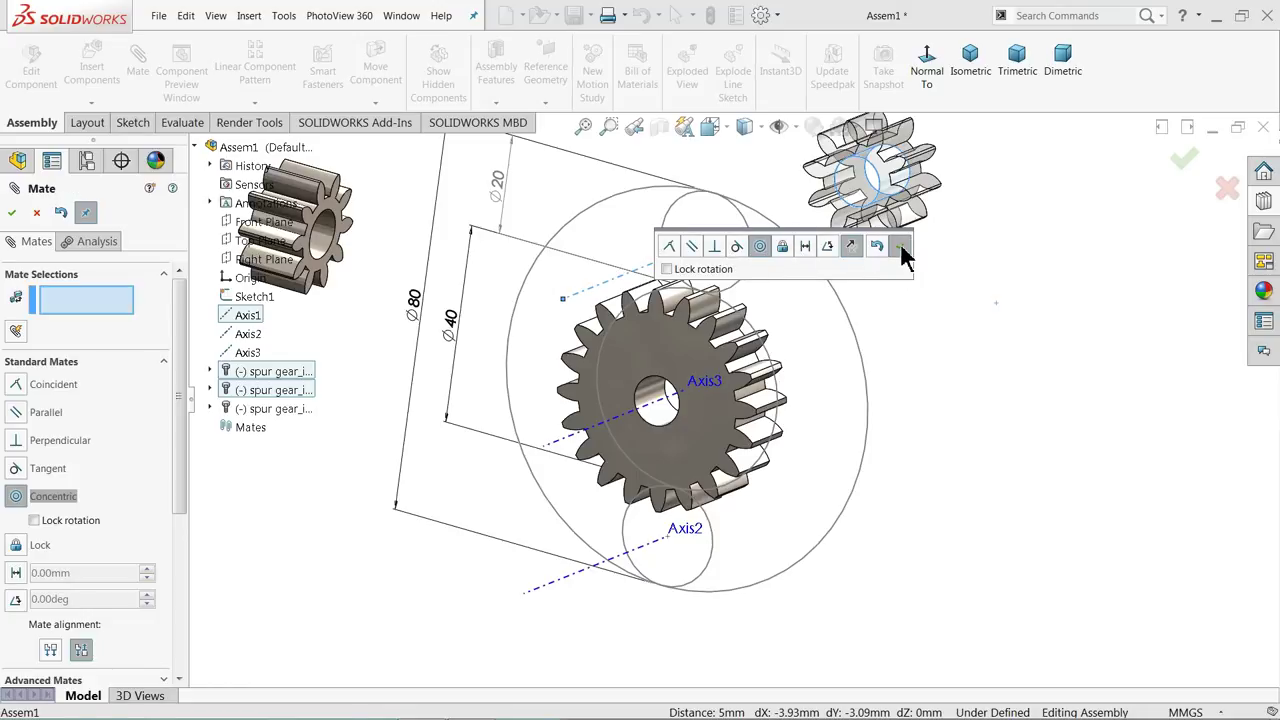
left_click(254, 232)
mouse_move(828, 325)
middle_mouse_down()
mouse_move(766, 306)
mouse_move(707, 313)
mouse_move(763, 240)
middle_mouse_up()
scroll(754, 291, "down", 2)
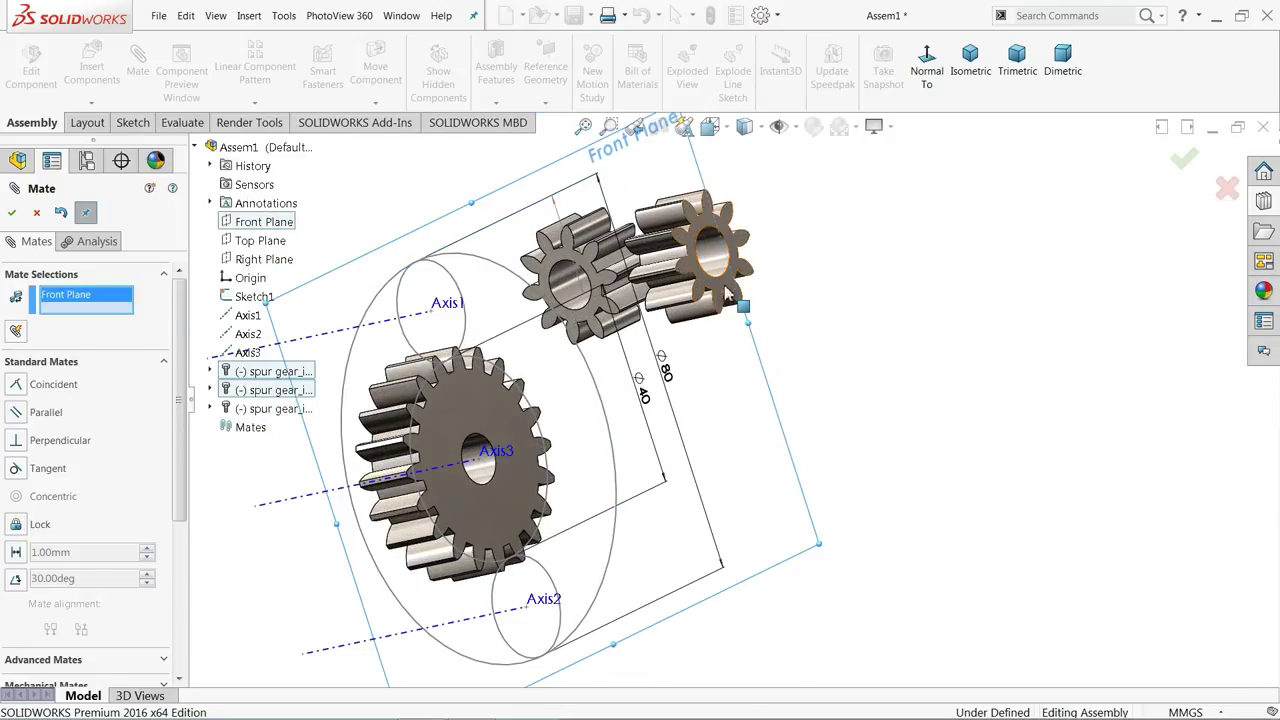
left_click(726, 292)
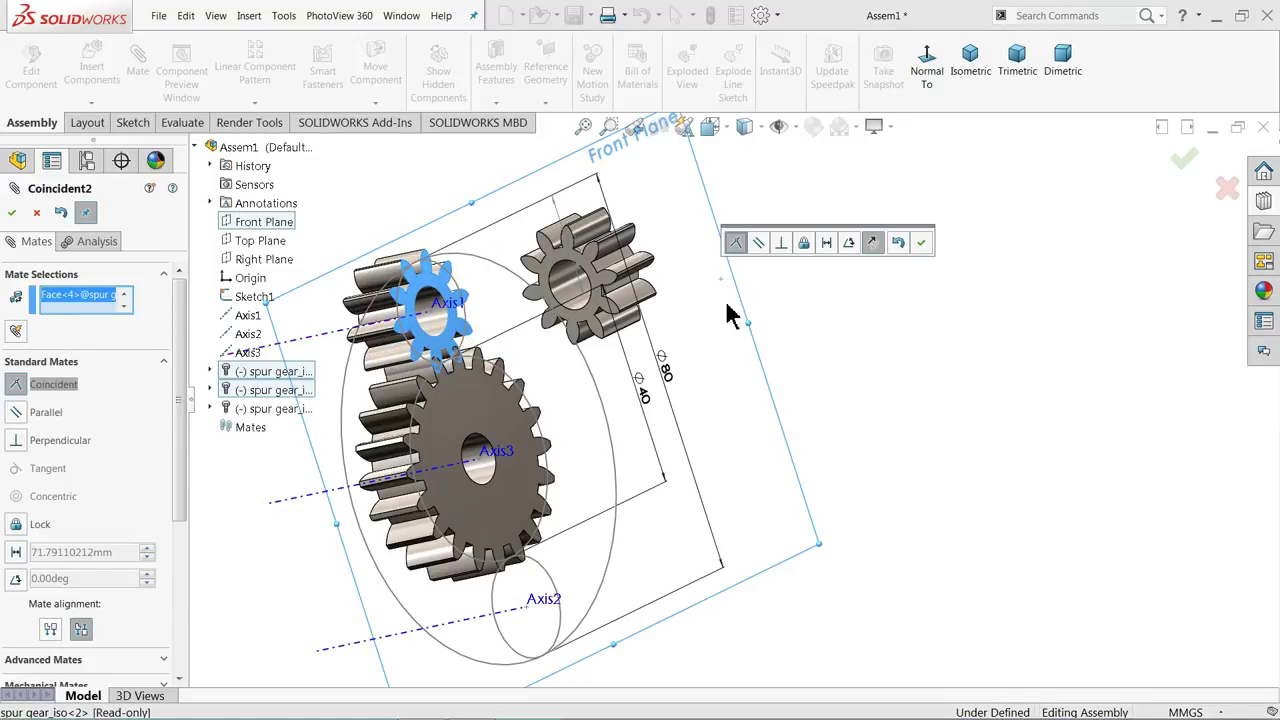
left_click(921, 243)
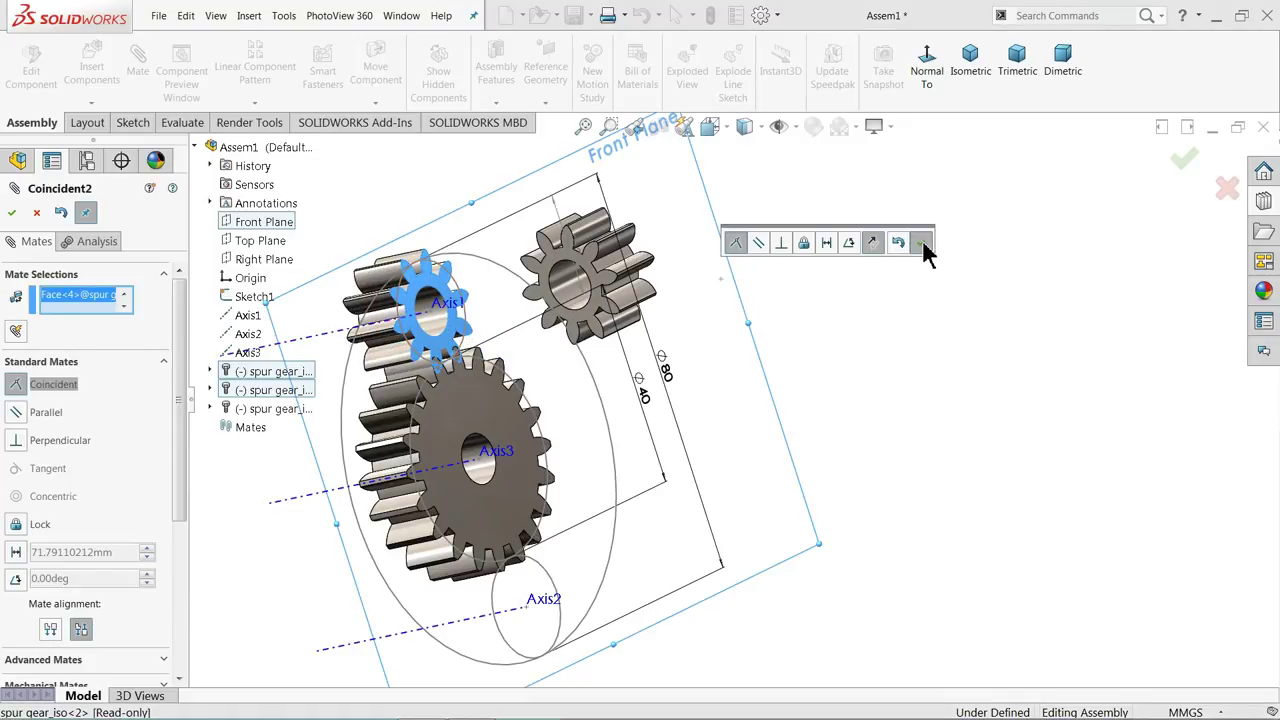
- Mate the other small gear concentric with Axis2 and coincident with Front Plane, then close Mate
left_click(480, 627)
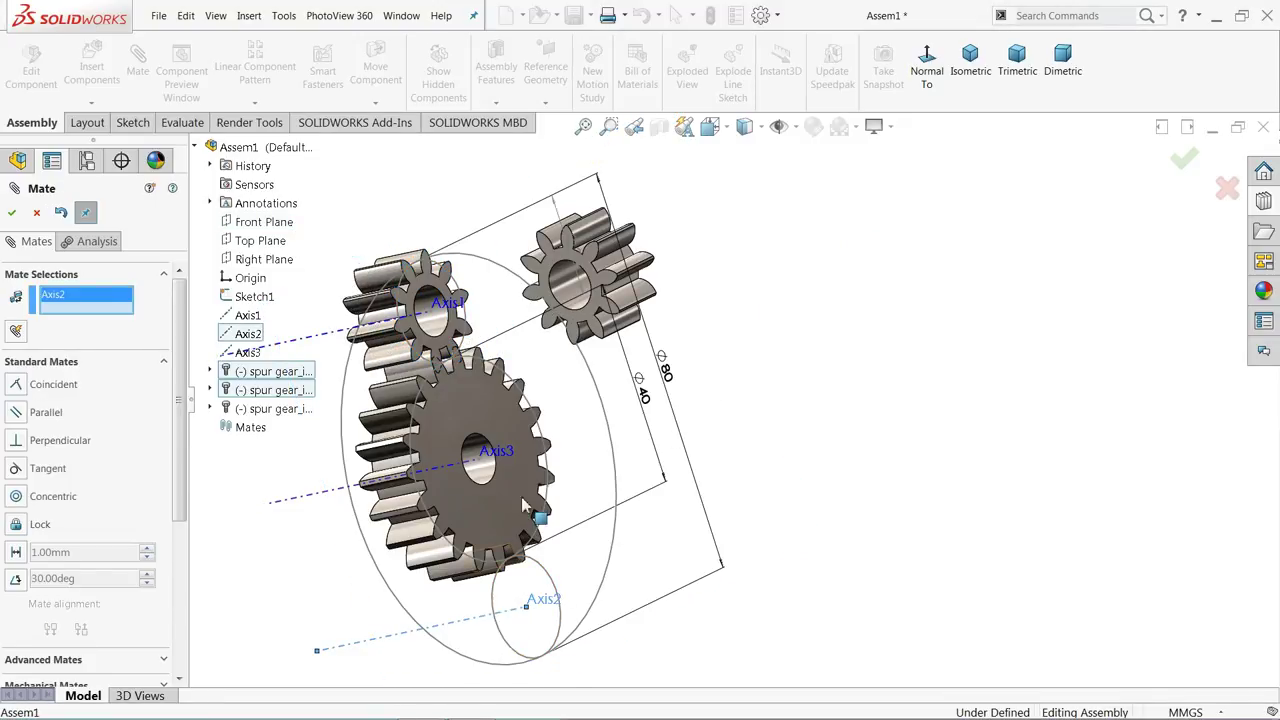
left_click(575, 292)
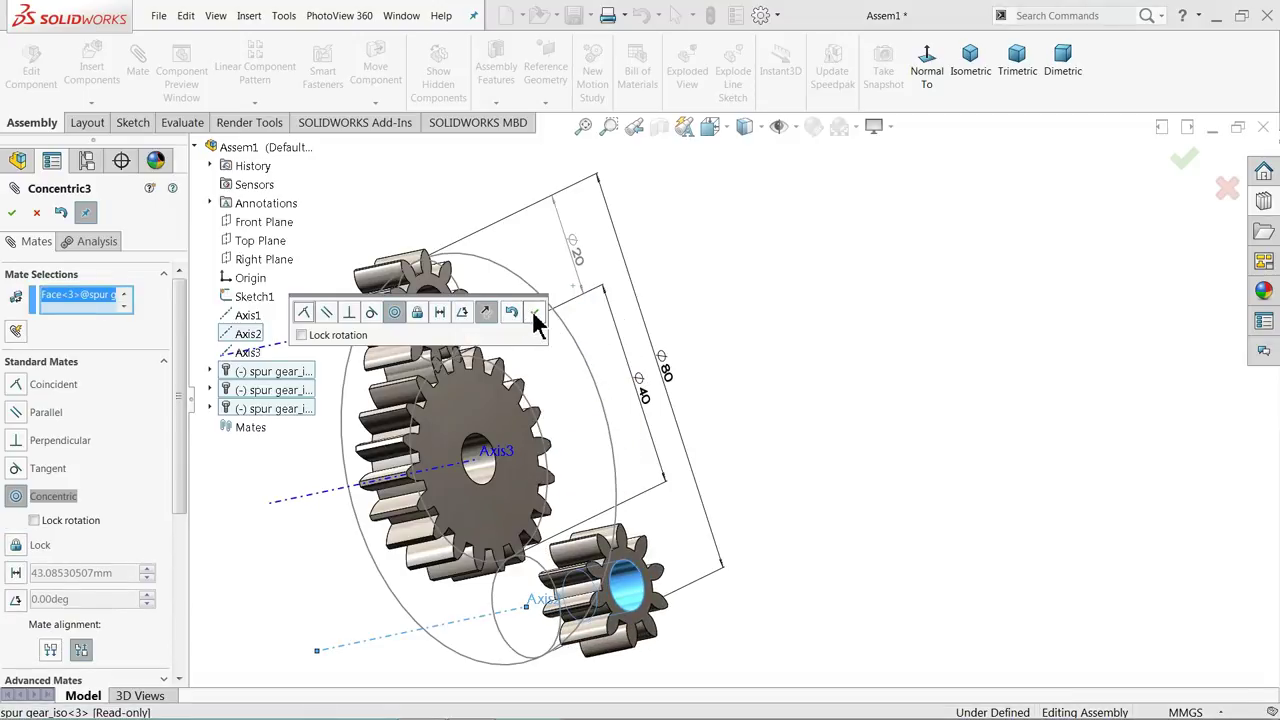
left_click(535, 315)
left_click(264, 221)
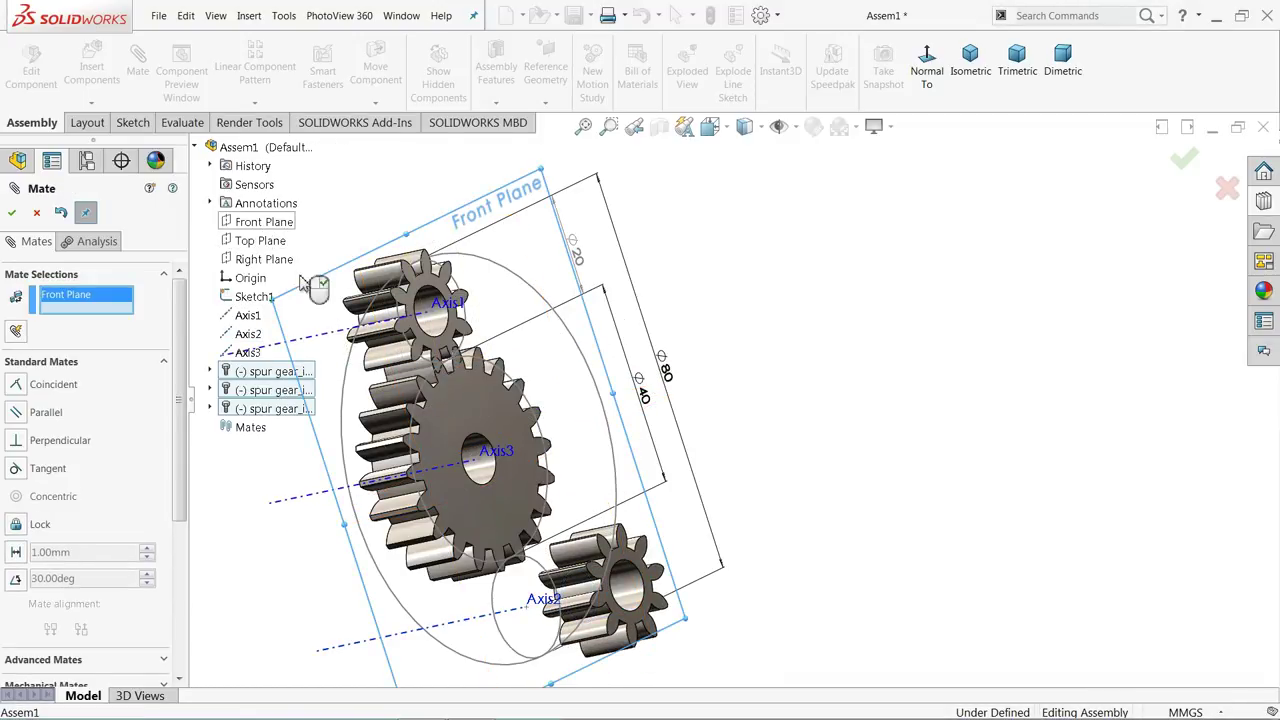
left_click(652, 604)
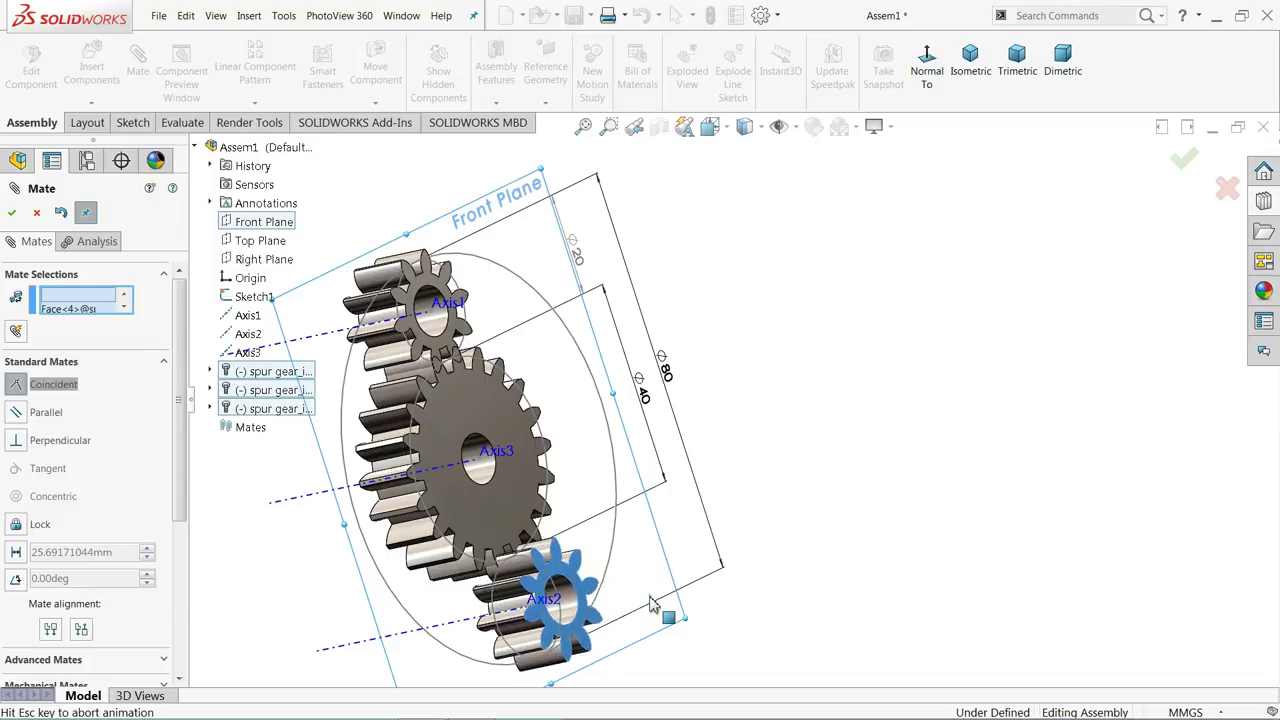
left_click(851, 617)
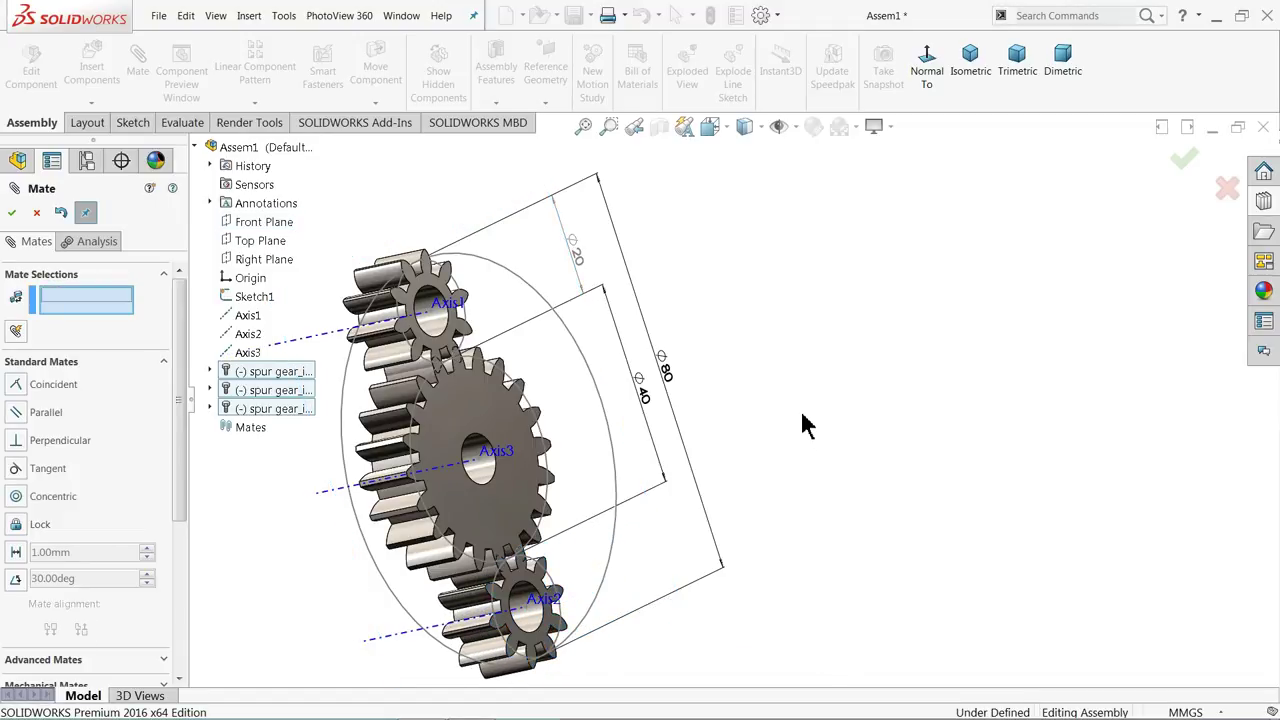
mouse_move(803, 420)
middle_mouse_down()
mouse_move(957, 340)
mouse_move(986, 374)
mouse_move(977, 389)
mouse_move(607, 392)
middle_mouse_up()
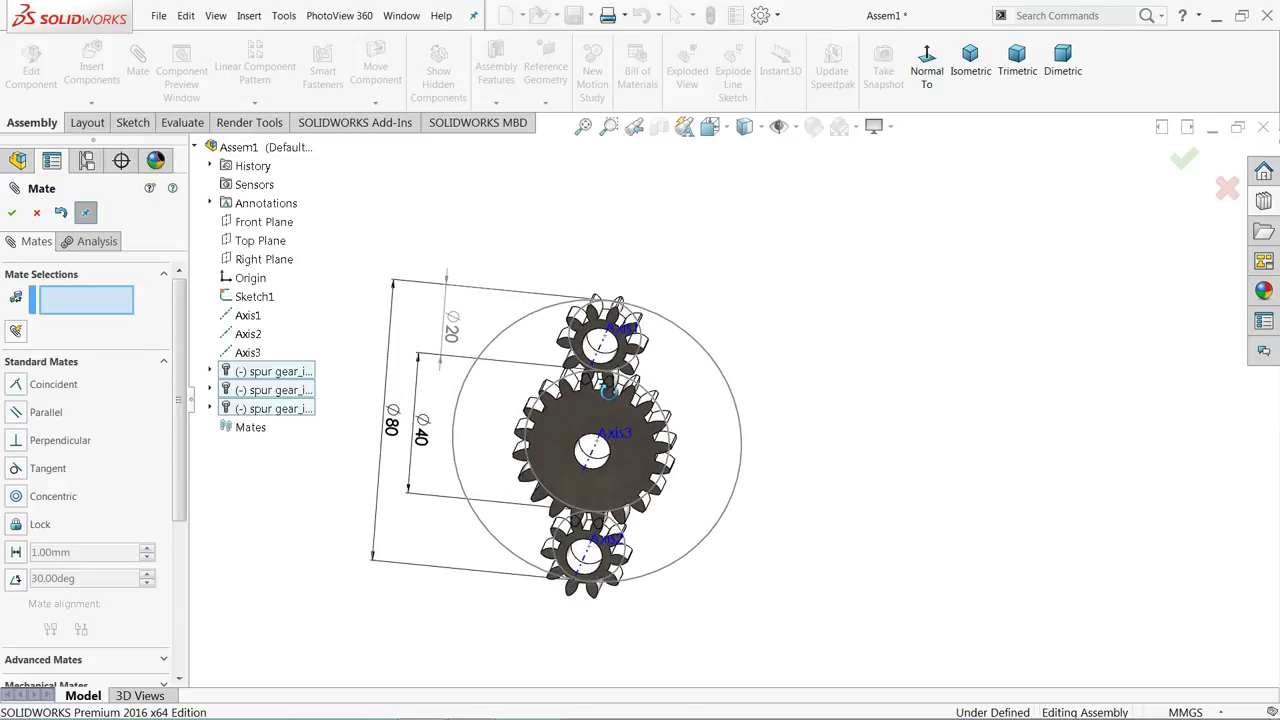
left_click(36, 212)
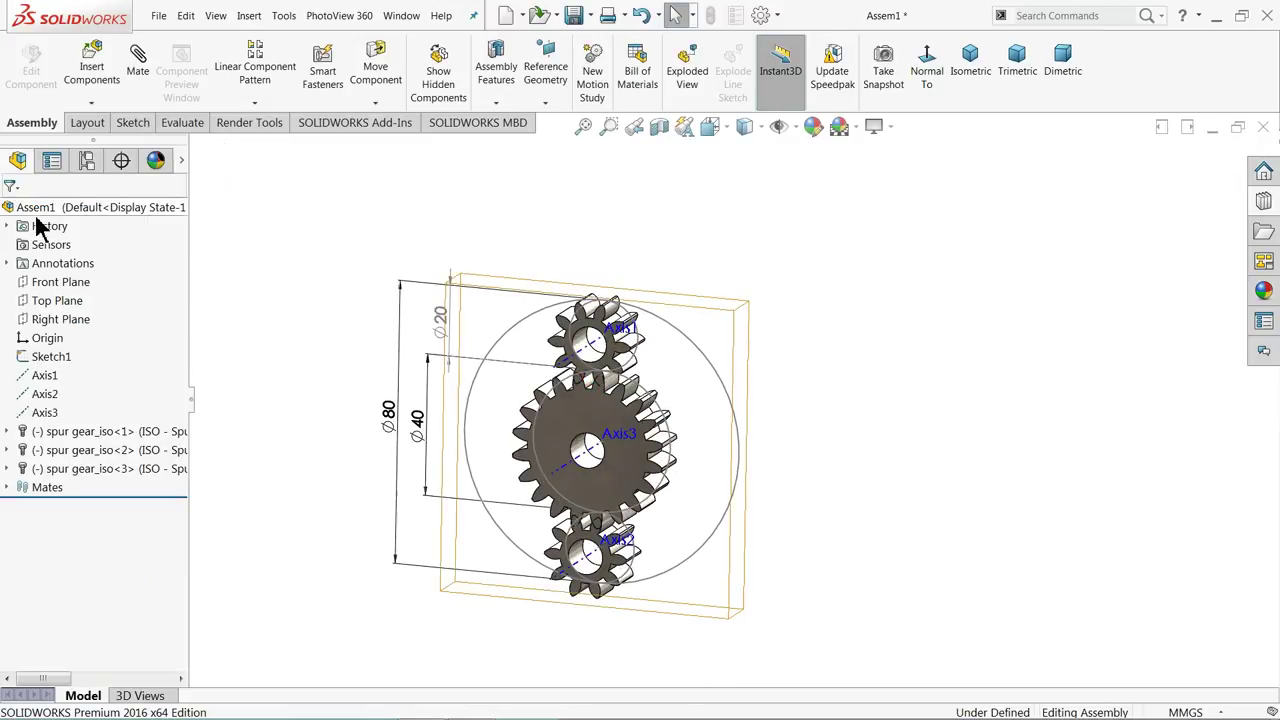
- Turn off Show Feature Dimensions under Annotations to hide the diameters
right_click(68, 270)
left_click(113, 330)
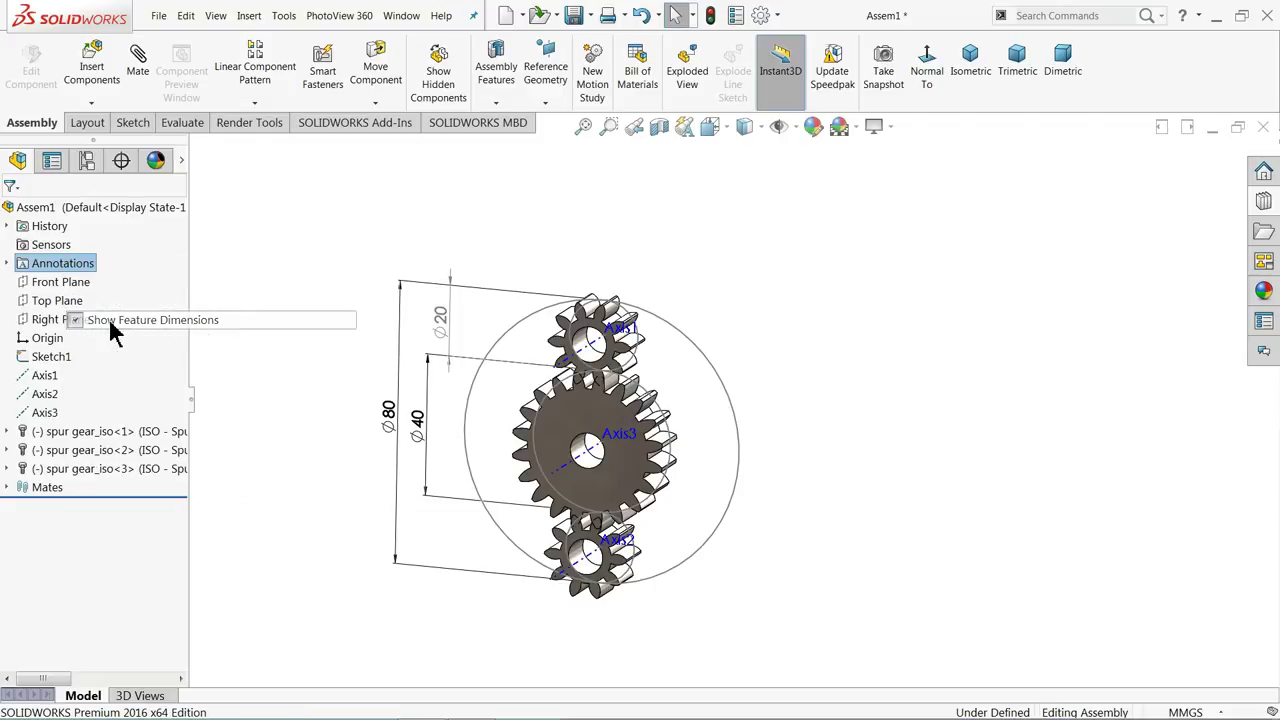
scroll(690, 585, "down", 3)
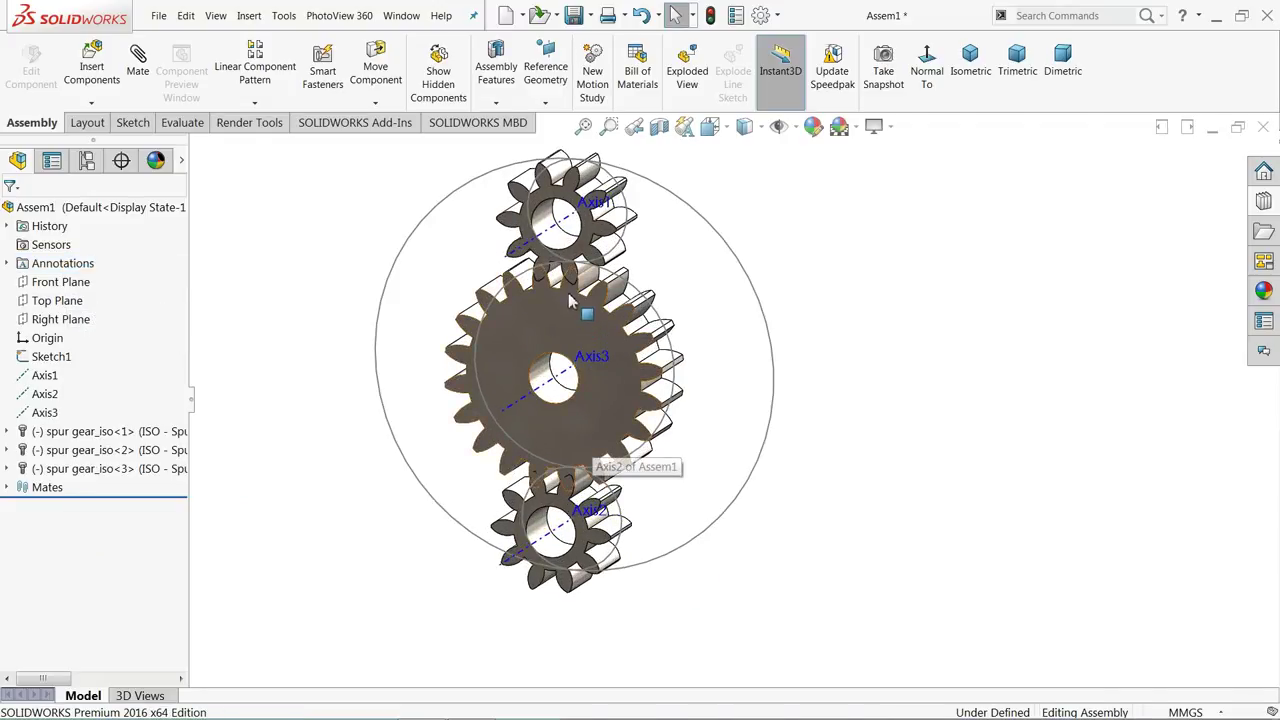
mouse_move(586, 332)
middle_mouse_down()
mouse_move(556, 307)
mouse_move(600, 320)
middle_mouse_up()
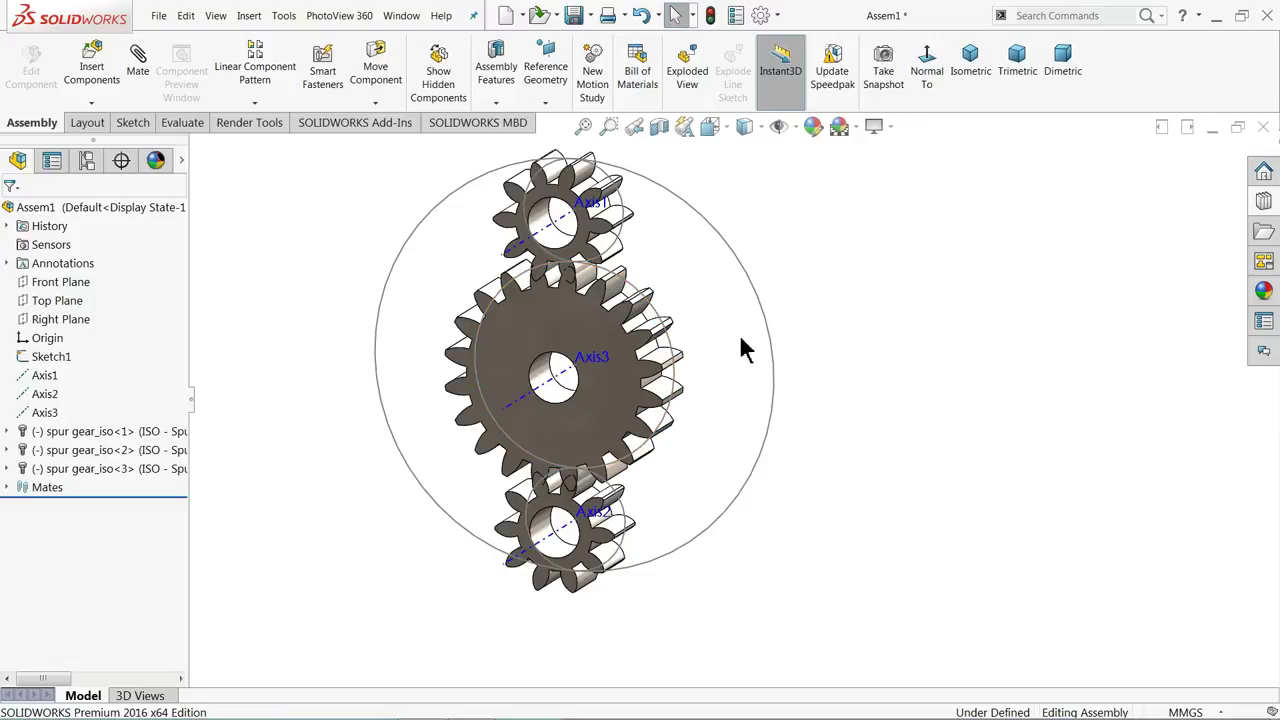
- Insert an ISO Toolbox internal spur gear with module 2 and 40 teeth
left_click(1264, 204)
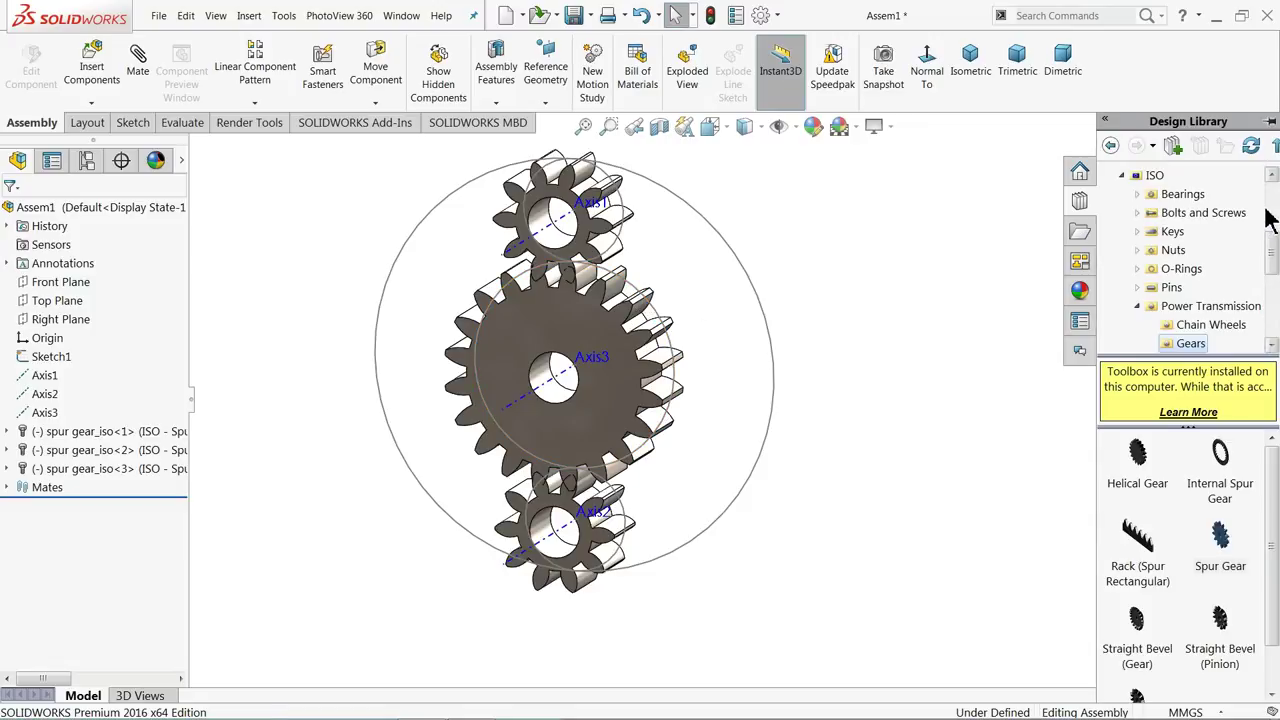
mouse_move(1220, 465)
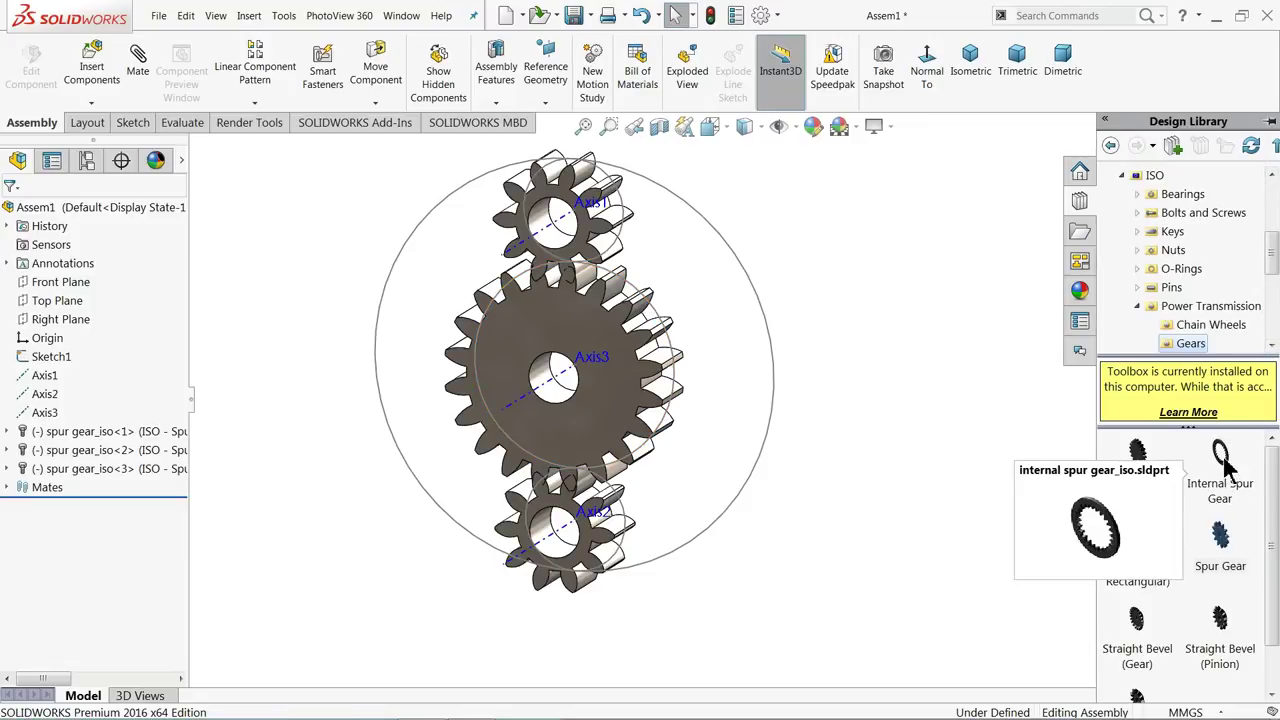
left_click_drag(1220, 458, 858, 355)
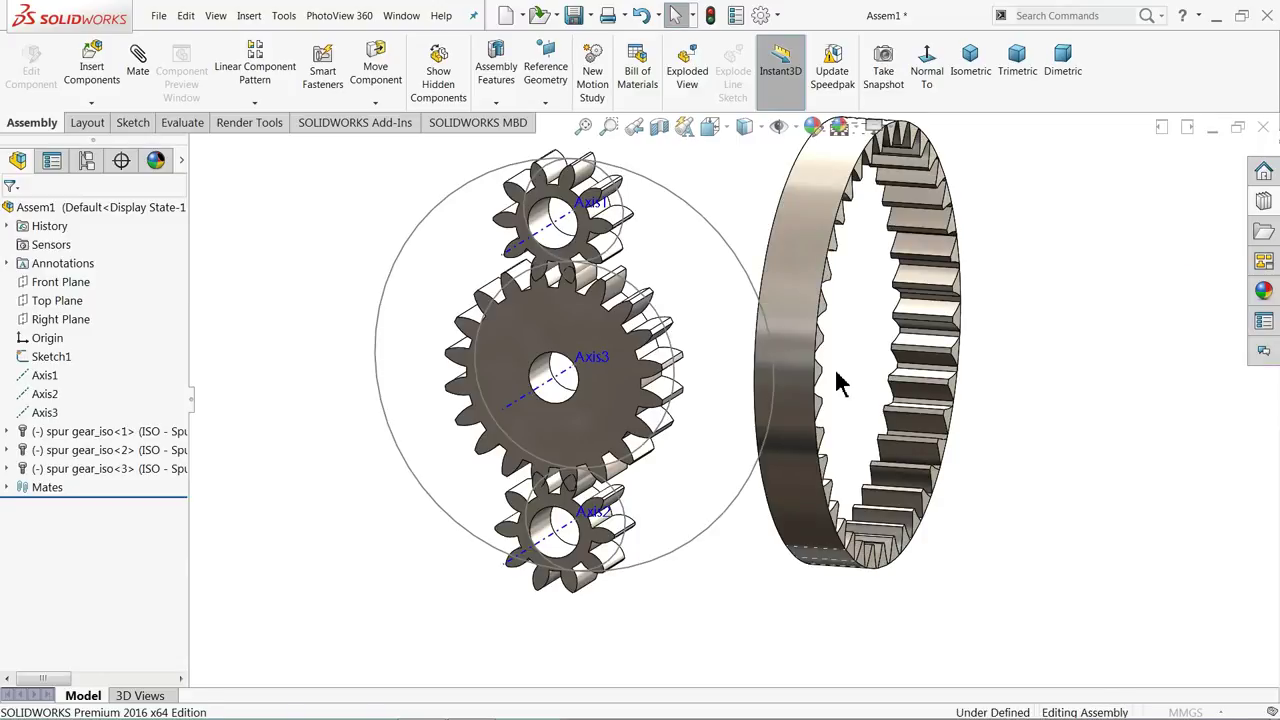
left_click(36, 520)
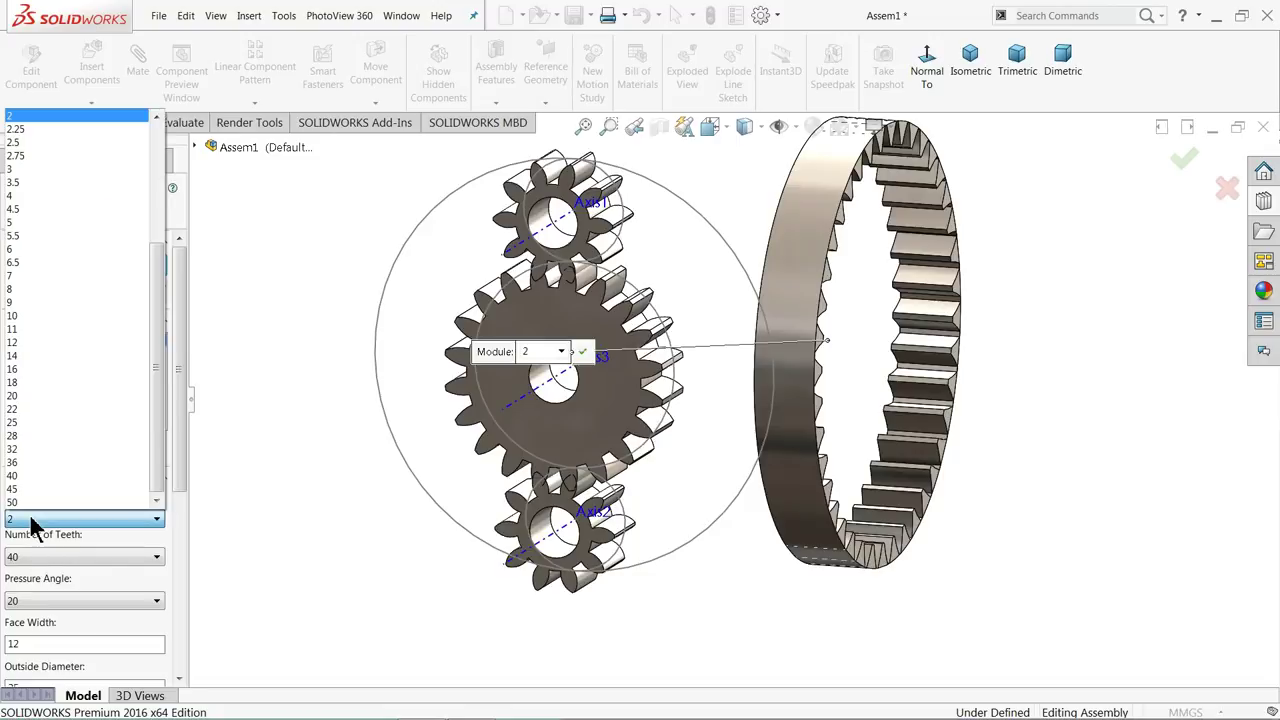
left_click(27, 538)
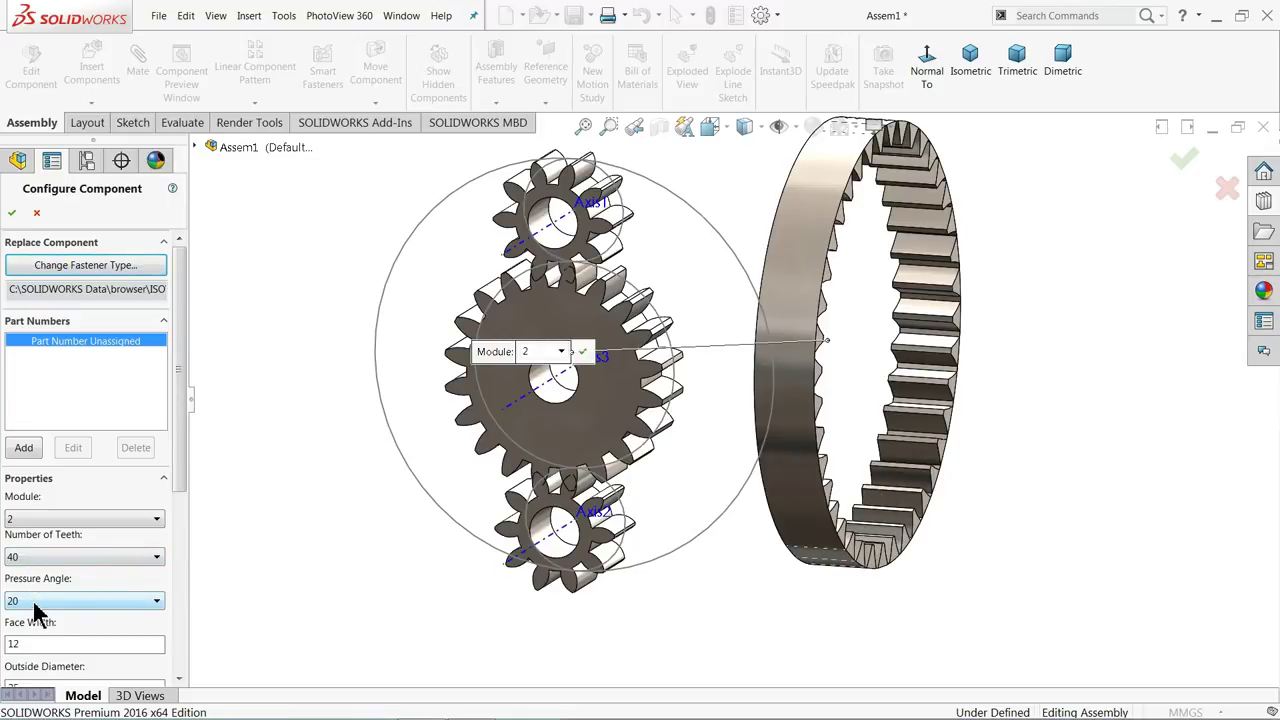
left_click_drag(178, 471, 172, 562)
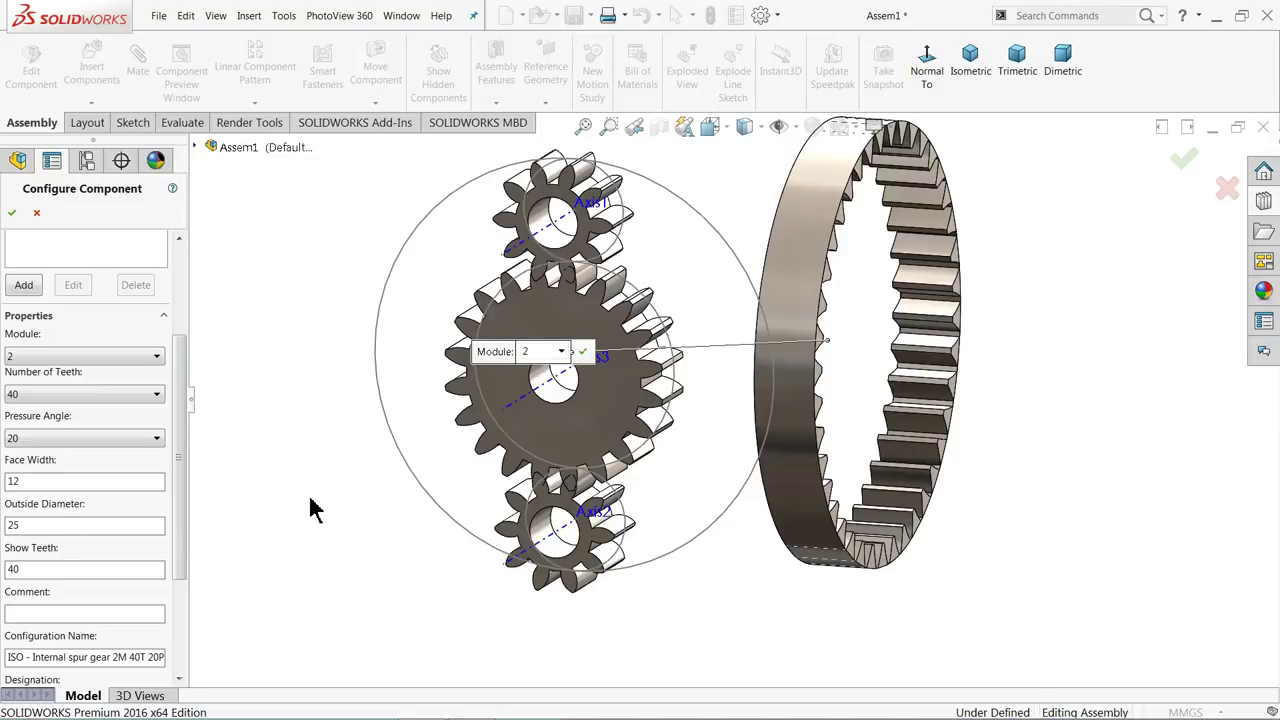
mouse_move(310, 510)
middle_mouse_down()
mouse_move(371, 508)
mouse_move(331, 491)
middle_mouse_up()
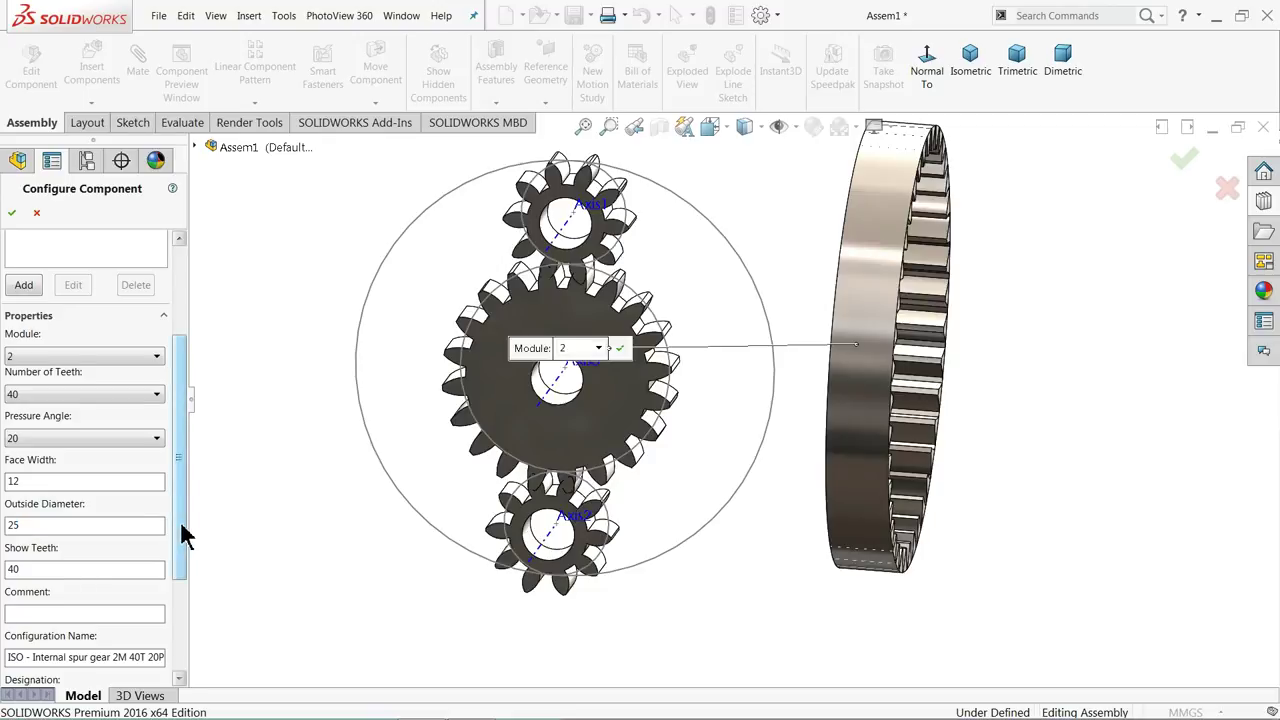
mouse_move(182, 537)
left_mouse_down()
mouse_move(180, 524)
mouse_move(183, 555)
left_mouse_up()
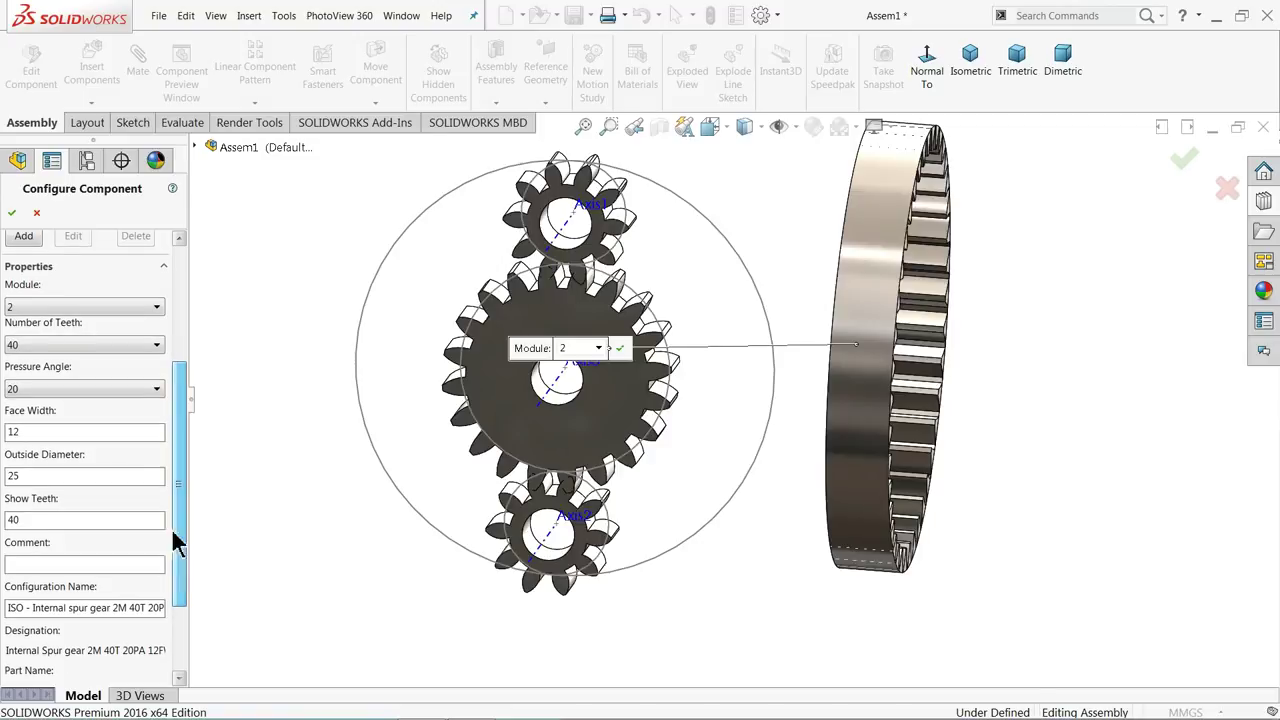
left_click(12, 213)
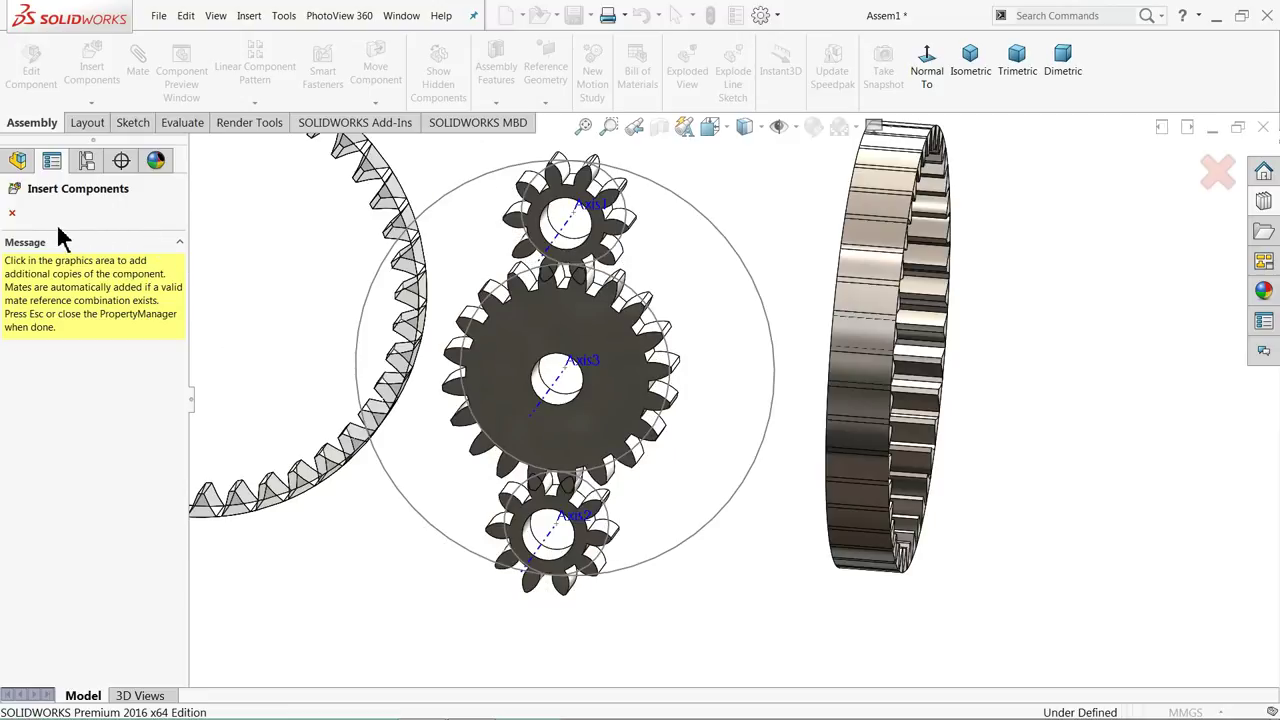
left_click(12, 213)
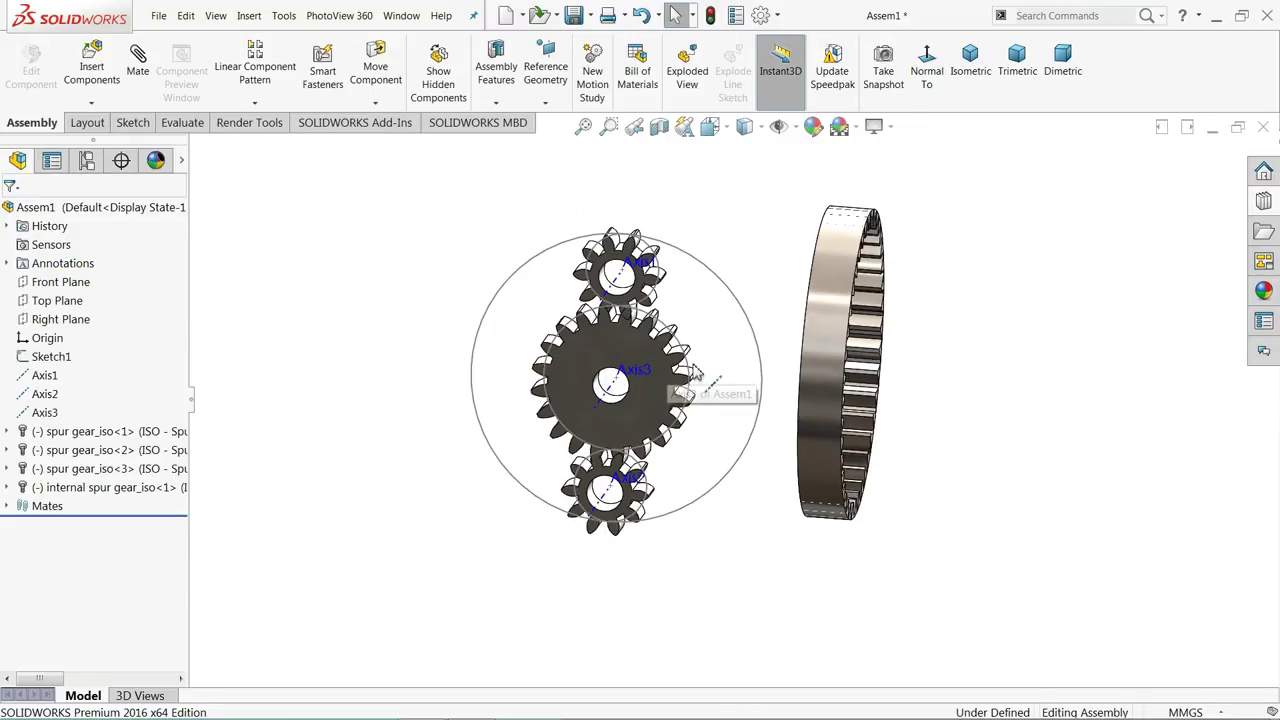
- Close the mate command and open the ring gear part in its own window
key("ctrl+7")
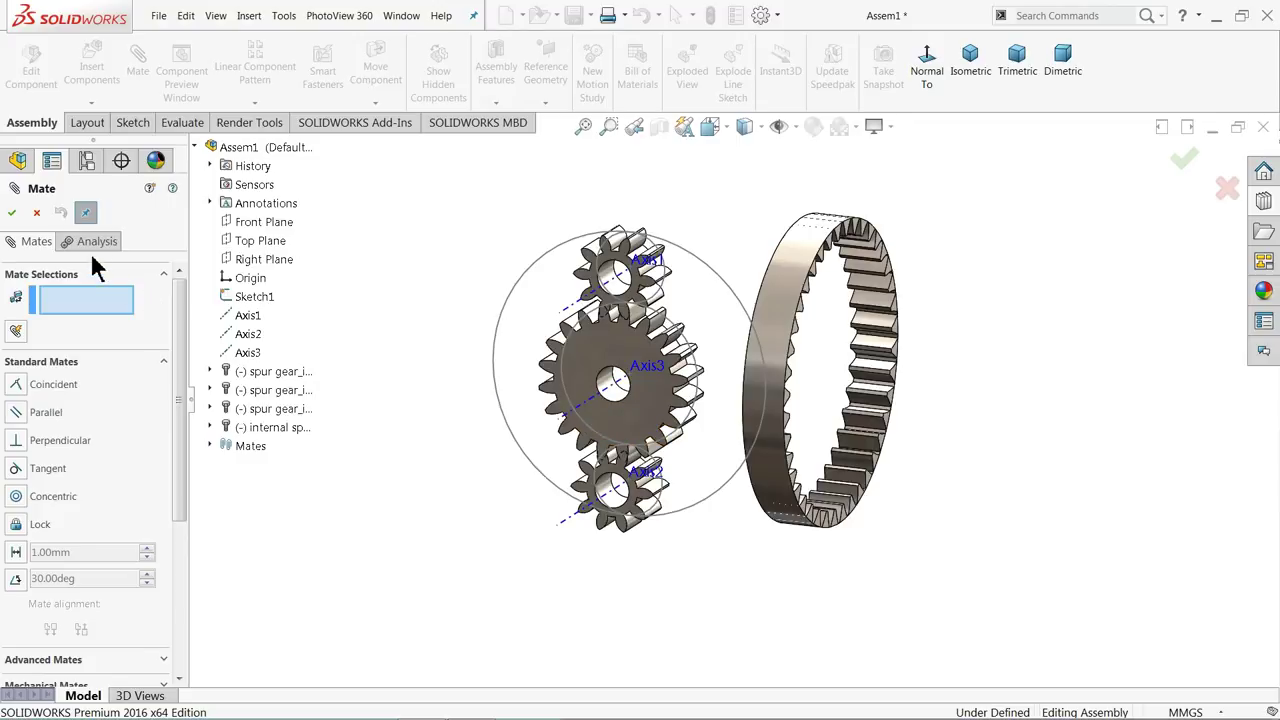
left_click(37, 212)
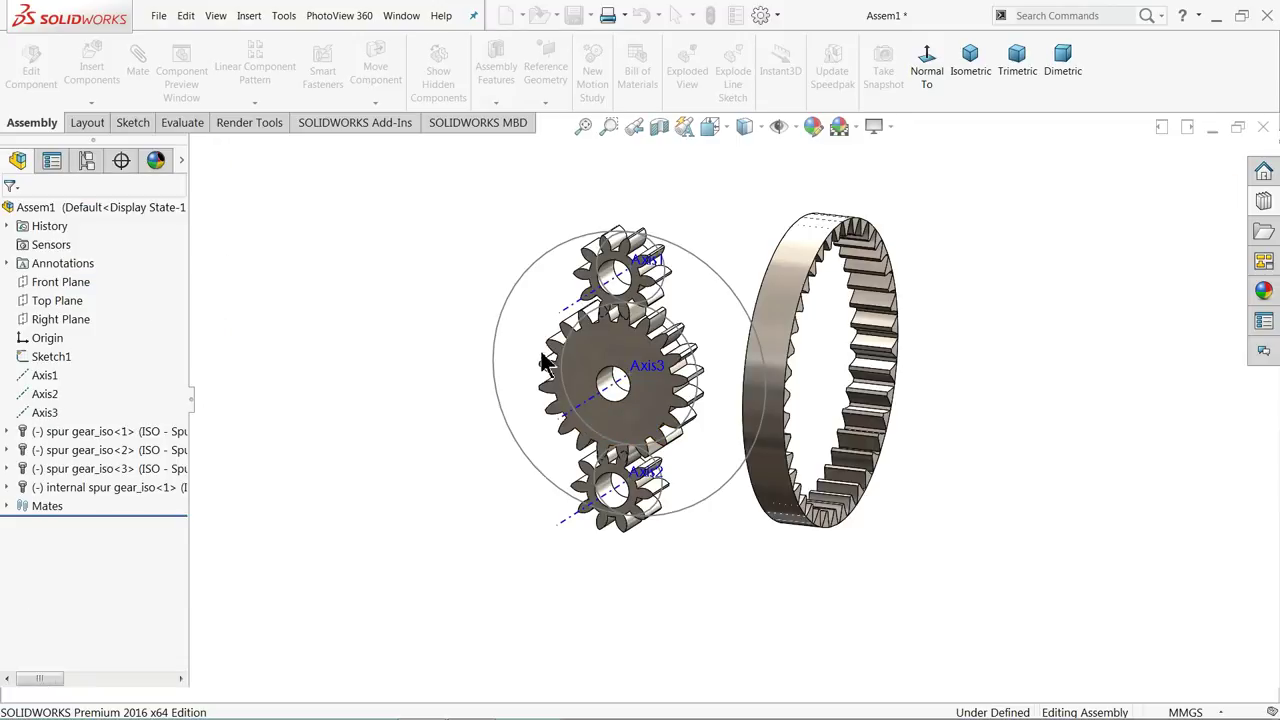
left_click(796, 280)
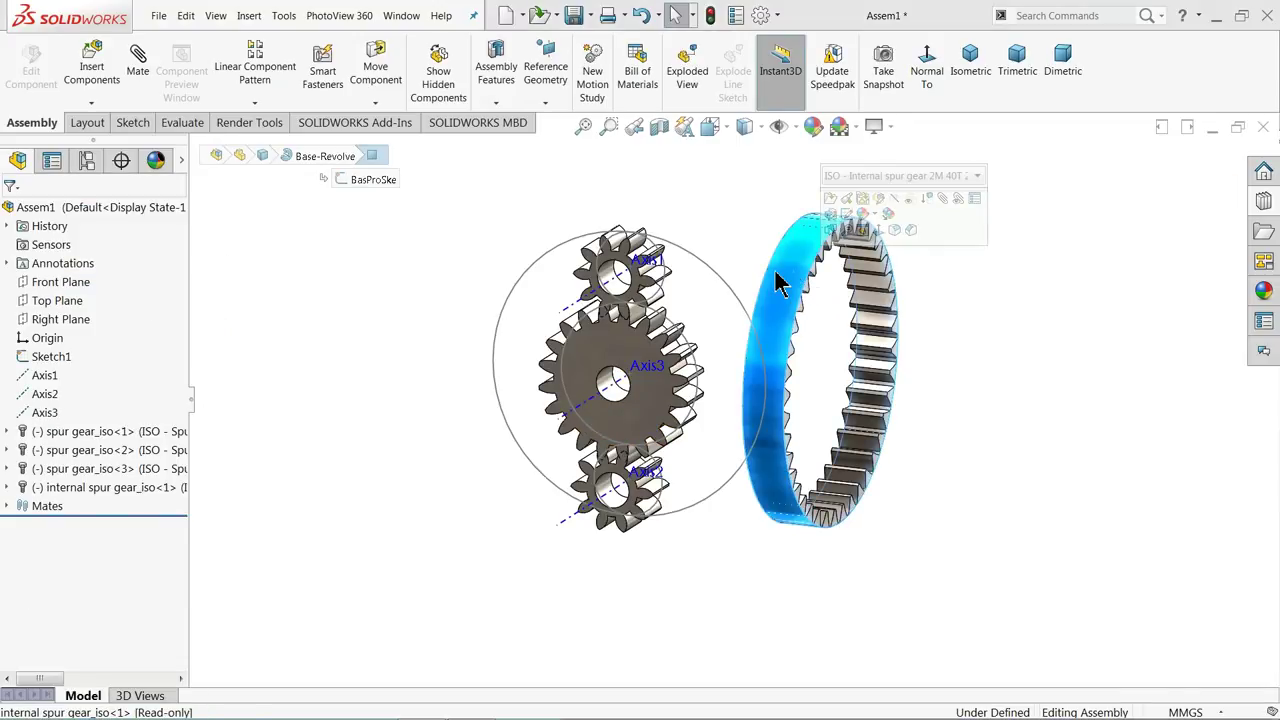
left_click(831, 201)
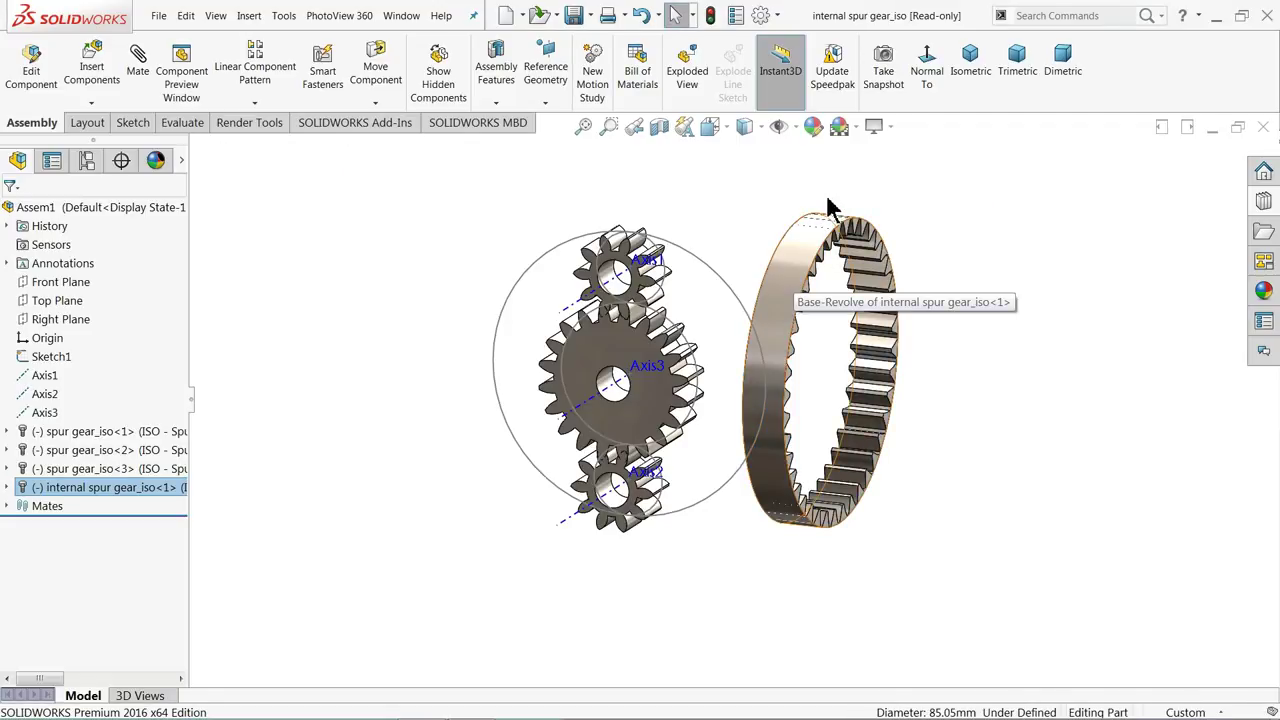
left_click(731, 406)
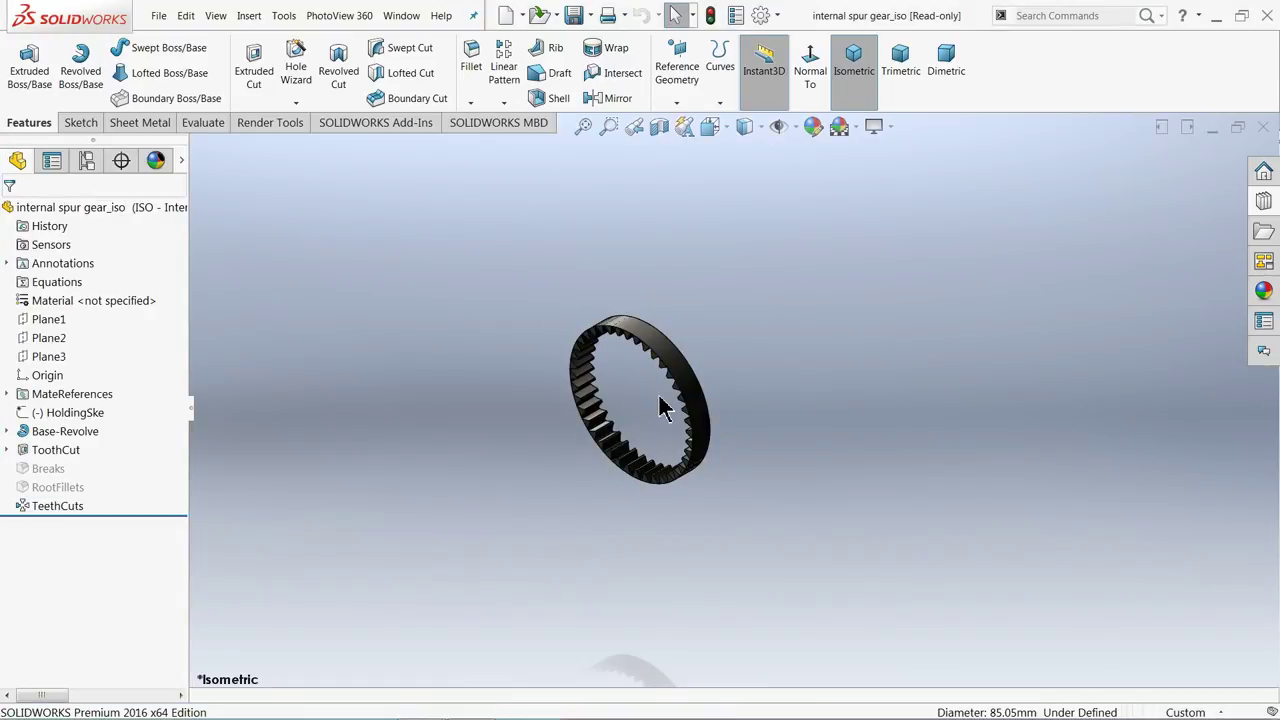
- Start a new sketch on the ring gear's Plane3
scroll(660, 410, "down", 5)
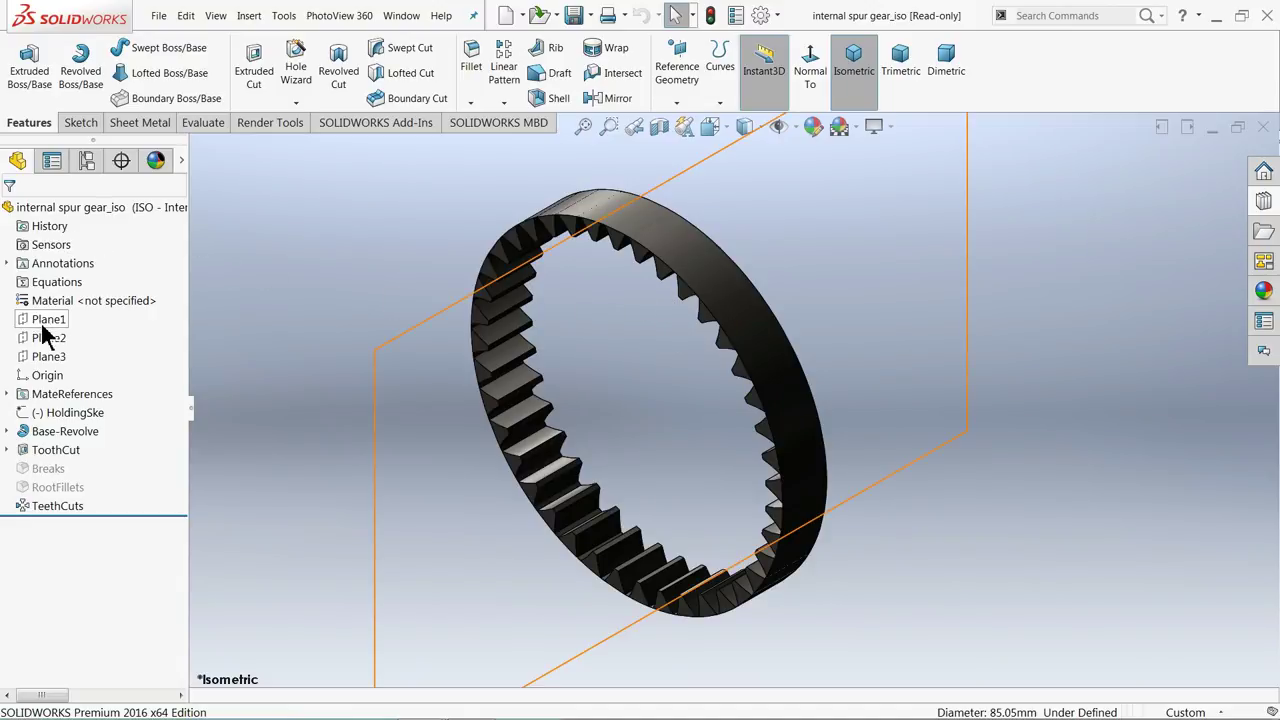
left_click(45, 357)
mouse_move(371, 374)
middle_mouse_down()
mouse_move(316, 357)
mouse_move(350, 368)
middle_mouse_up()
left_click(50, 360)
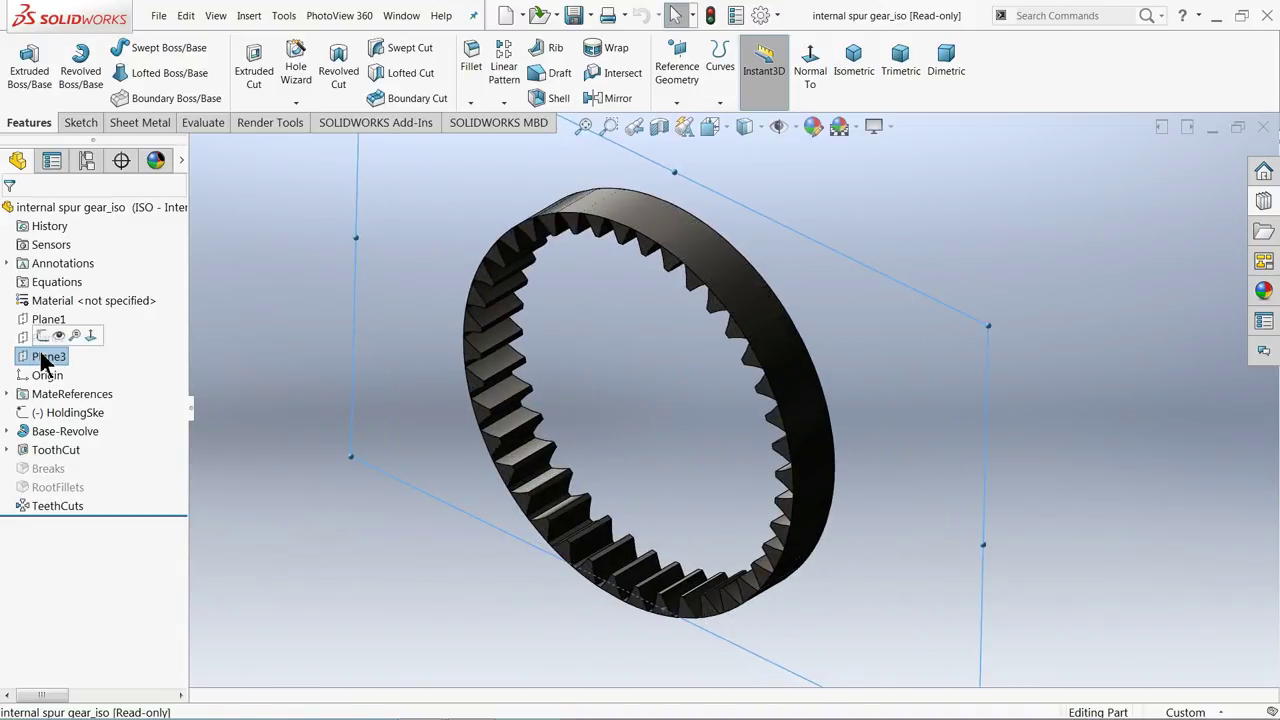
left_click(48, 338)
- Sketch an origin-centred circle just outside the gear's teeth, viewed normal to the plane
left_click(735, 70)
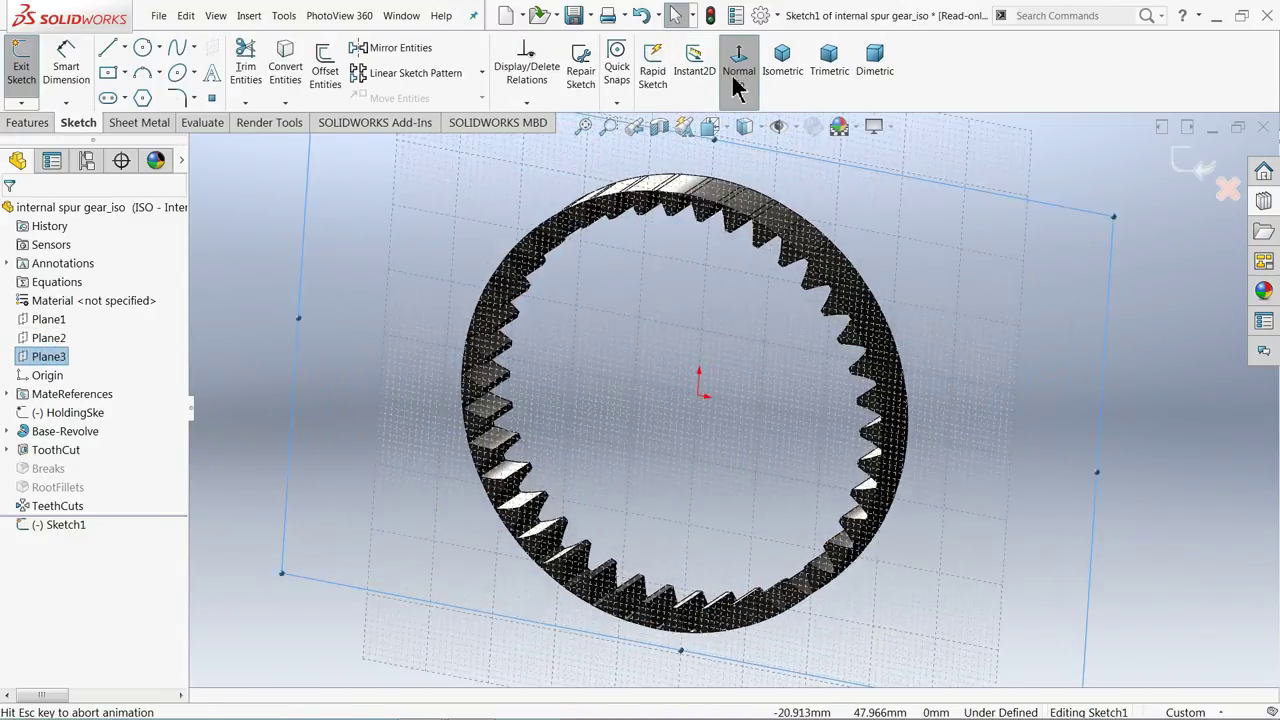
left_click(143, 48)
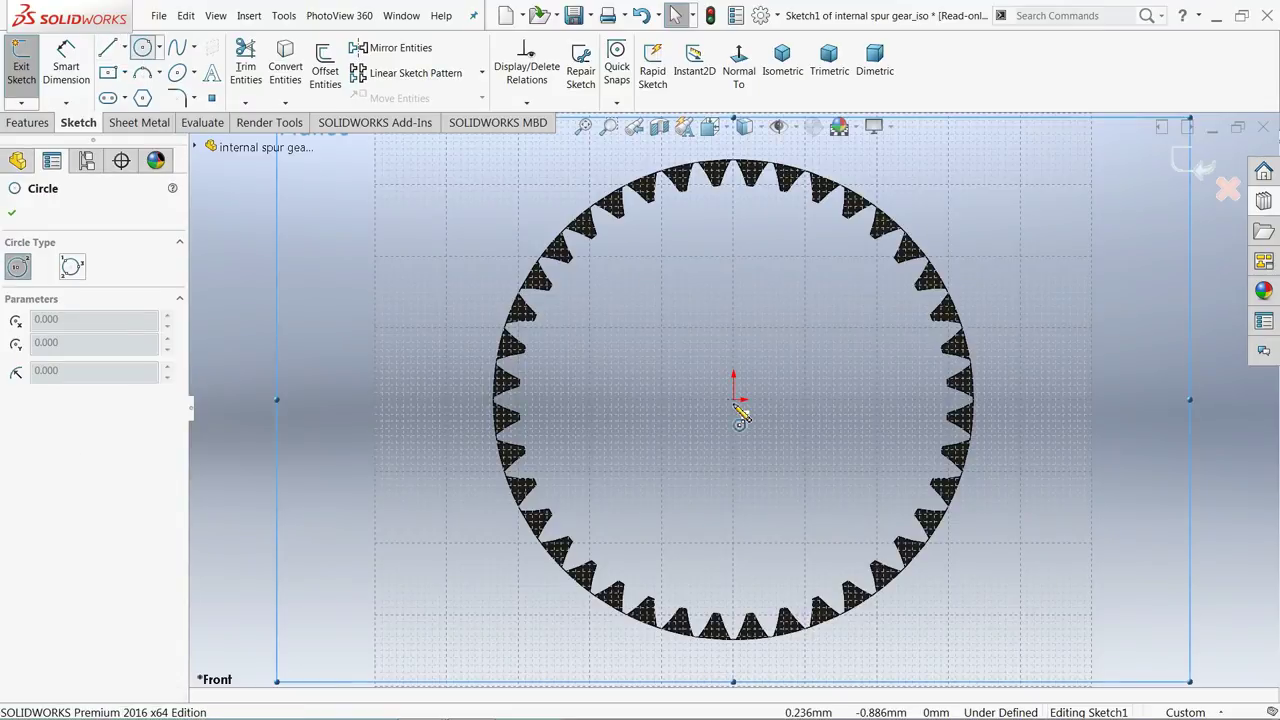
left_click(735, 400)
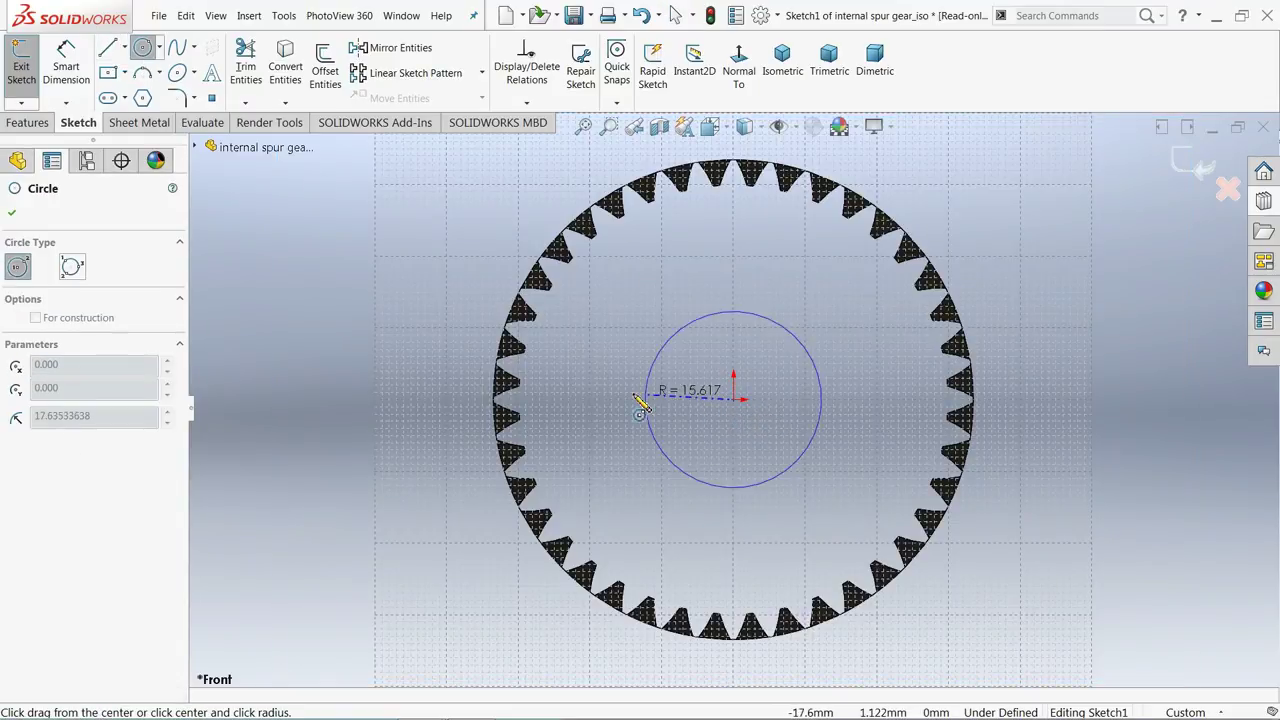
left_click(496, 412)
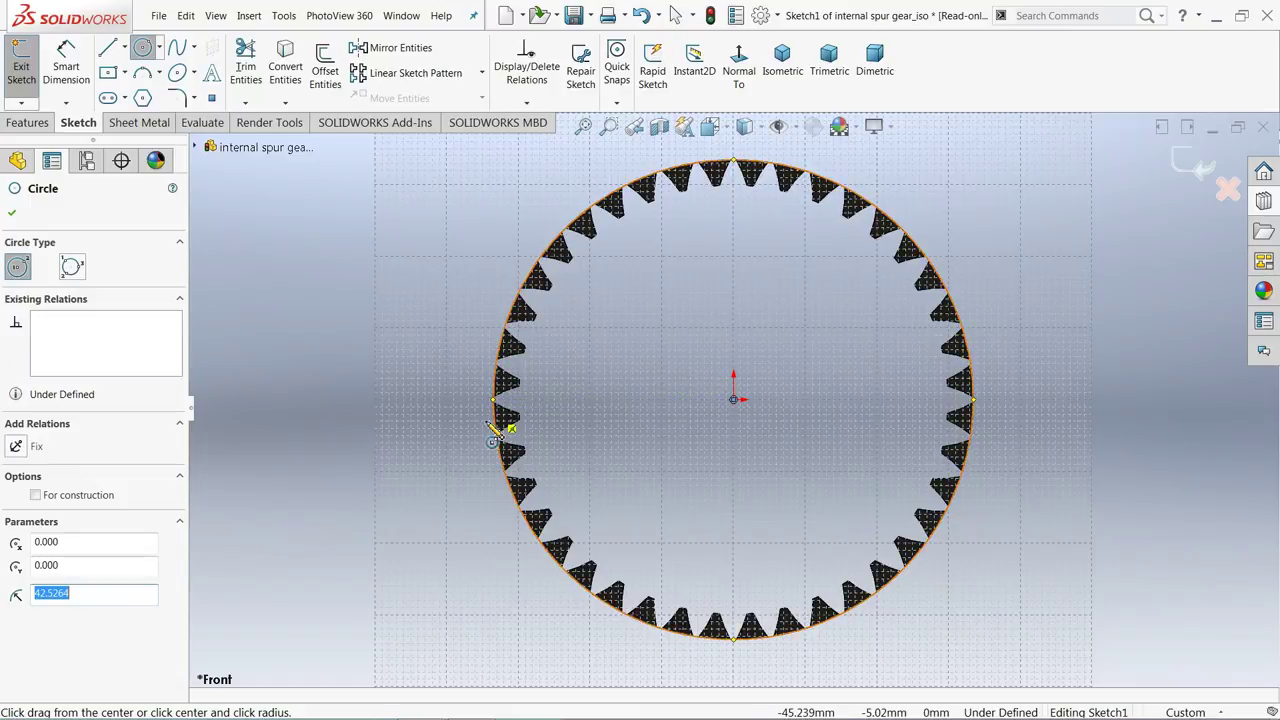
- Extrude the circle as a 4 mm Thin Feature, Through All
left_click(28, 123)
left_click(29, 80)
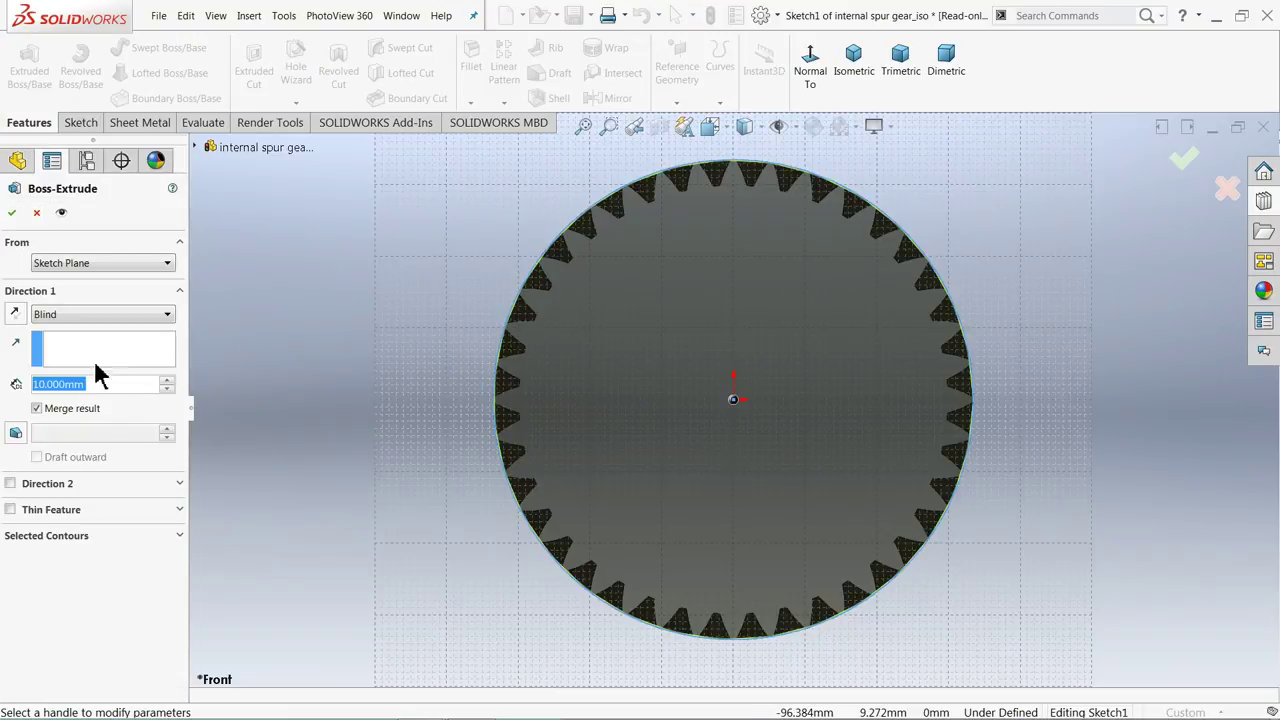
left_click(10, 510)
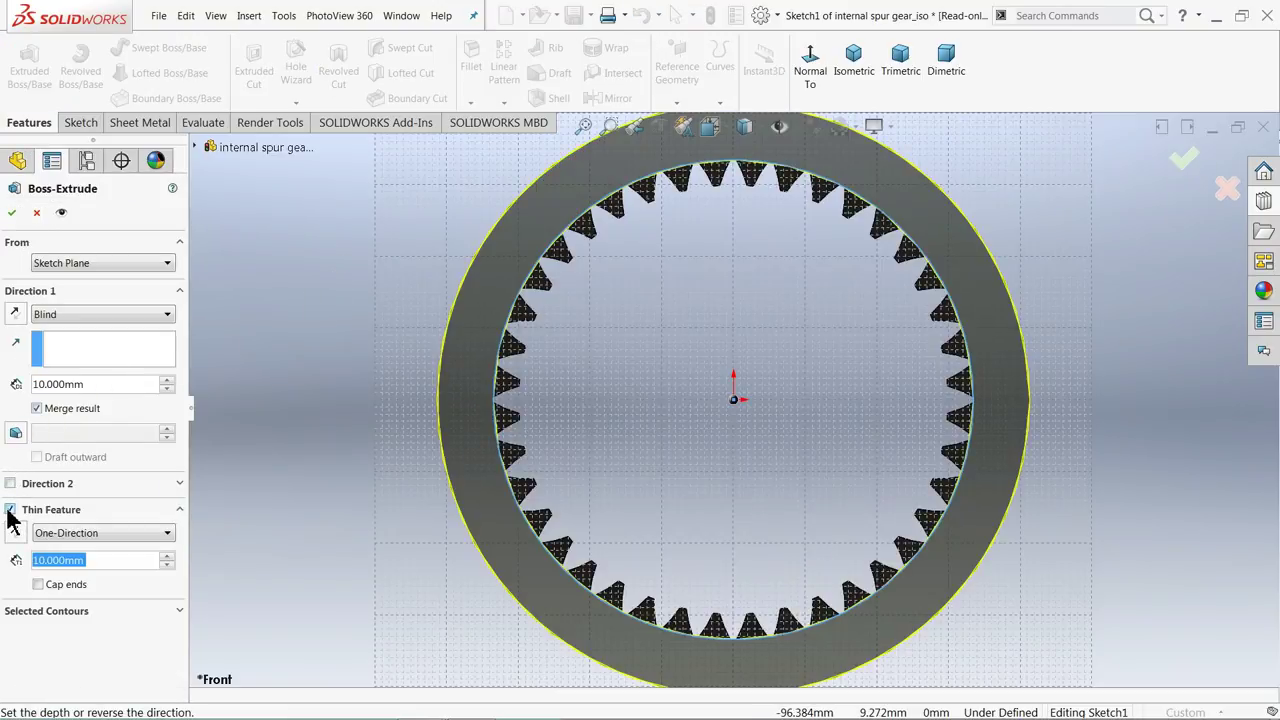
type("4")
key("Return")
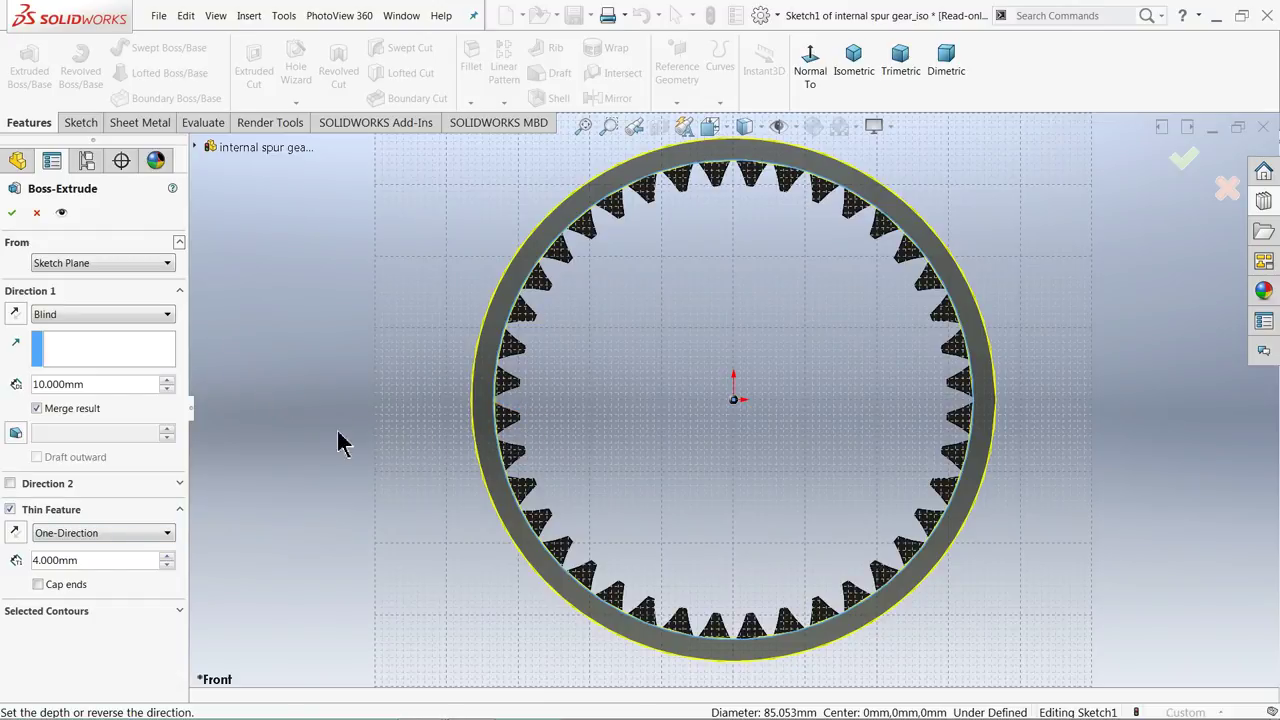
mouse_move(295, 440)
middle_mouse_down()
mouse_move(266, 494)
mouse_move(277, 506)
mouse_move(199, 500)
middle_mouse_up()
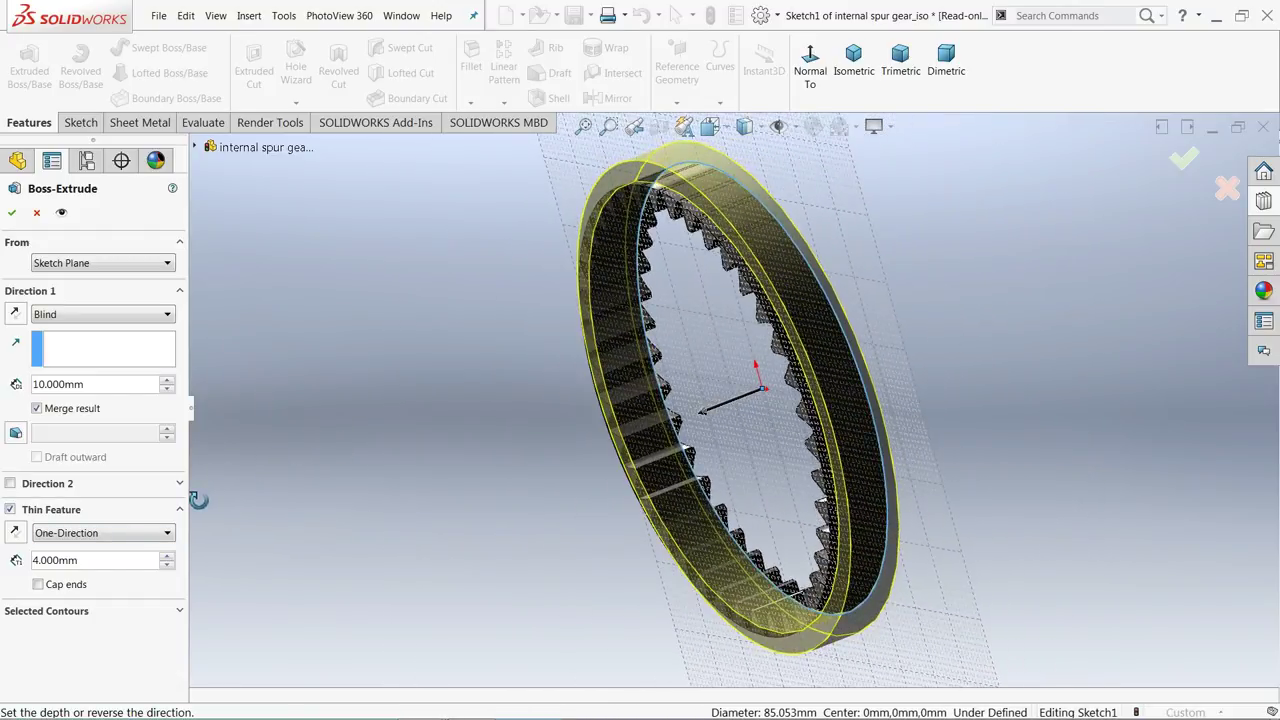
left_click(62, 316)
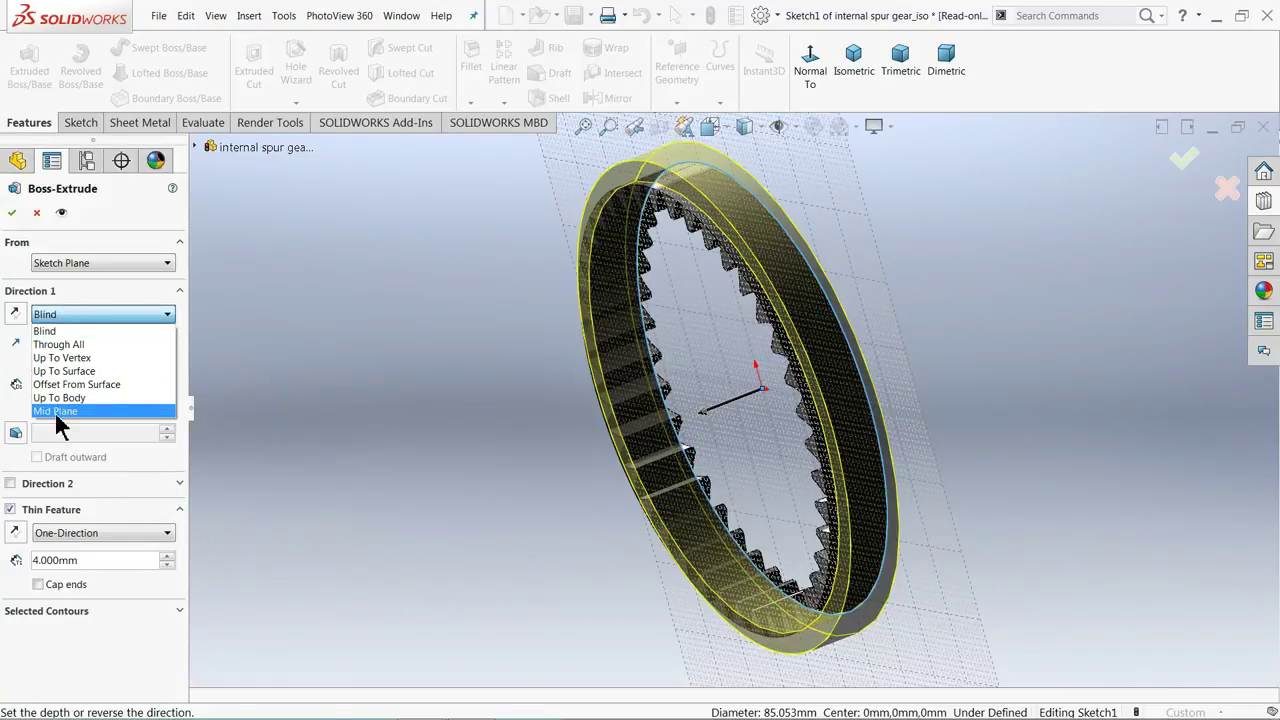
left_click(58, 345)
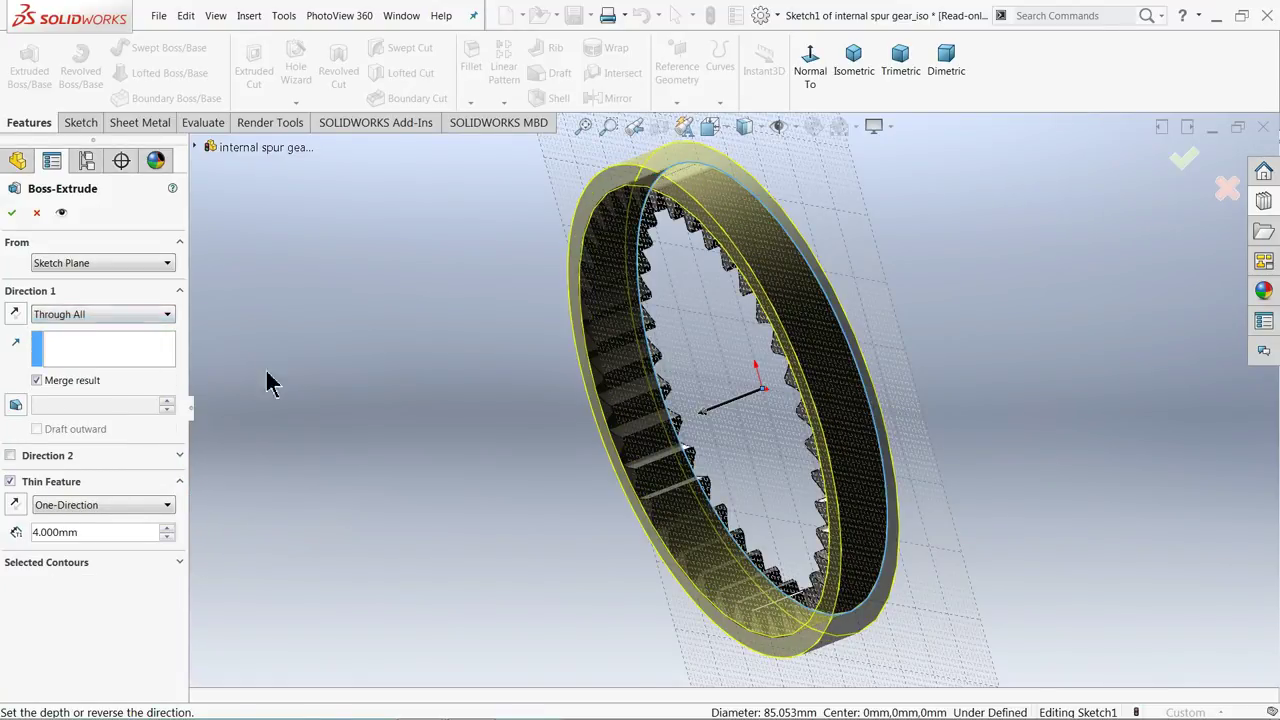
scroll(792, 305, "down", 2)
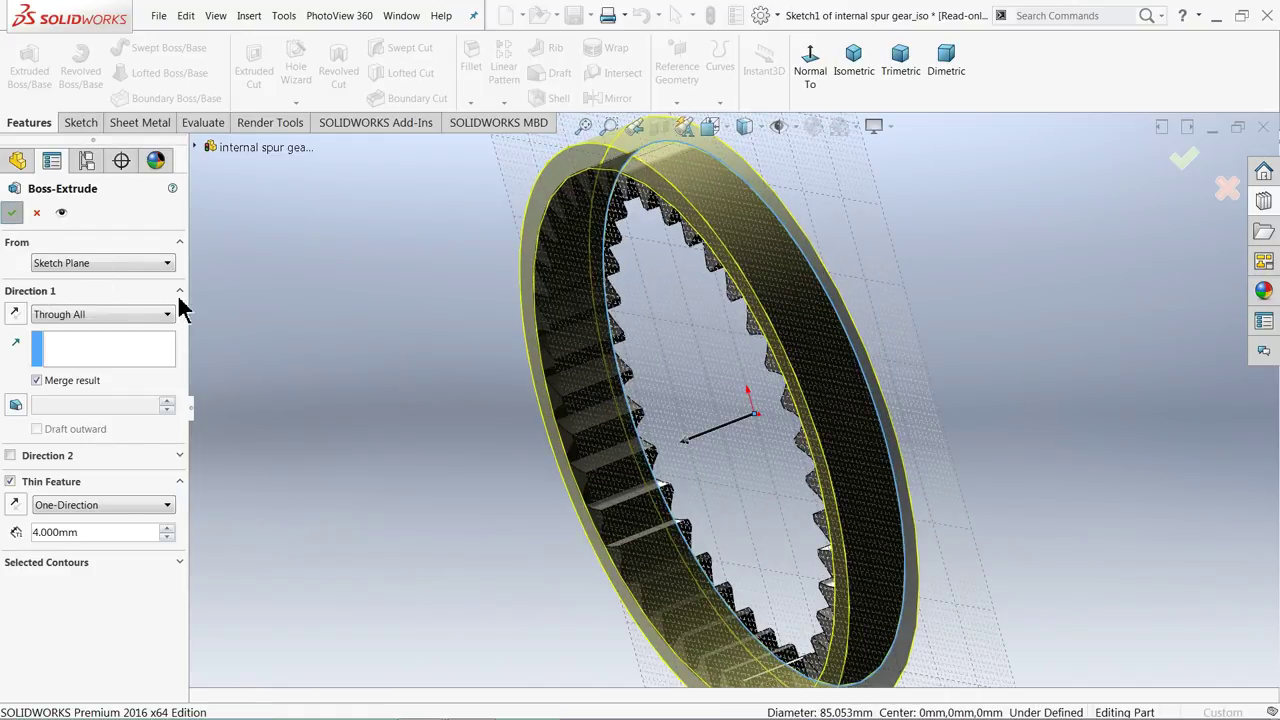
key("Return")
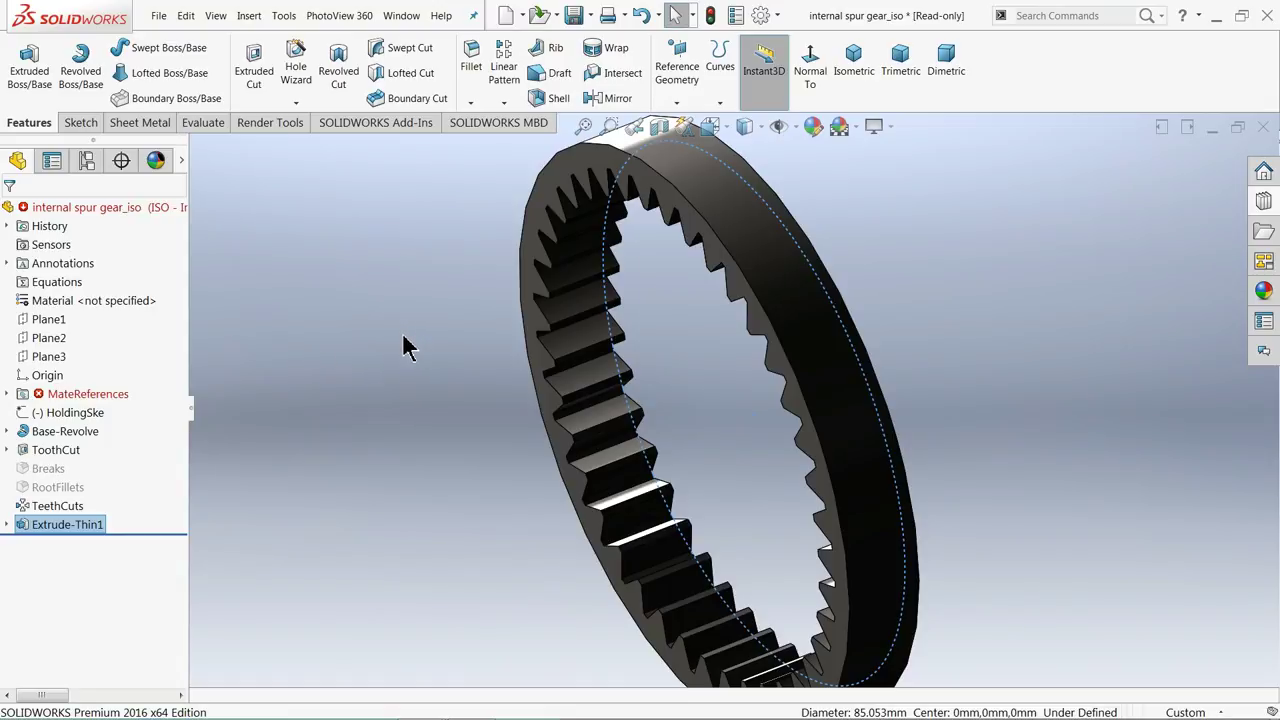
- Switch to the Assem1 window and close the What's Wrong error report
left_click(500, 330)
mouse_move(545, 320)
middle_mouse_down()
mouse_move(650, 320)
mouse_move(537, 320)
middle_mouse_up()
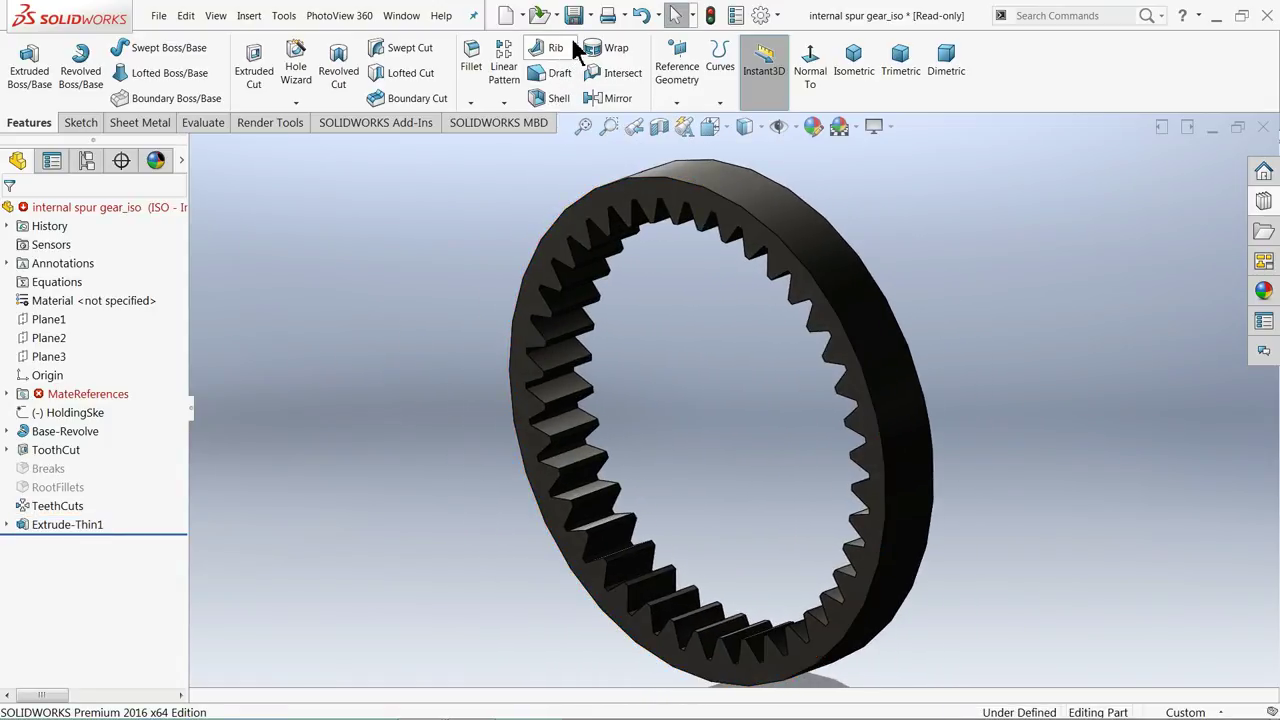
left_click(404, 18)
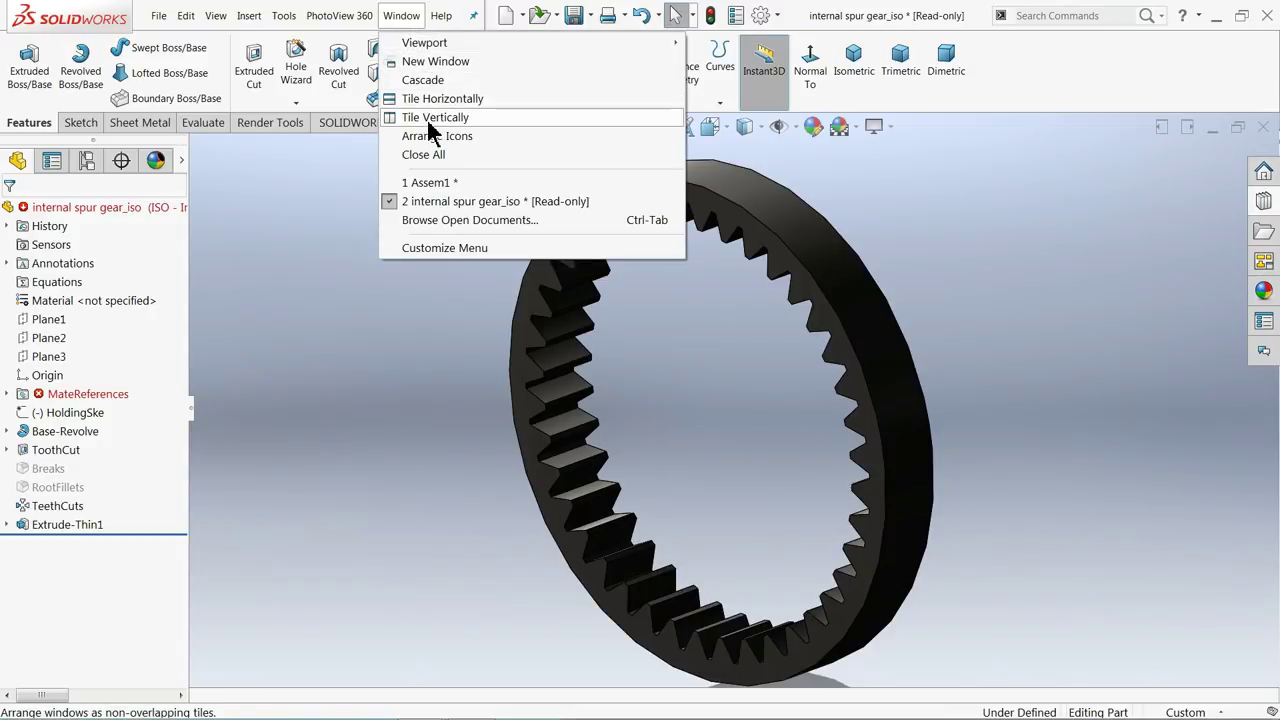
left_click(411, 188)
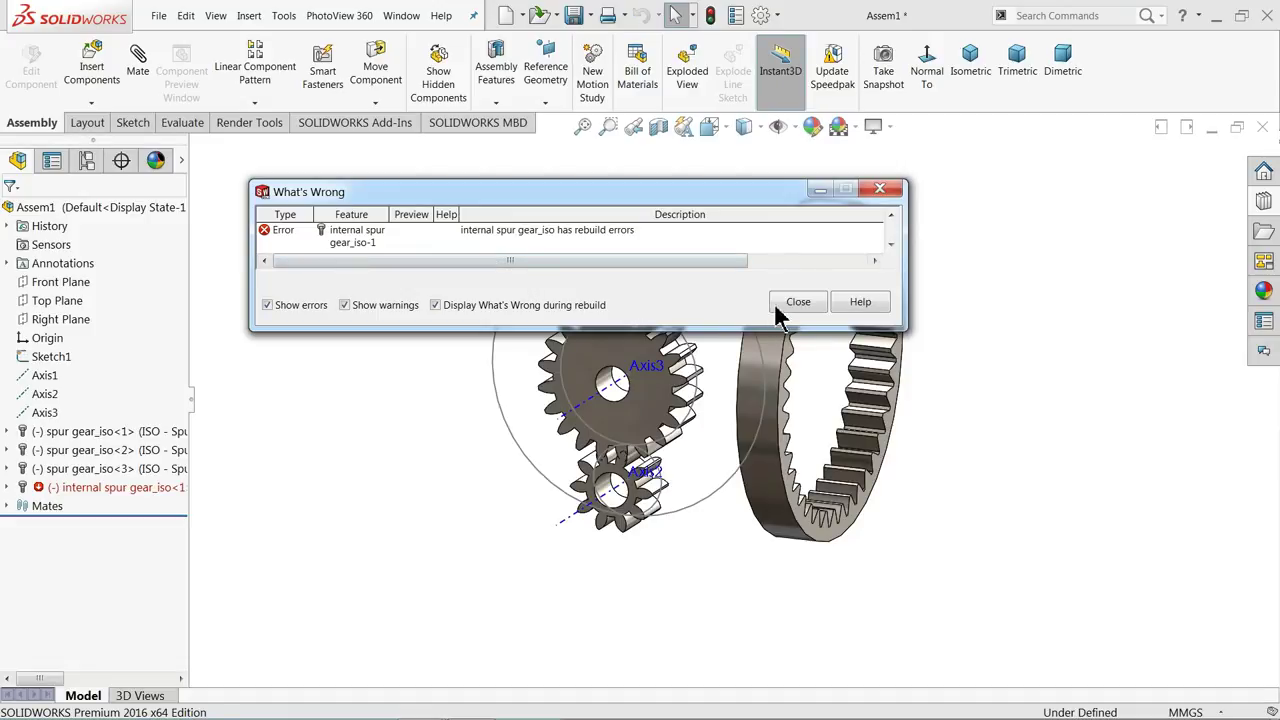
left_click(800, 304)
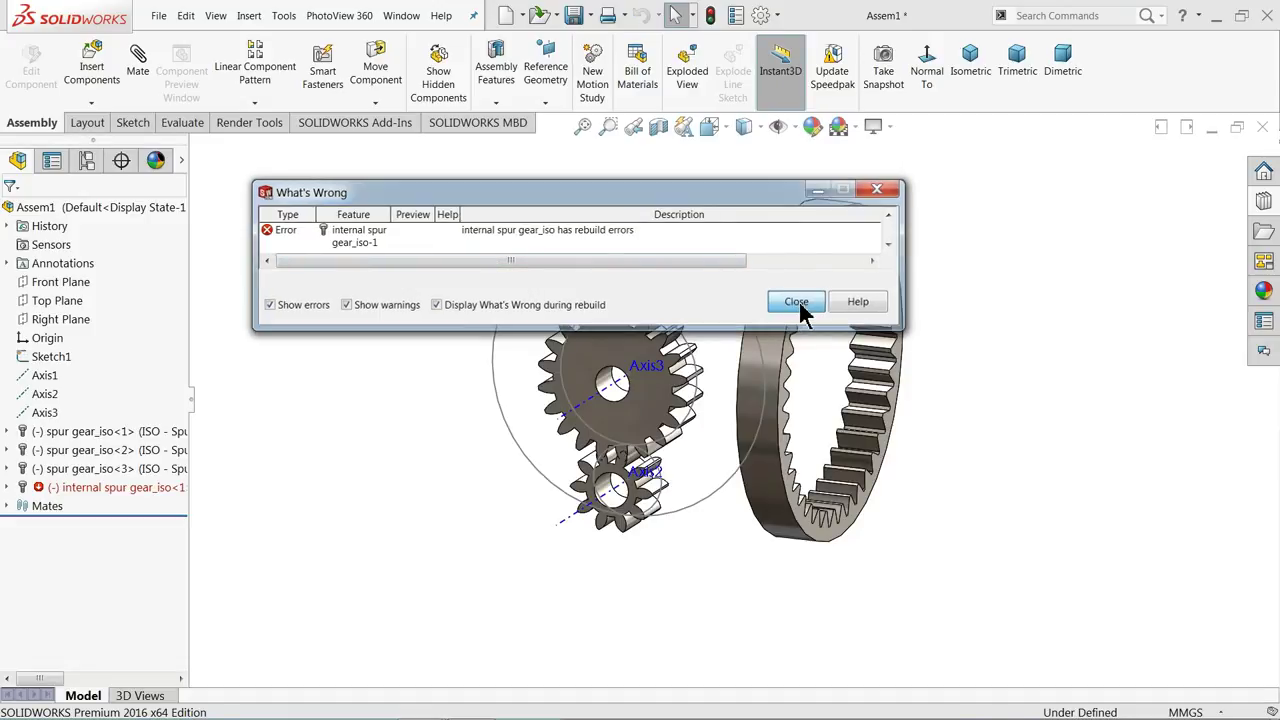
- Delete the internal gear's MateReferences, accepting the read-only warning
left_click(9, 488)
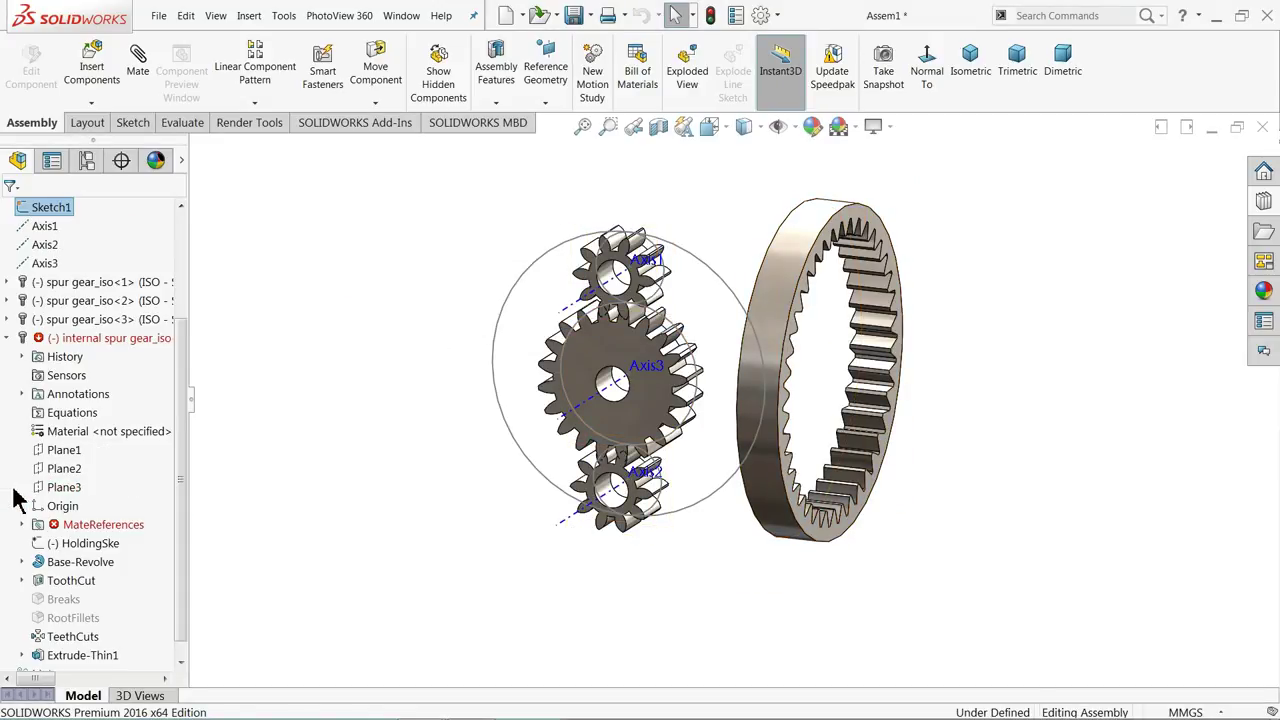
left_click(77, 526)
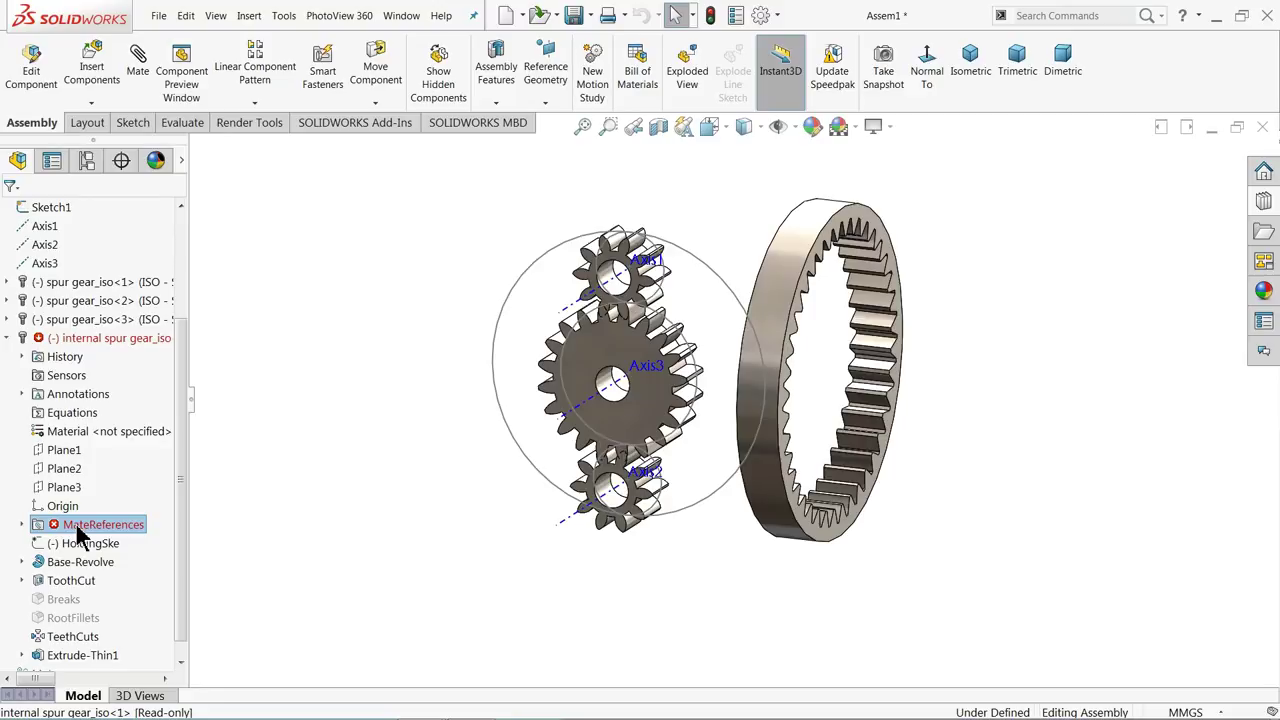
right_click(80, 535)
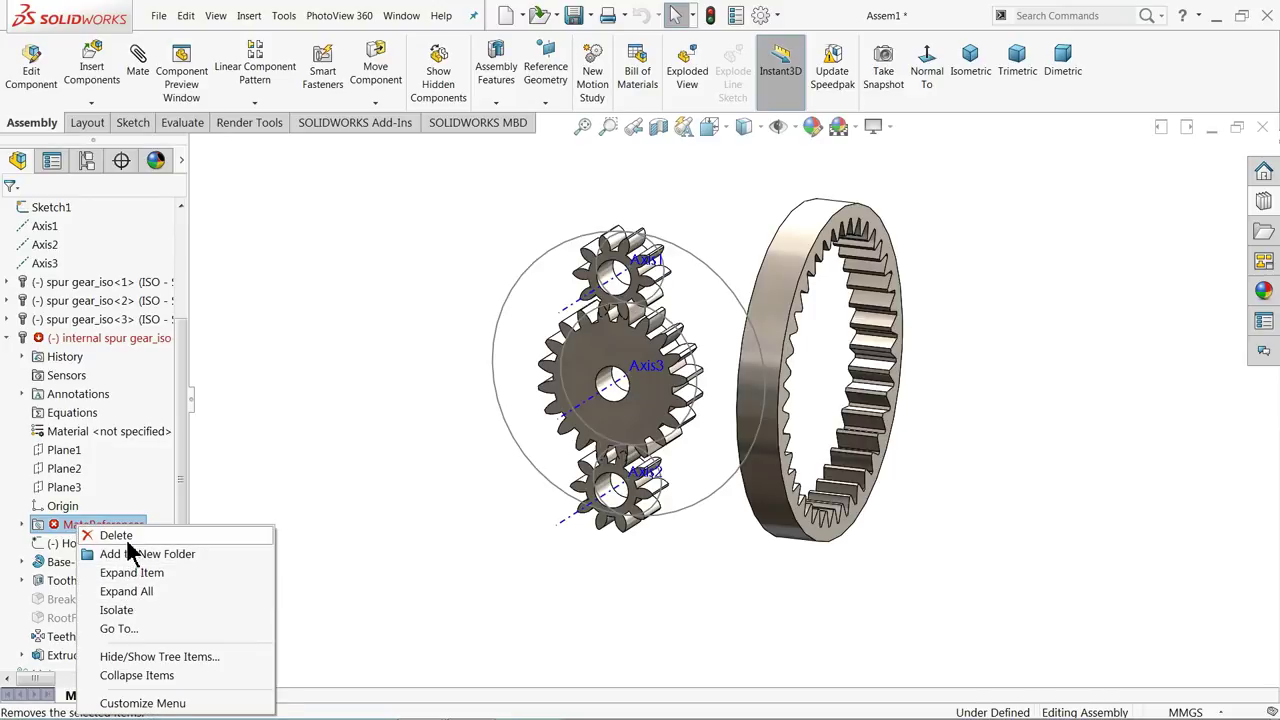
left_click(131, 538)
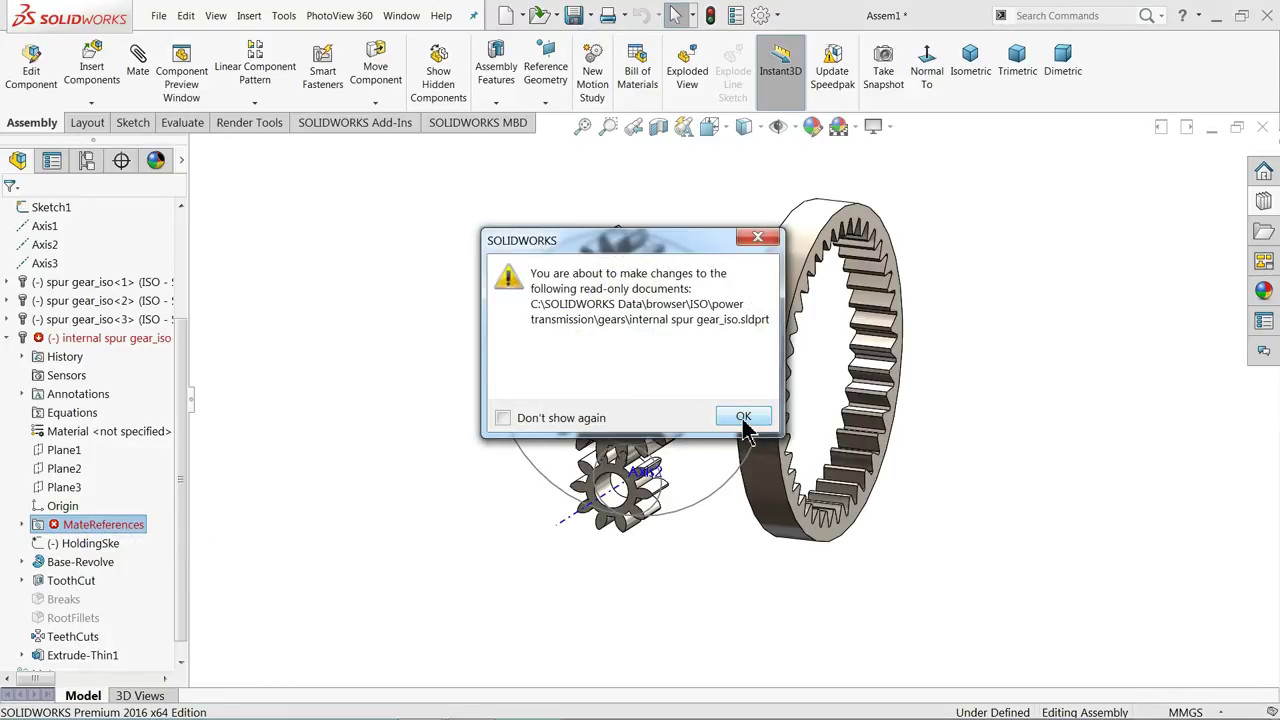
left_click(744, 420)
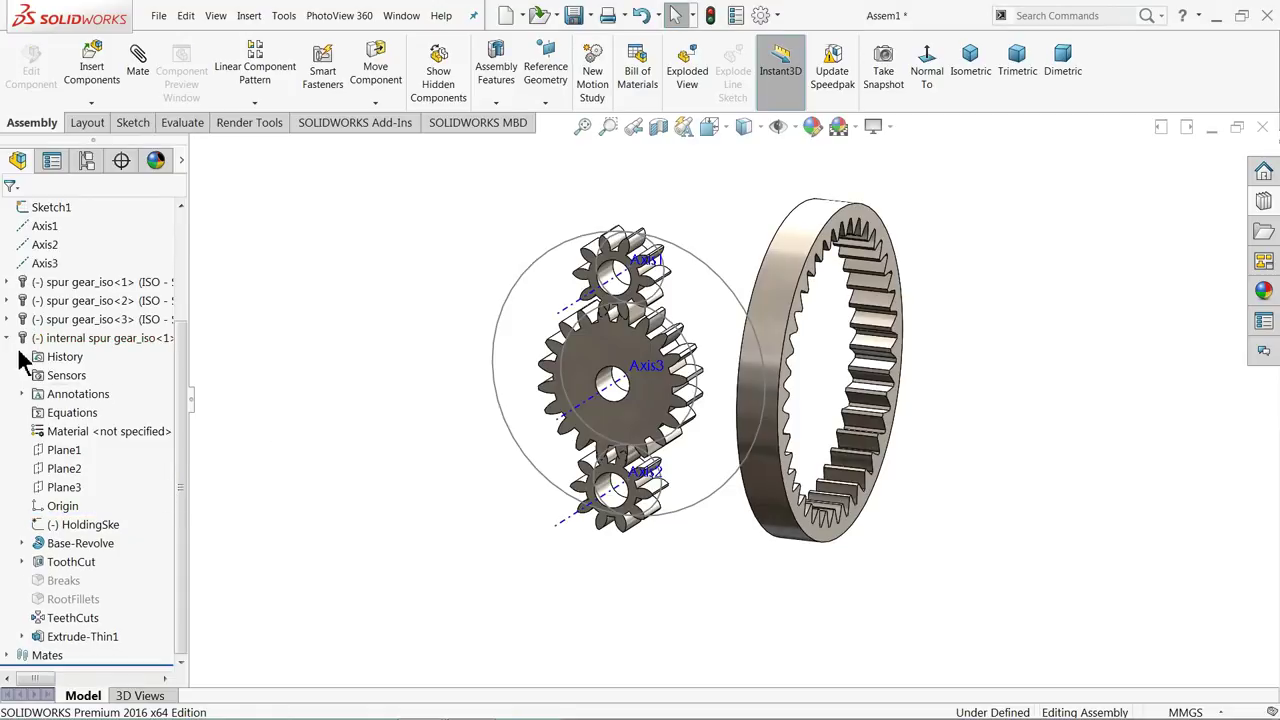
left_click(7, 338)
mouse_move(260, 380)
middle_mouse_down()
mouse_move(417, 400)
mouse_move(463, 364)
mouse_move(460, 397)
mouse_move(420, 363)
mouse_move(415, 432)
middle_mouse_up()
scroll(771, 407, "down", 3)
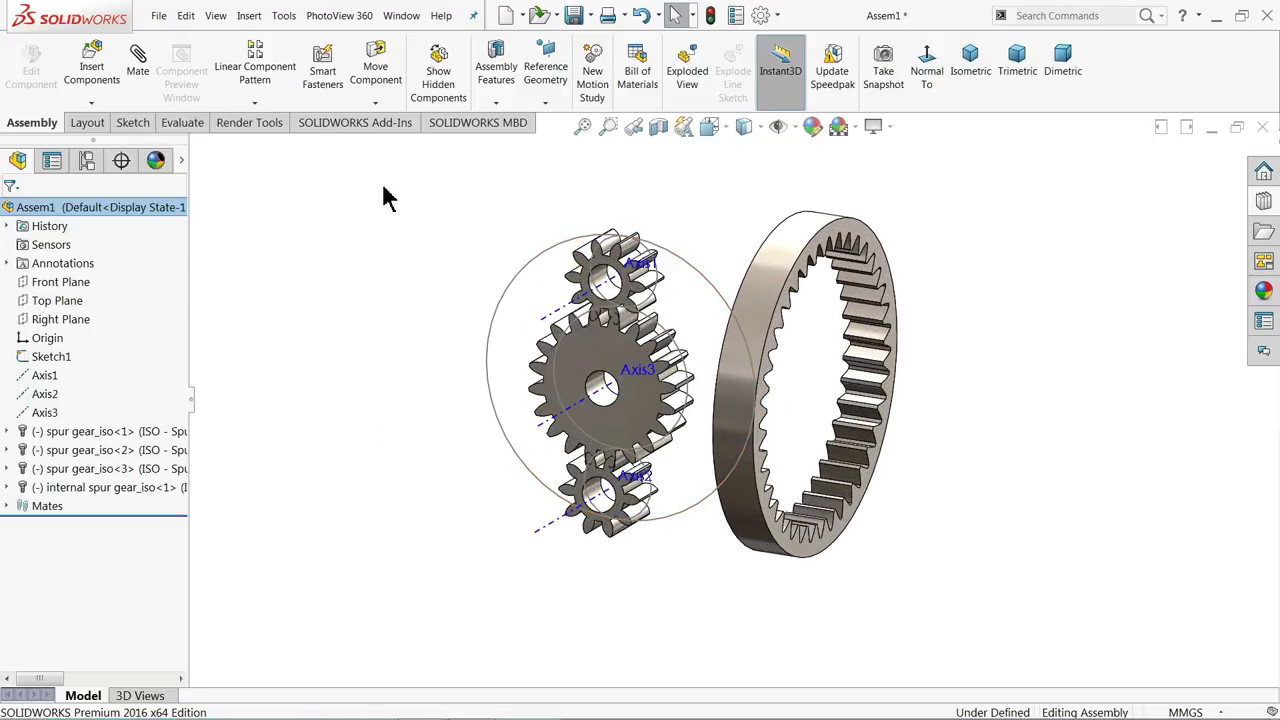
- Mate the internal ring gear concentric with Axis3
left_click(137, 76)
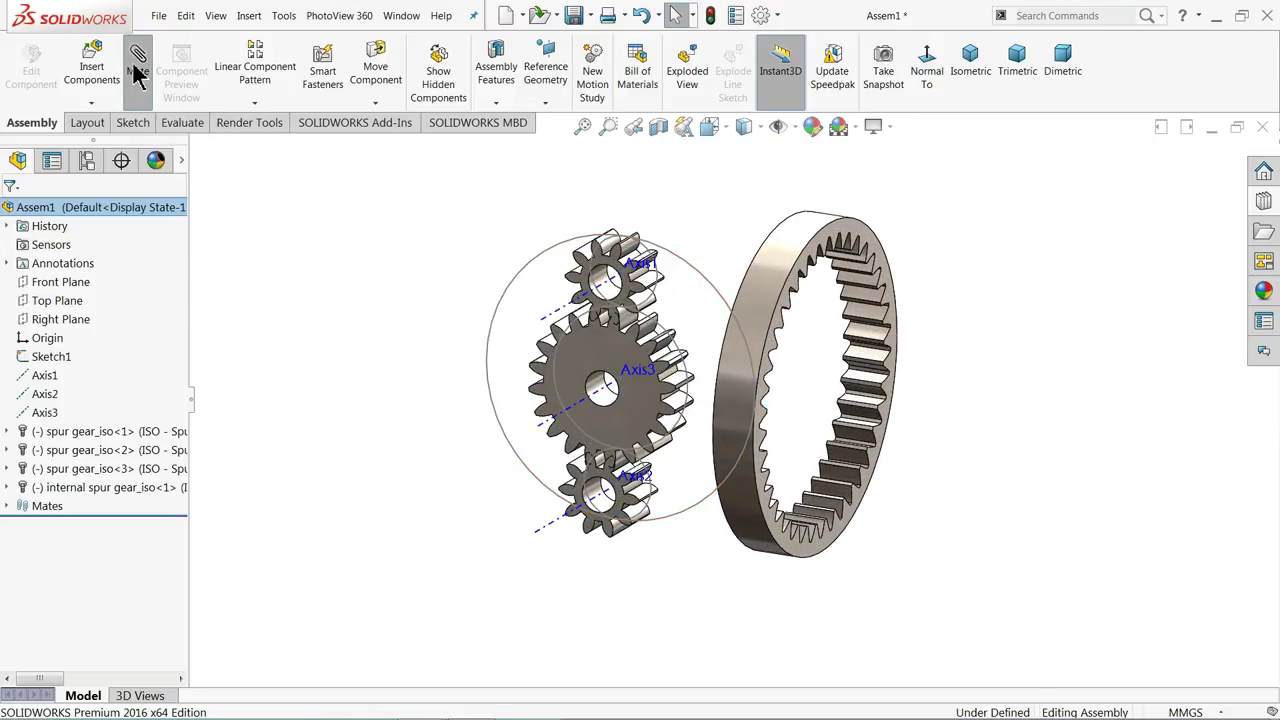
left_click(549, 428)
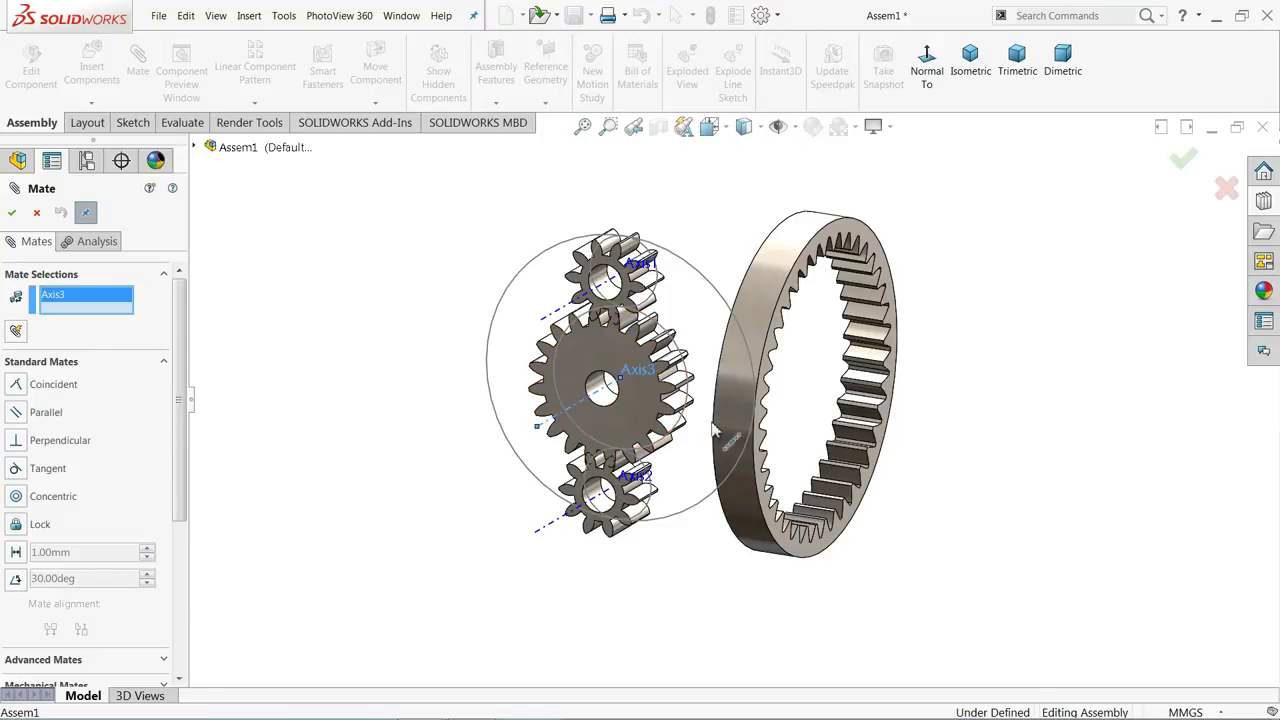
left_click(768, 293)
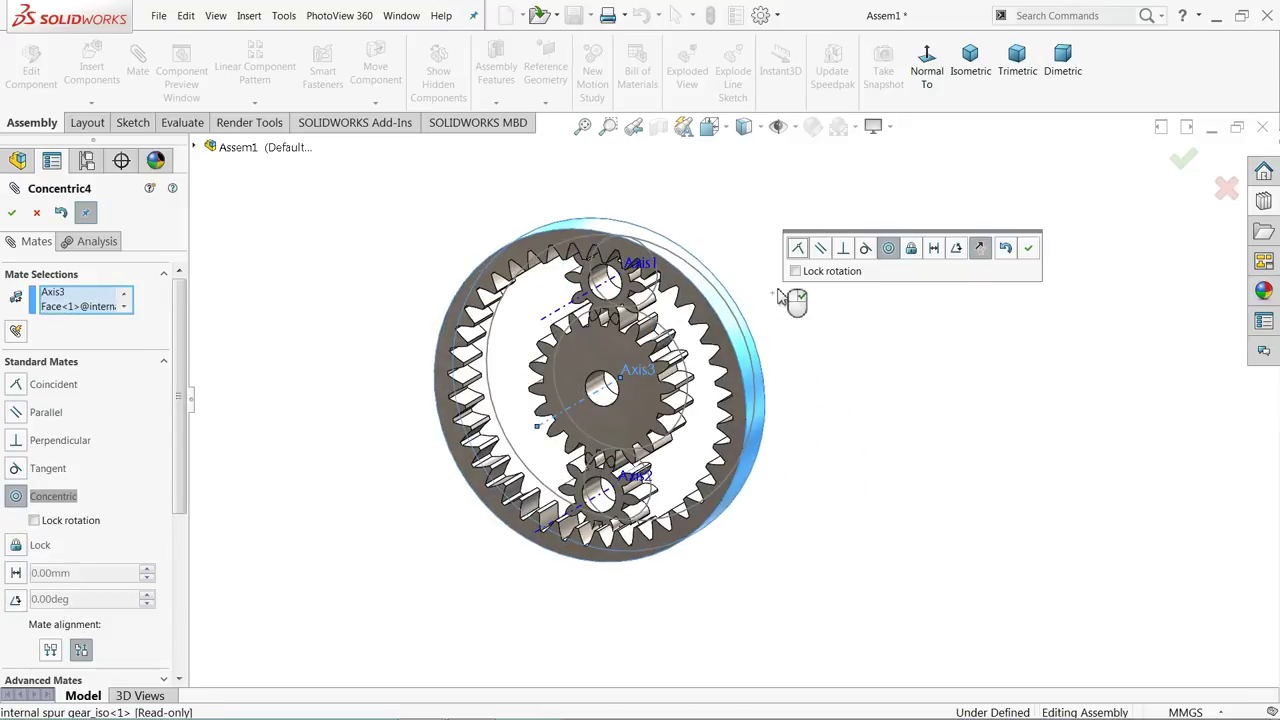
left_click(1028, 249)
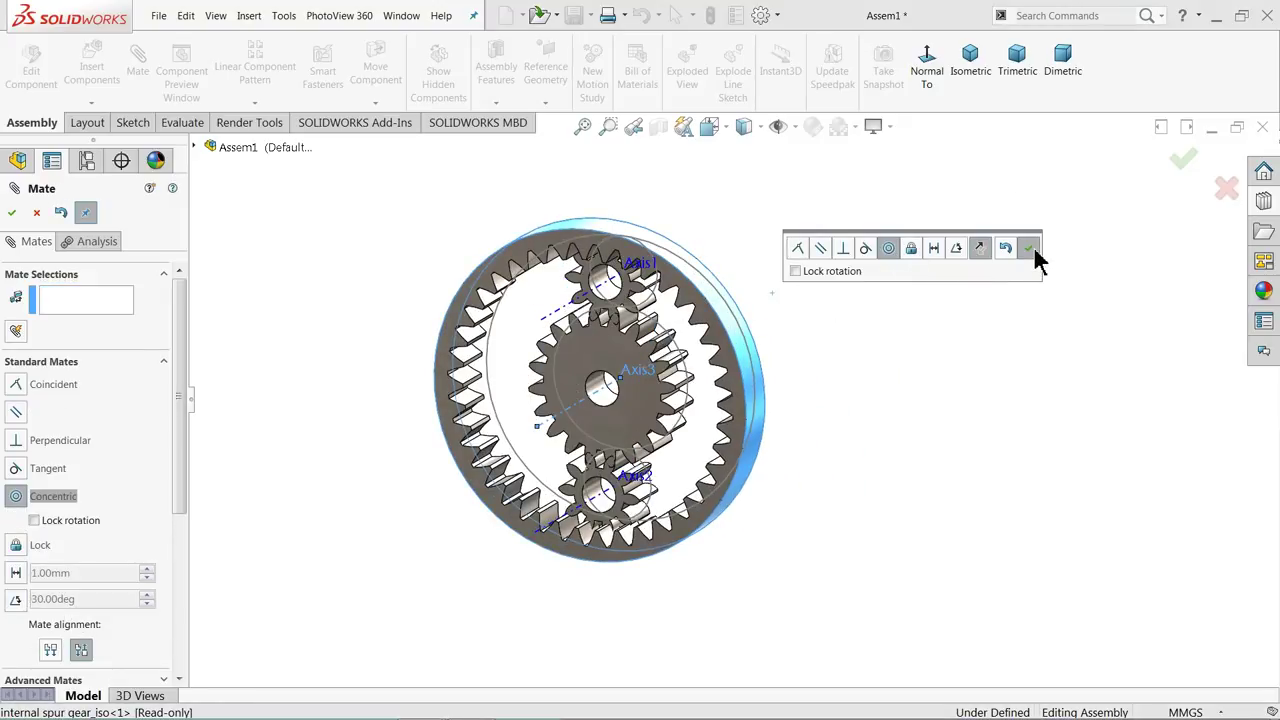
- Make the ring gear's face coincident with the Front Plane, then view the gears face-on
left_click(195, 148)
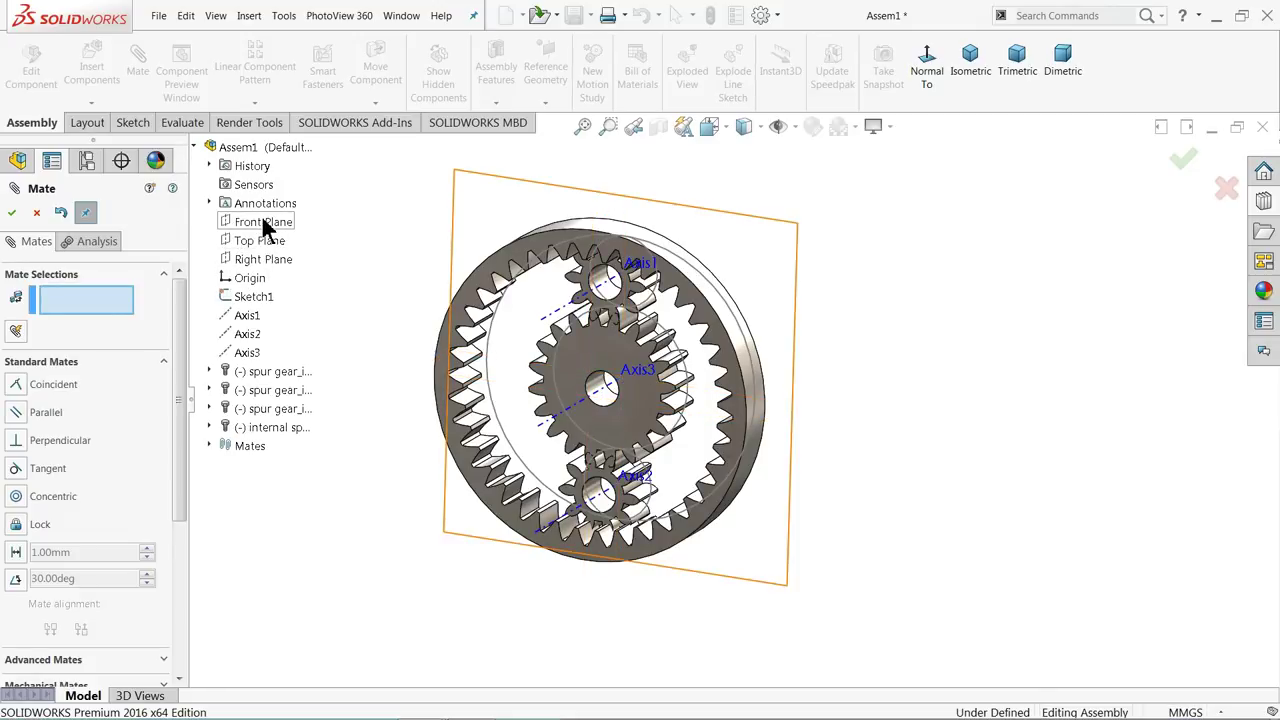
left_click(265, 222)
middle_click_drag(857, 300, 755, 311)
scroll(560, 290, "down", 3)
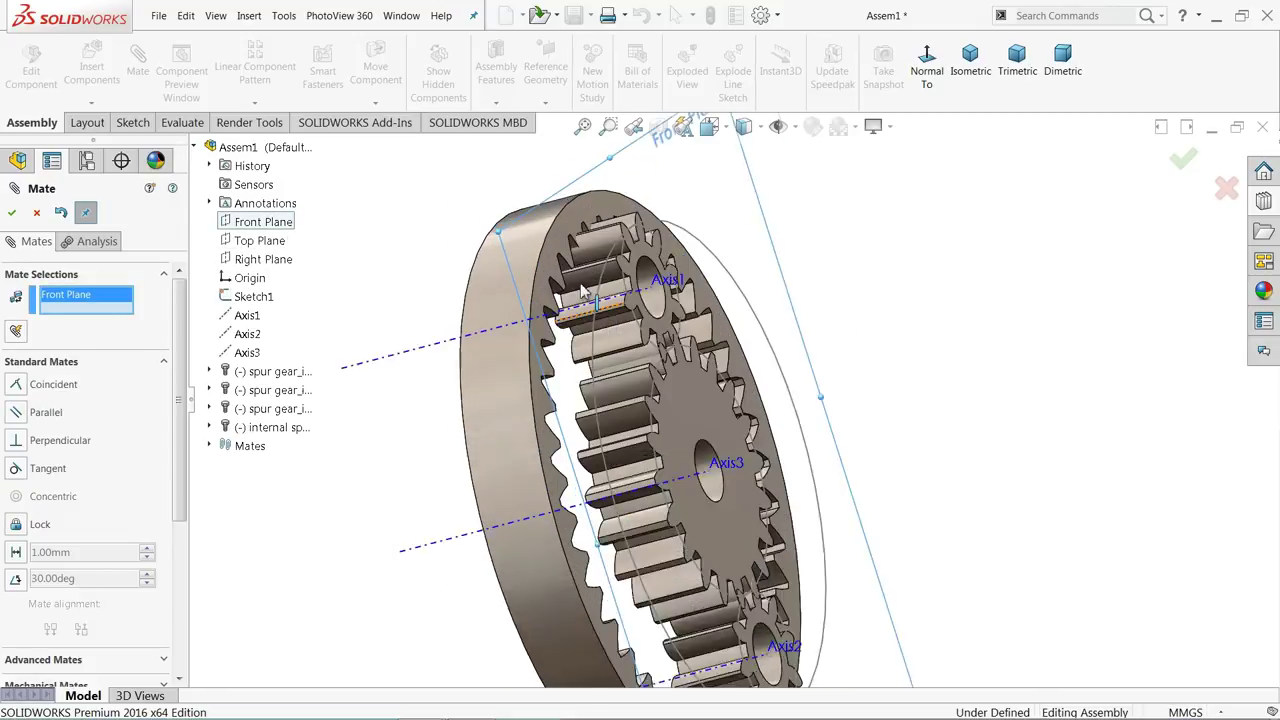
left_click(552, 280)
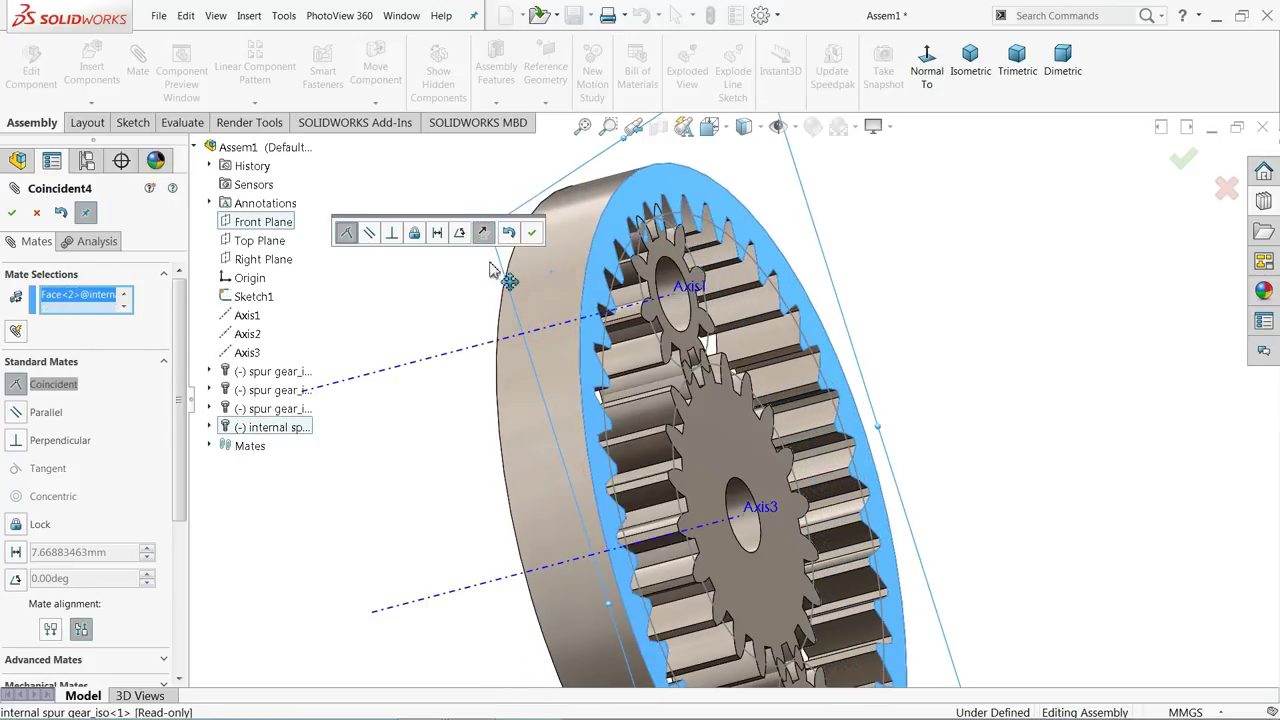
left_click(531, 232)
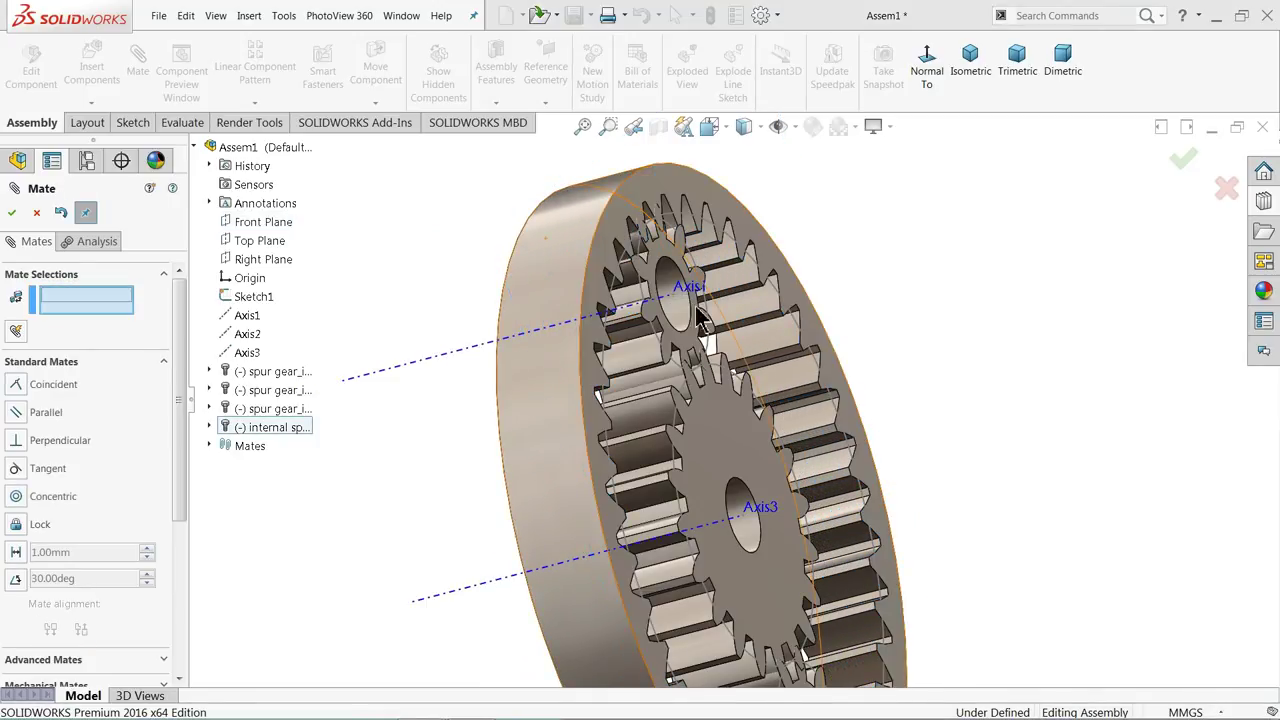
scroll(770, 420, "up", 5)
mouse_move(780, 360)
middle_mouse_down()
mouse_move(857, 357)
mouse_move(900, 383)
mouse_move(929, 354)
mouse_move(877, 380)
mouse_move(879, 395)
middle_mouse_up()
scroll(800, 470, "down", 2)
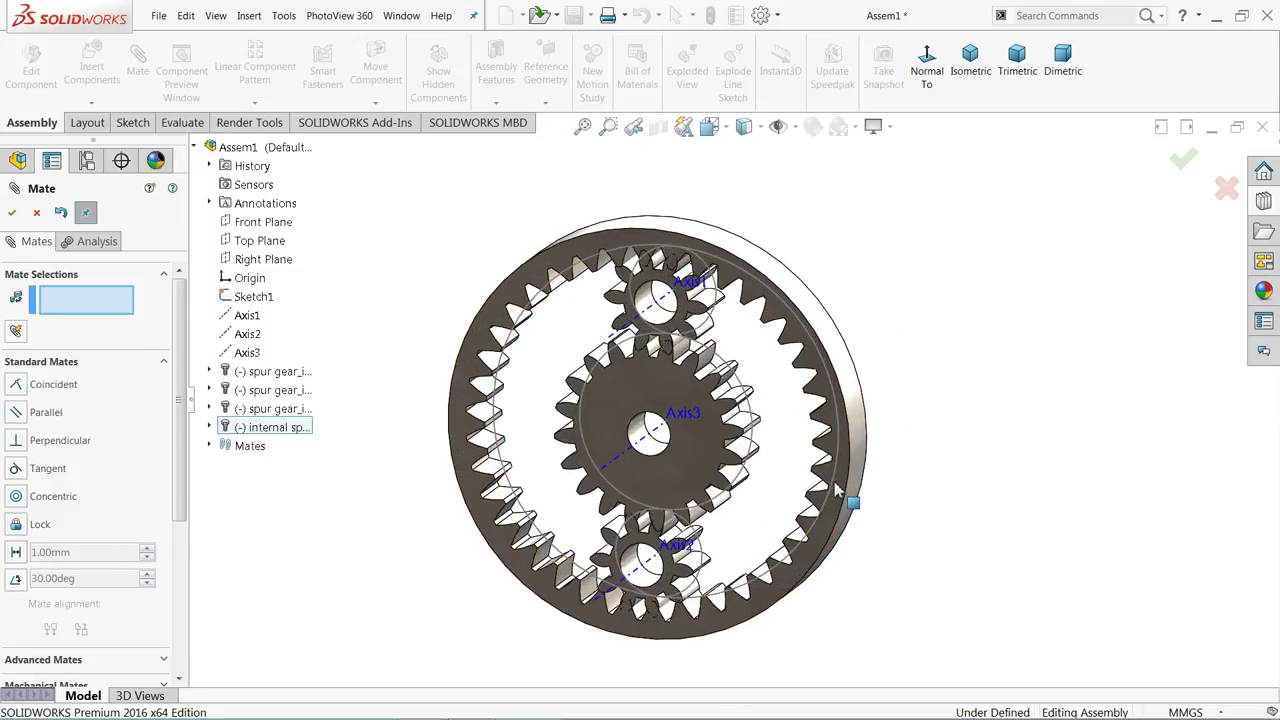
scroll(808, 508, "down", 2)
scroll(700, 480, "up", 1)
key("ctrl+1")
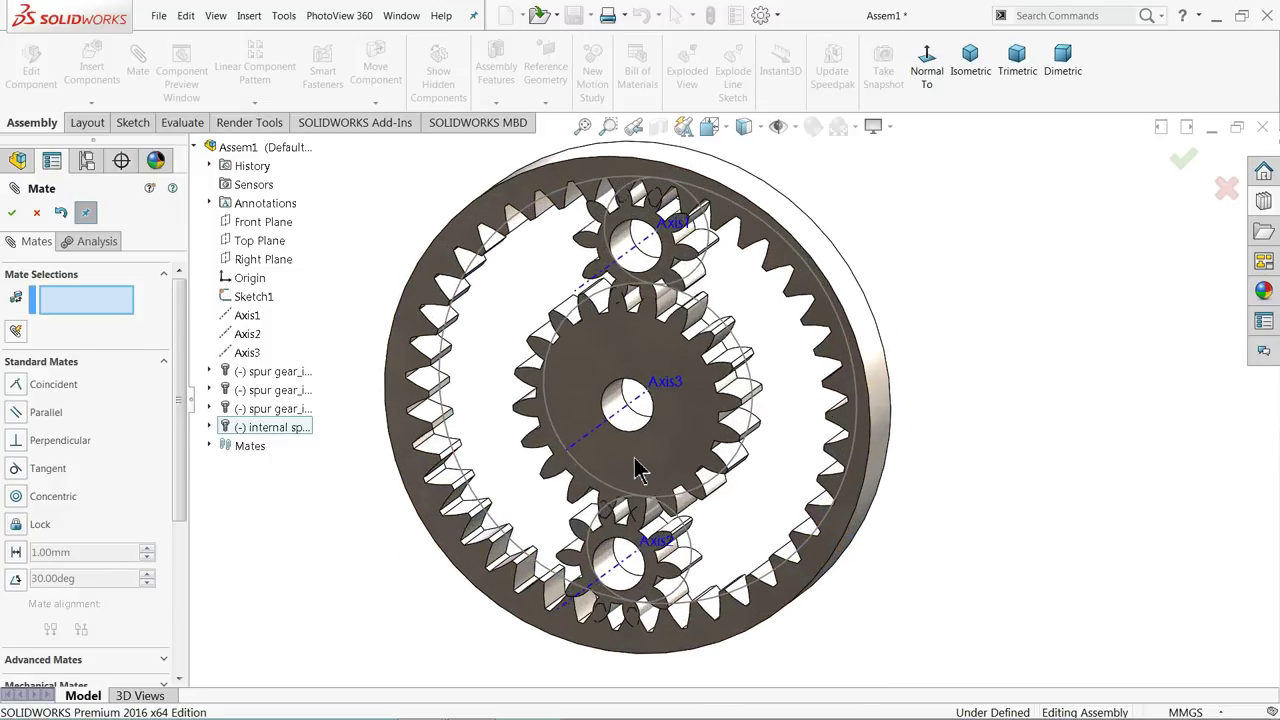
mouse_move(571, 457)
middle_mouse_down()
mouse_move(580, 389)
mouse_move(578, 422)
middle_mouse_up()
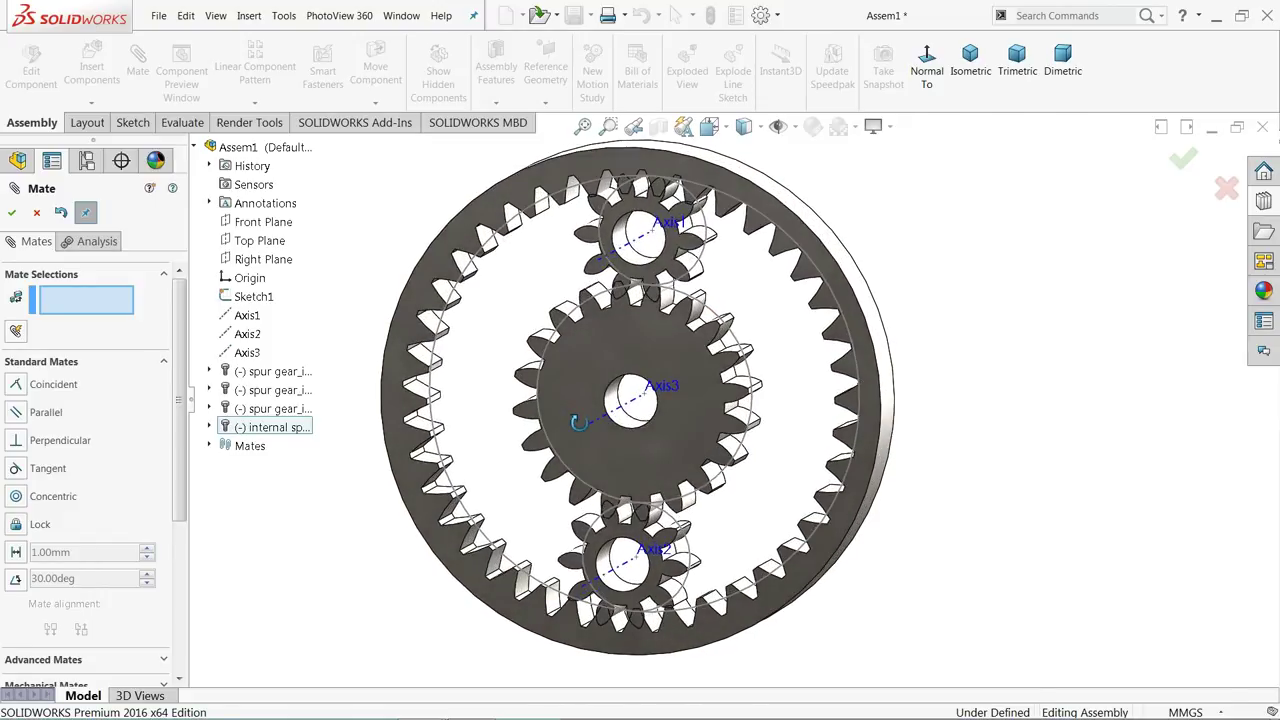
- Open the internal ring gear part for editing, dismissing the read-only warning
left_click(37, 212)
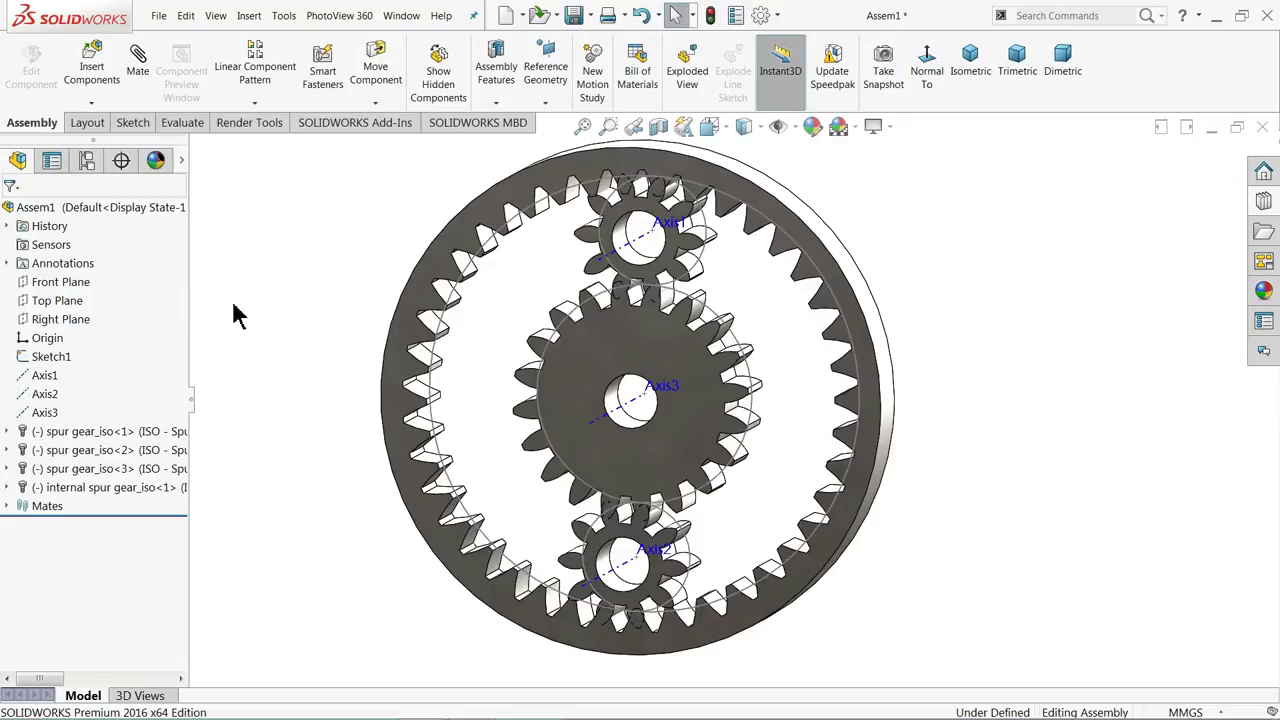
left_click(506, 232)
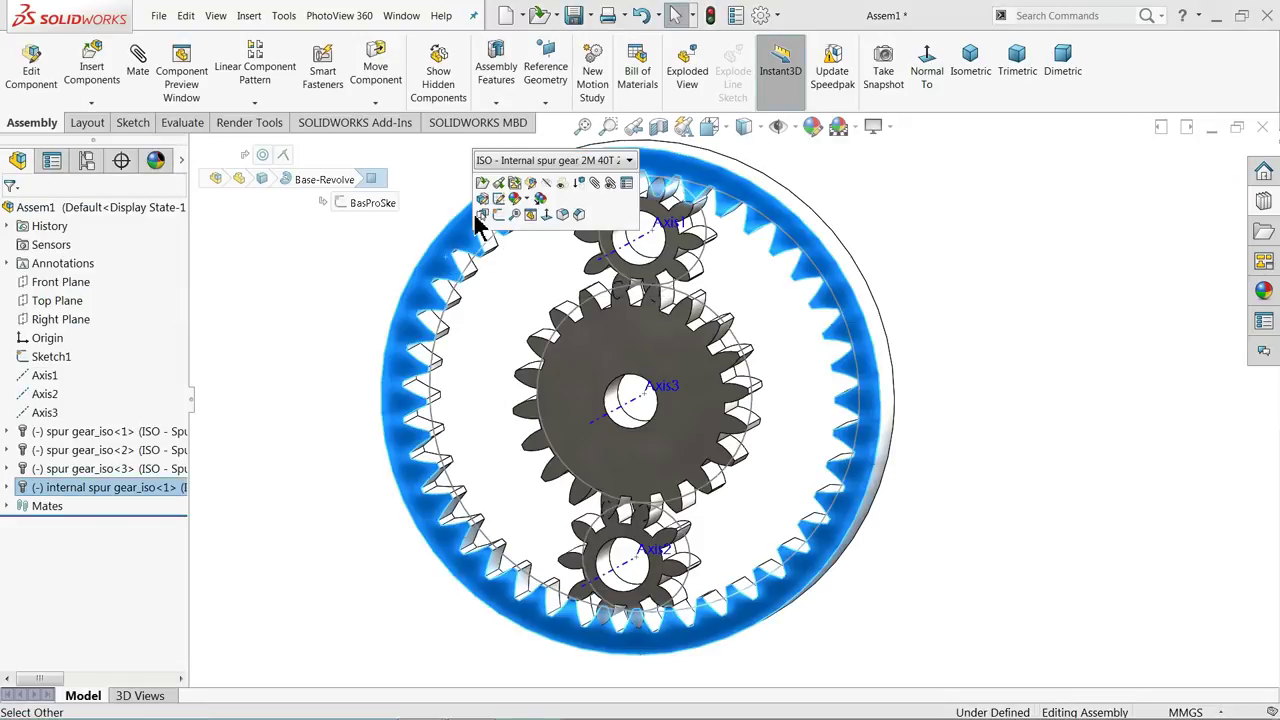
left_click(487, 195)
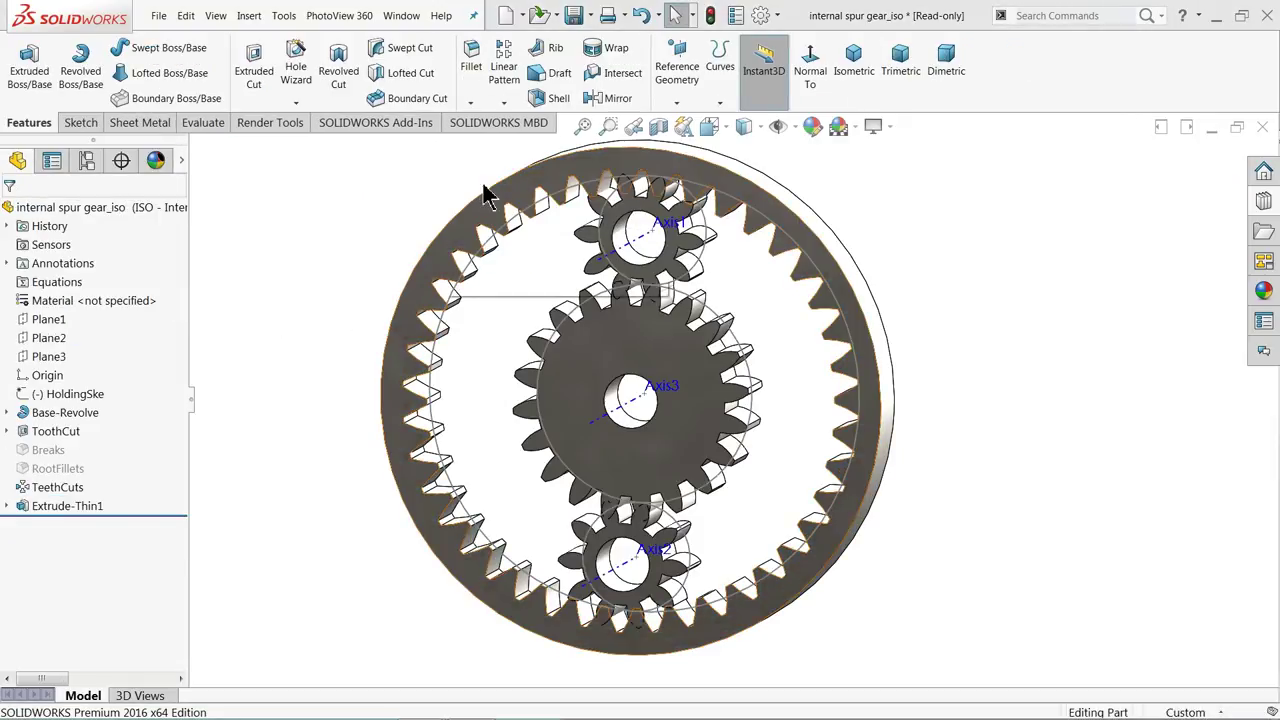
left_click(740, 402)
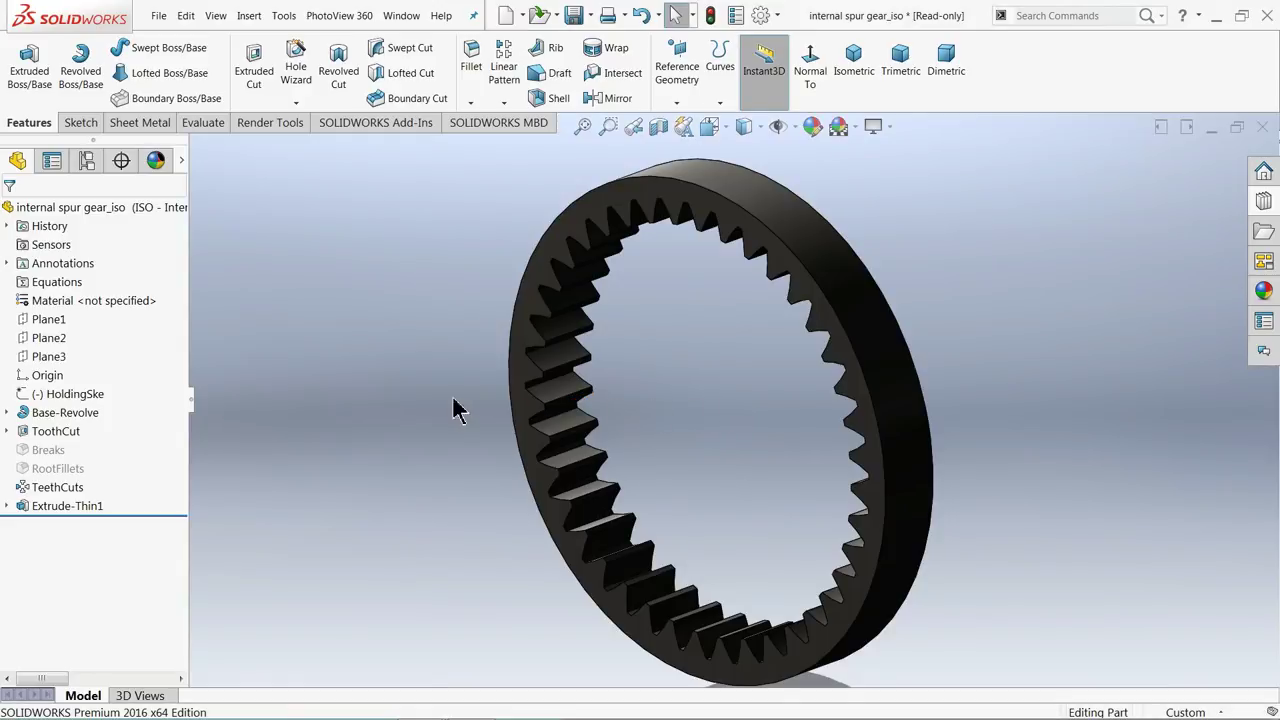
- Change the ring gear's Extrude-Thin1 wall thickness to 2 mm
left_click(22, 510)
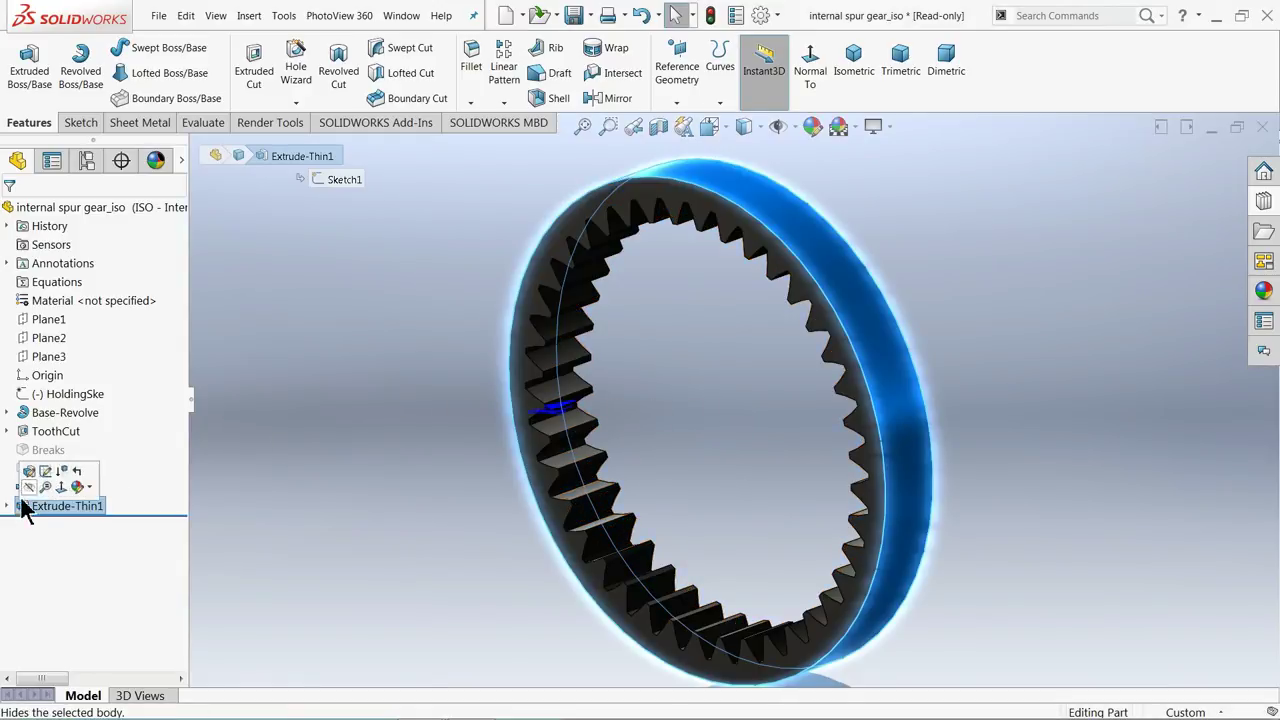
left_click(32, 480)
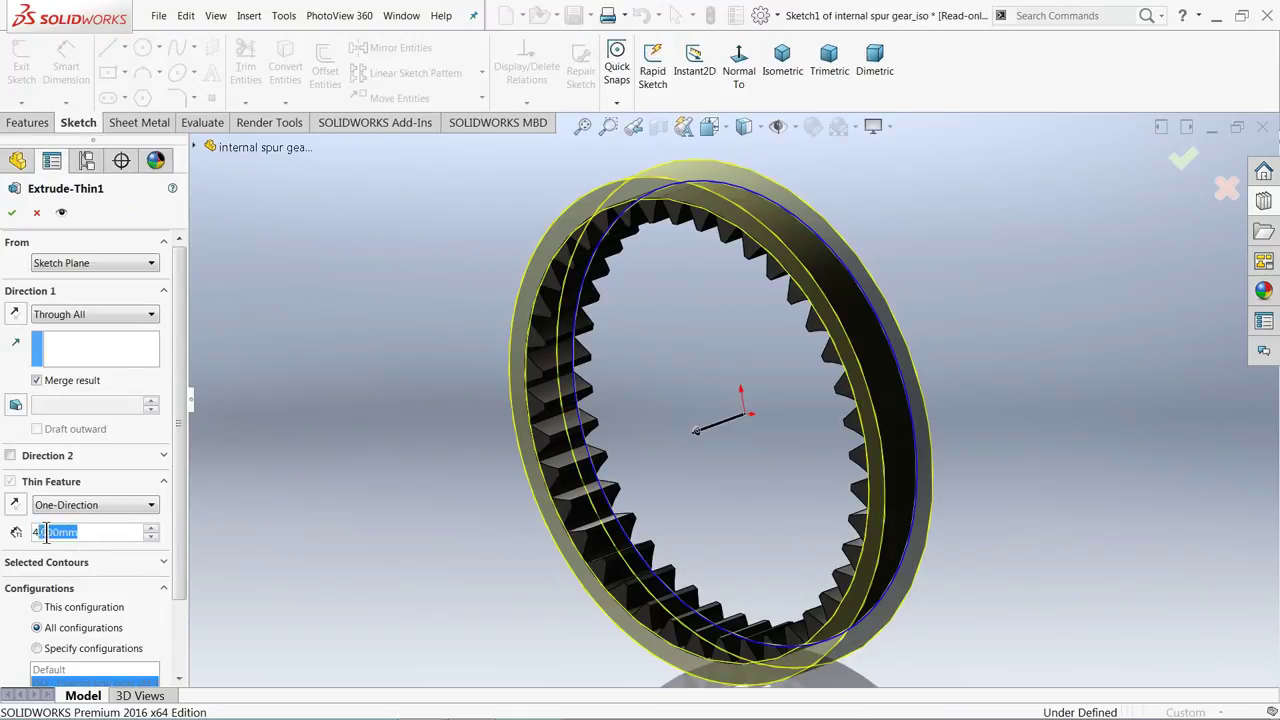
type("2")
key("Return")
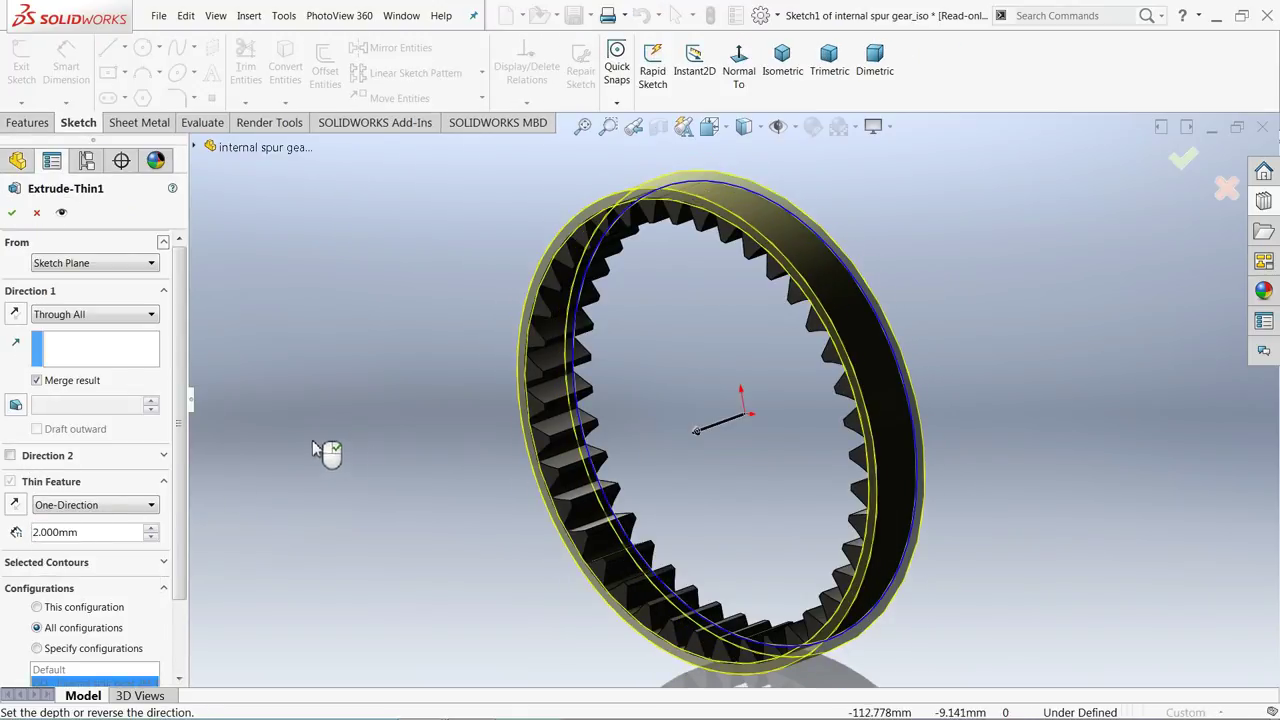
left_click(12, 213)
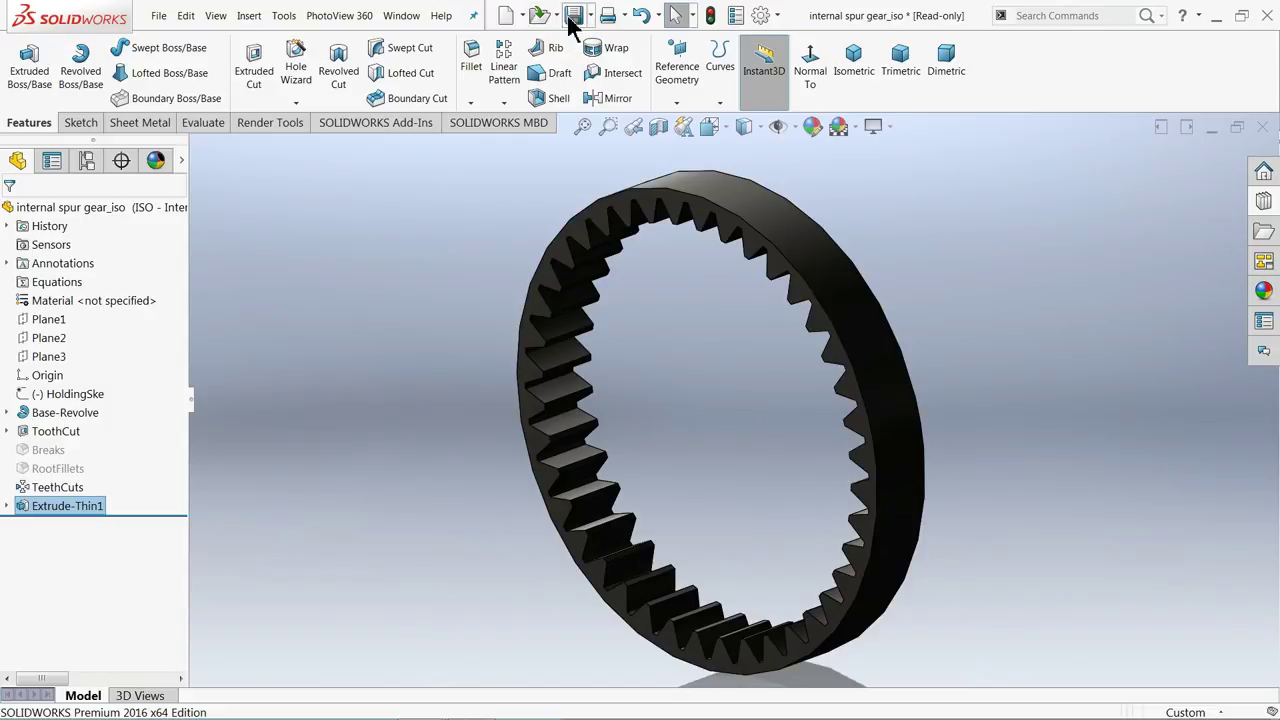
left_click(401, 15)
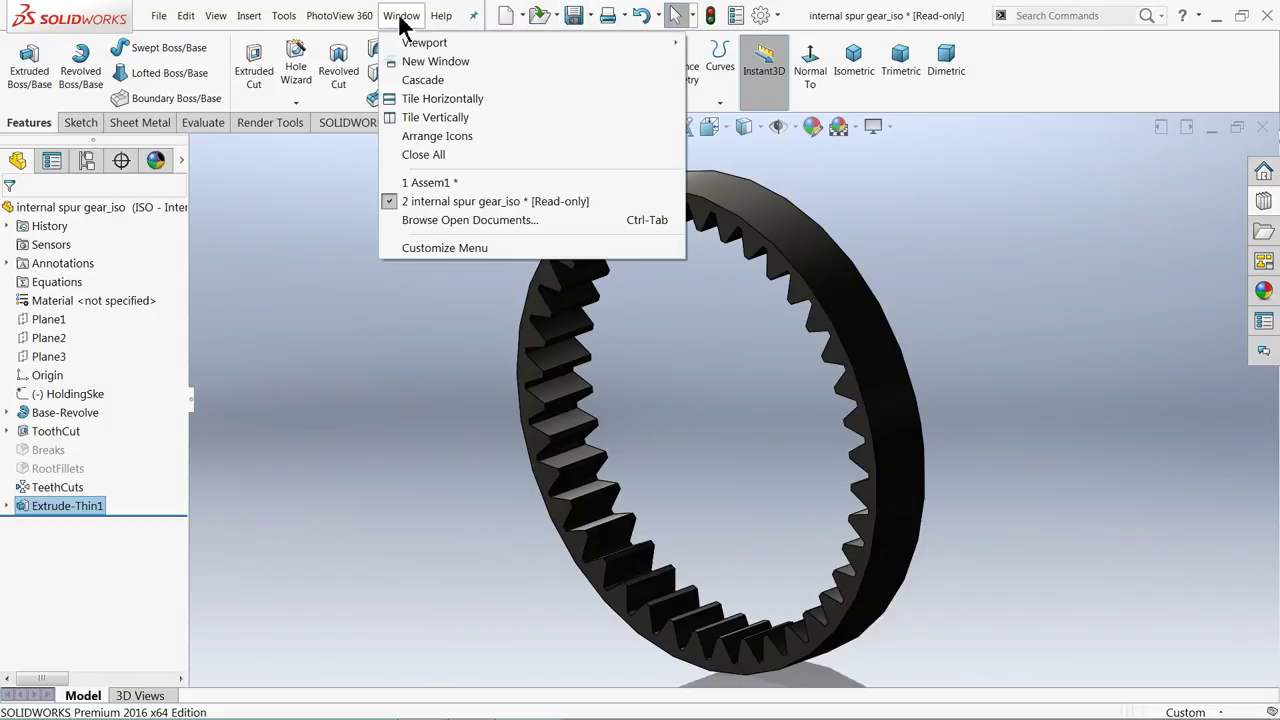
- In Assem1, set both shaded and wireframe Image Quality sliders to High in Document Properties
left_click(425, 183)
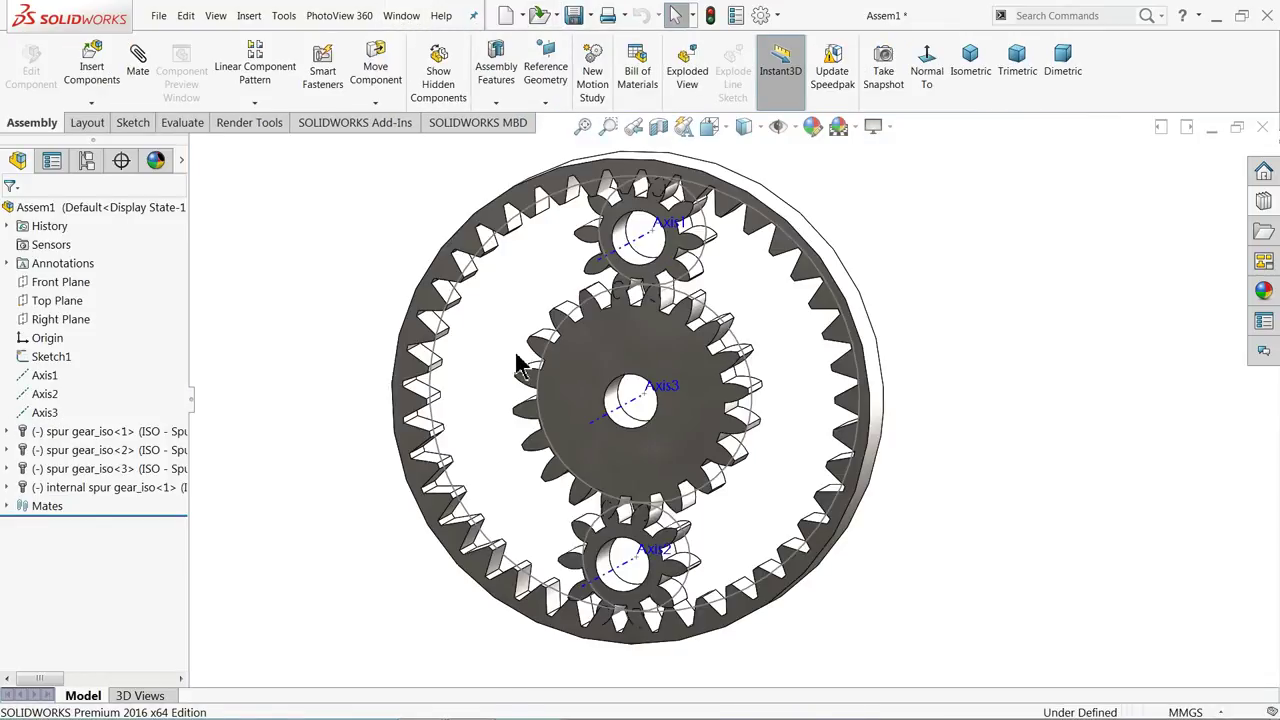
middle_click_drag(318, 363, 309, 366)
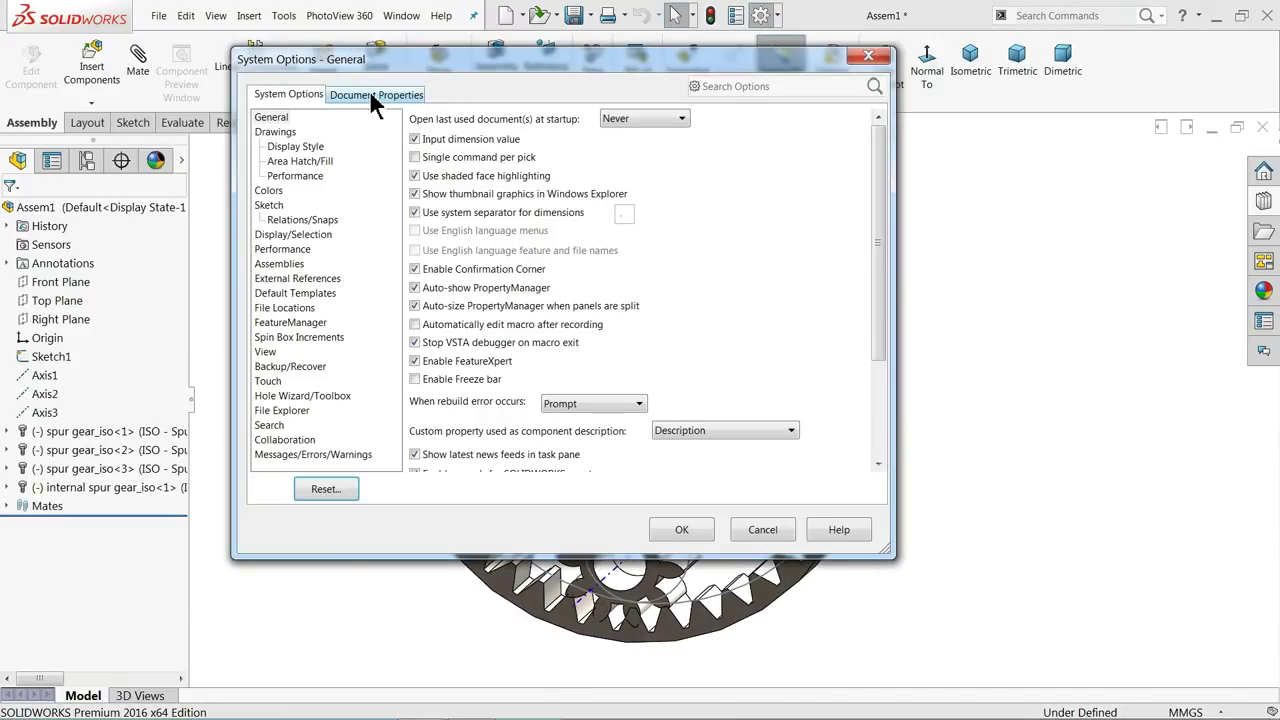
left_click(371, 95)
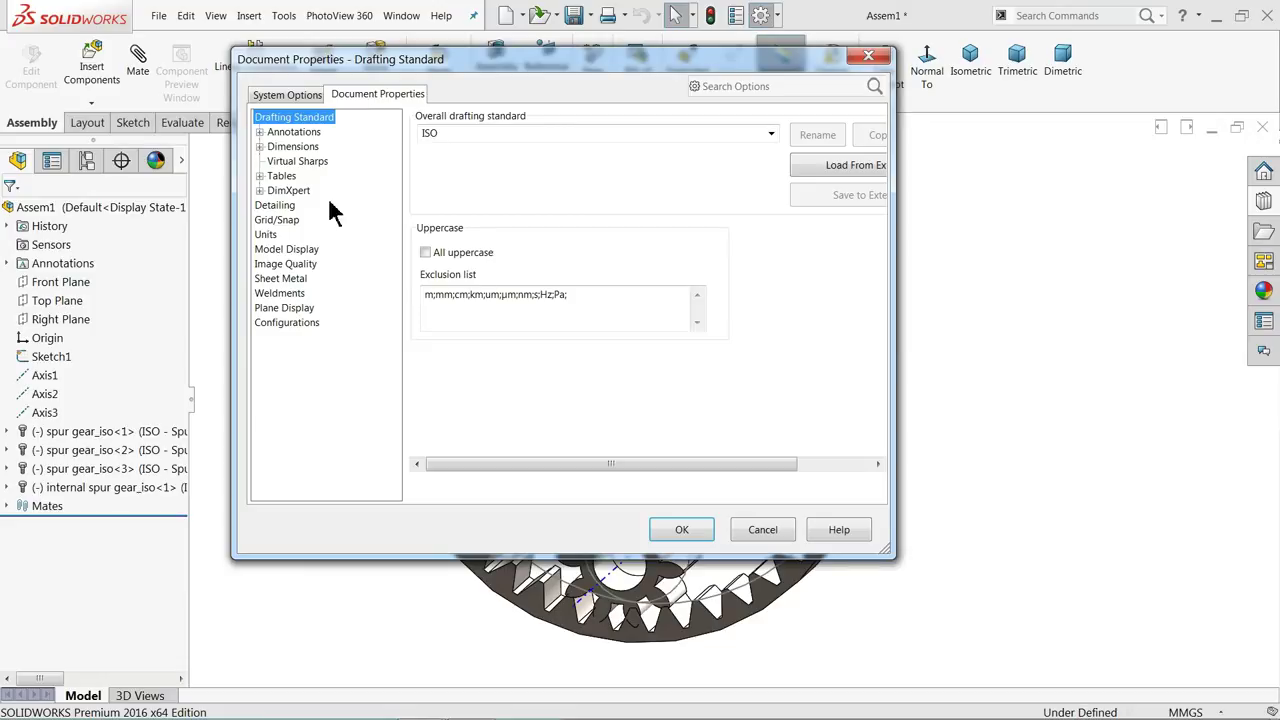
left_click(290, 264)
left_click_drag(566, 148, 715, 148)
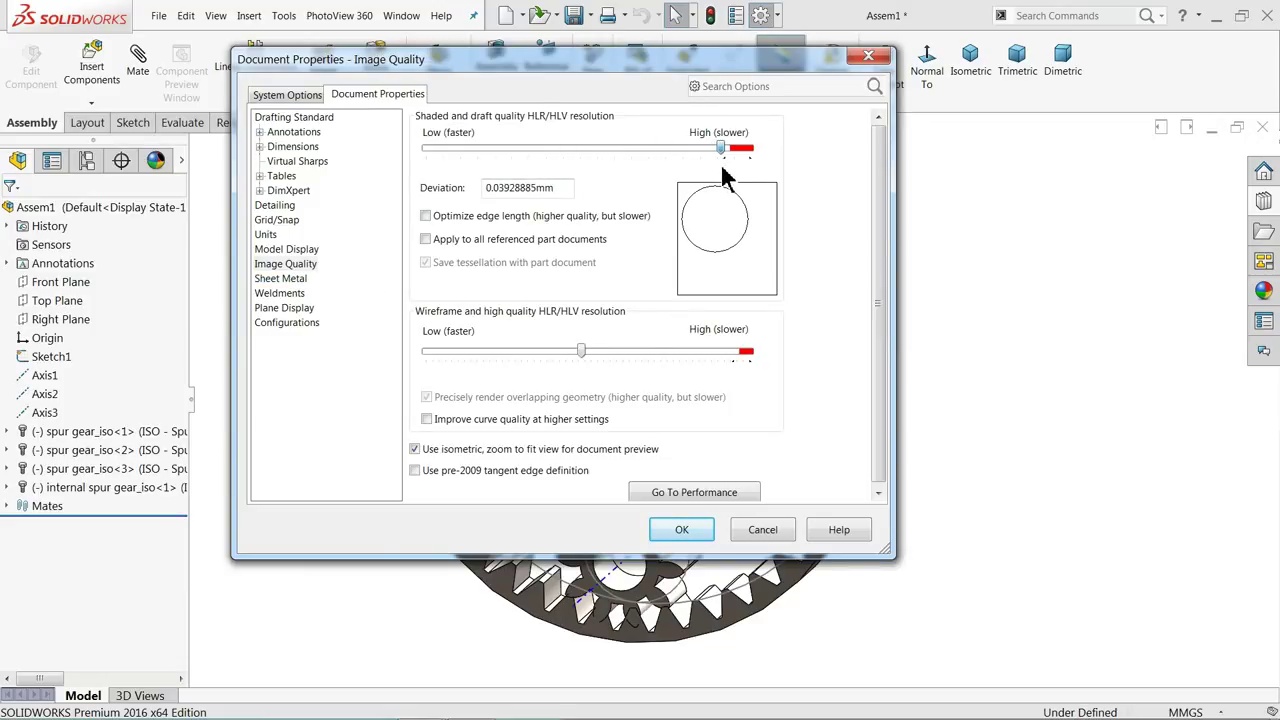
left_click_drag(683, 362, 740, 369)
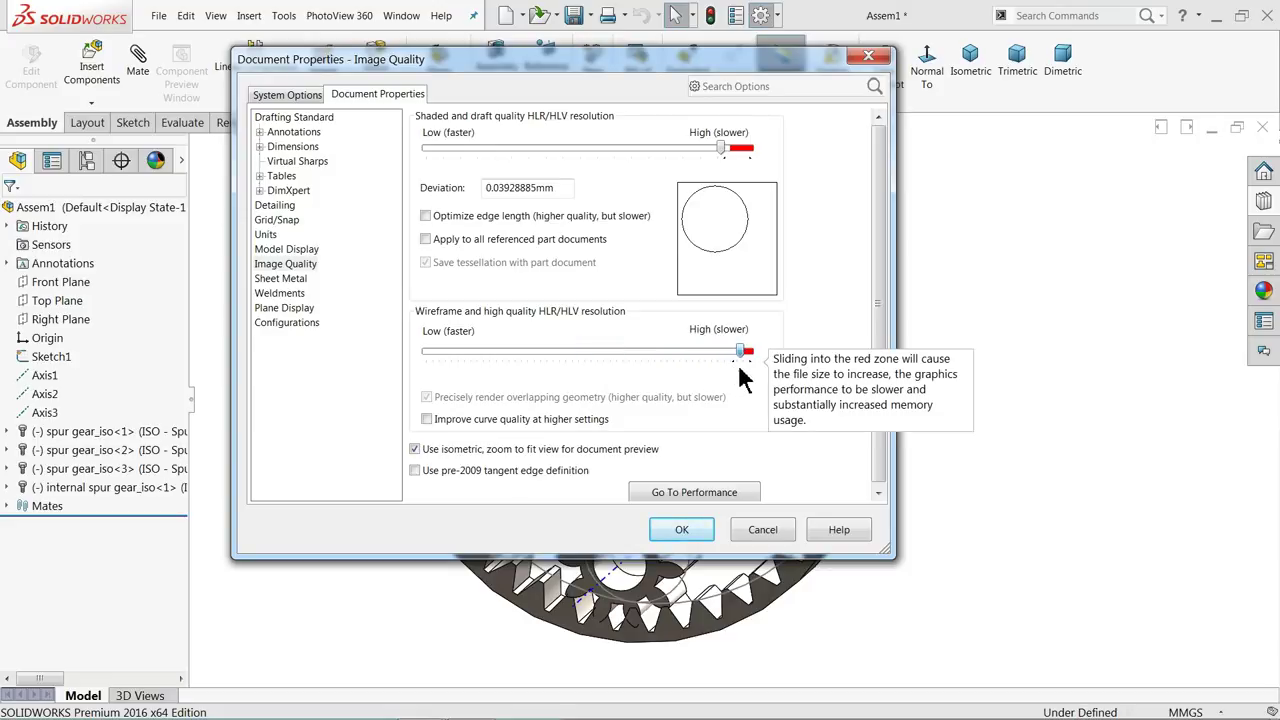
left_click(683, 531)
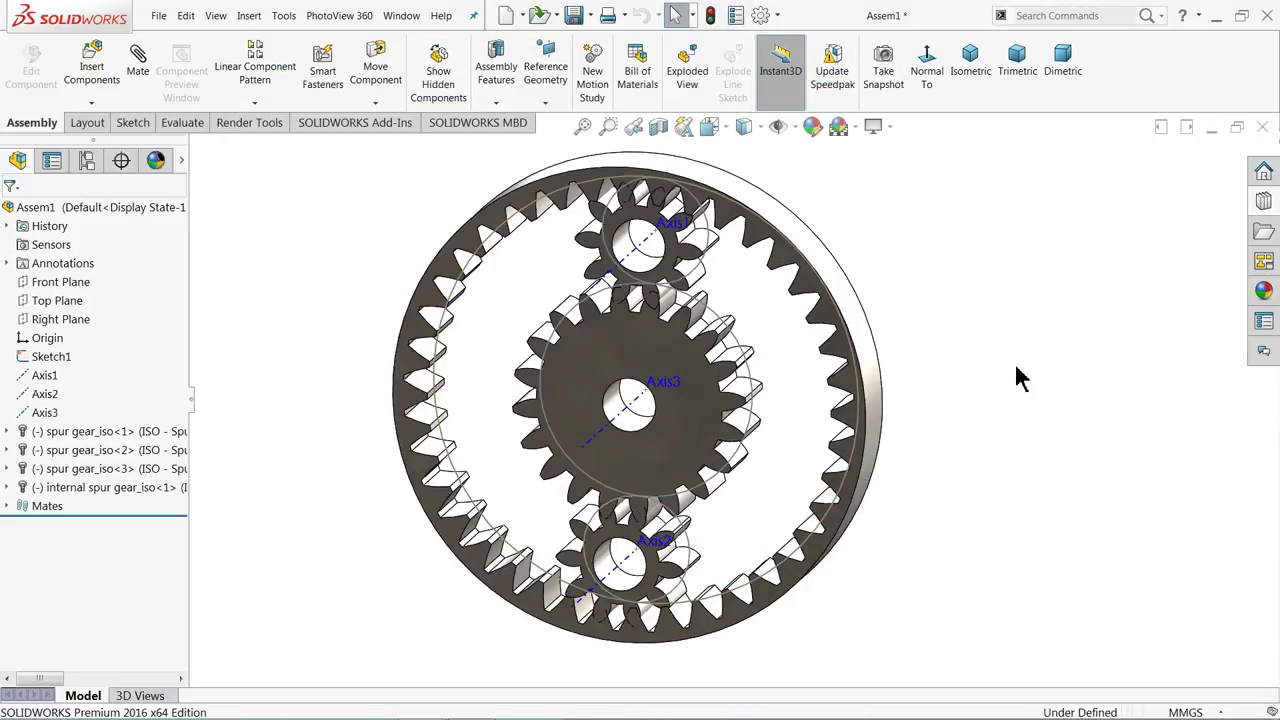
middle_click_drag(985, 380, 930, 378)
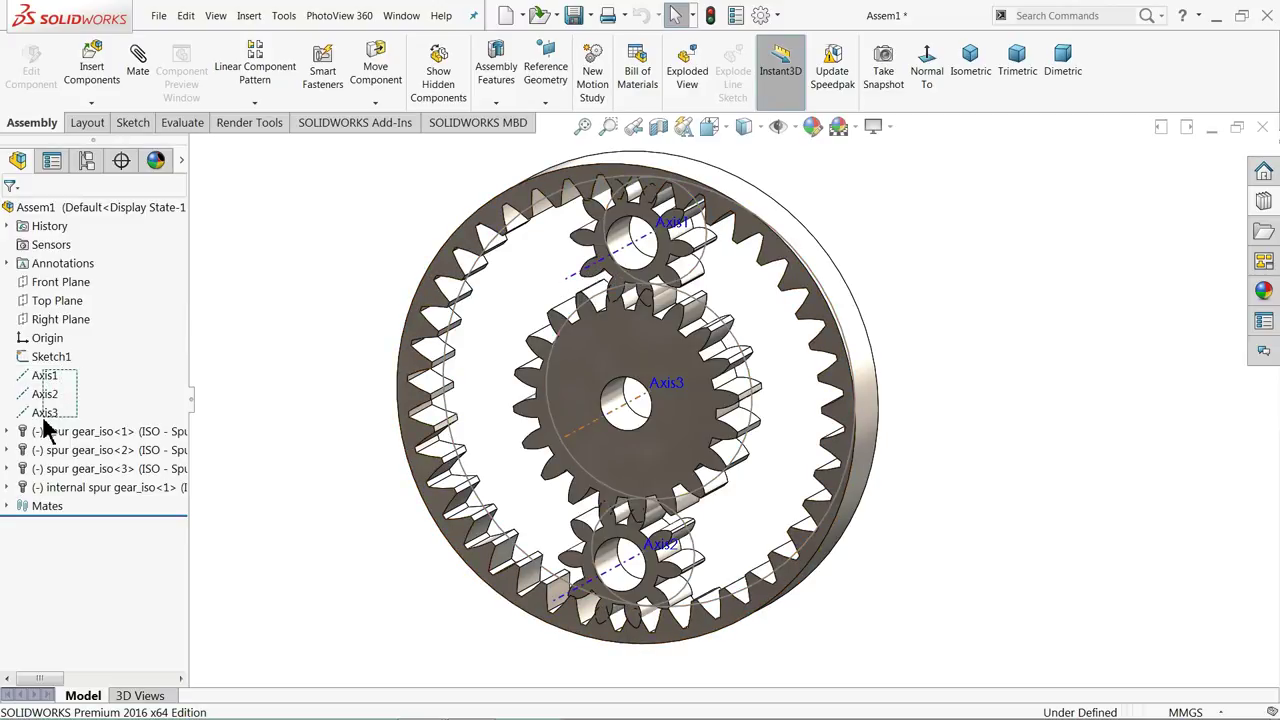
- Hide Axis1, Axis2, Axis3 and Sketch1 so only the gears show
left_click_drag(77, 369, 43, 420)
right_click(45, 418)
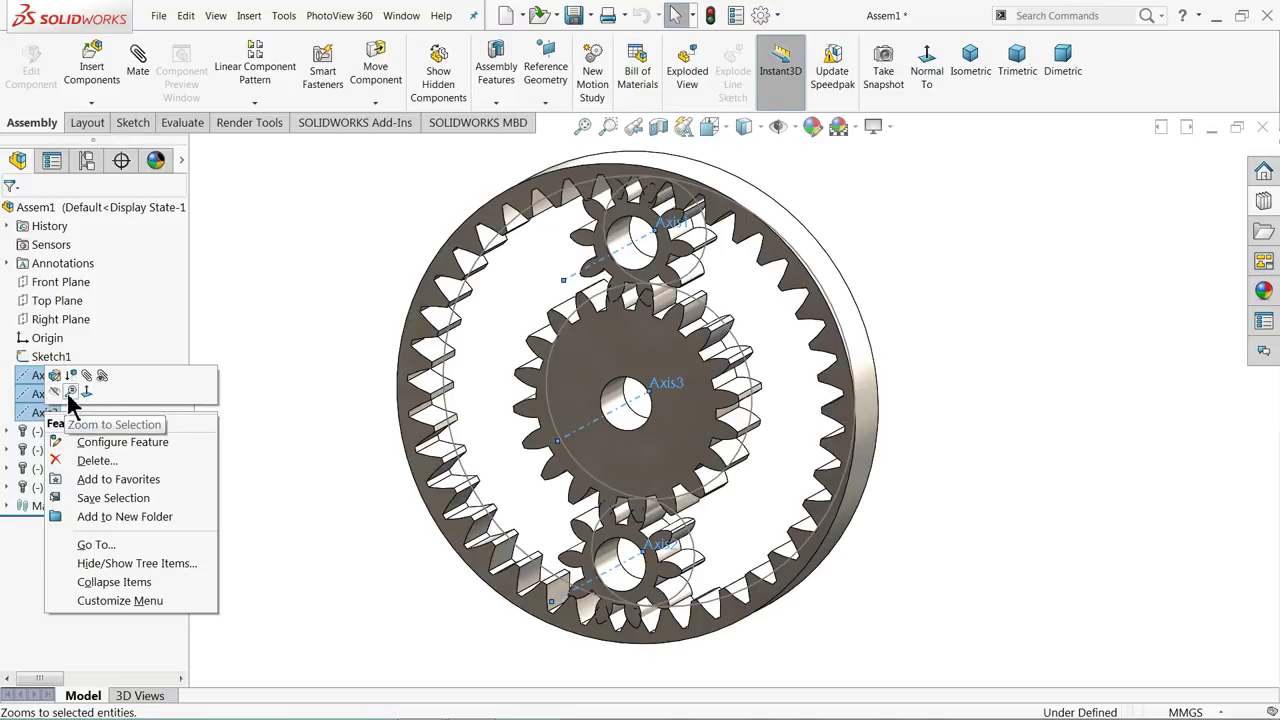
left_click(54, 390)
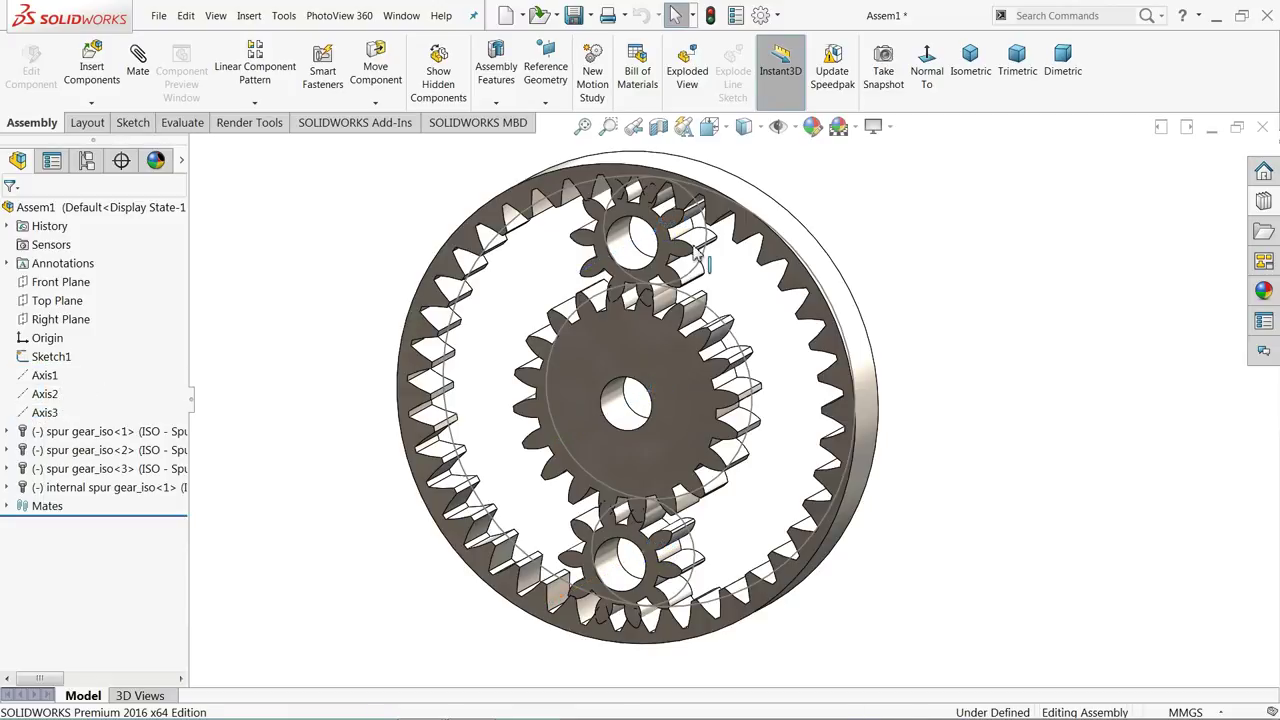
left_click(785, 132)
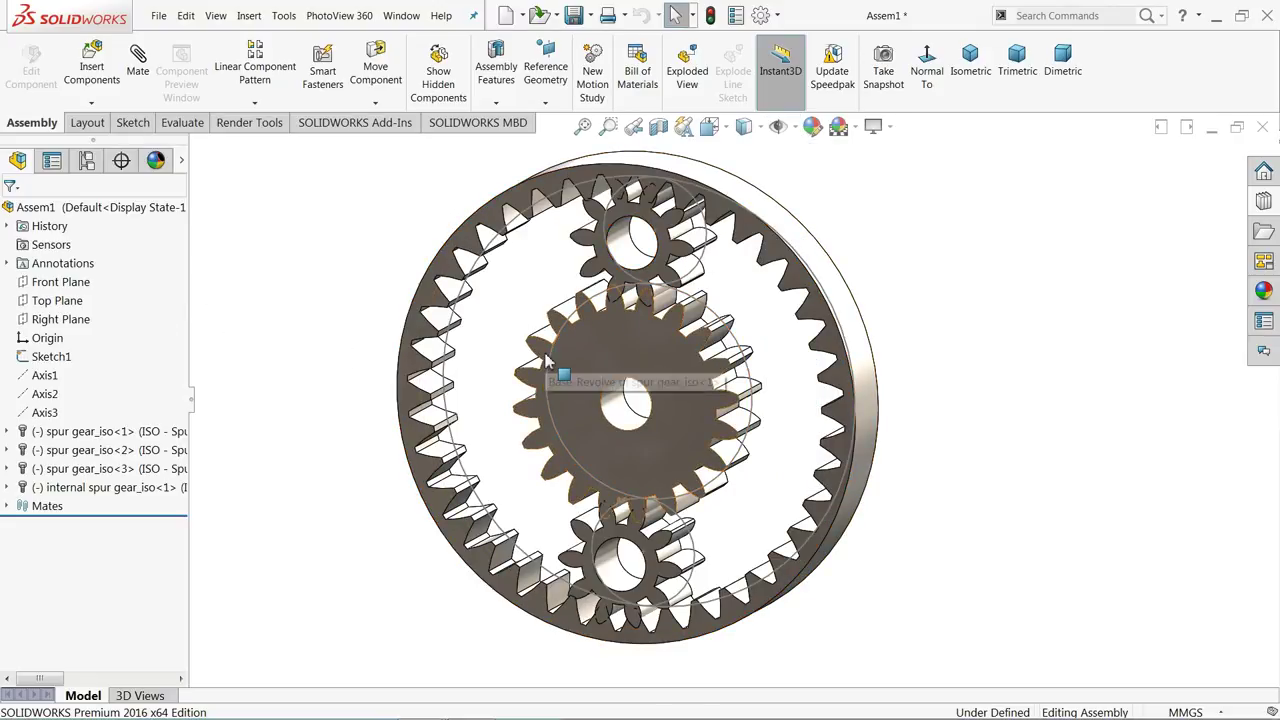
left_click(52, 360)
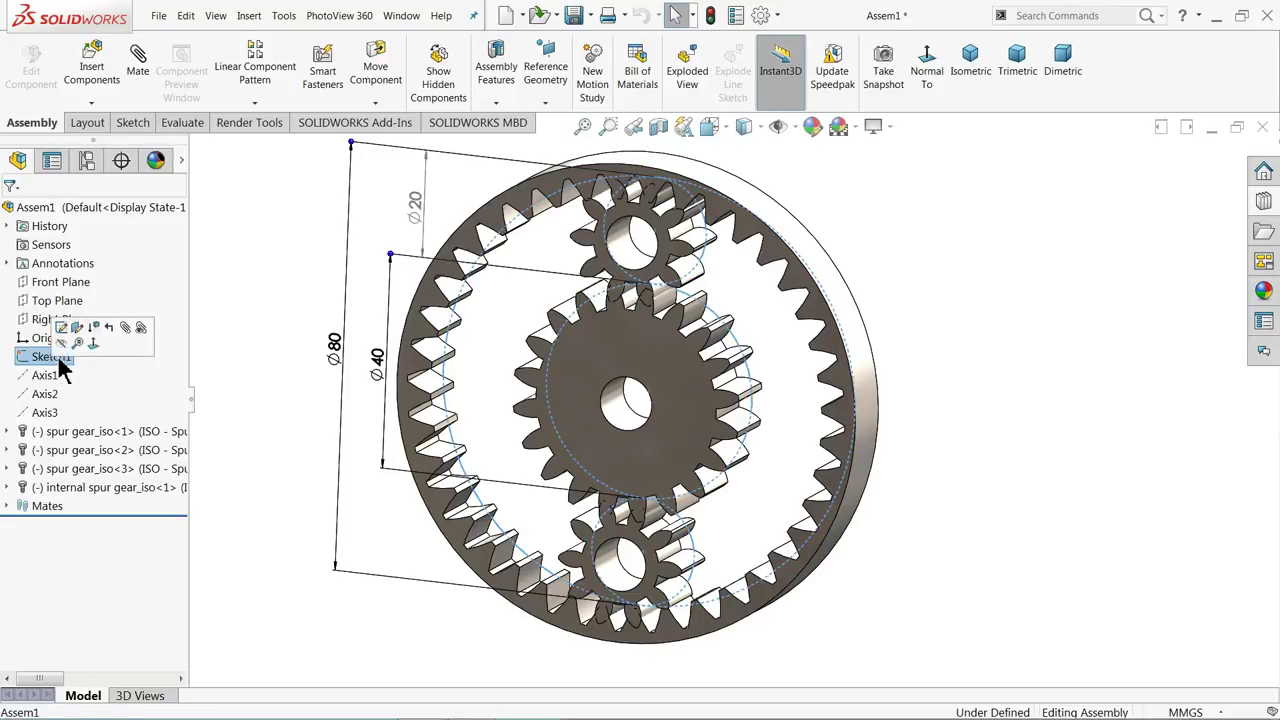
left_click(63, 342)
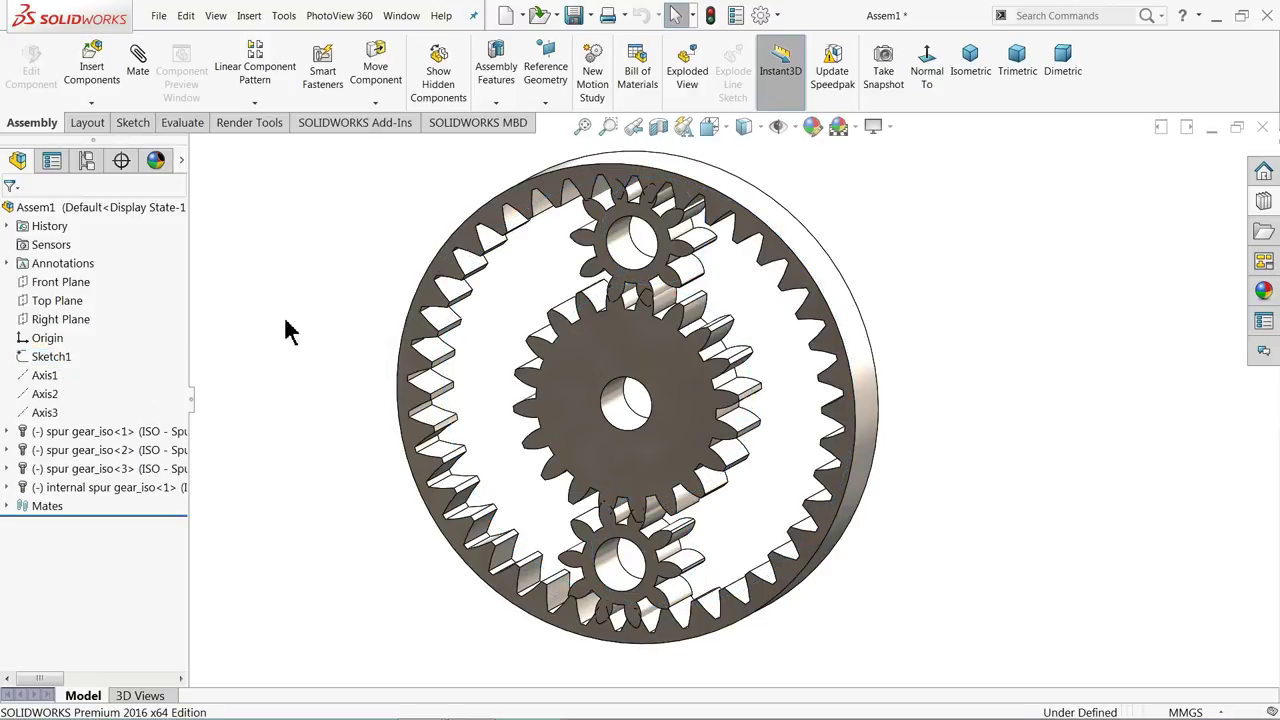
middle_click_drag(320, 391, 329, 371)
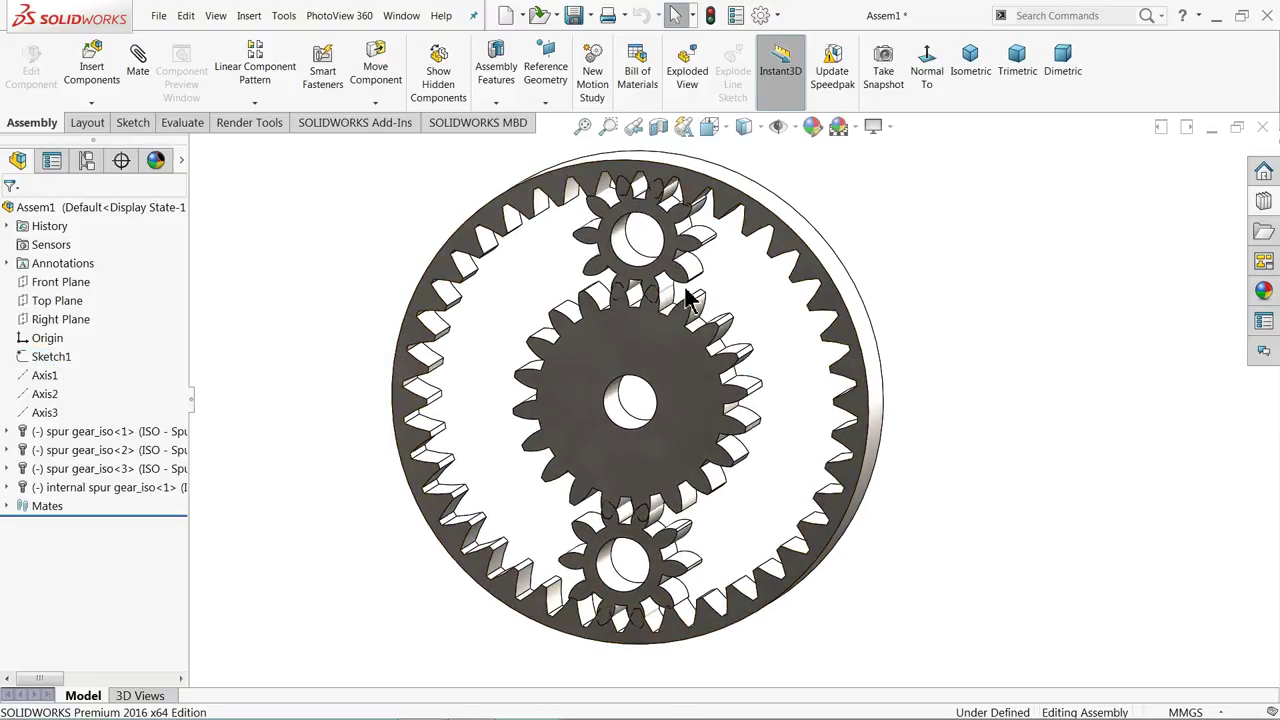
- View the gears face-on and zoom in to check the sun gear's meshing
left_click(928, 78)
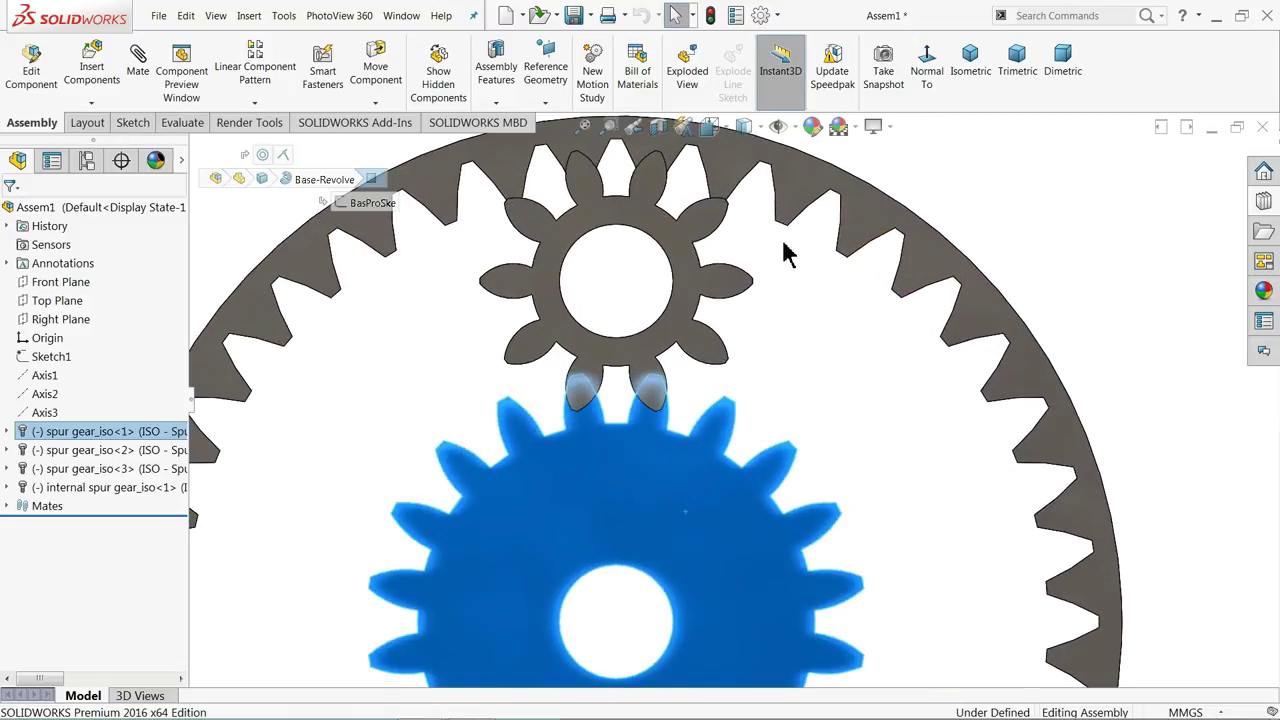
scroll(630, 190, "down", 2)
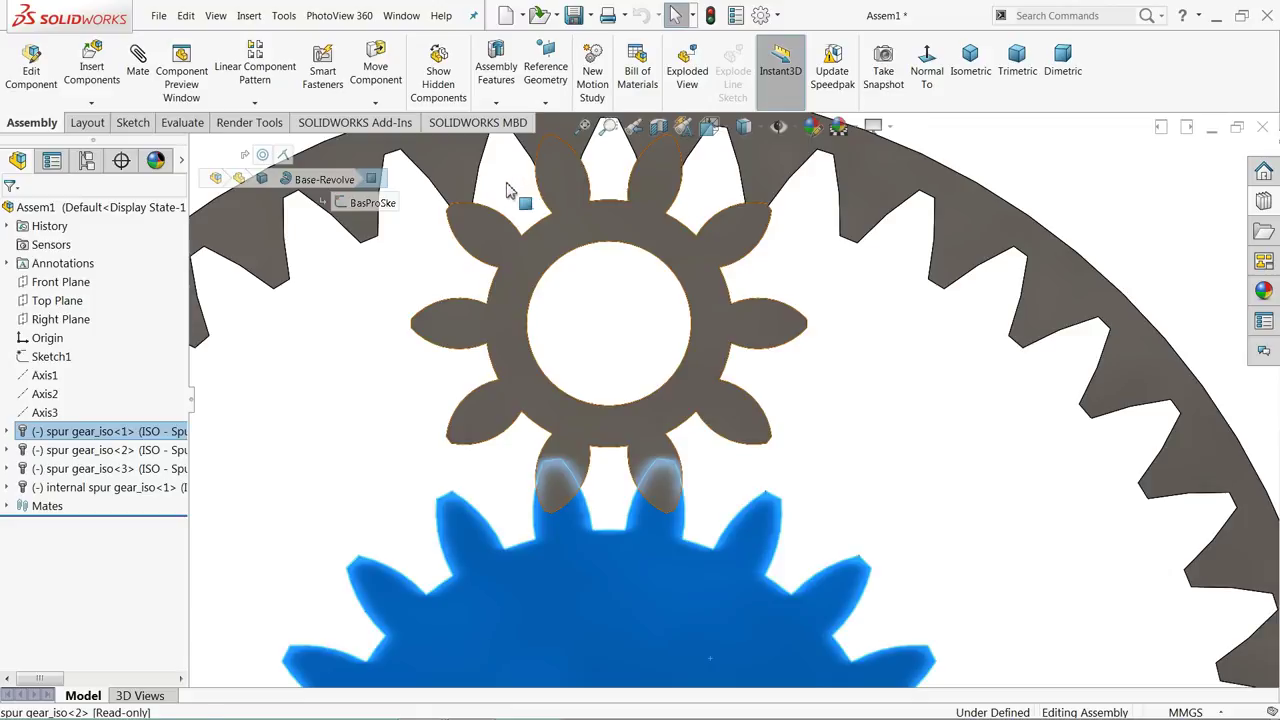
left_click_drag(507, 190, 446, 226)
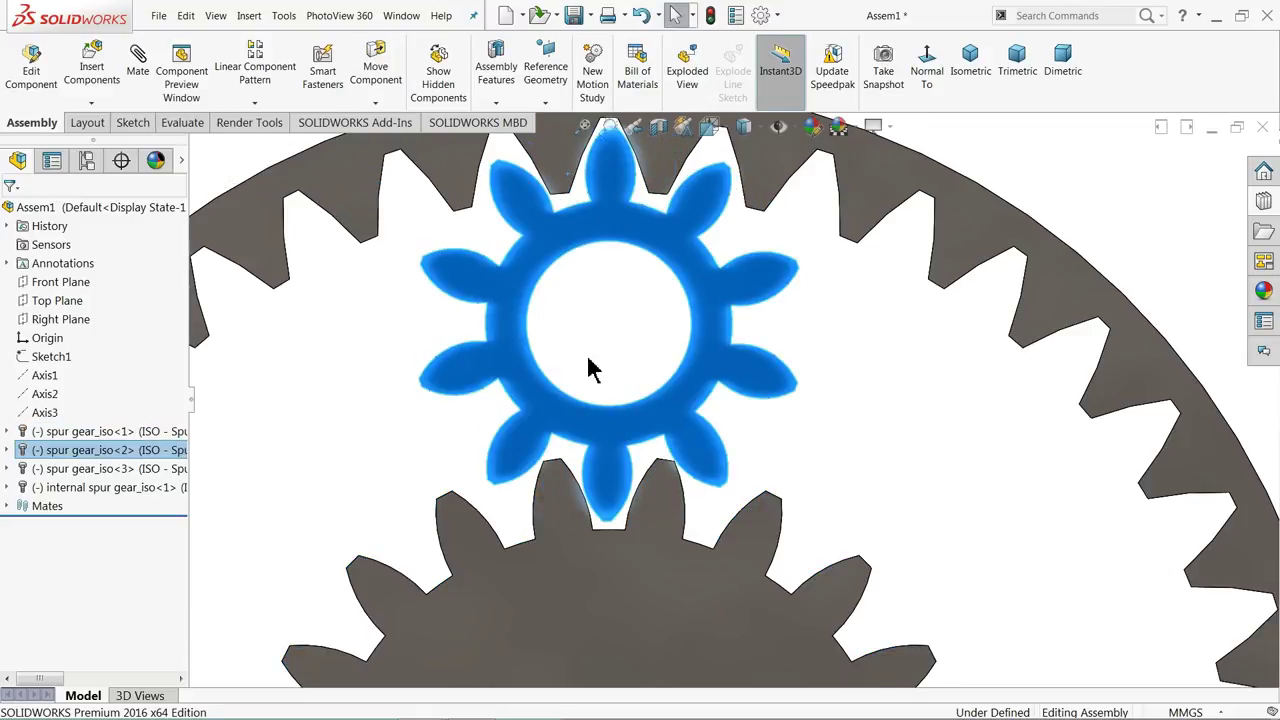
scroll(677, 534, "up", 3)
scroll(691, 505, "down", 1)
scroll(668, 418, "down", 3)
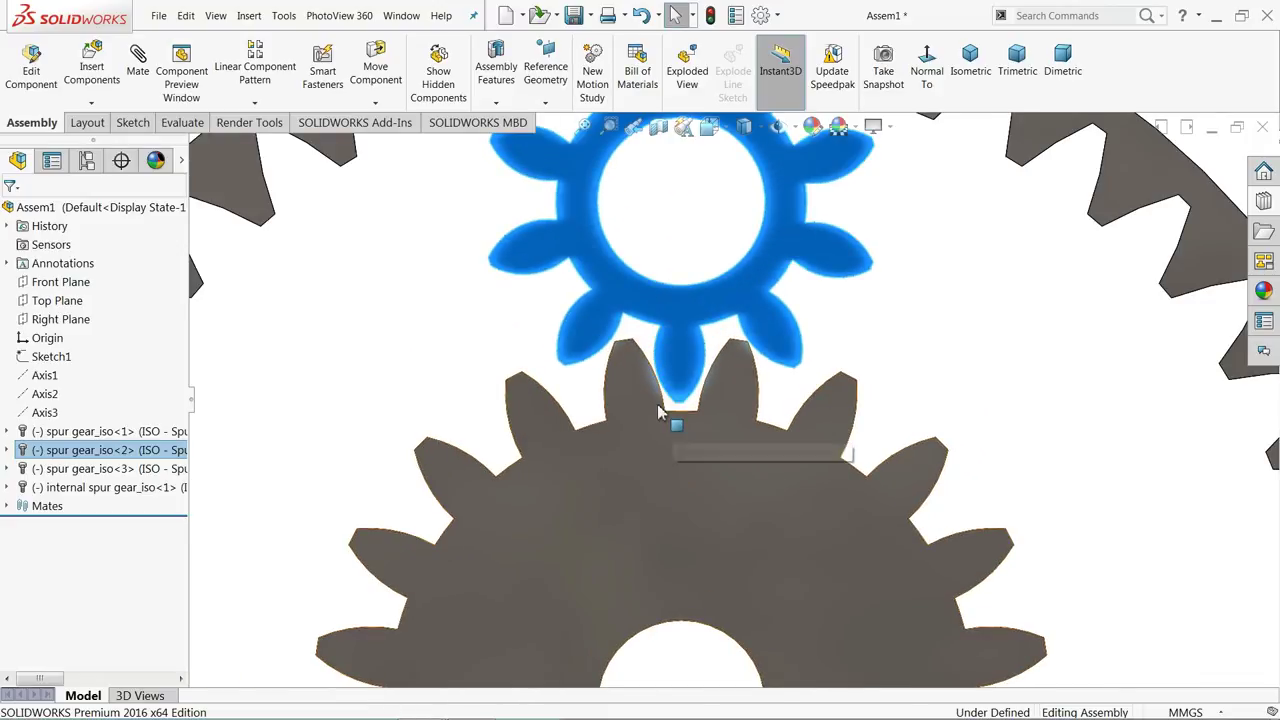
scroll(660, 410, "up", 3)
scroll(714, 508, "down", 3)
scroll(654, 464, "down", 2)
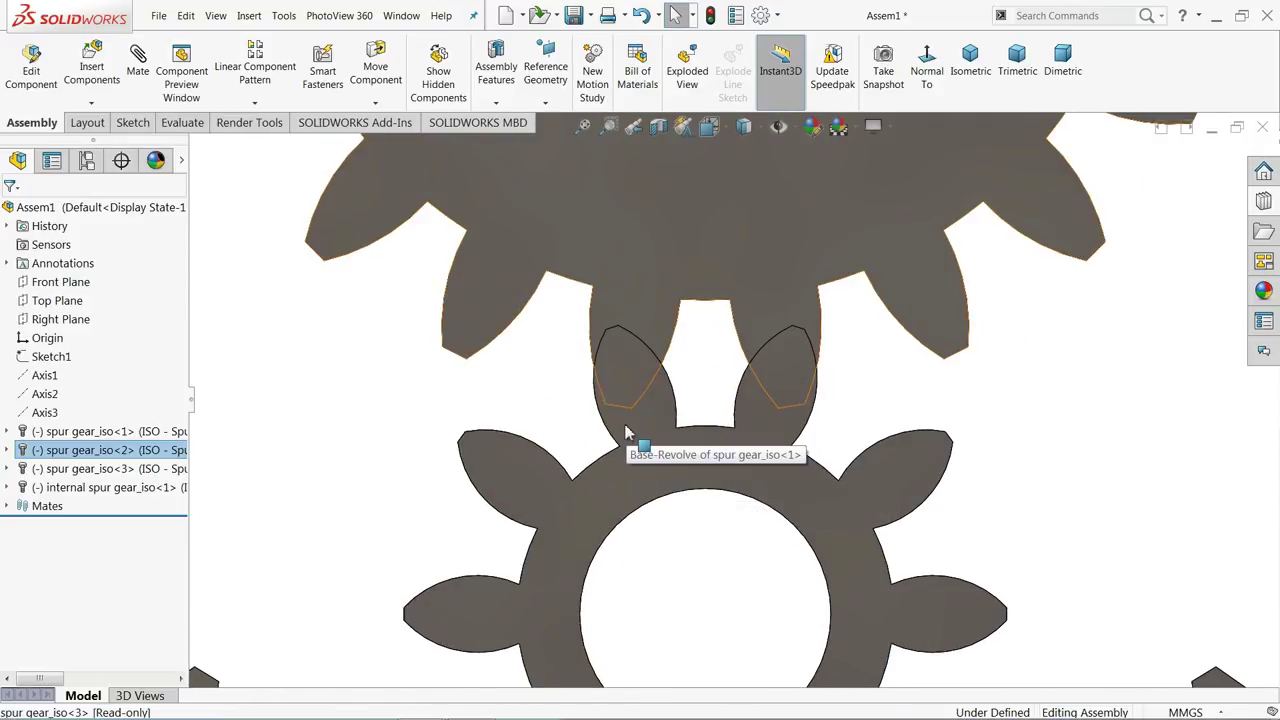
- Rotate the lower planet gear until its teeth mesh, then zoom out to the full gearset
left_click_drag(588, 435, 487, 490)
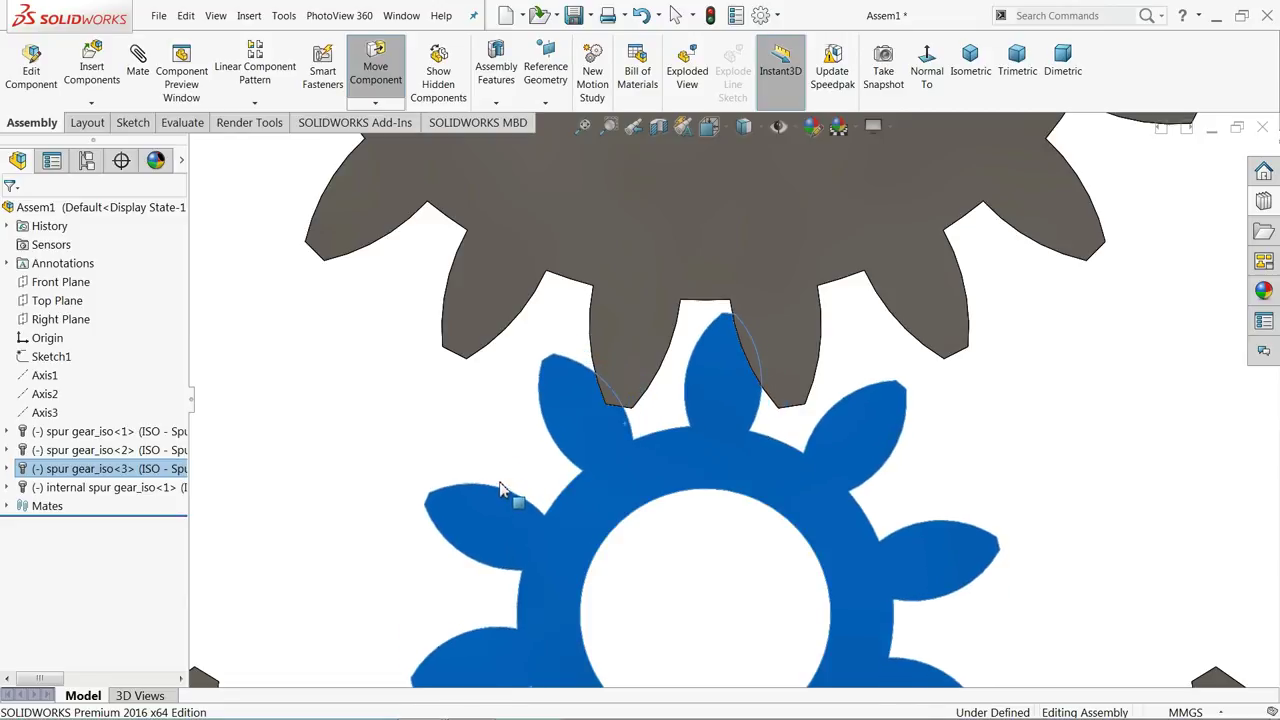
left_click(274, 427)
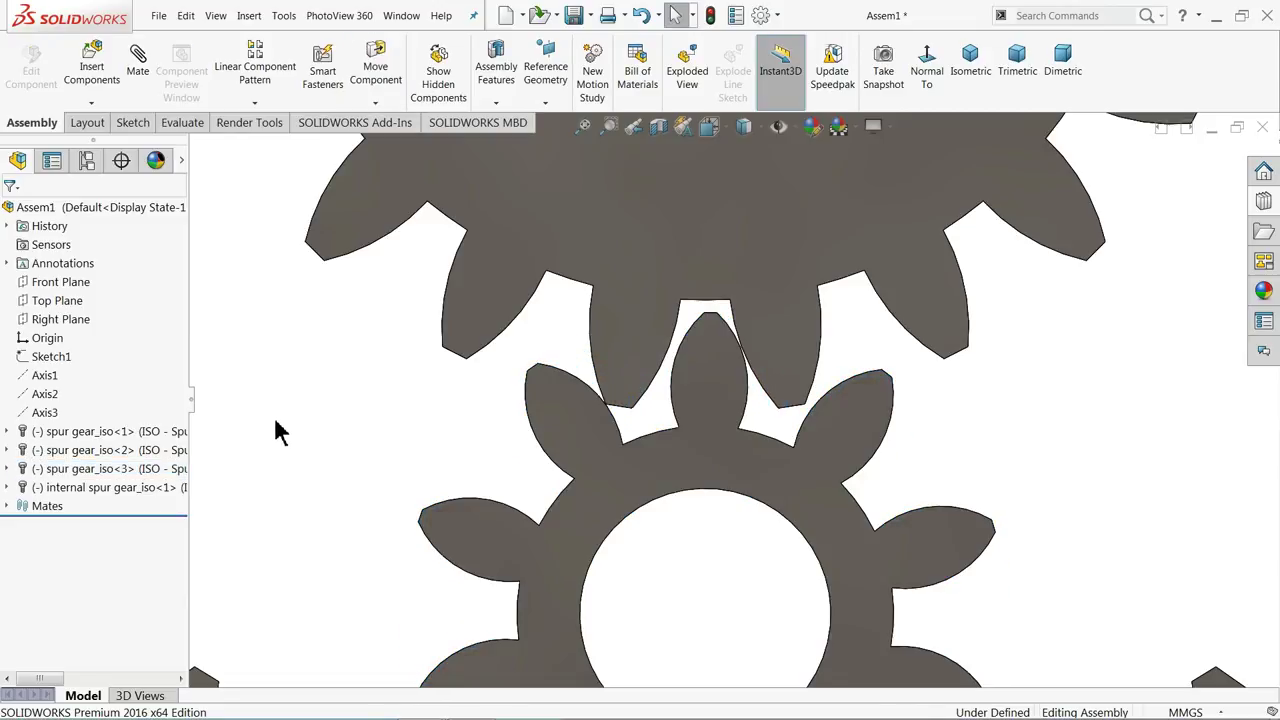
scroll(330, 420, "up", 2)
scroll(648, 408, "up", 2)
scroll(700, 460, "down", 2)
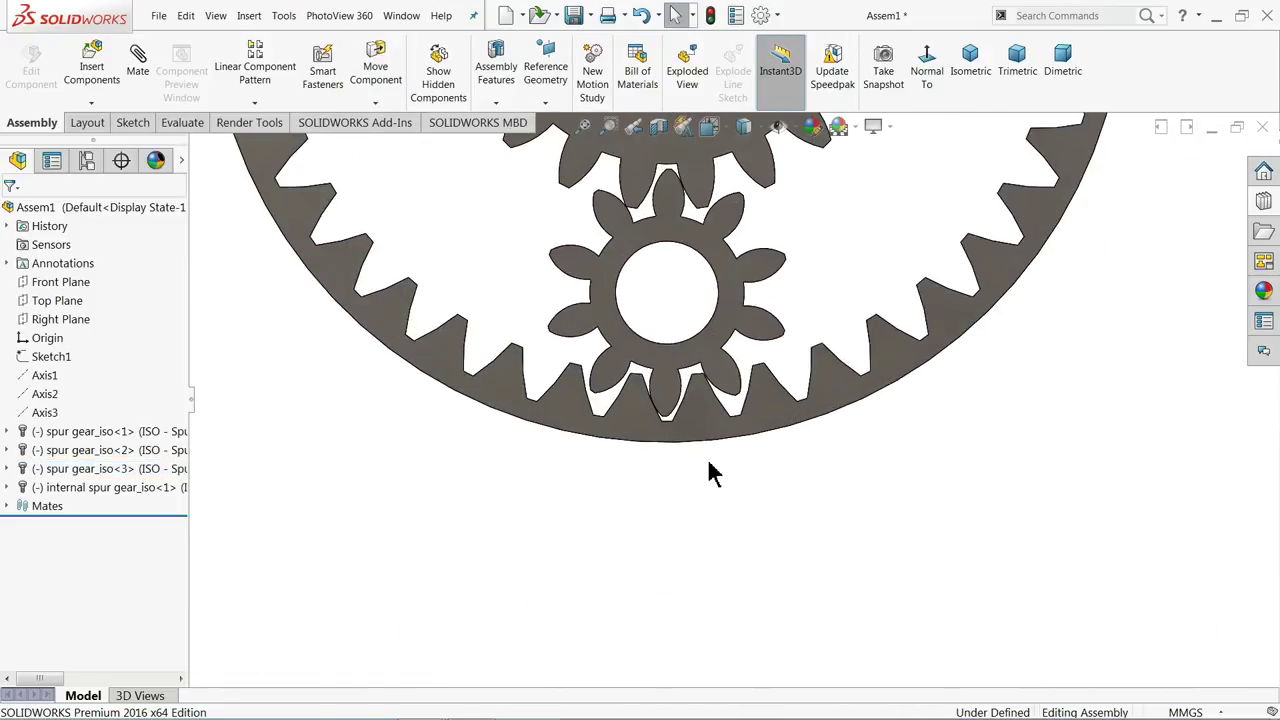
scroll(612, 368, "down", 2)
scroll(637, 388, "down", 2)
scroll(637, 388, "up", 2)
scroll(677, 391, "up", 2)
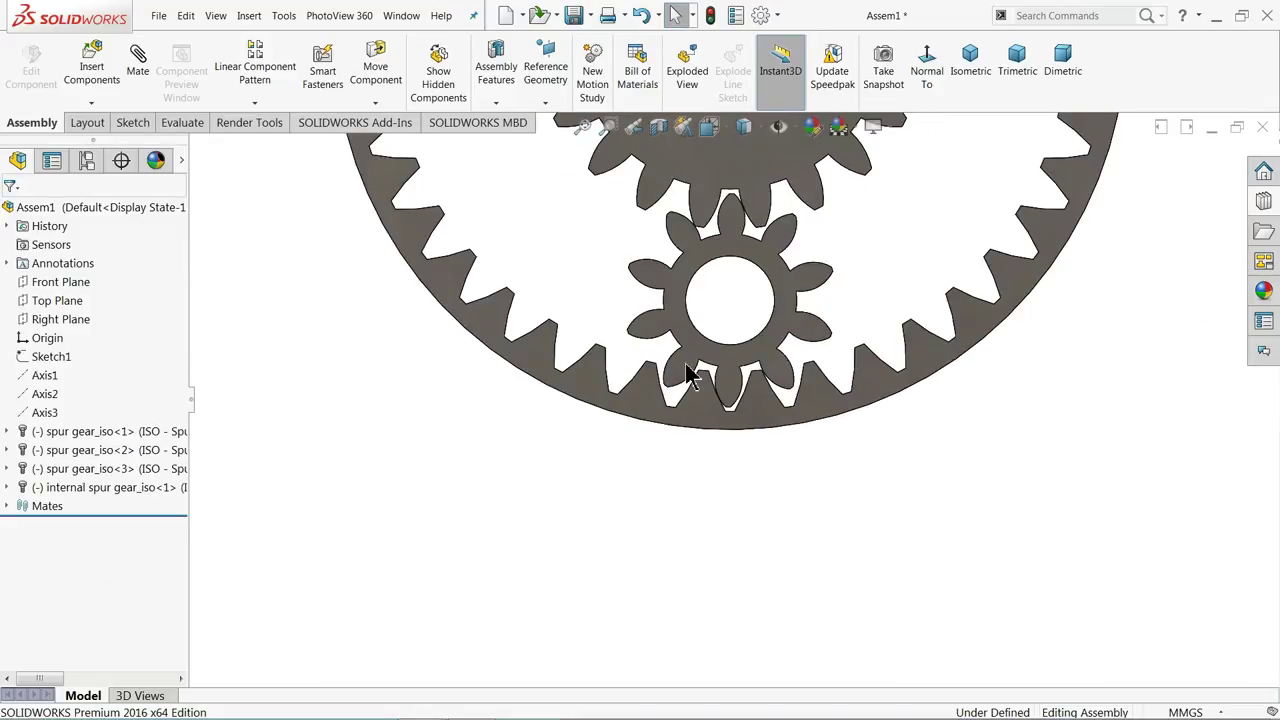
scroll(689, 371, "up", 2)
scroll(771, 277, "down", 1)
scroll(761, 292, "down", 2)
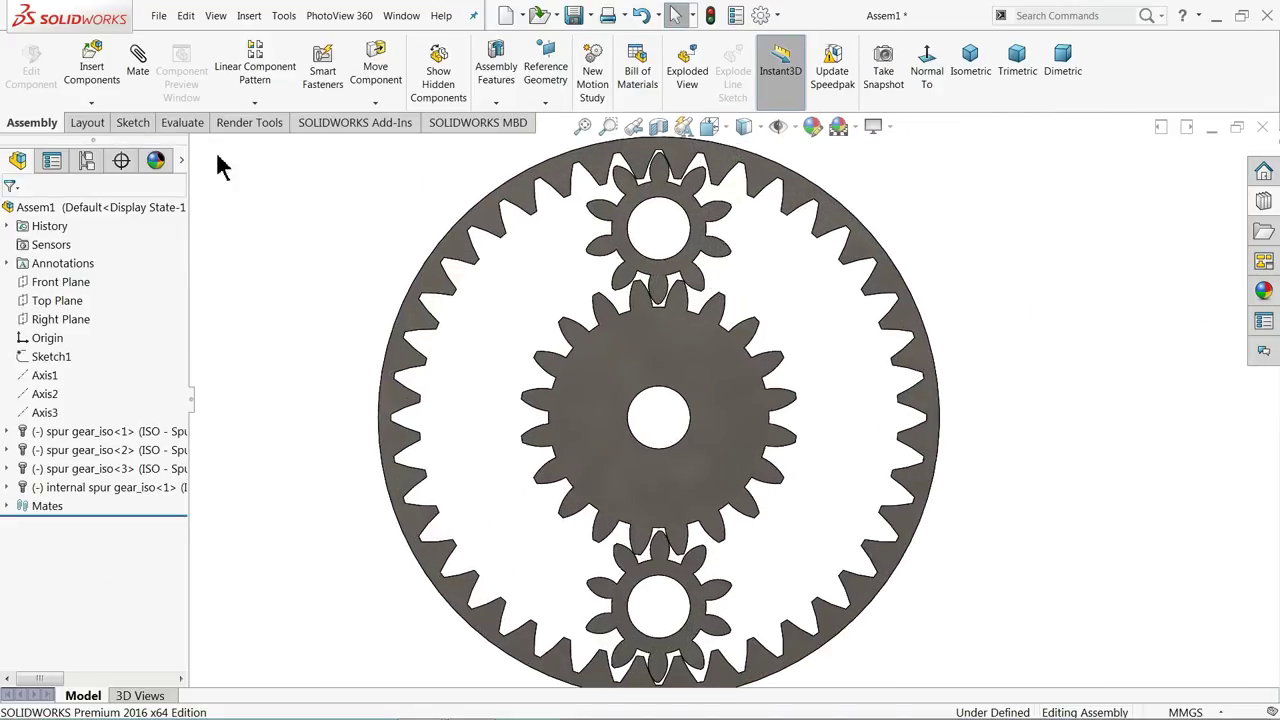
- Run Interference Detection from the Evaluate tab, confirming No Interferences, then tilt the view
left_click(178, 123)
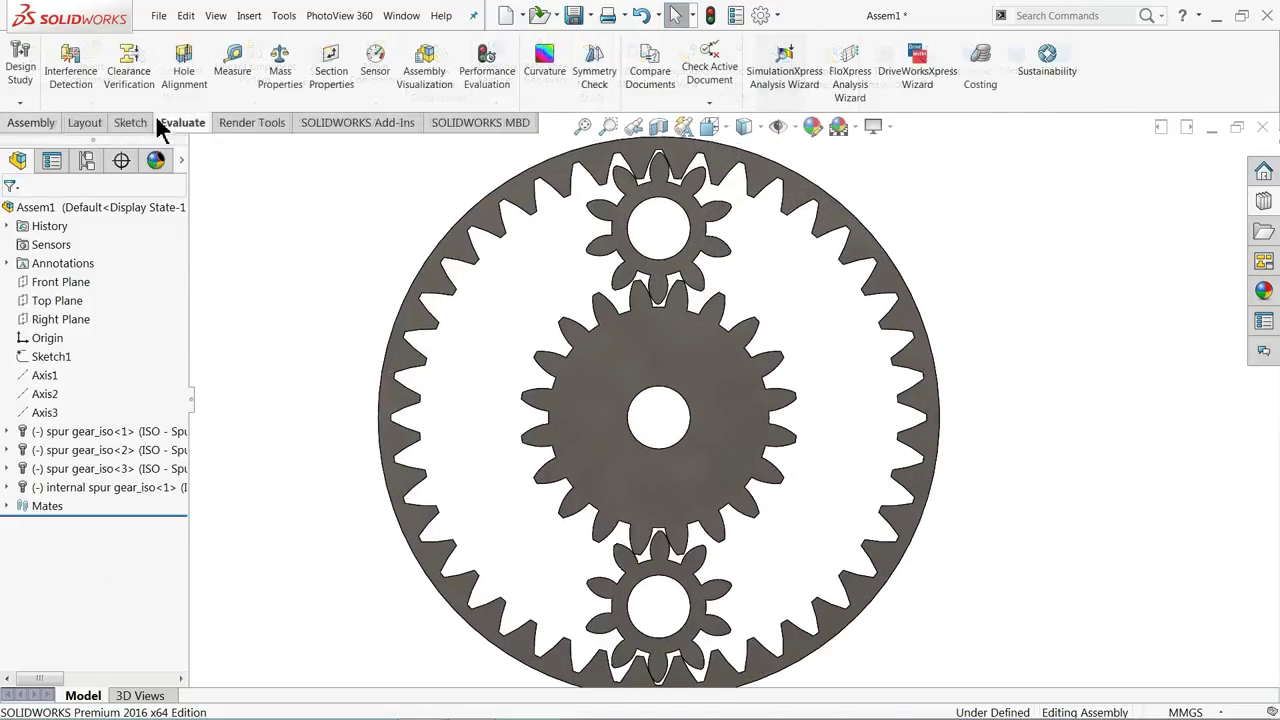
left_click(68, 80)
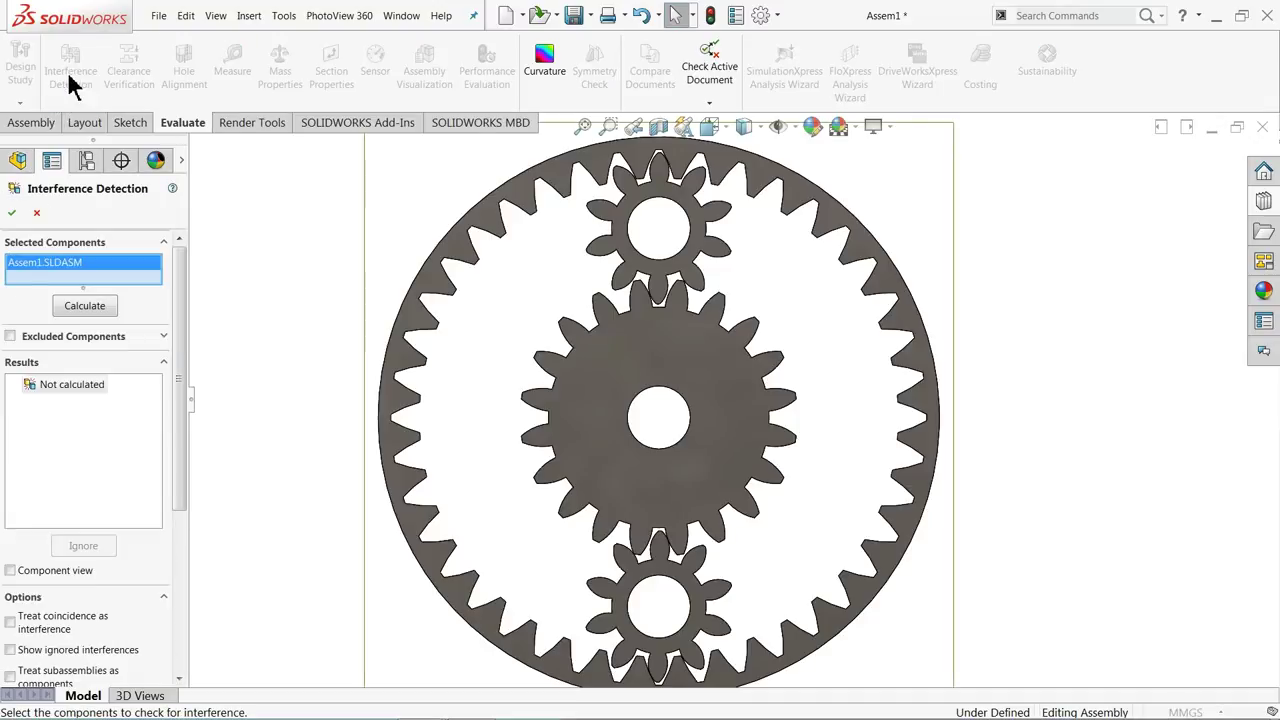
left_click(86, 310)
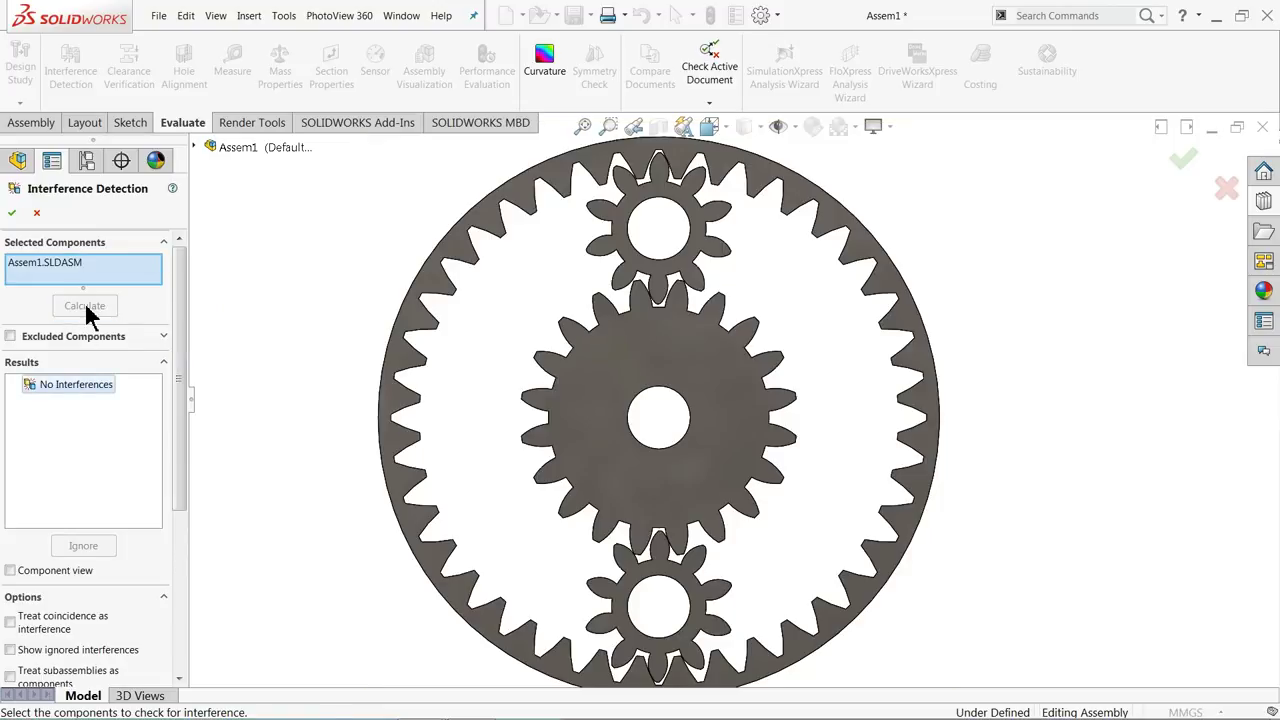
left_click(11, 213)
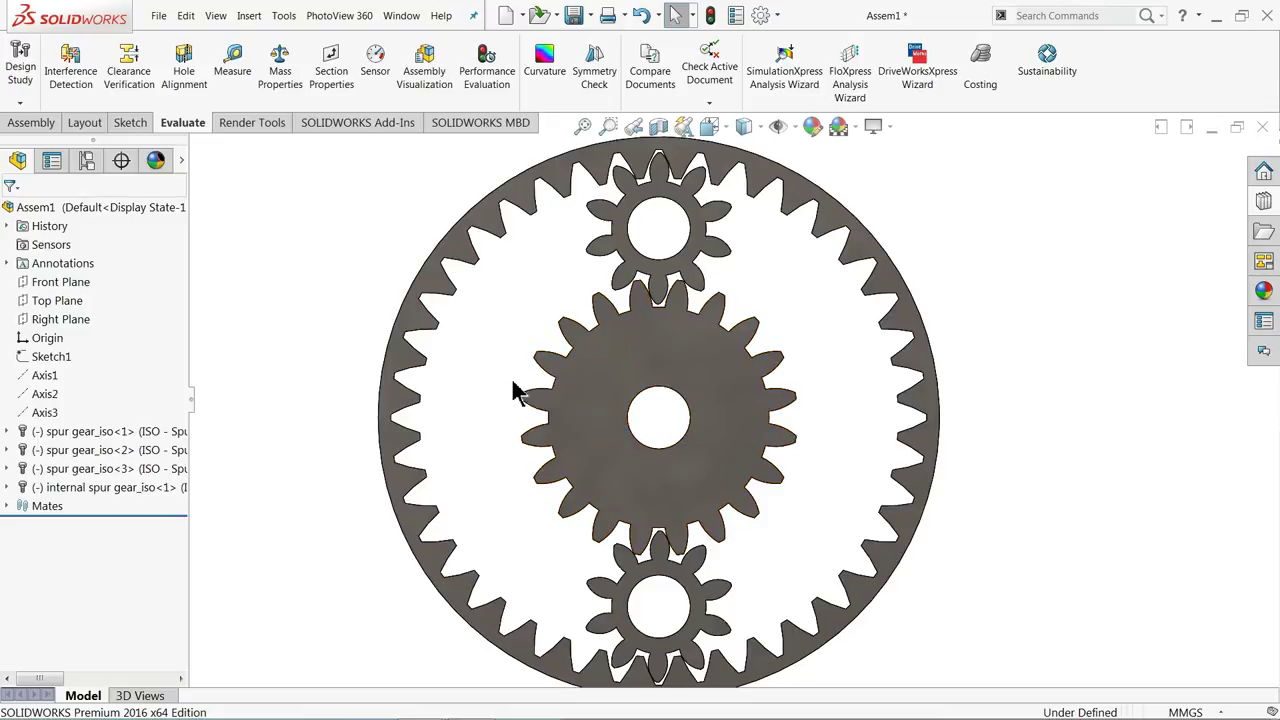
mouse_move(508, 371)
middle_mouse_down()
mouse_move(508, 346)
mouse_move(505, 403)
mouse_move(491, 394)
mouse_move(512, 416)
middle_mouse_up()
scroll(793, 508, "down", 2)
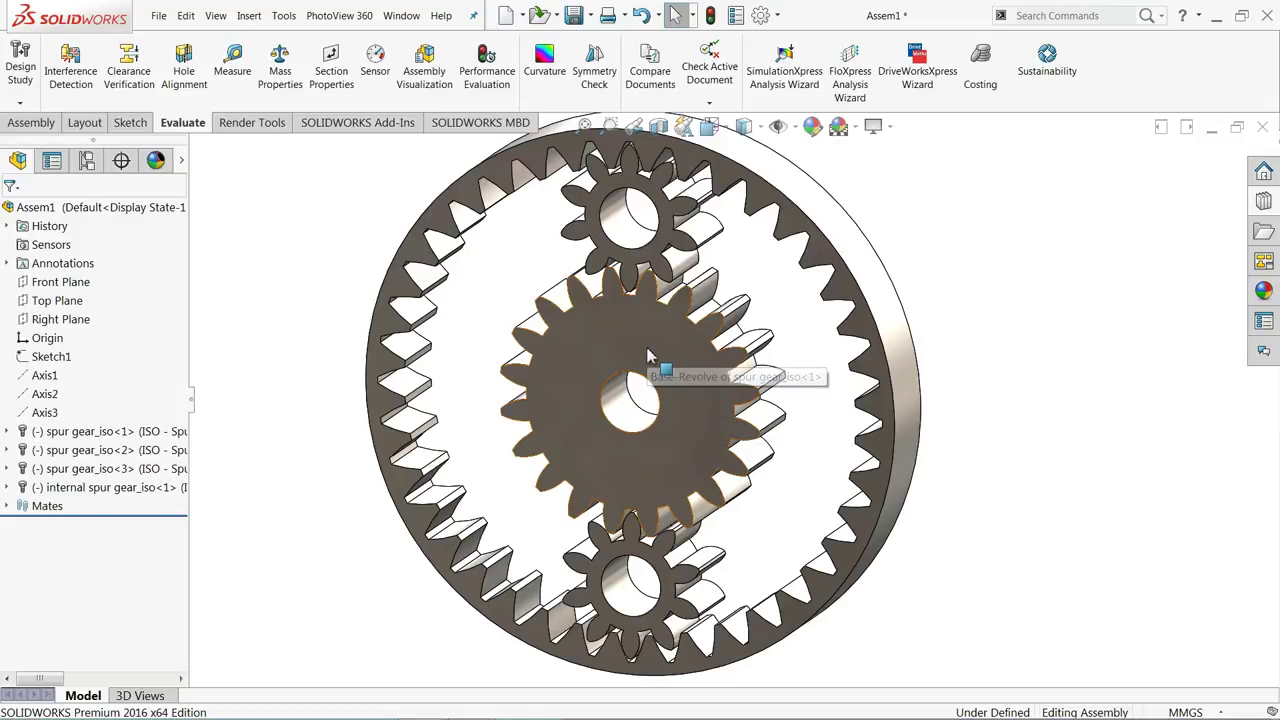
- Add a Gear mate between the sun and lower planet gear bores at a 20:10 ratio
left_click(20, 124)
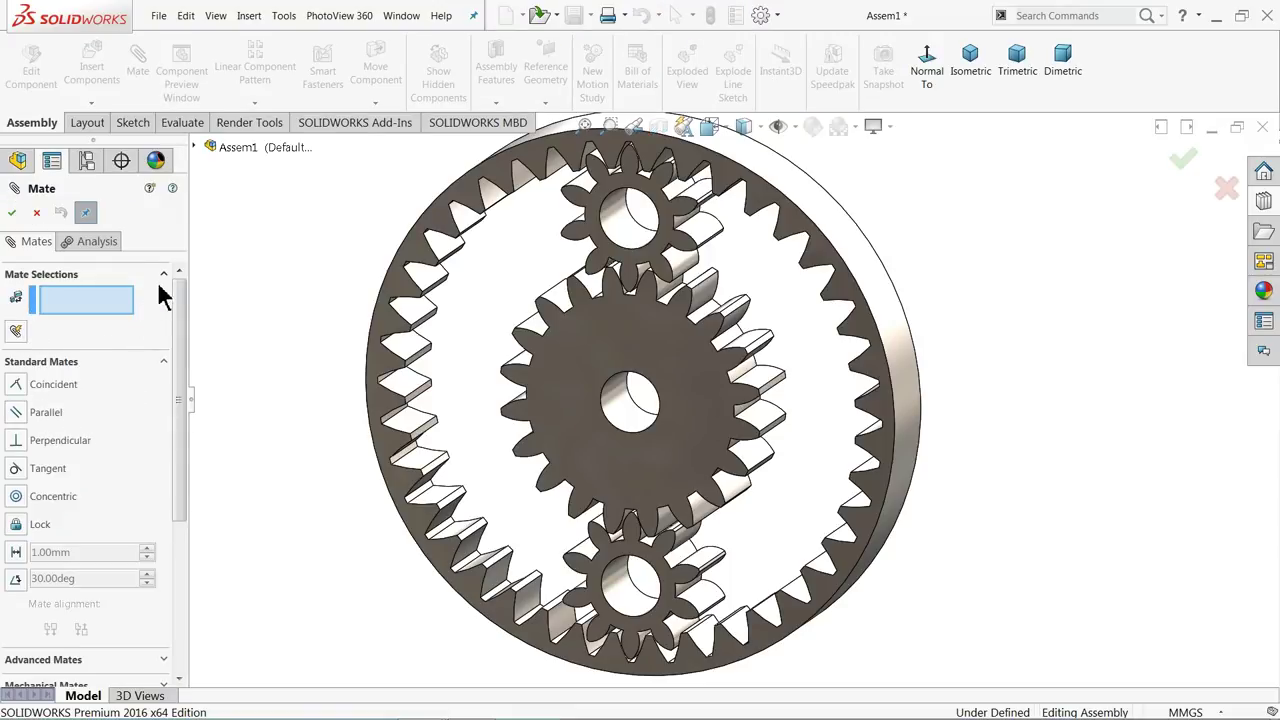
left_click(163, 274)
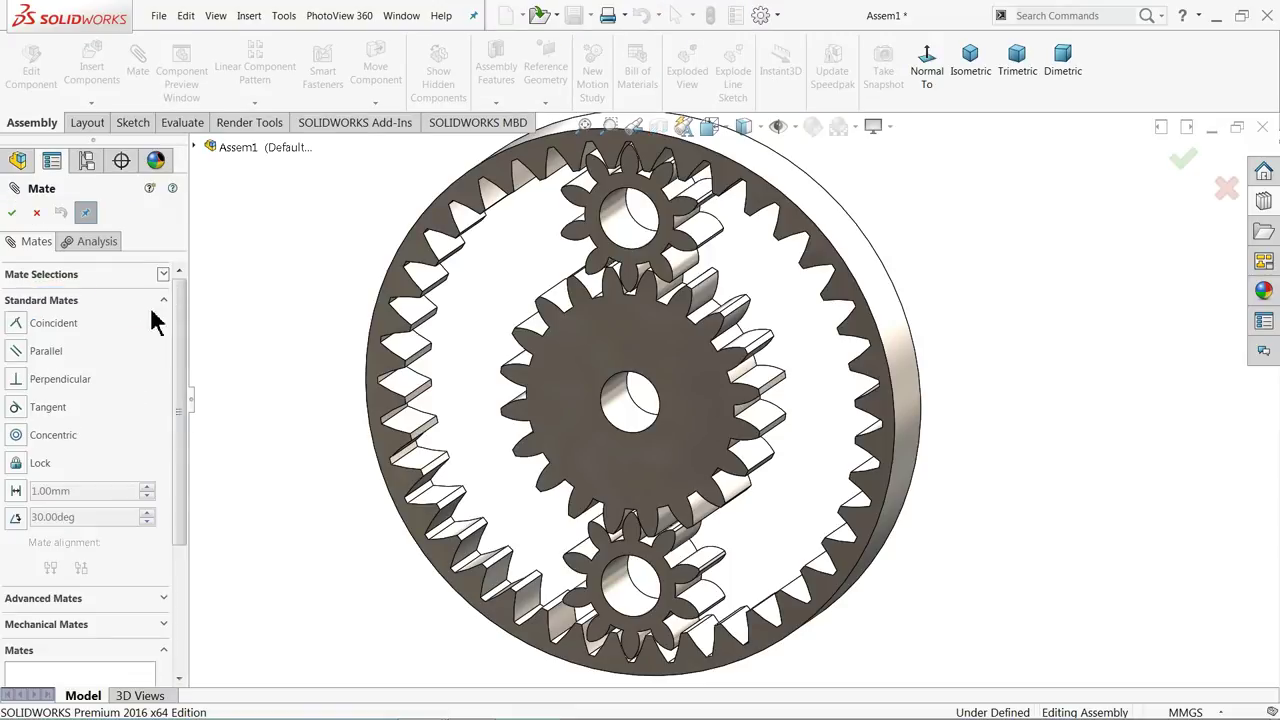
left_click(165, 626)
scroll(67, 380, "up", 3)
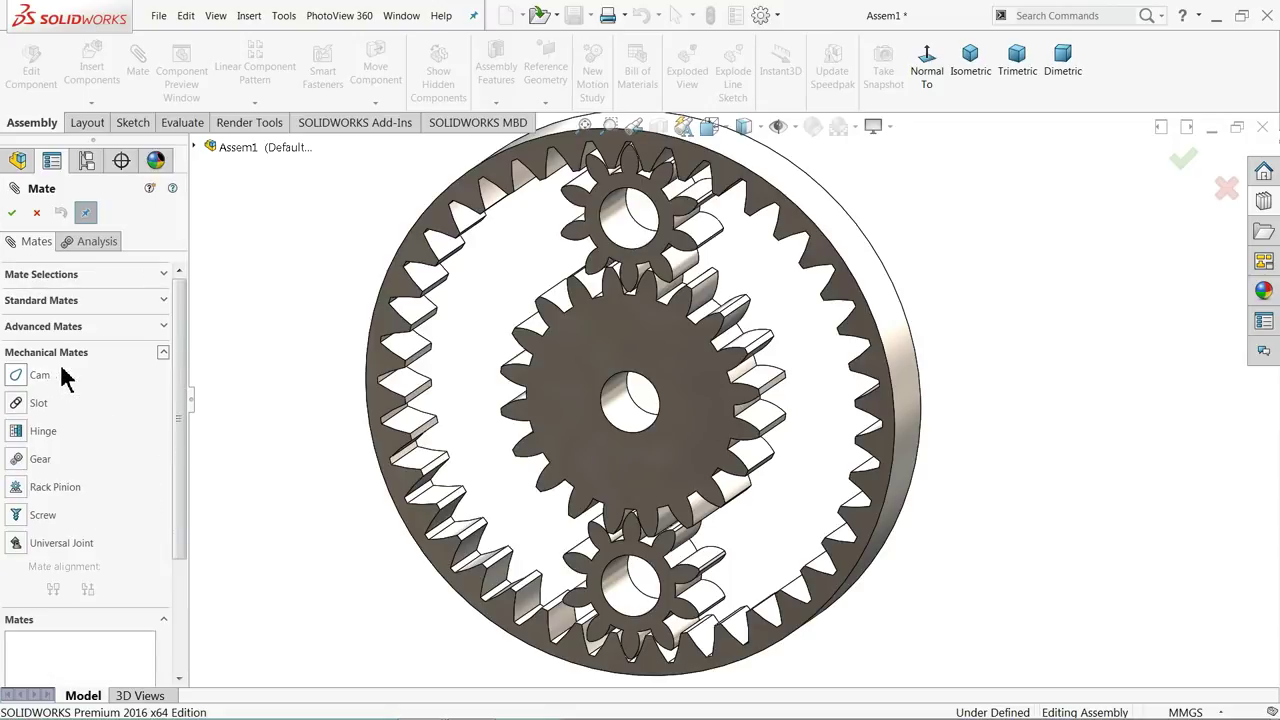
left_click(44, 462)
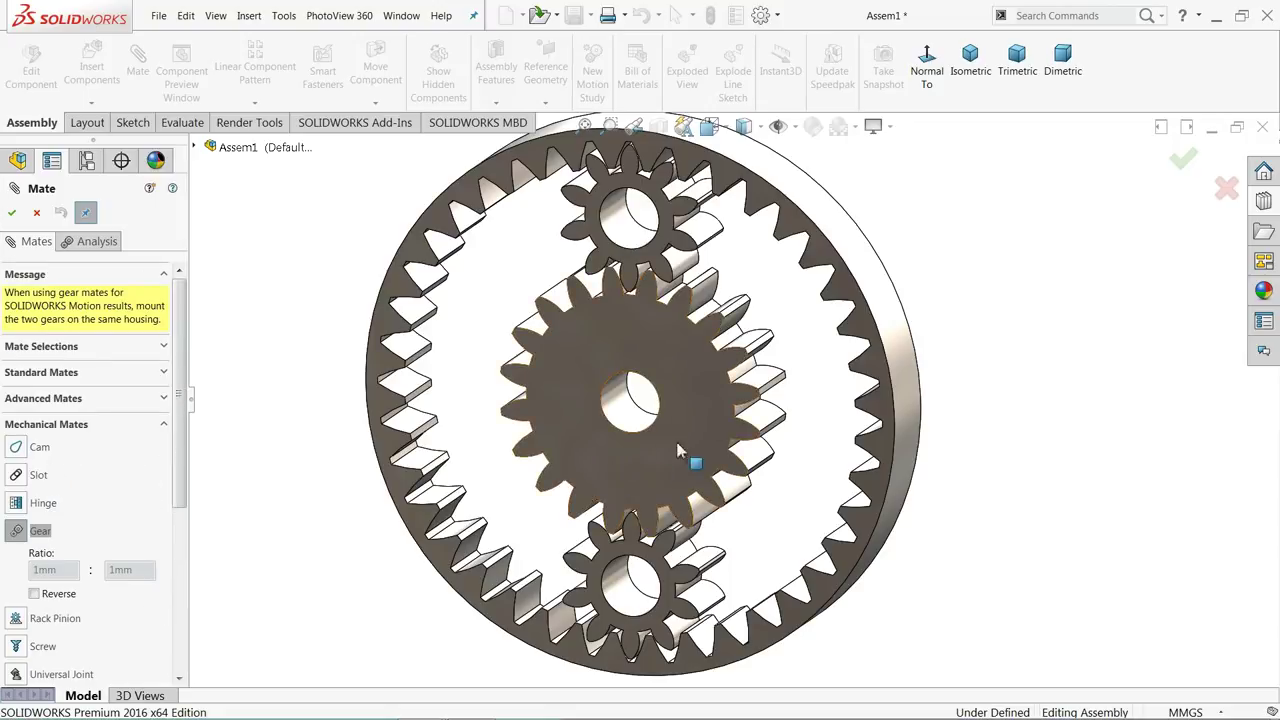
left_click(630, 420)
left_click(628, 603)
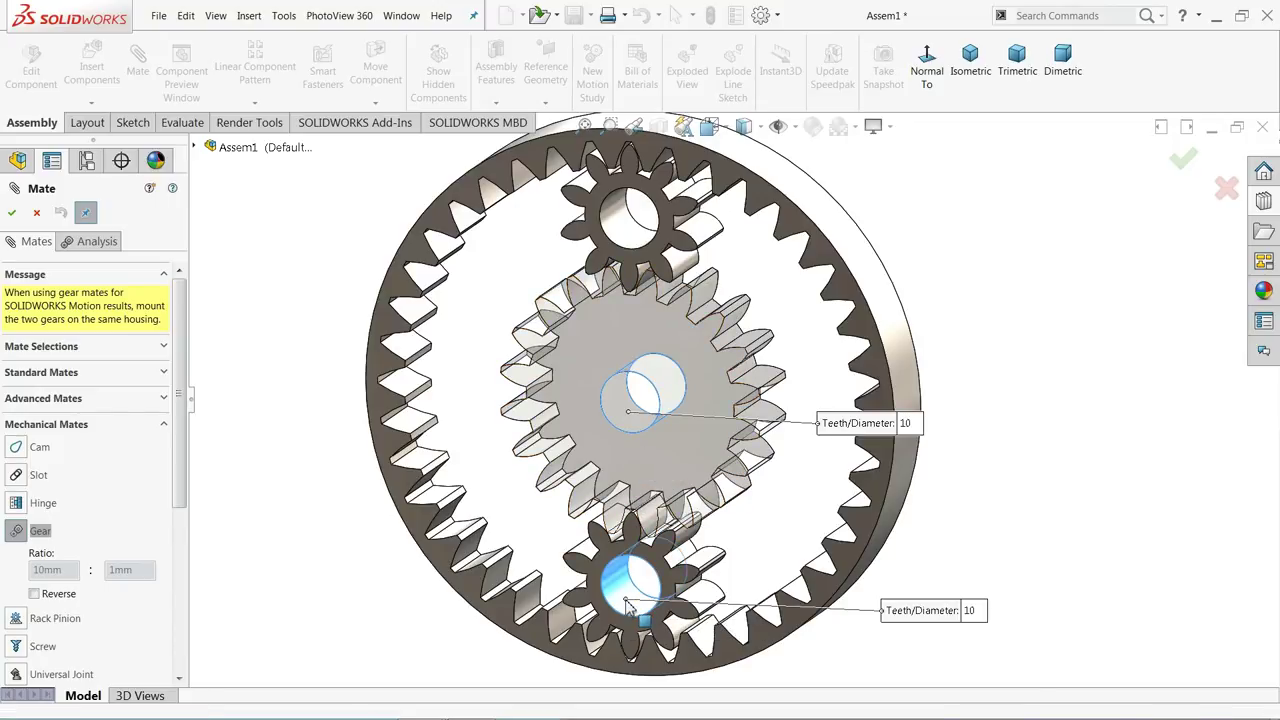
double_click(906, 423)
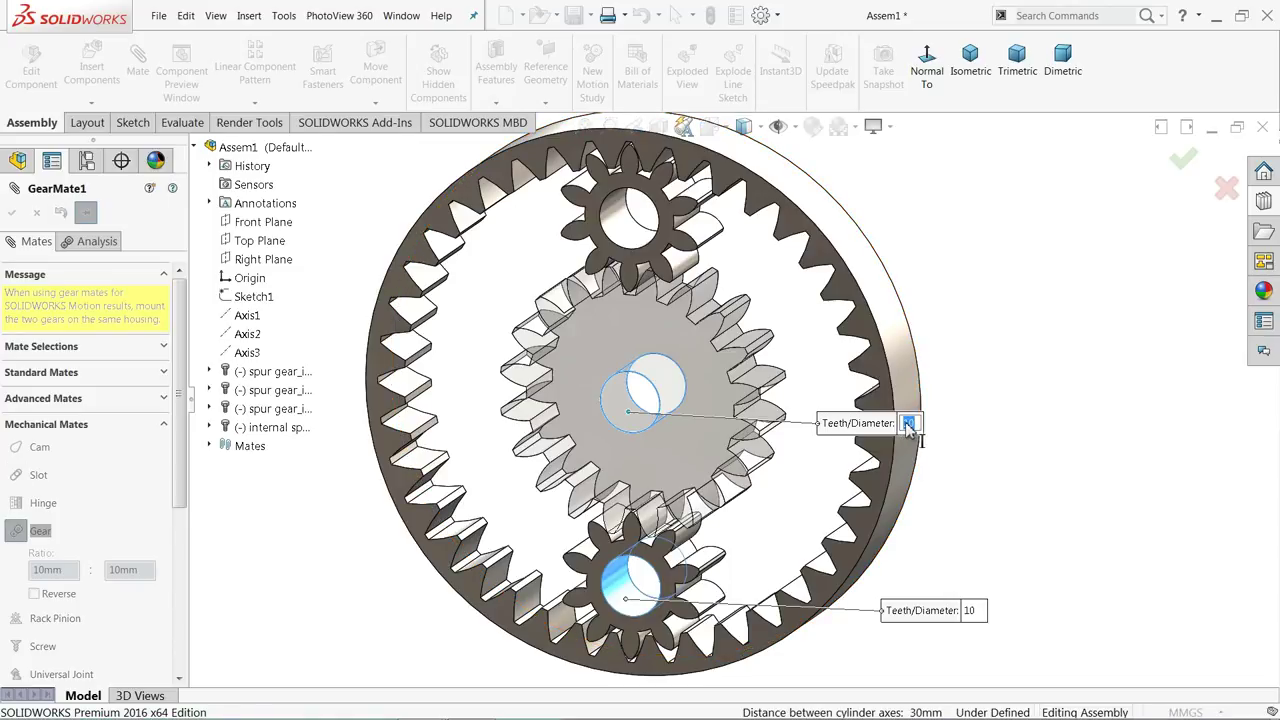
type("20")
key("Return")
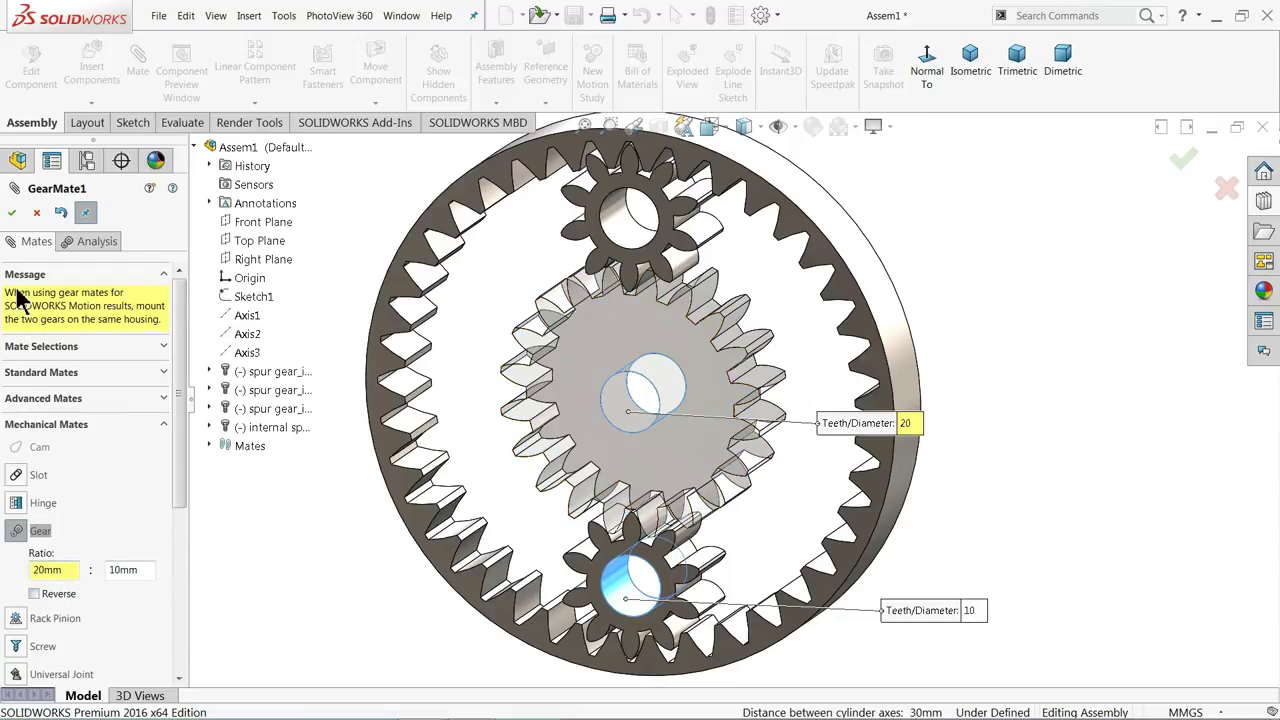
left_click(12, 214)
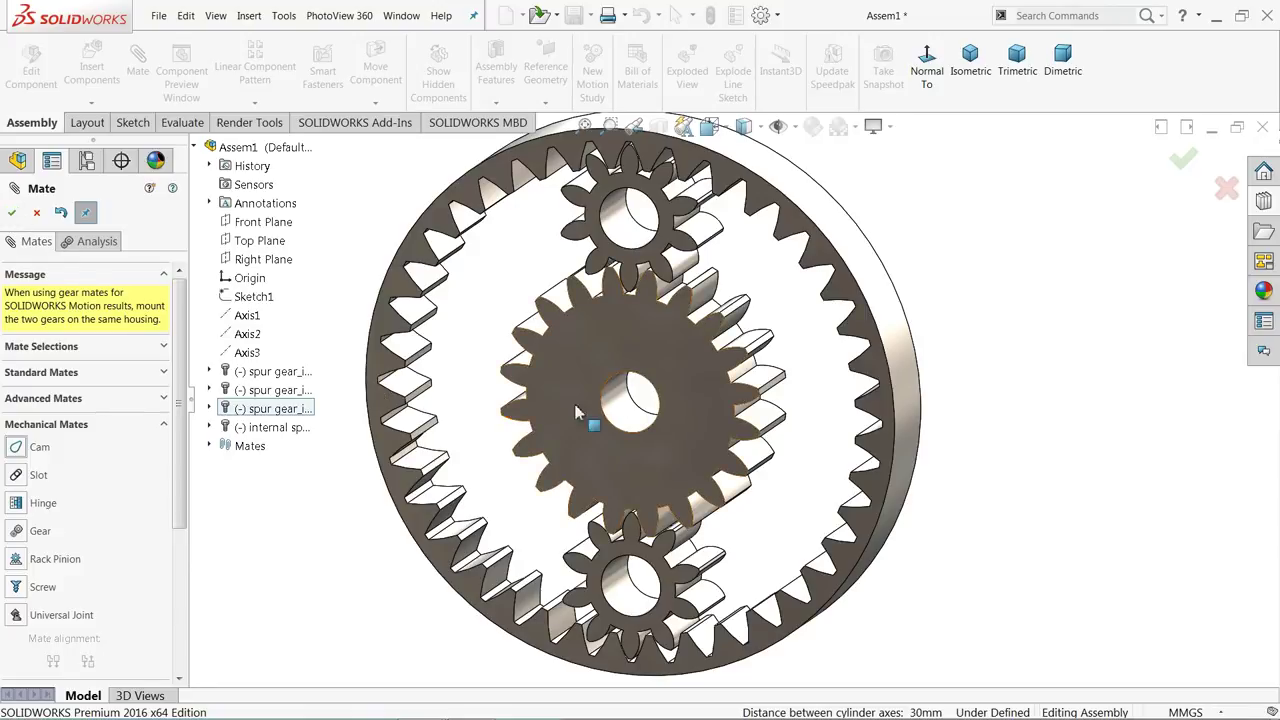
- Gear-mate the sun gear bore to the upper planet bore at 20:10, creating GearMate2
left_click(40, 533)
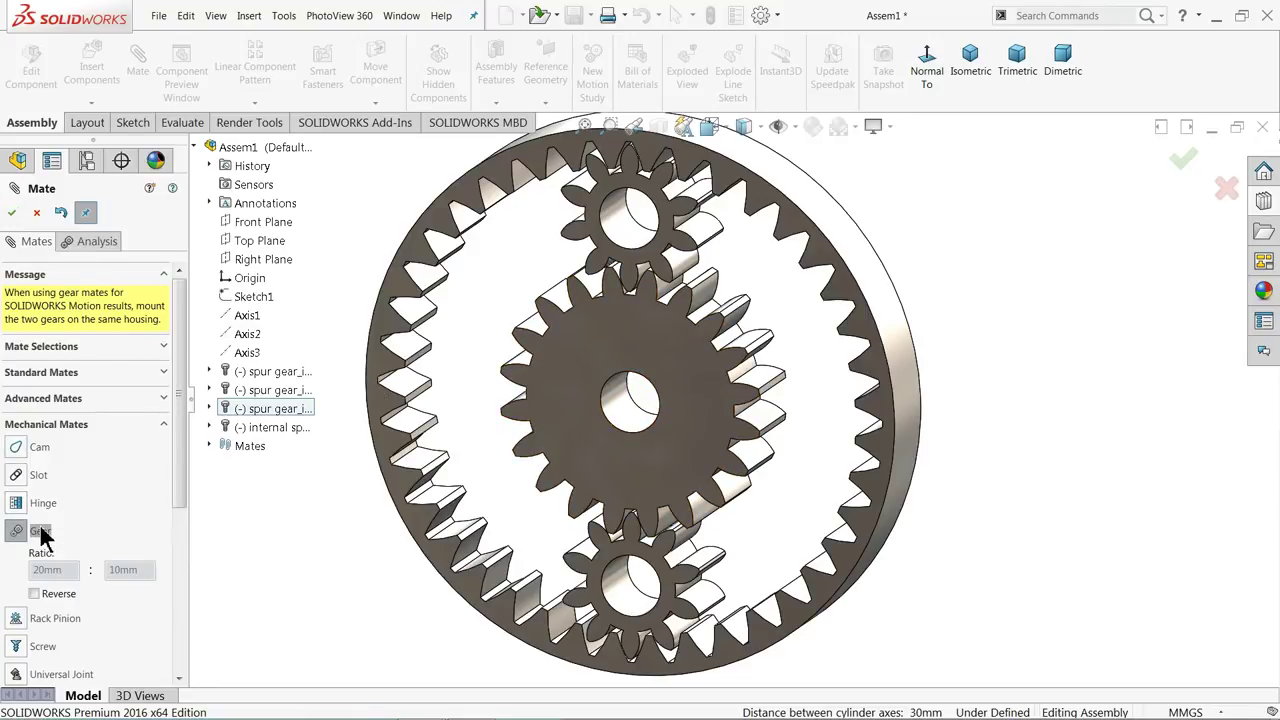
left_click(630, 415)
left_click(625, 228)
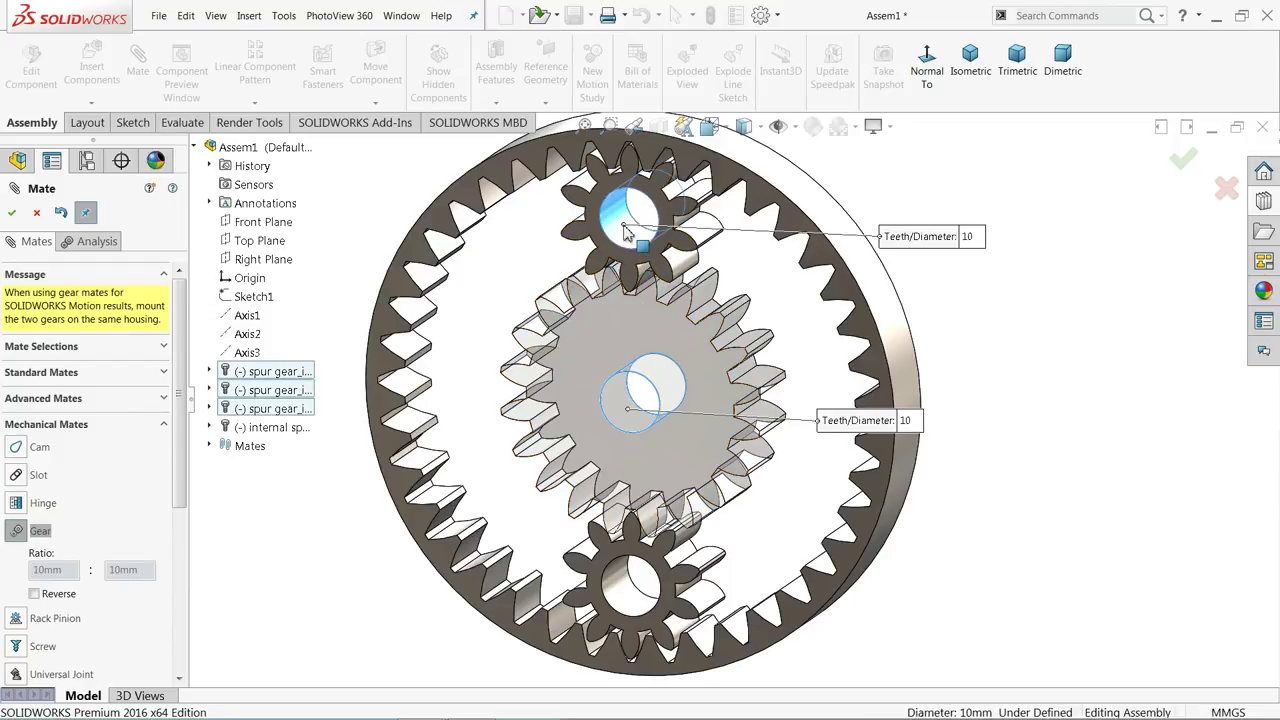
left_click(904, 421)
type("20")
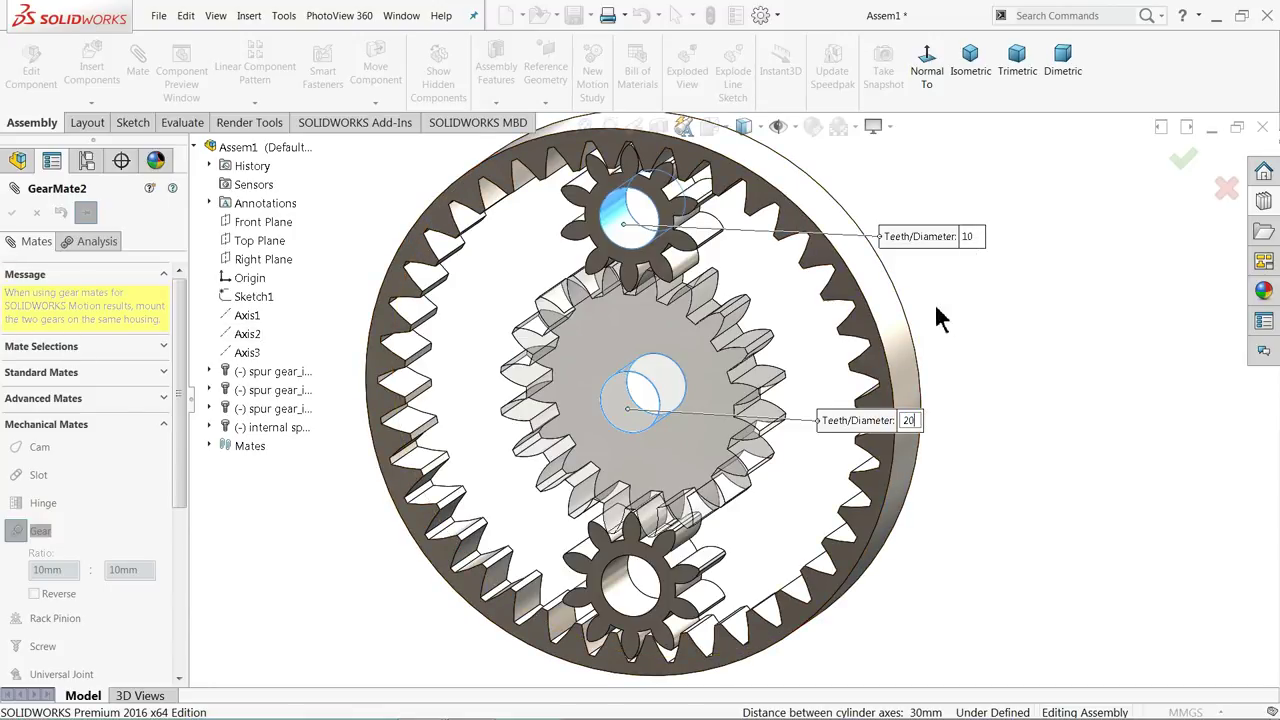
key("Return")
left_click(11, 212)
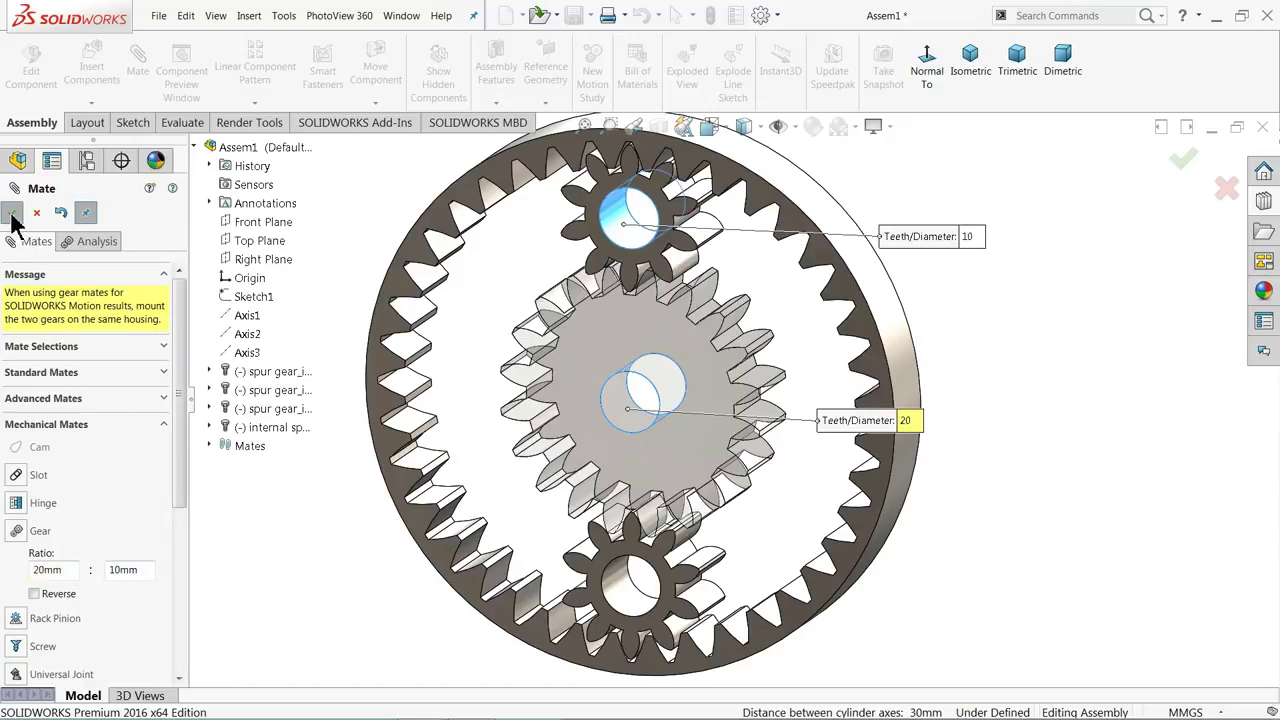
- Gear-mate the upper planet bore to the ring gear edge at a 10:40 ratio
left_click(42, 531)
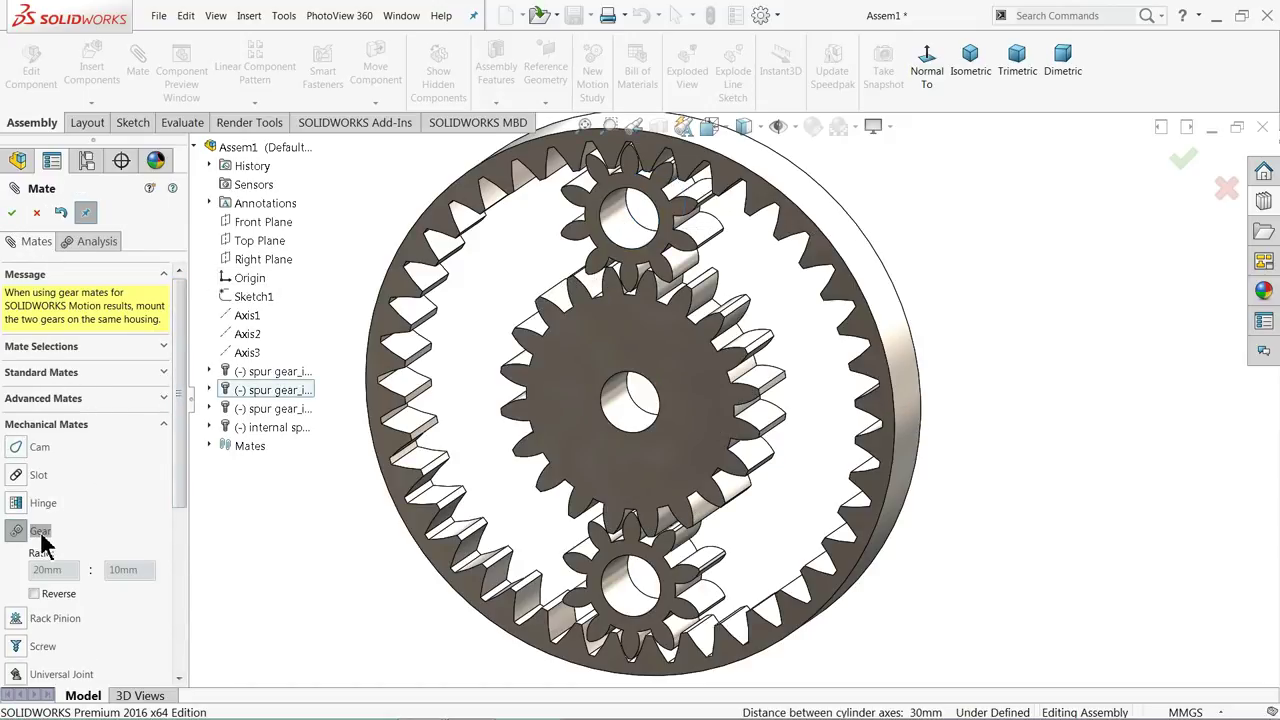
left_click(630, 240)
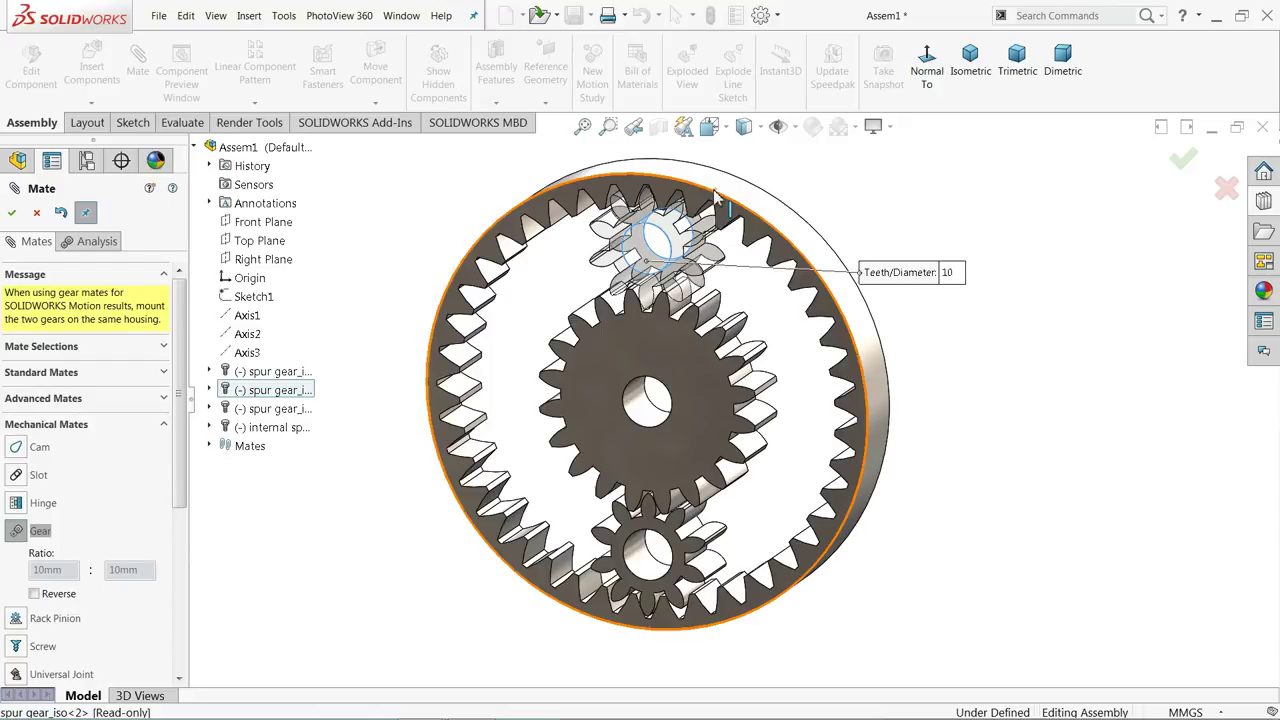
left_click(731, 193)
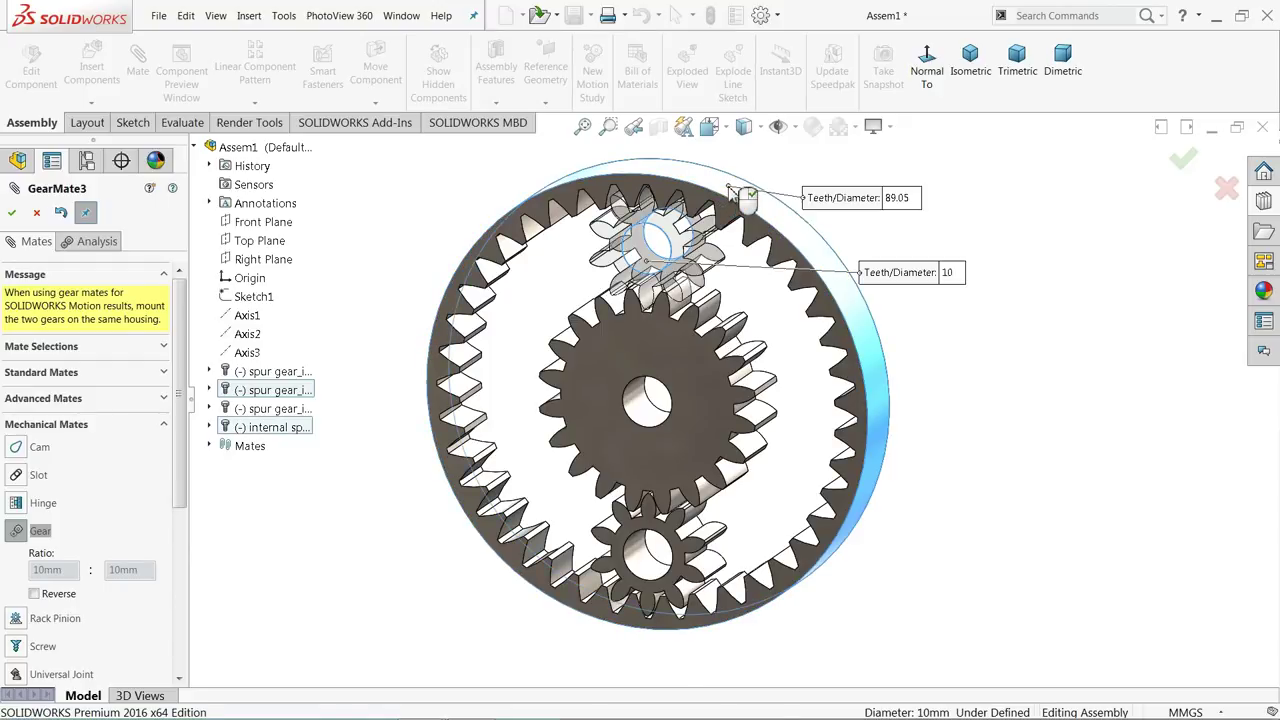
double_click(899, 198)
type("40")
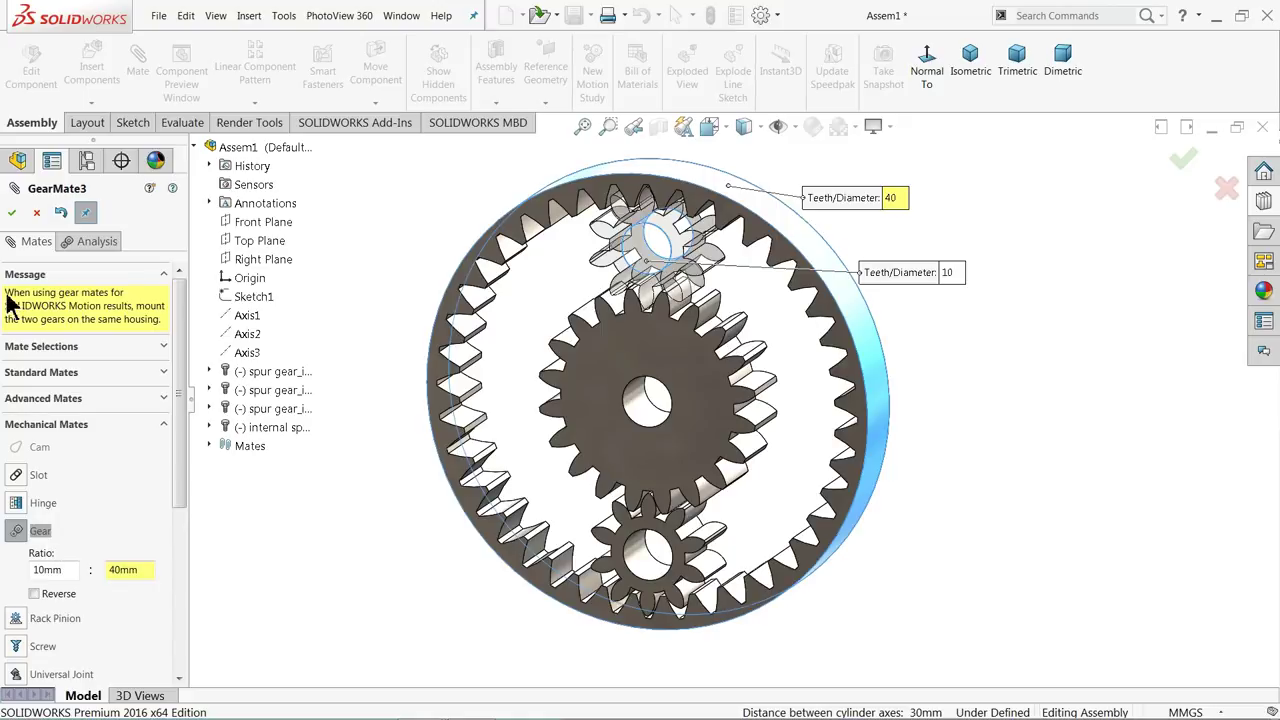
left_click(13, 214)
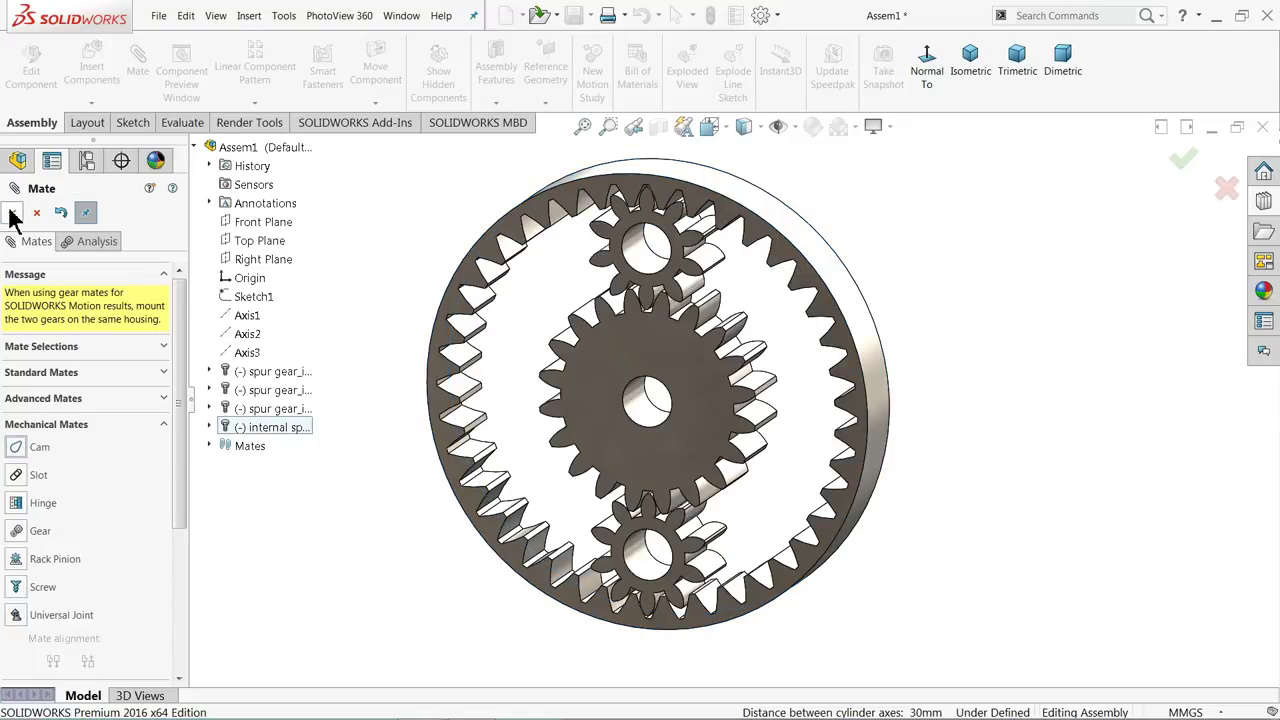
- Drag the sun gear to watch the planet and ring gears follow
left_click(13, 213)
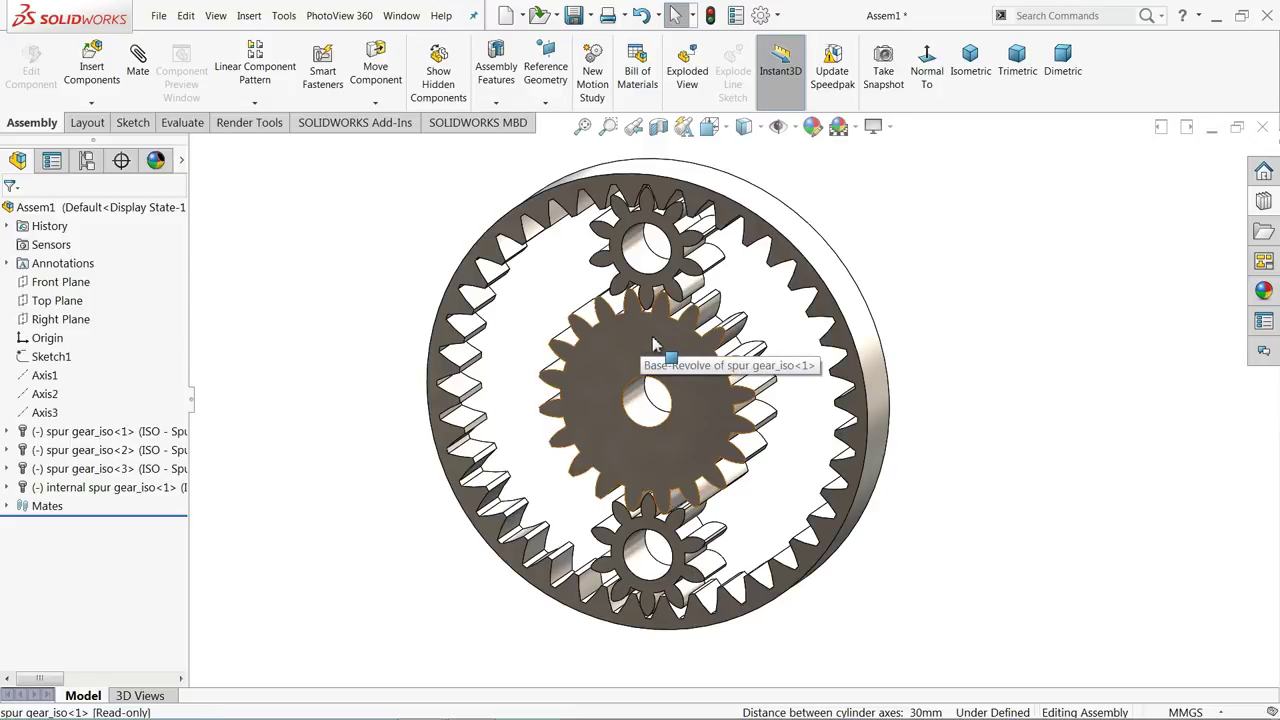
mouse_move(665, 345)
left_mouse_down()
mouse_move(688, 408)
mouse_move(688, 356)
left_mouse_up()
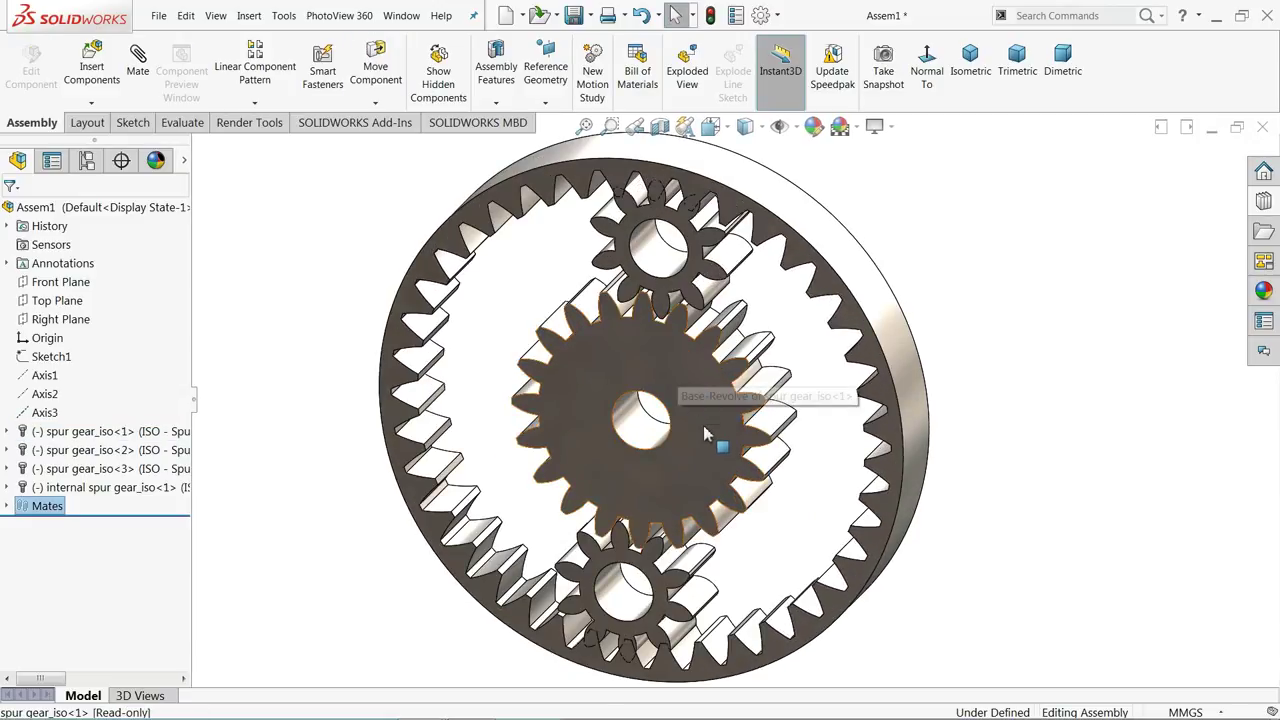
mouse_move(704, 428)
left_mouse_down()
mouse_move(636, 486)
mouse_move(617, 474)
left_mouse_up()
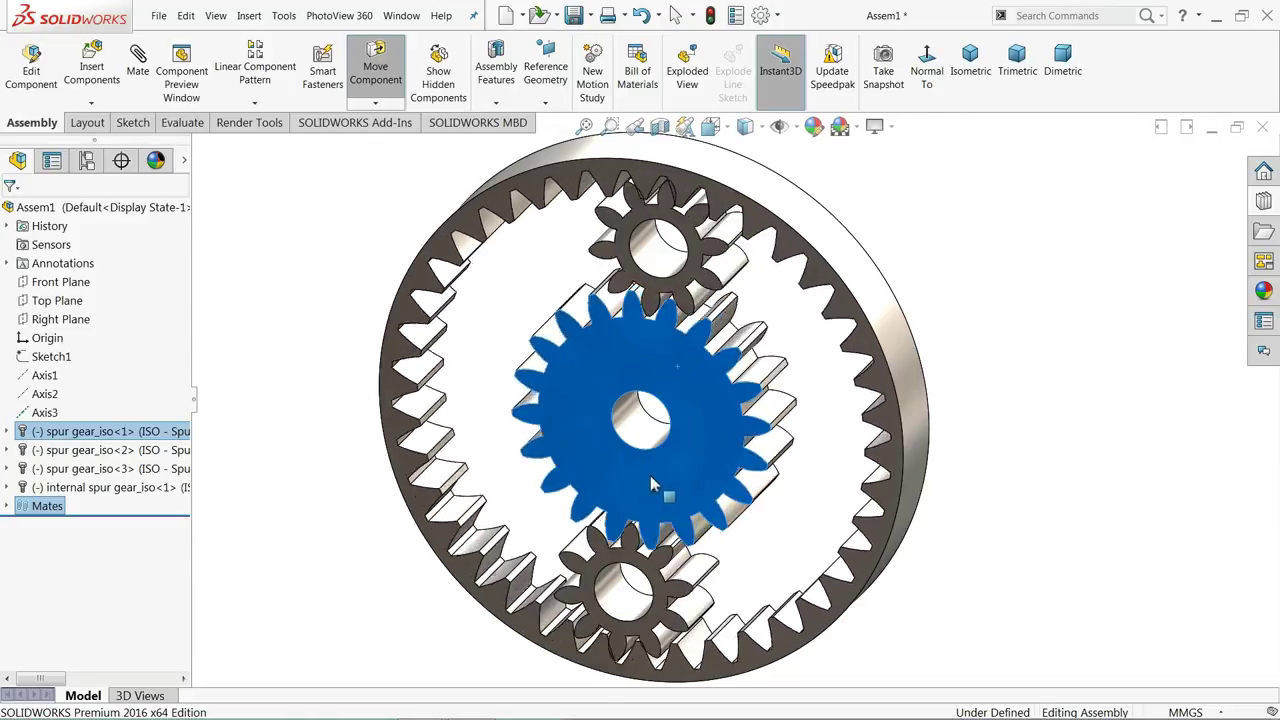
left_click_drag(617, 474, 610, 478)
key("Escape")
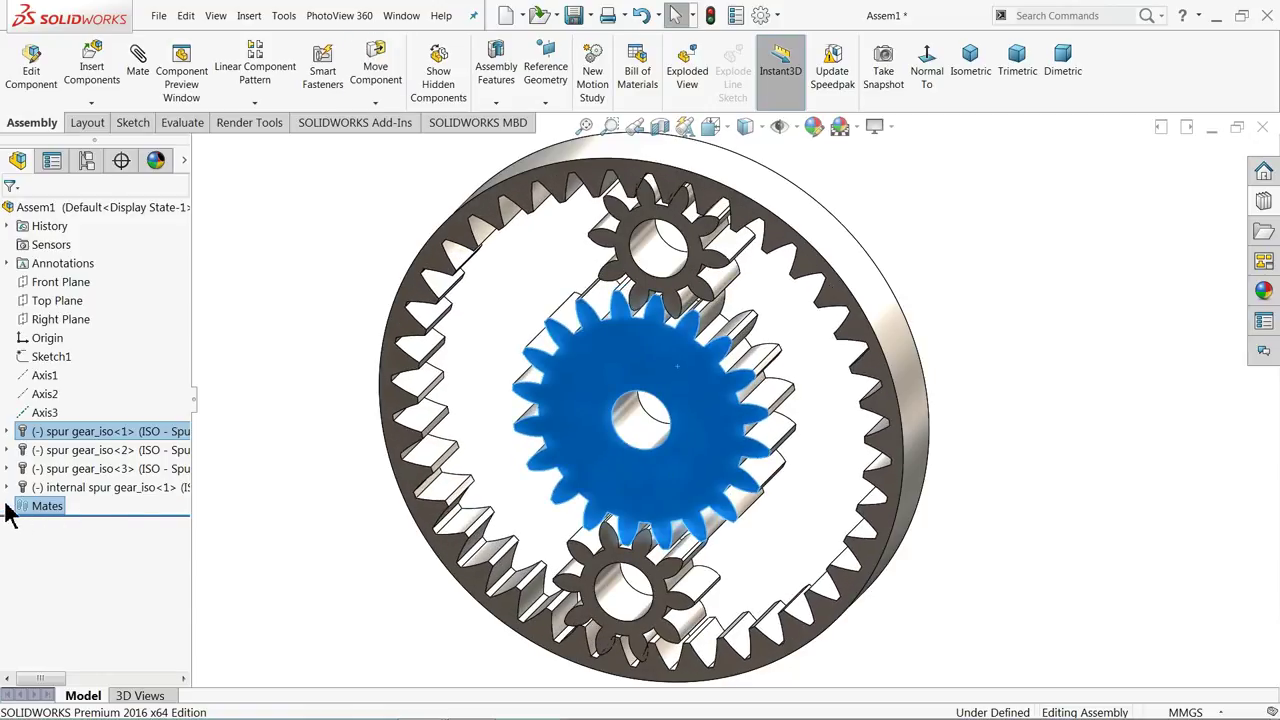
- Inspect GearMate3 in the Mates list and re-test the sun gear rotation face-on
left_click(6, 506)
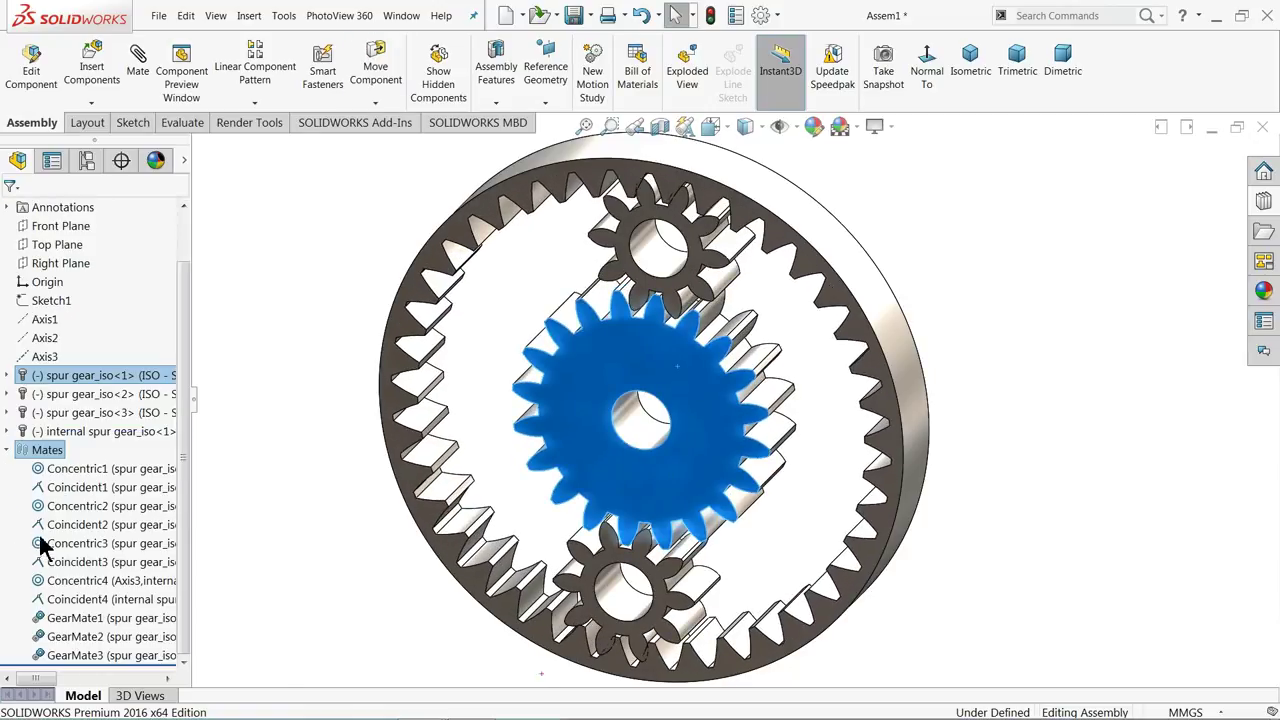
left_click(63, 658)
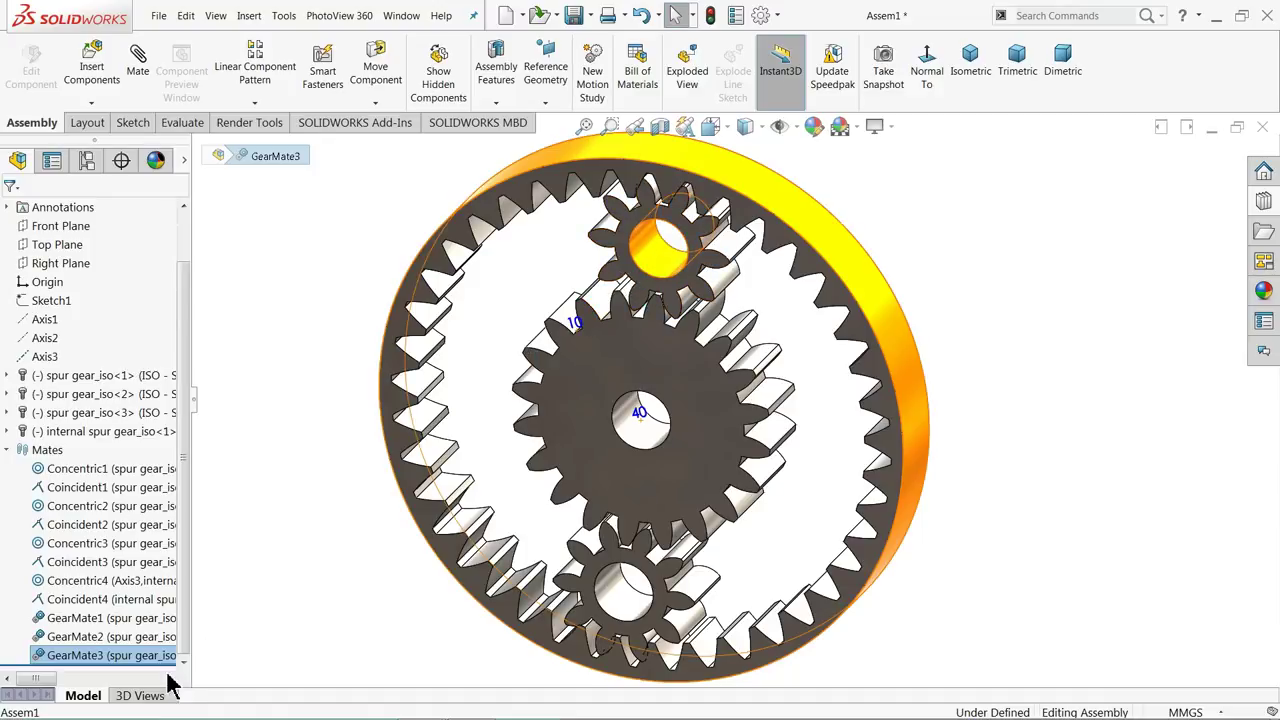
left_click(300, 408)
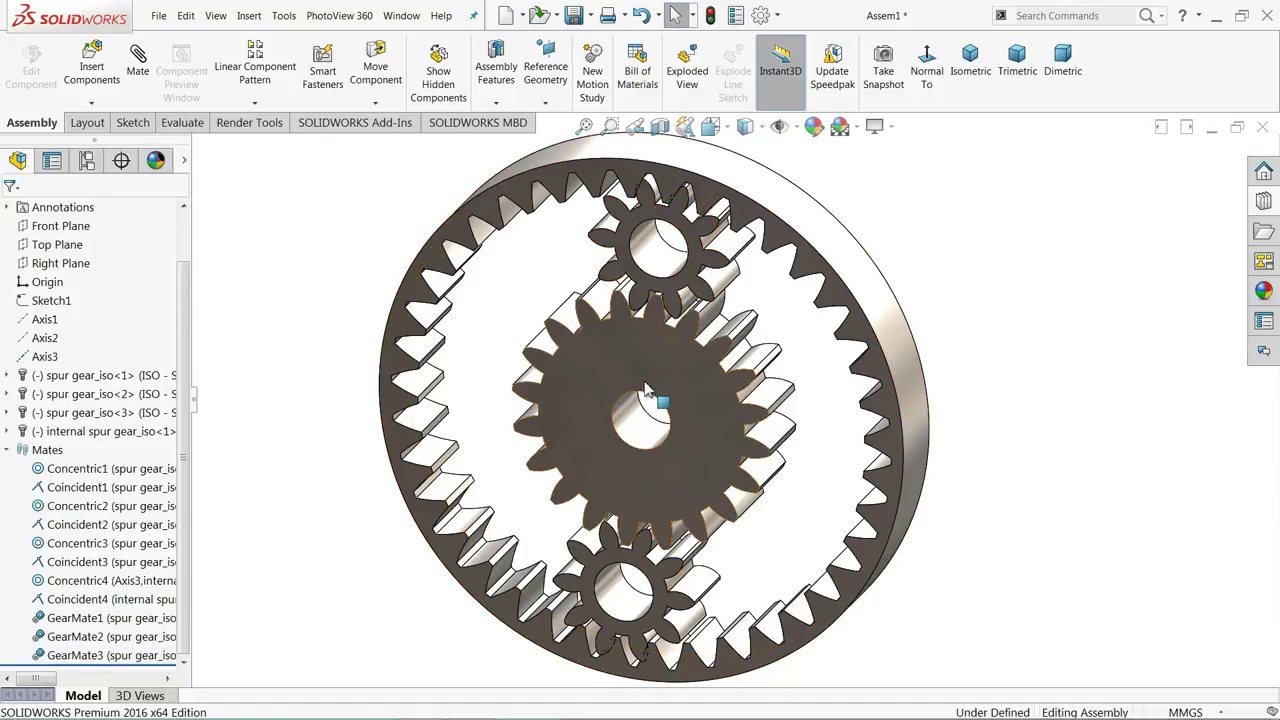
left_click(926, 88)
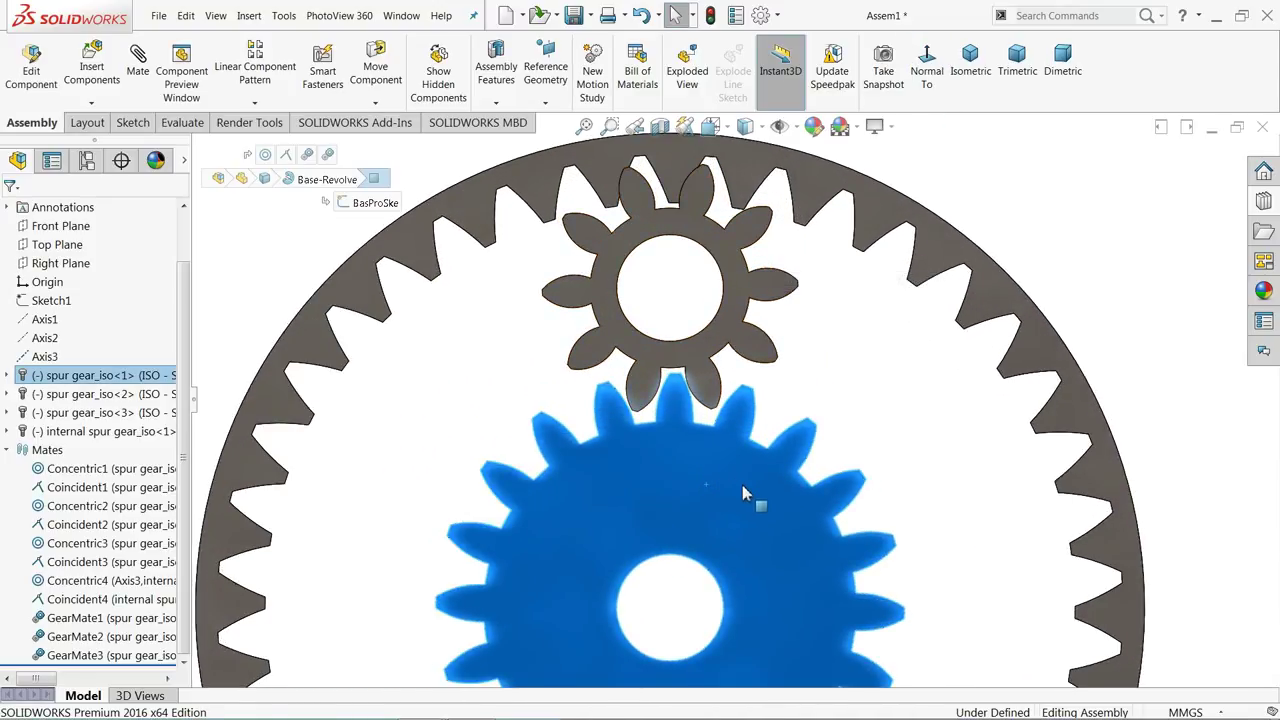
mouse_move(727, 487)
left_mouse_down()
mouse_move(750, 500)
mouse_move(734, 500)
left_mouse_up()
scroll(734, 500, "up", 5)
scroll(713, 627, "down", 5)
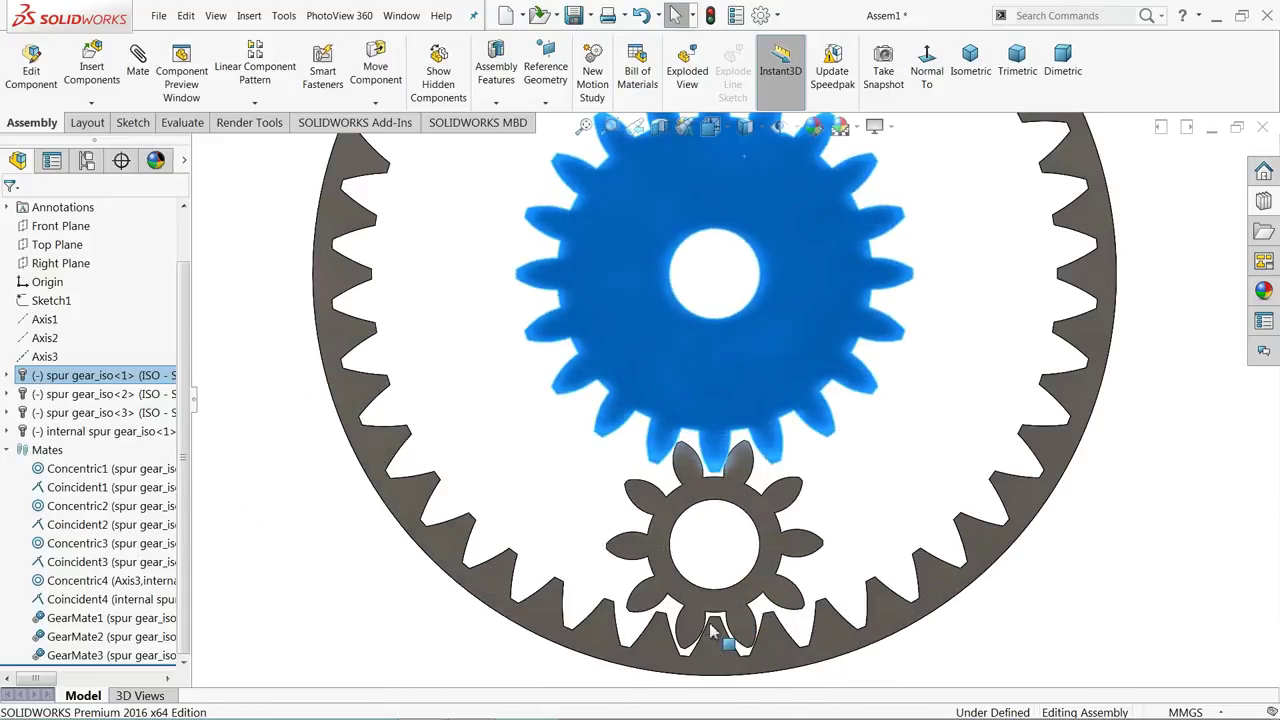
scroll(722, 625, "up", 5)
middle_click_drag(840, 340, 814, 400)
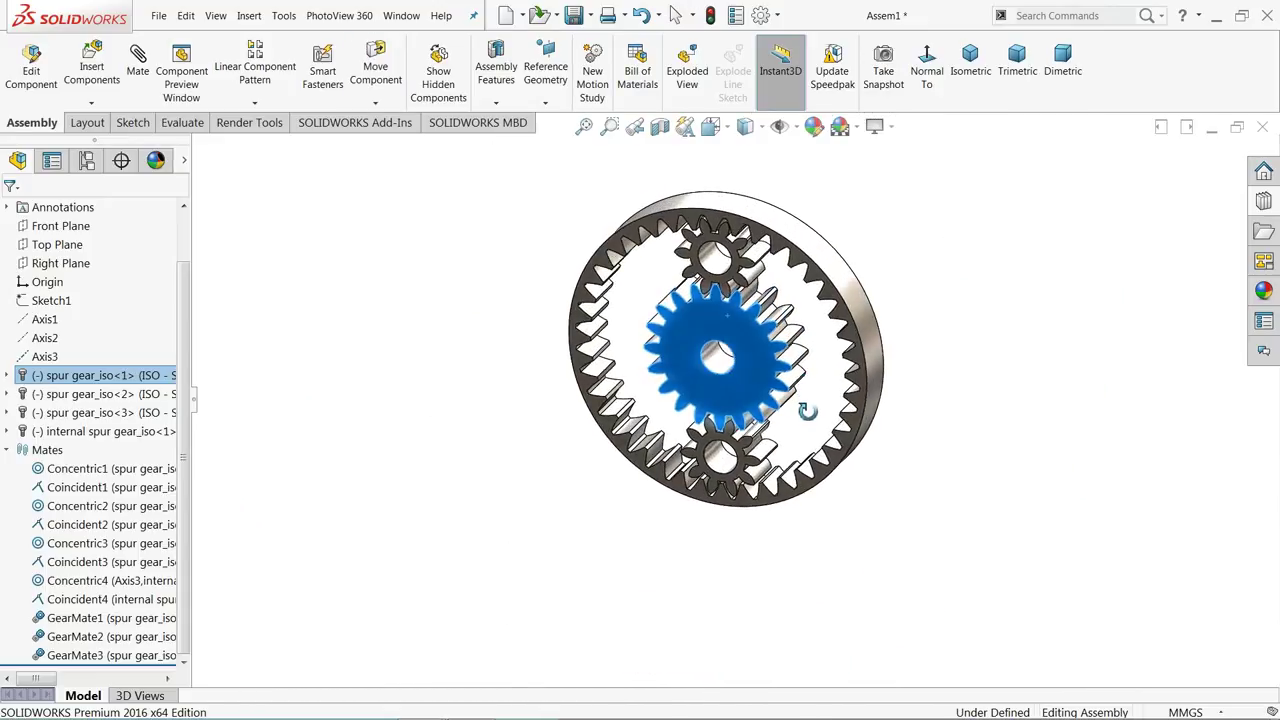
scroll(814, 400, "down", 2)
scroll(790, 370, "down", 2)
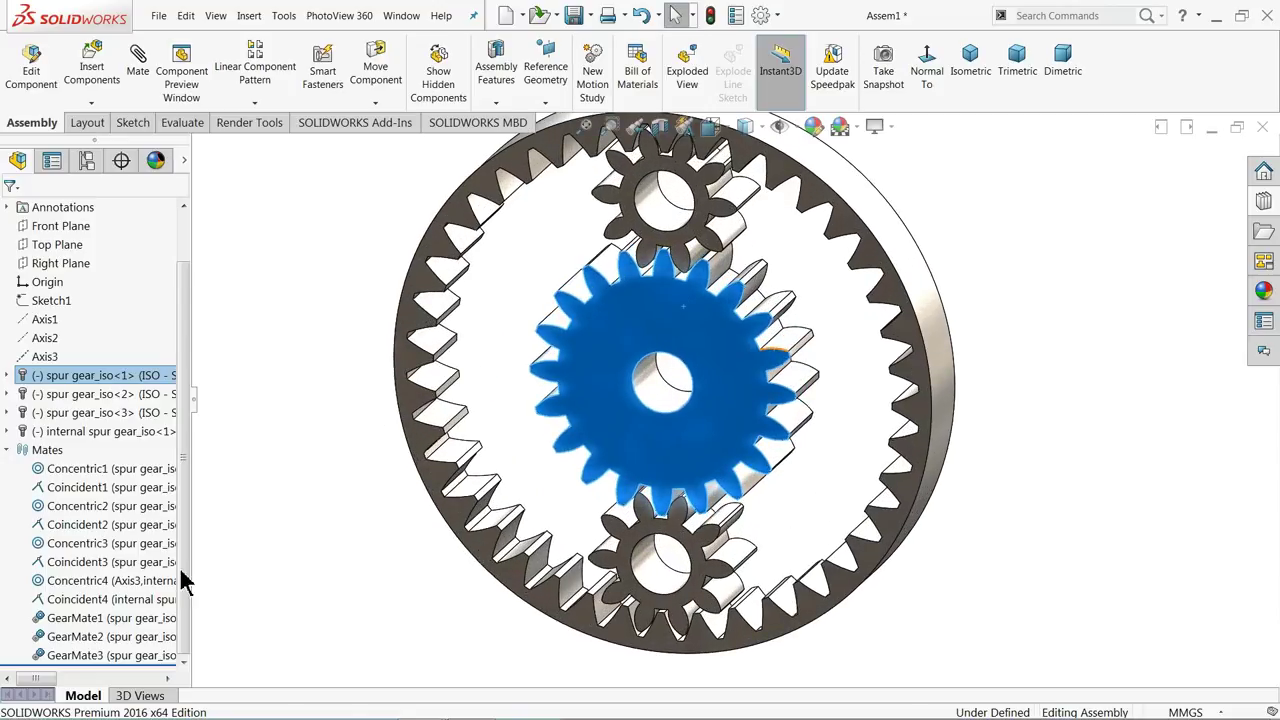
left_click(45, 655)
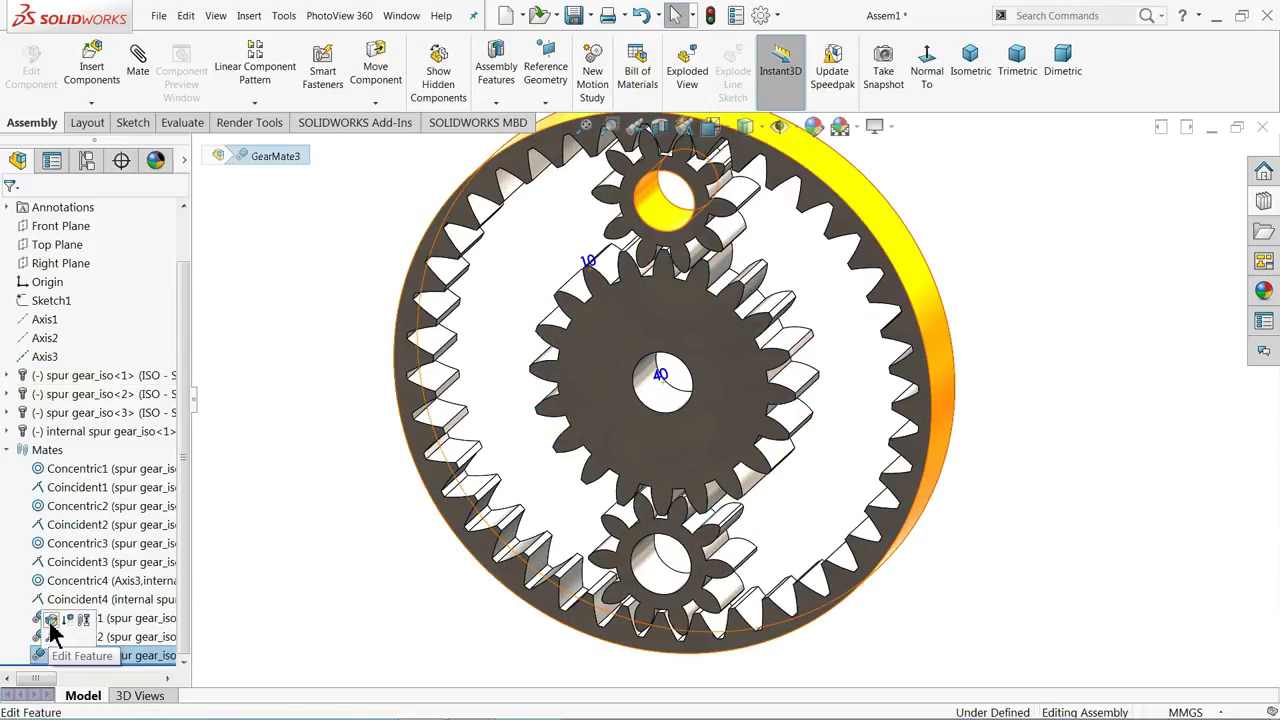
- Reverse the direction of the 10:40 GearMate3 between planet and ring gear and accept the edit
left_click(50, 622)
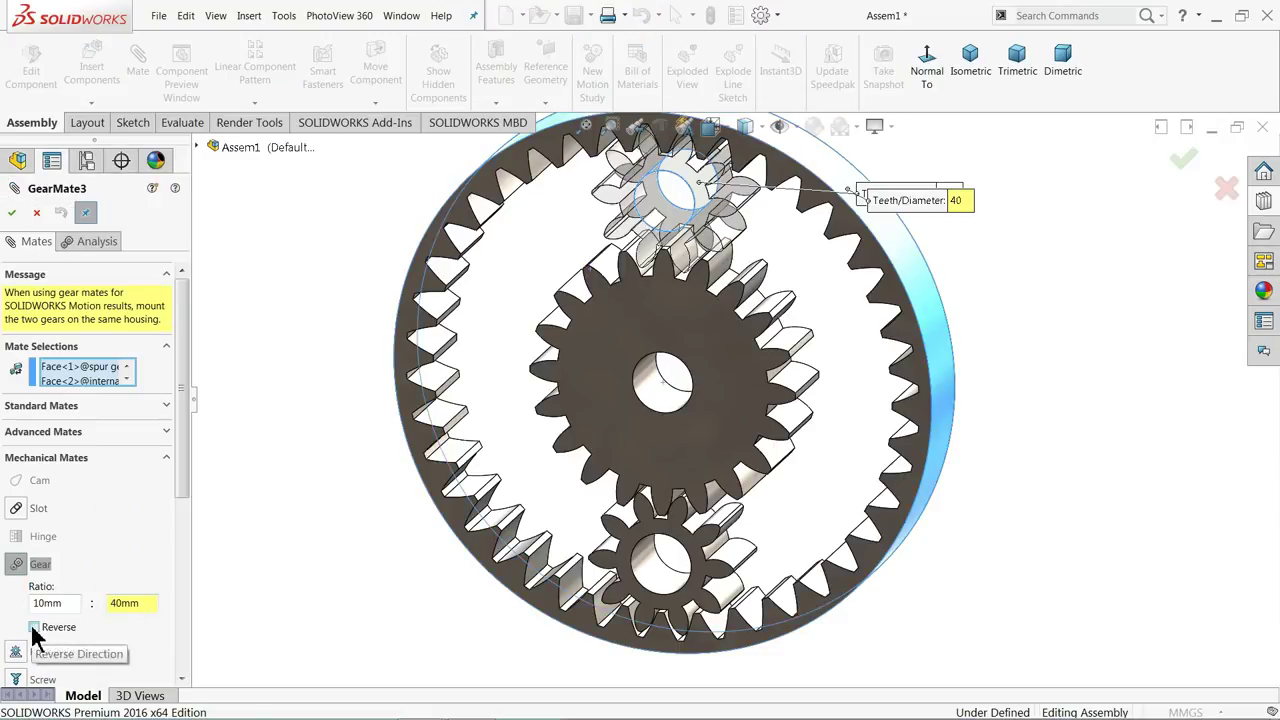
left_click(34, 627)
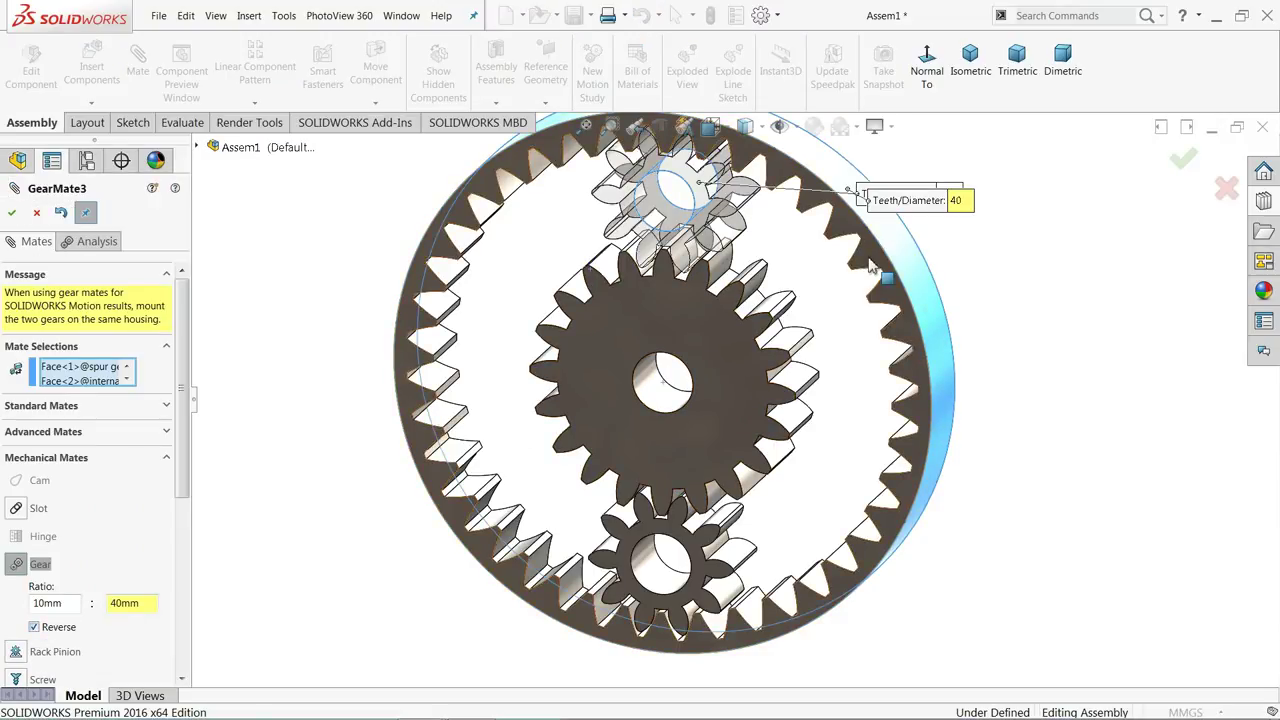
scroll(875, 270, "up", 1)
scroll(877, 289, "down", 3)
left_click_drag(880, 305, 800, 390)
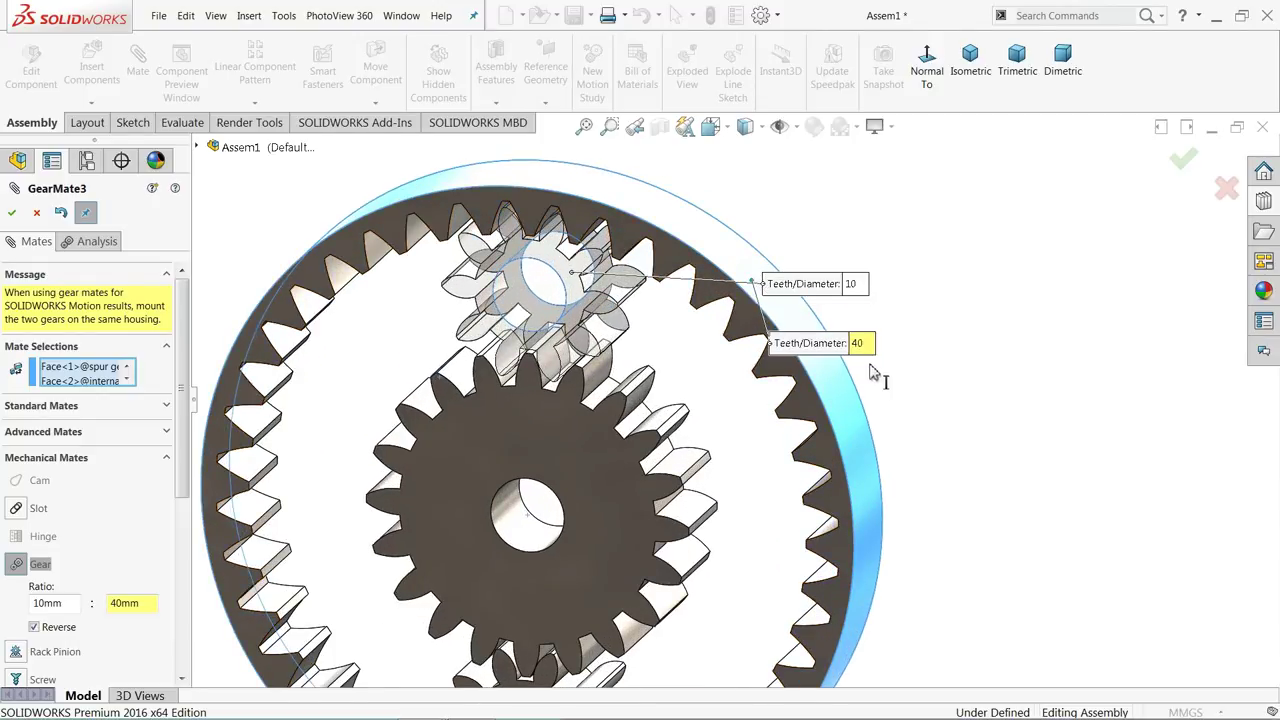
left_click(12, 215)
left_click(12, 215)
- Fit the assembly to view and drag the sun gear to check the planets roll inside the ring
key("f")
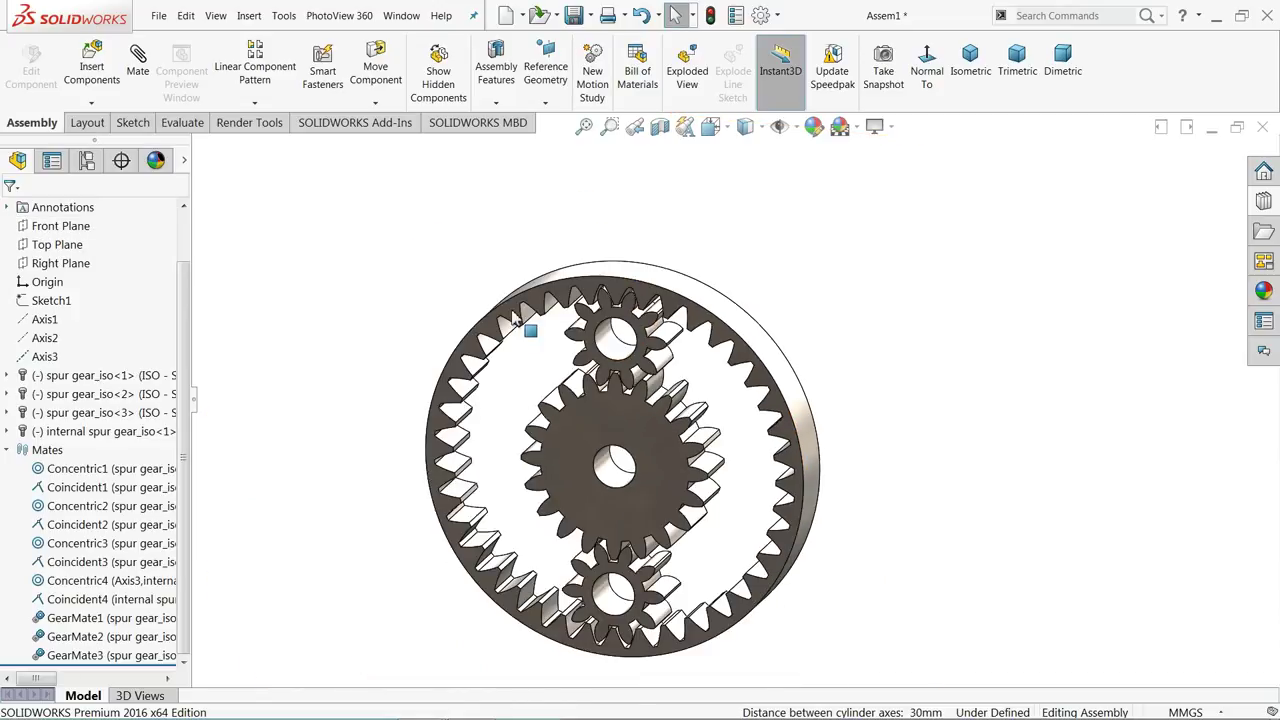
key("f")
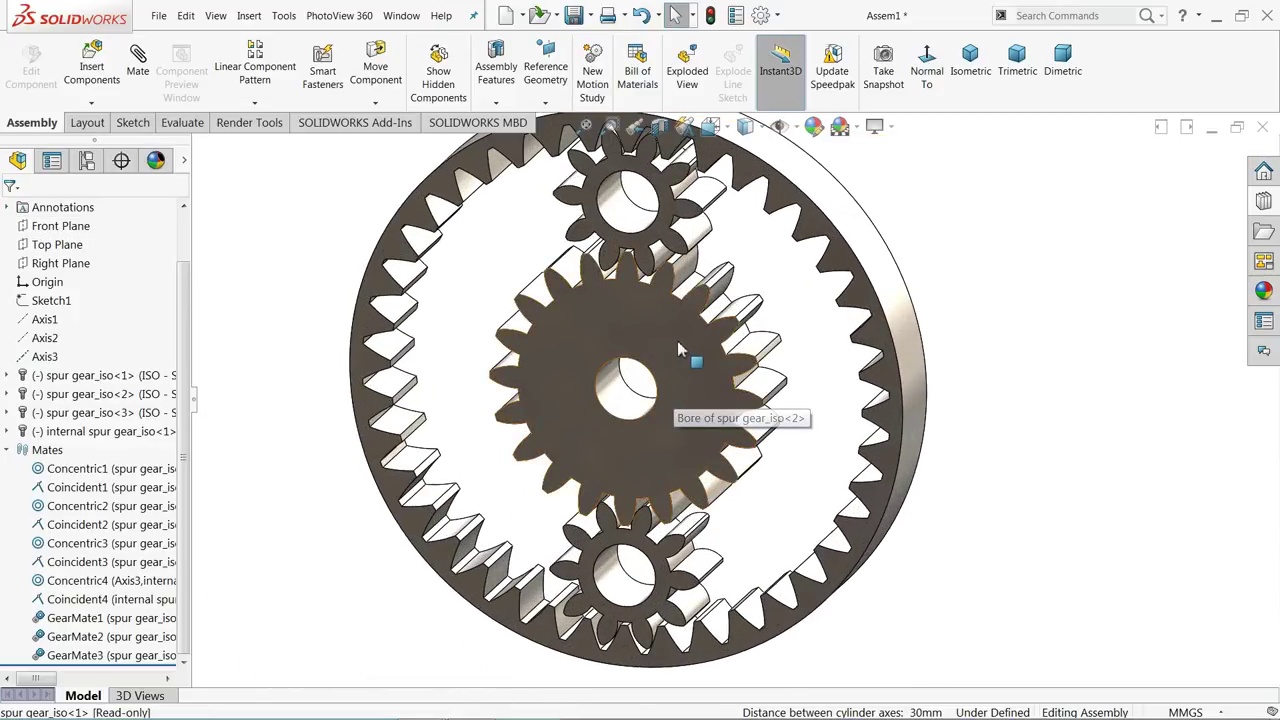
mouse_move(718, 430)
left_mouse_down()
mouse_move(646, 463)
mouse_move(575, 410)
mouse_move(657, 434)
mouse_move(589, 283)
mouse_move(704, 370)
mouse_move(586, 334)
mouse_move(608, 356)
mouse_move(568, 387)
mouse_move(571, 437)
mouse_move(563, 430)
mouse_move(586, 443)
mouse_move(701, 354)
mouse_move(714, 429)
mouse_move(651, 417)
mouse_move(713, 443)
mouse_move(690, 450)
left_mouse_up()
key("Escape")
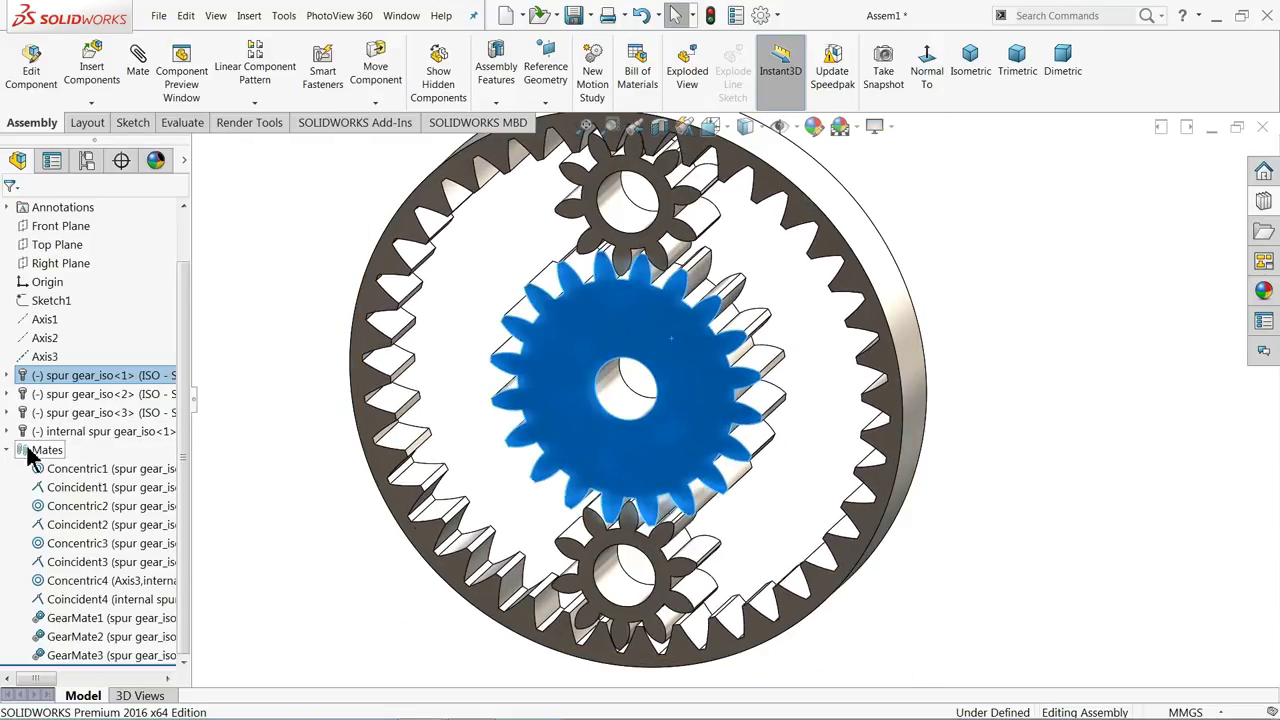
- Collapse the Mates list, clear the selection, and orbit and zoom to view the ring gear tilted
left_click(9, 450)
left_click(311, 400)
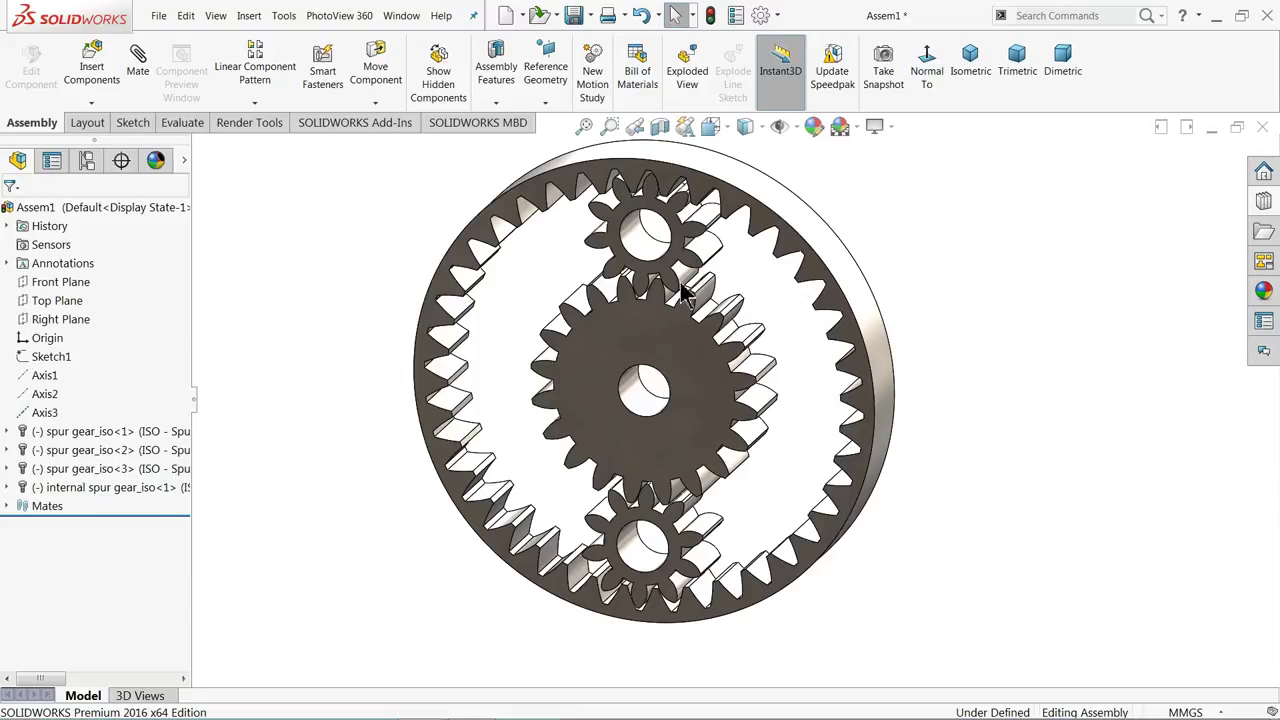
middle_click_drag(316, 415, 690, 290)
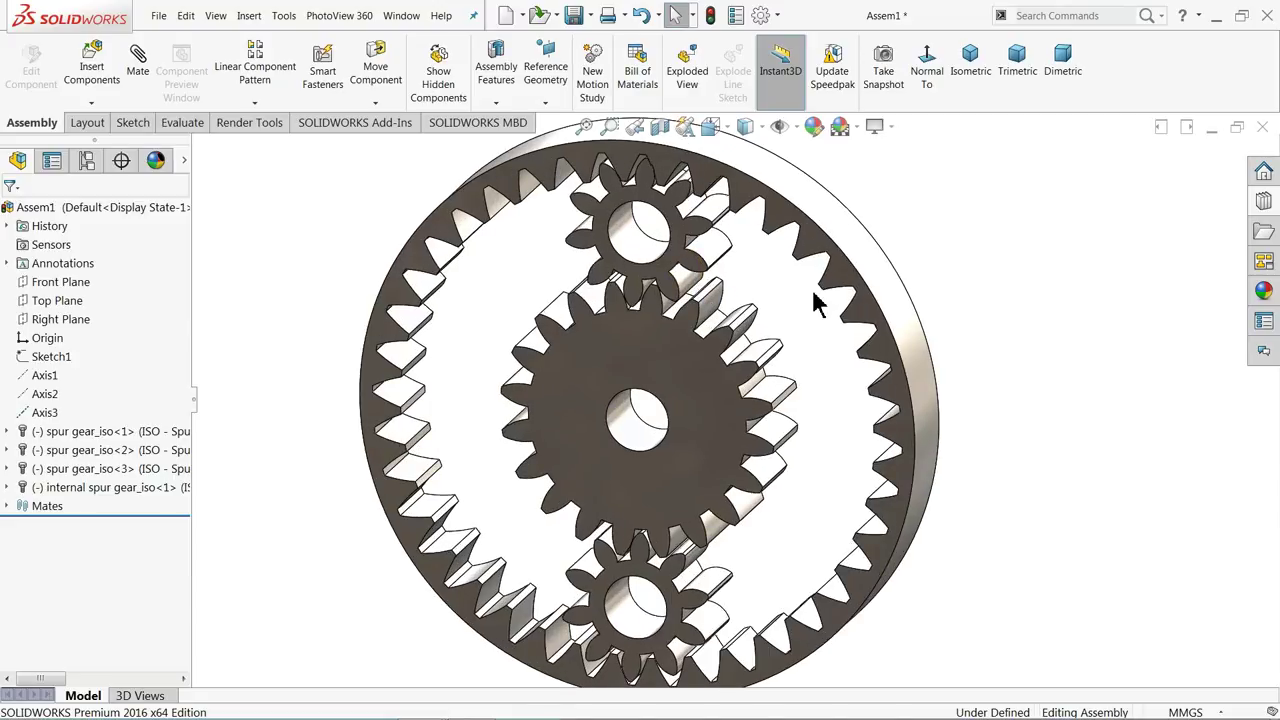
middle_click_drag(815, 302, 786, 342)
scroll(795, 412, "down", 2)
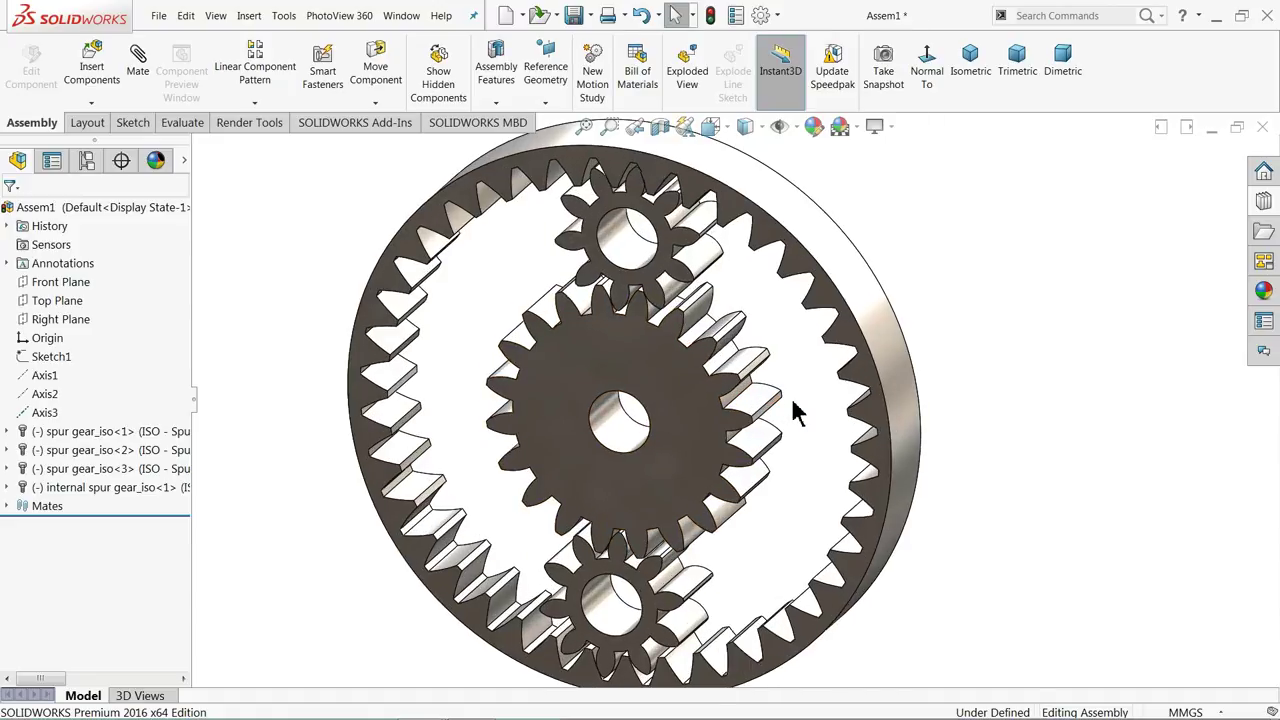
scroll(790, 413, "up", 1)
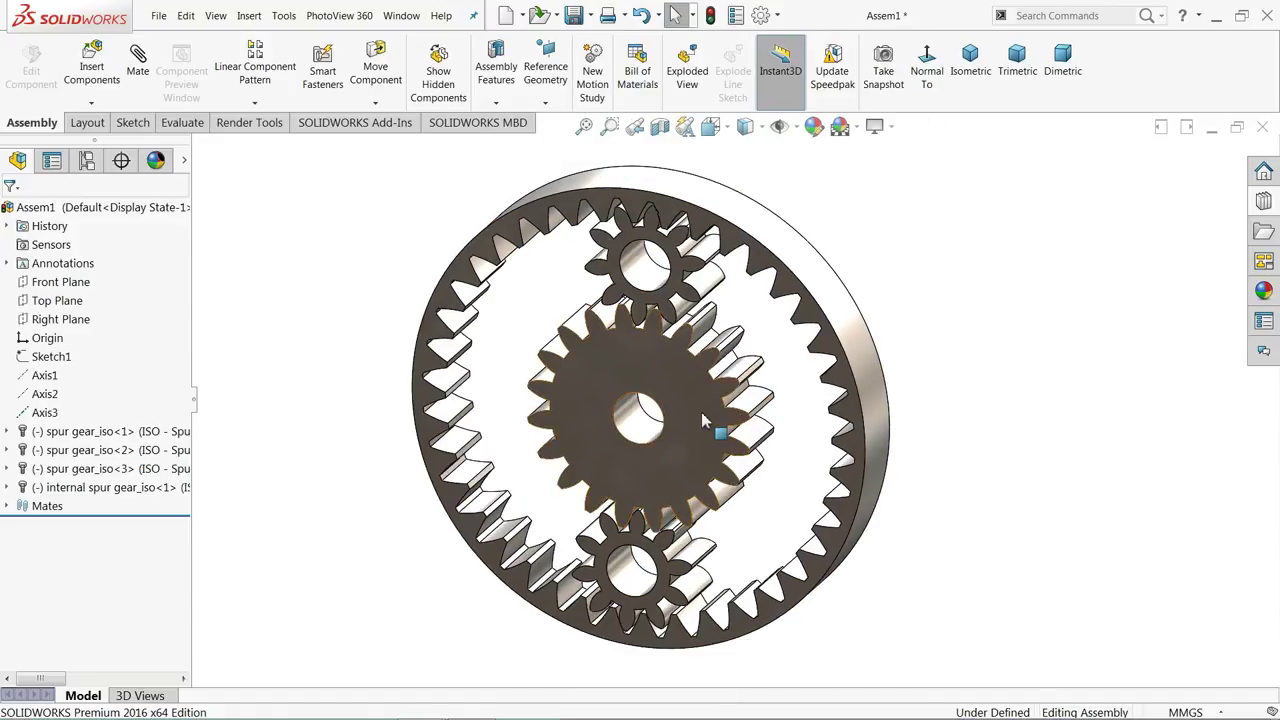
- Apply a yellow appearance to the whole sun and planet gear body instead of a single face
left_click(693, 410)
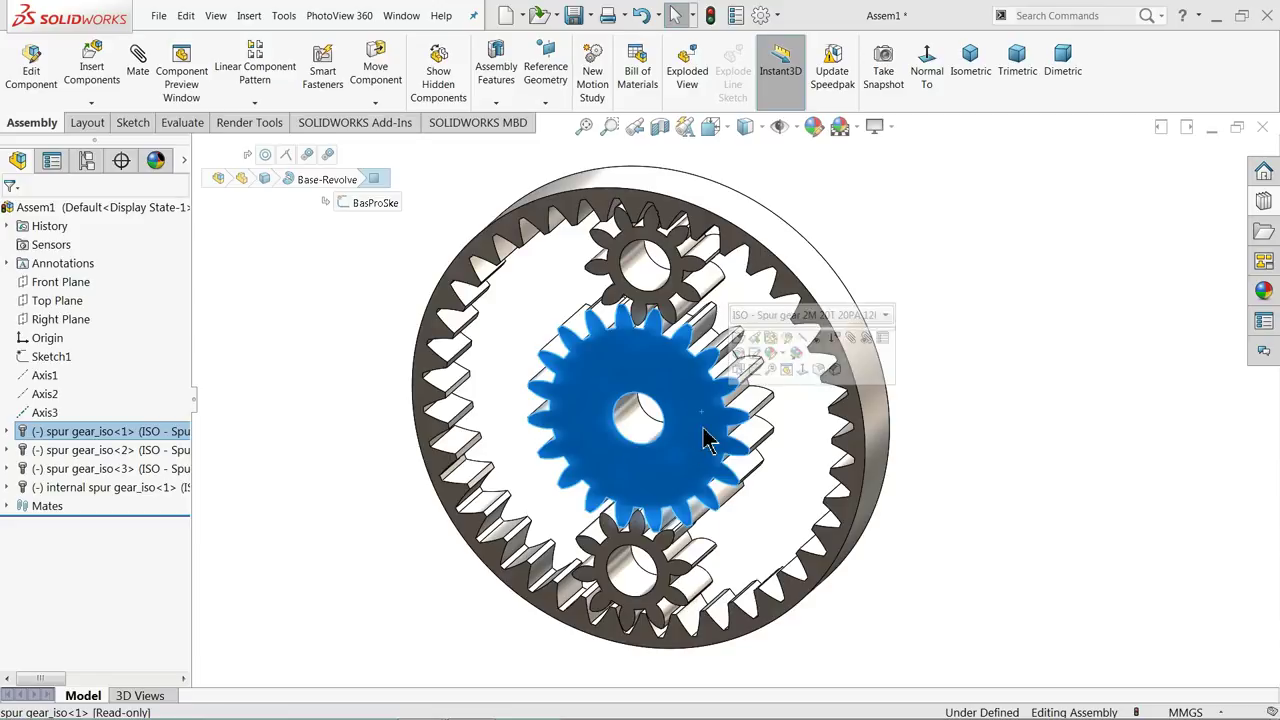
left_click(816, 127)
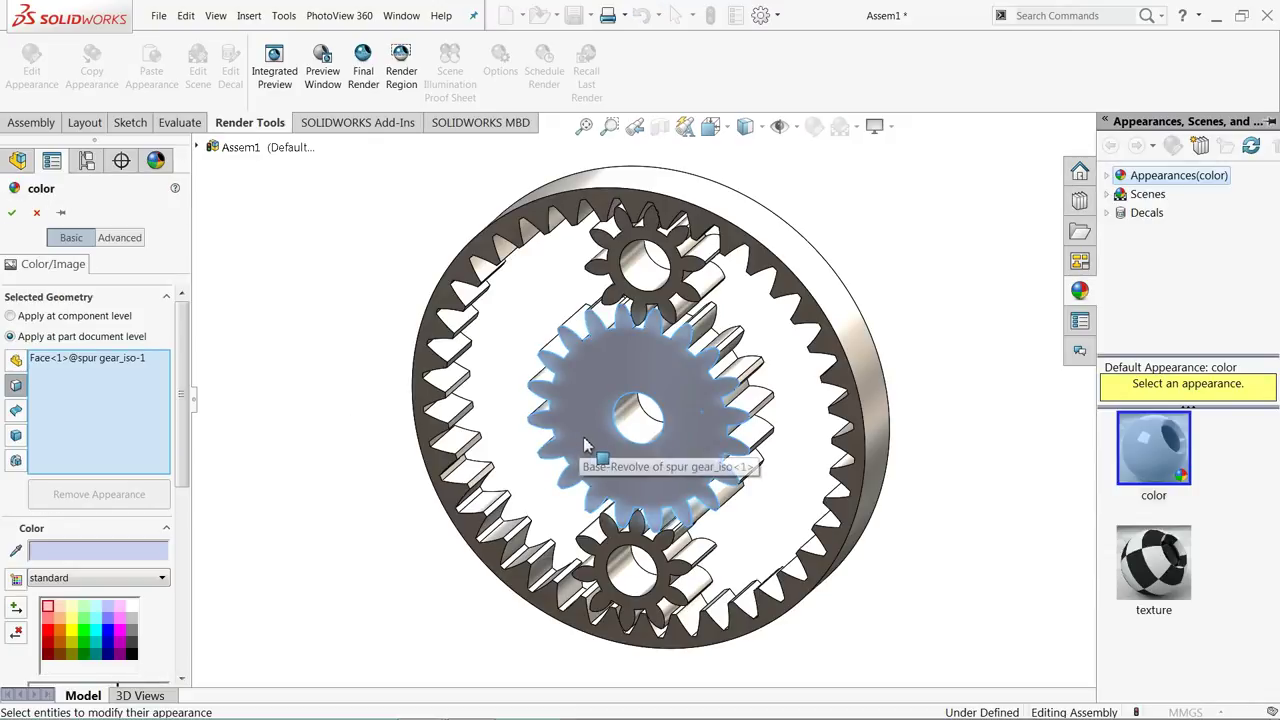
left_click(17, 437)
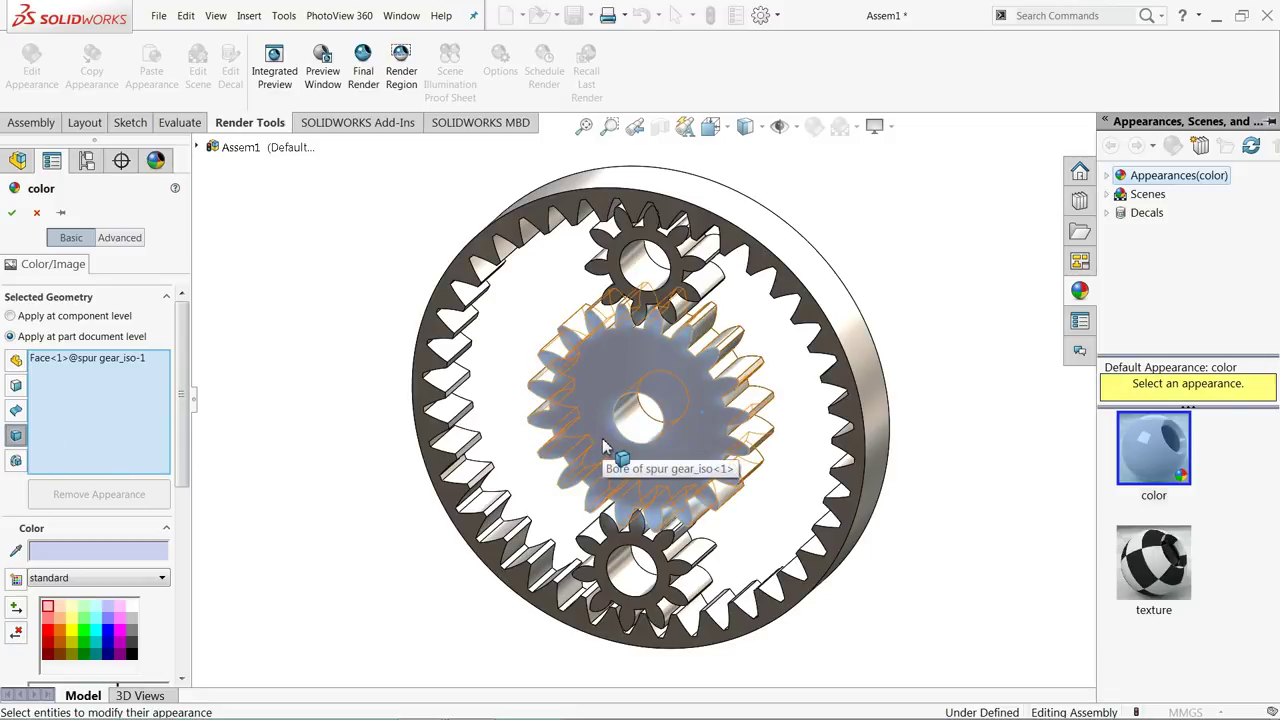
left_click(94, 362)
right_click(94, 363)
left_click(100, 398)
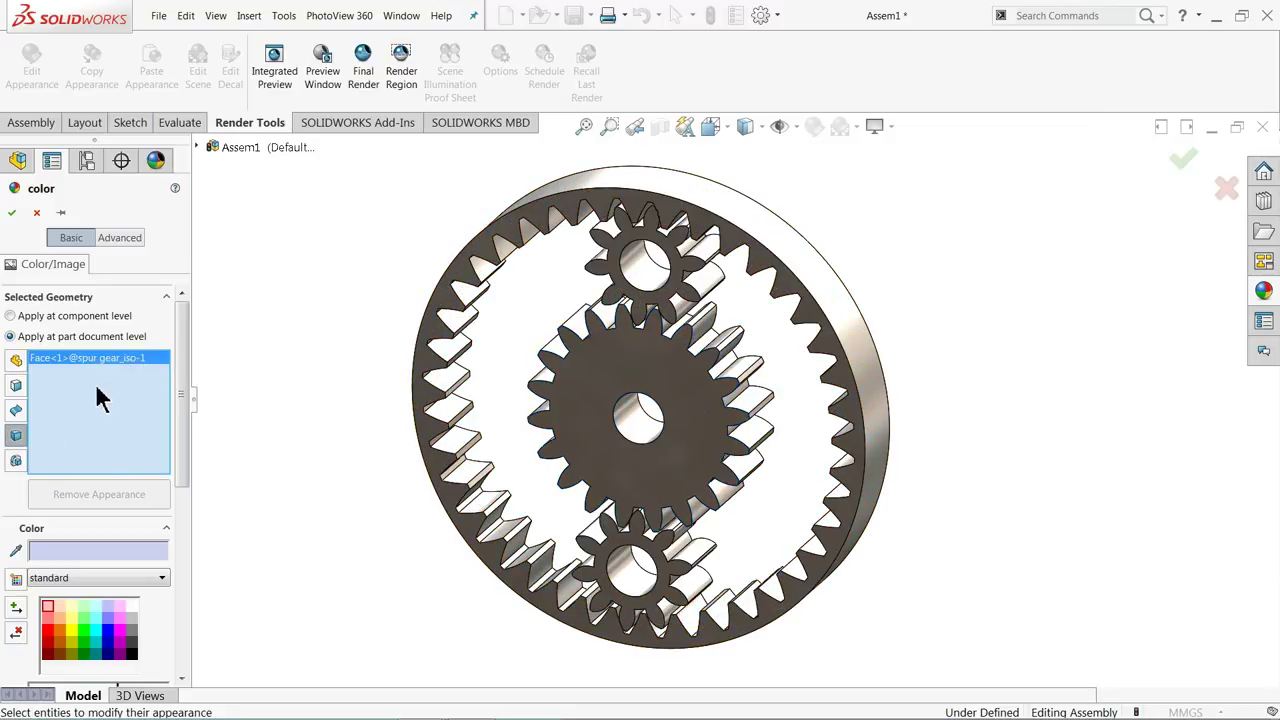
left_click(583, 452)
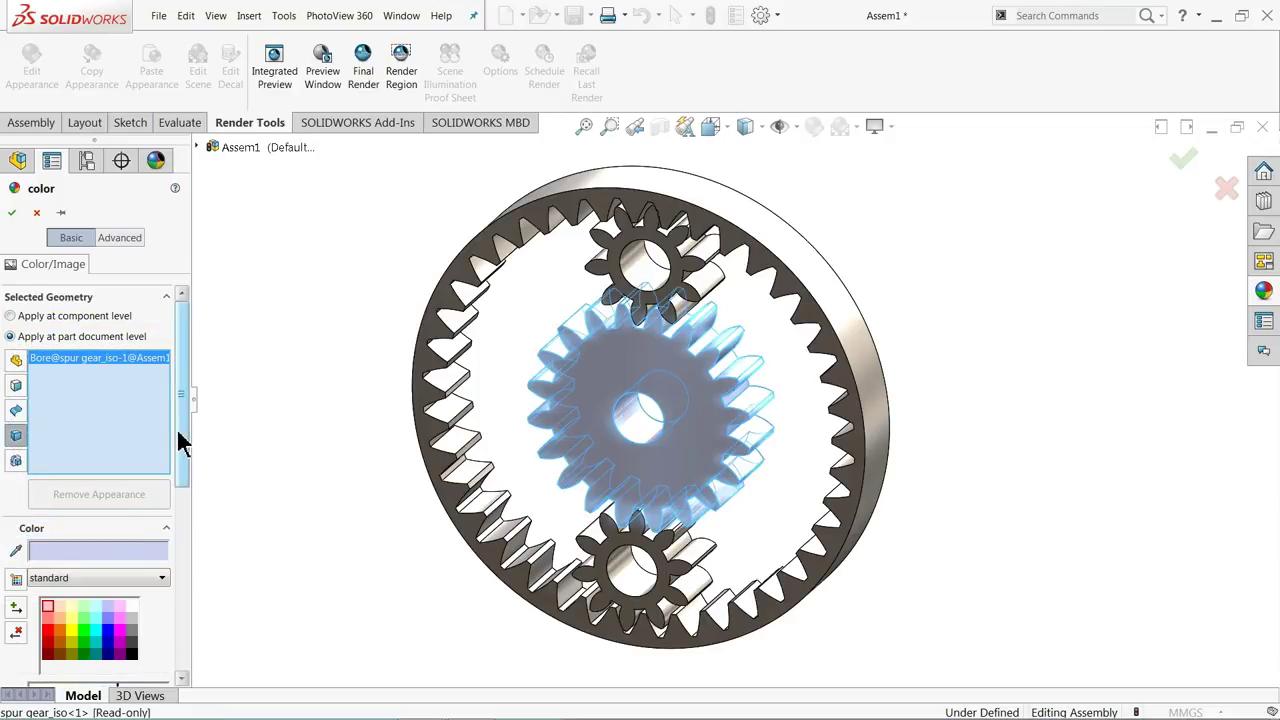
left_click(70, 636)
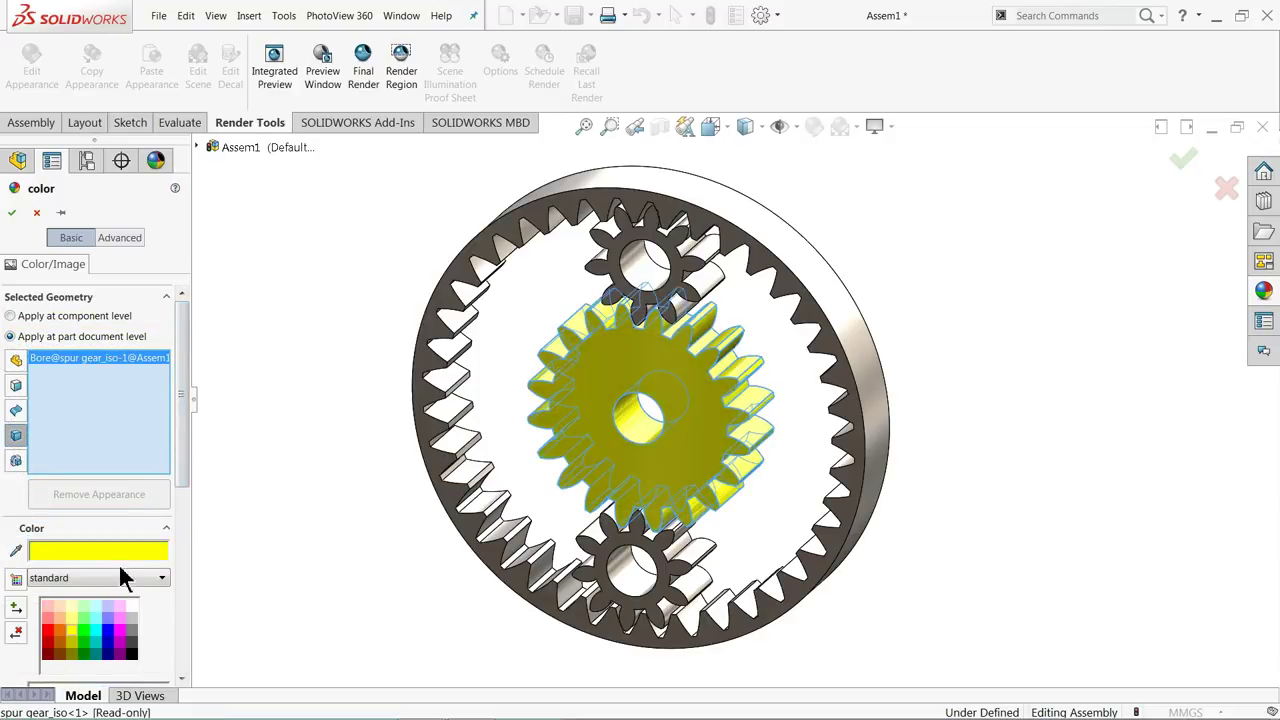
left_click(12, 214)
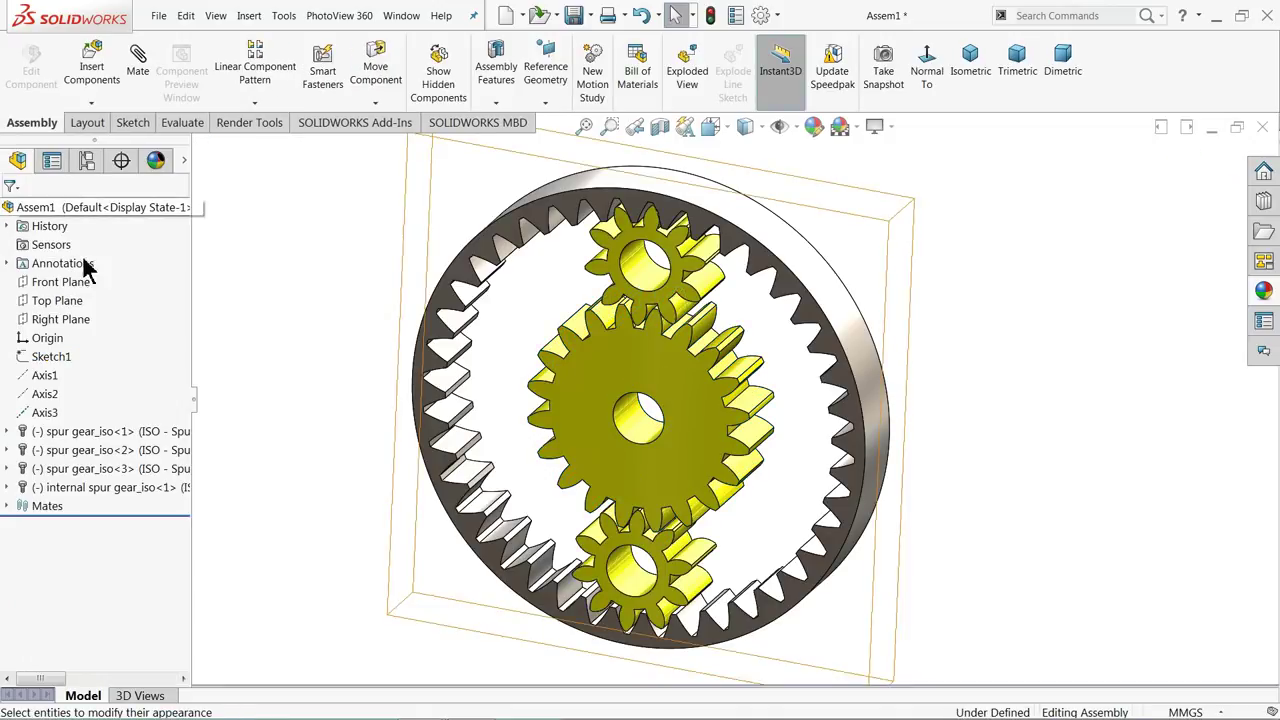
- Replace the old face selection with the internal ring gear and colour it green
left_click(762, 220)
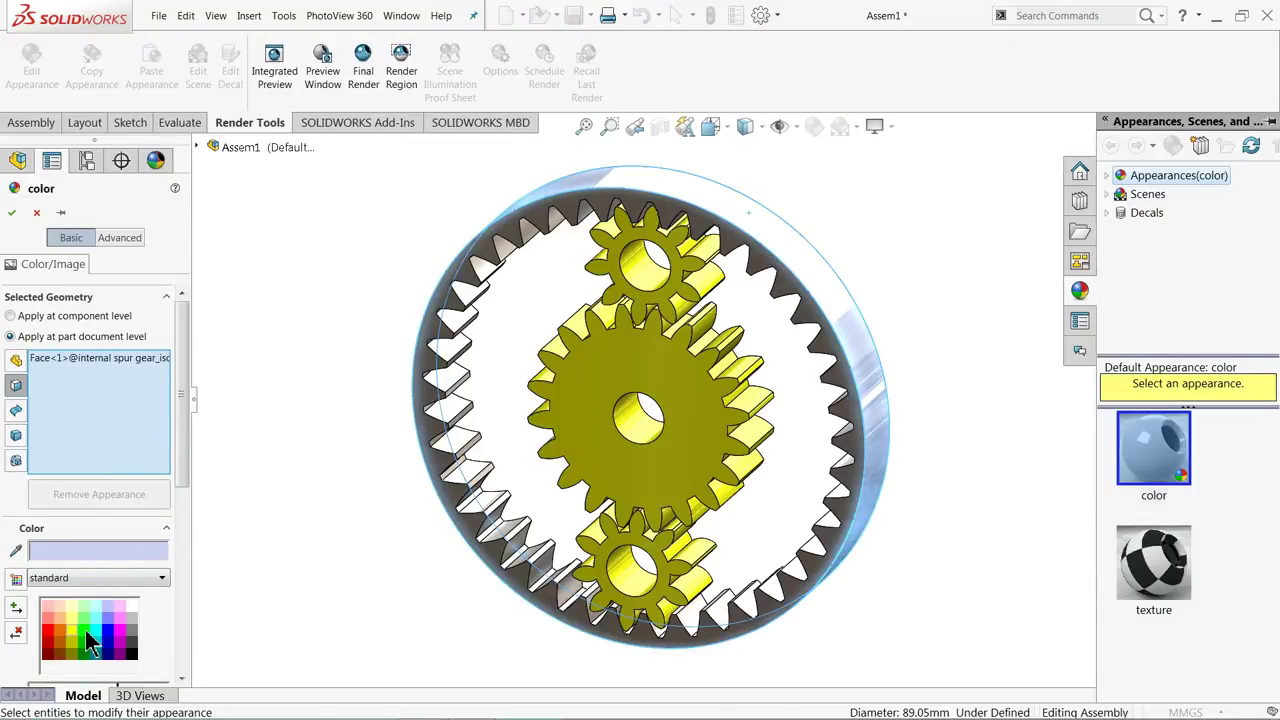
left_click(85, 630)
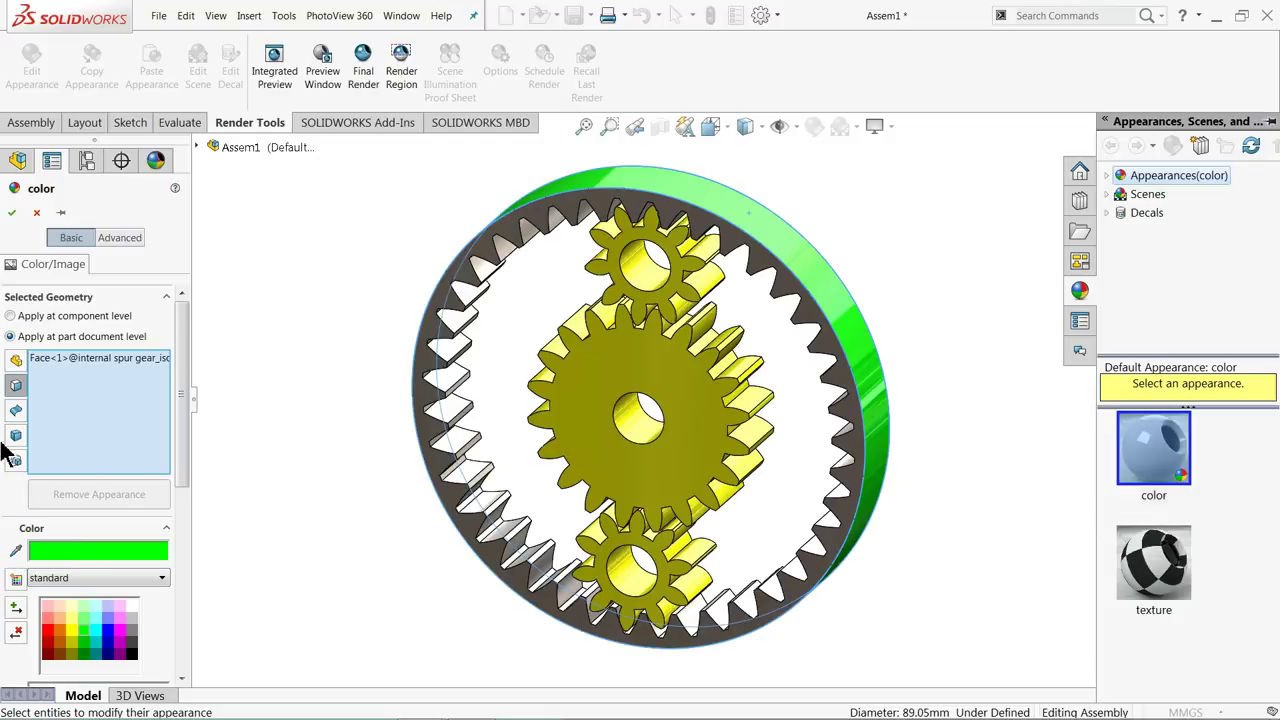
right_click(65, 375)
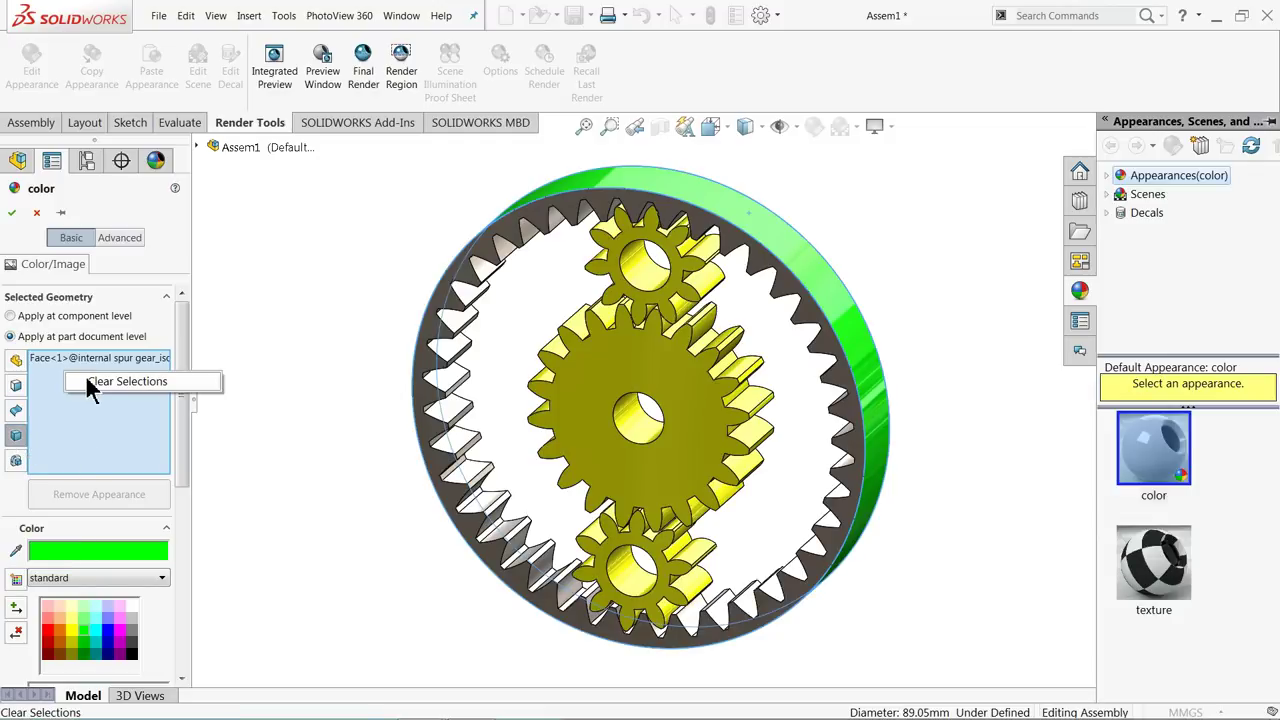
left_click(90, 380)
left_click(483, 255)
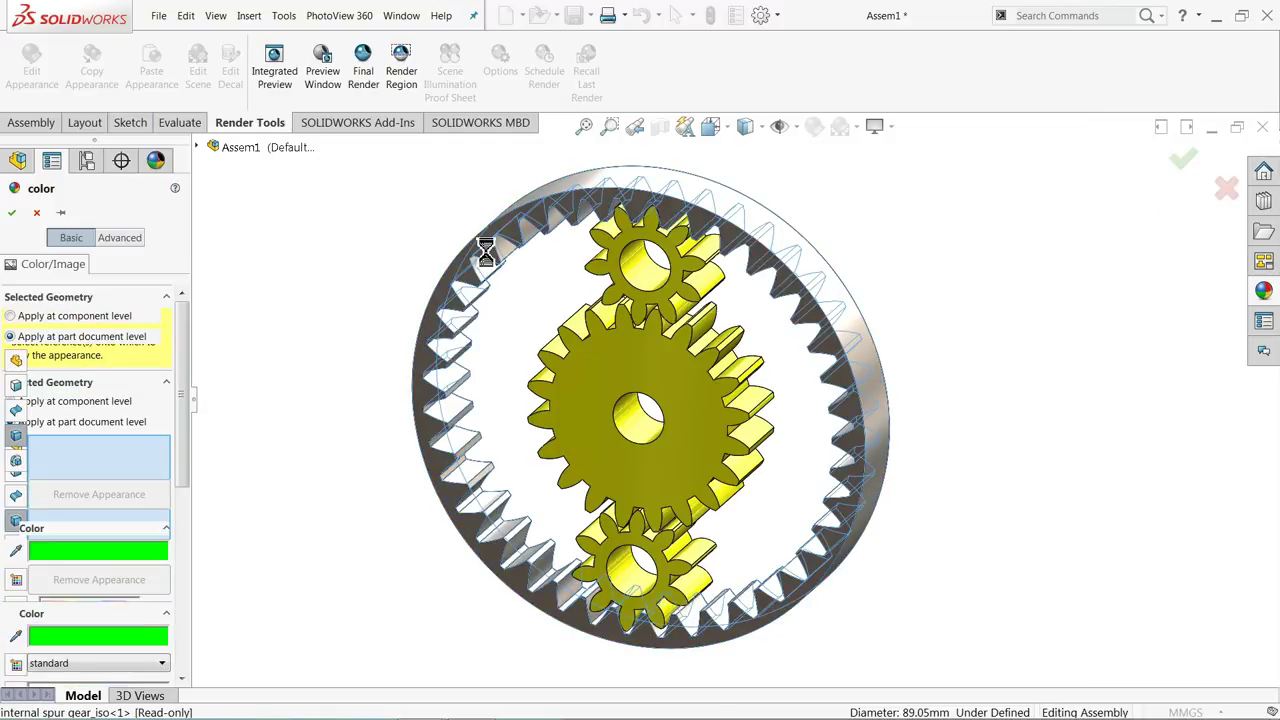
left_click(11, 215)
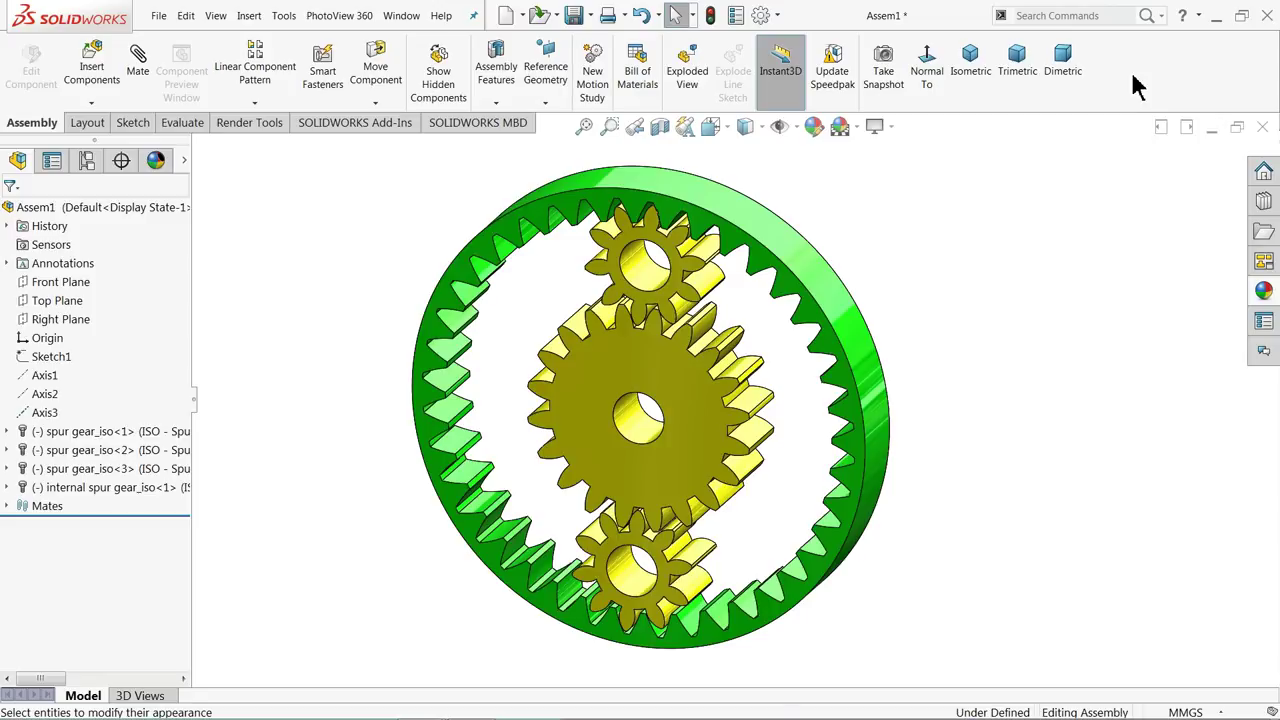
- Save the assembly with Save All, including the read-only parts, after rebuilding
left_click(574, 16)
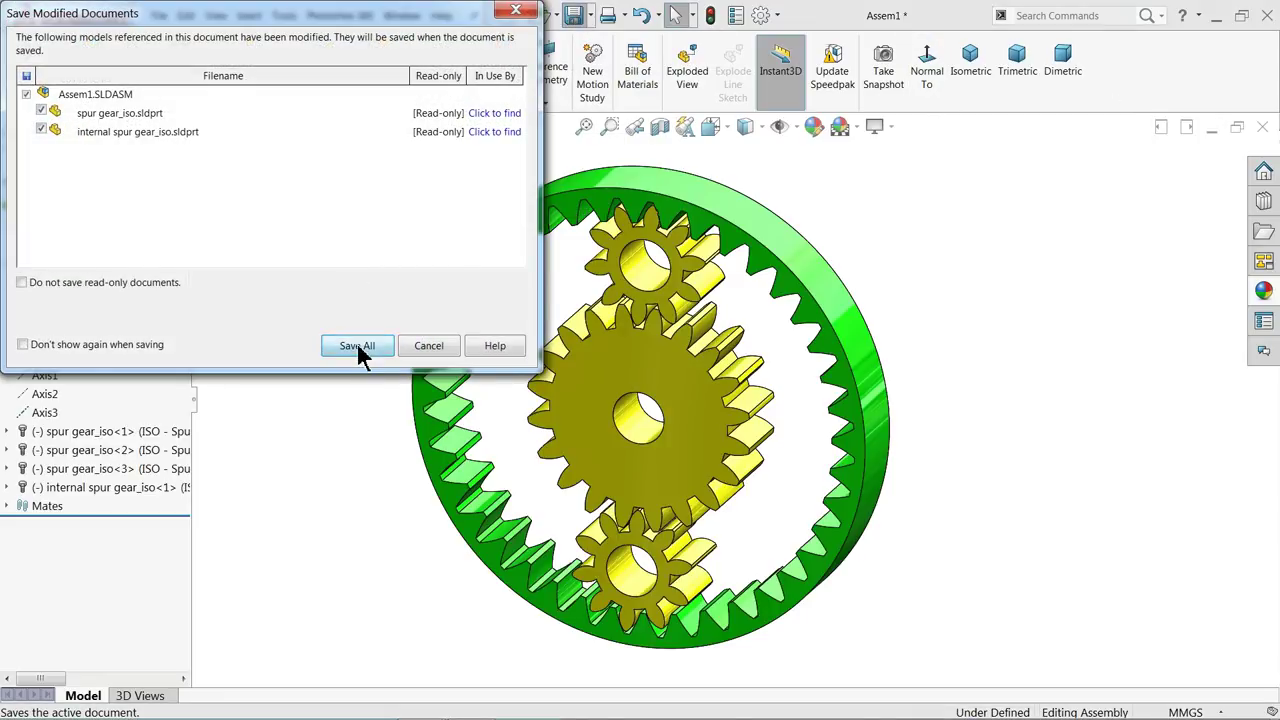
left_click(356, 345)
left_click(682, 370)
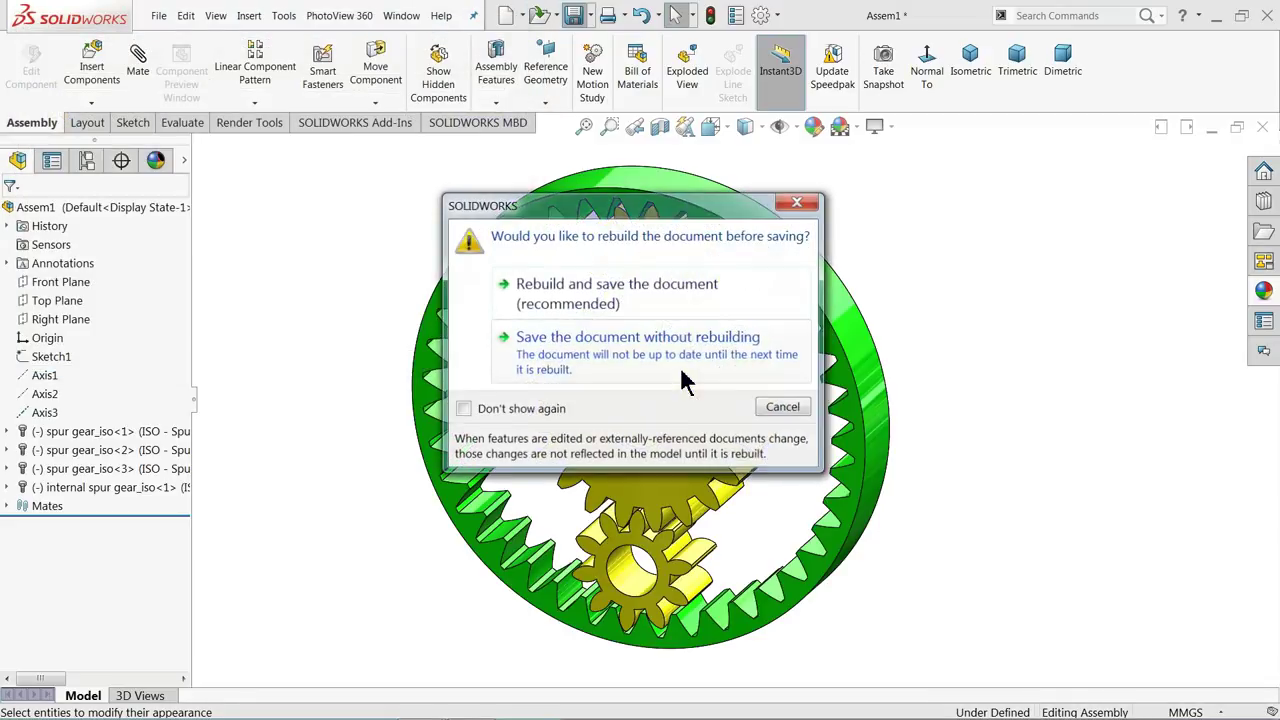
left_click(586, 299)
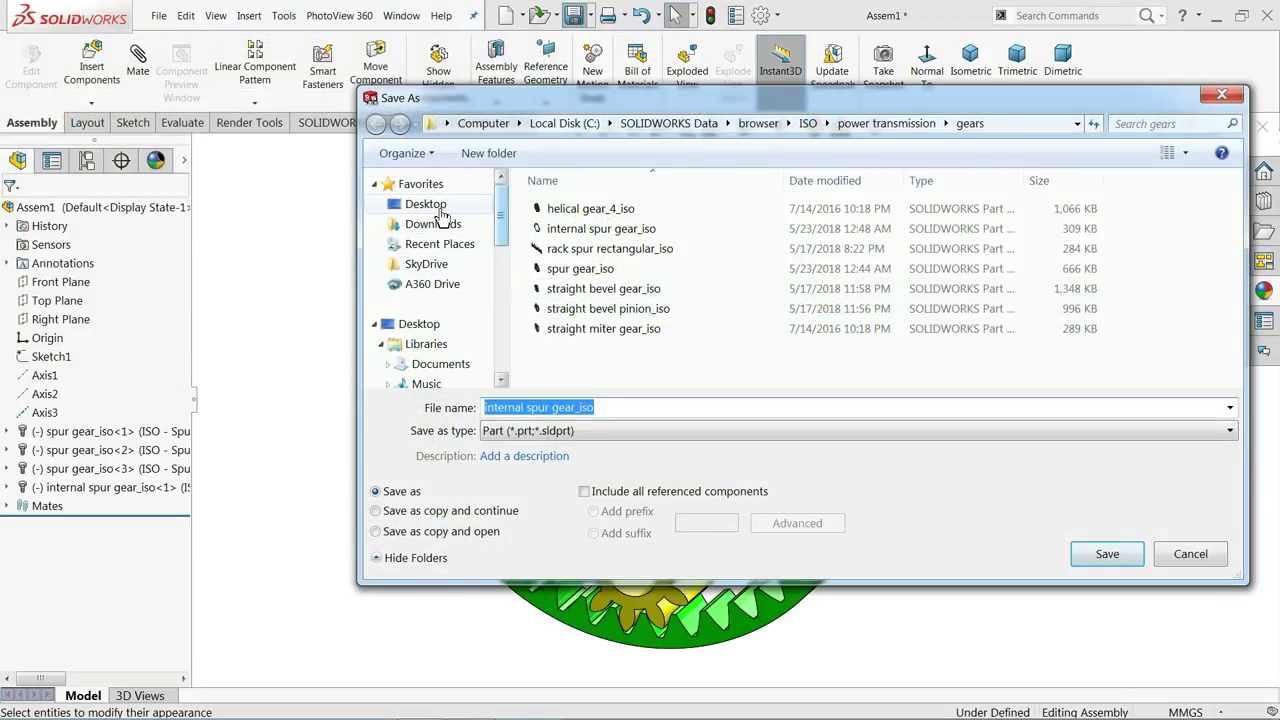
- Save the internal spur gear_iso part into Desktop\aa, replacing the existing file
left_click(438, 207)
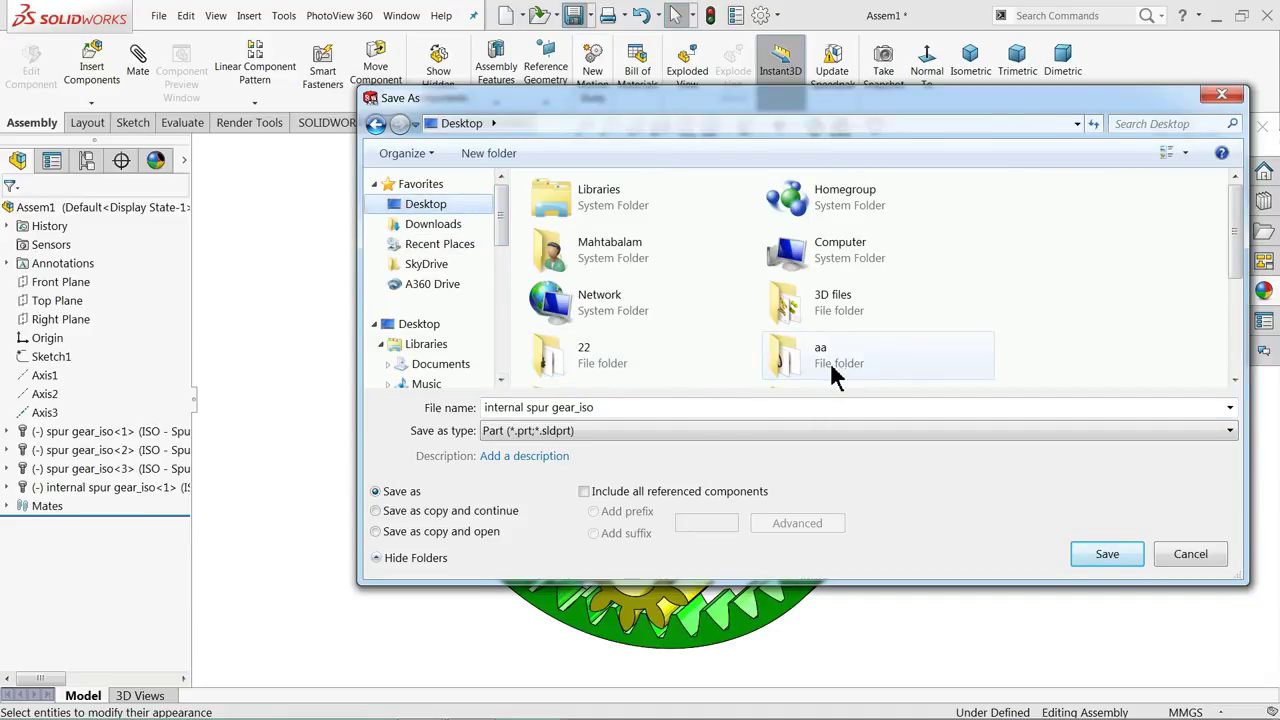
double_click(821, 360)
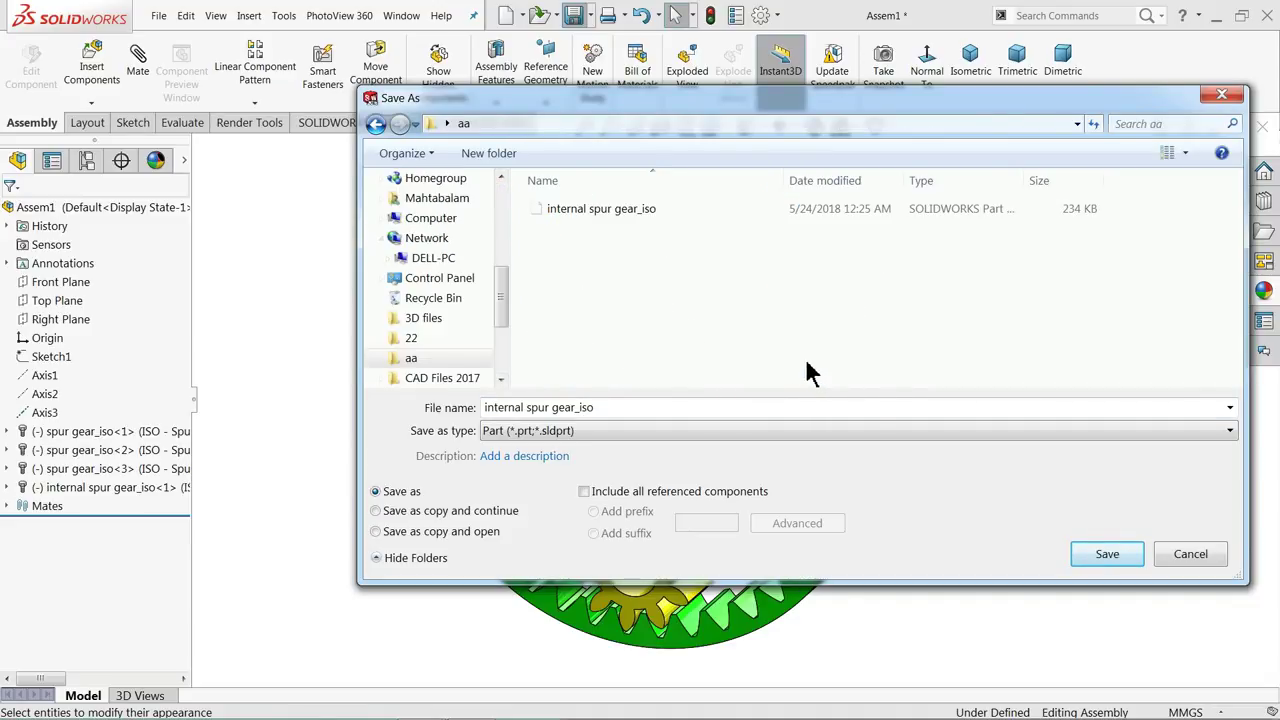
left_click(1106, 560)
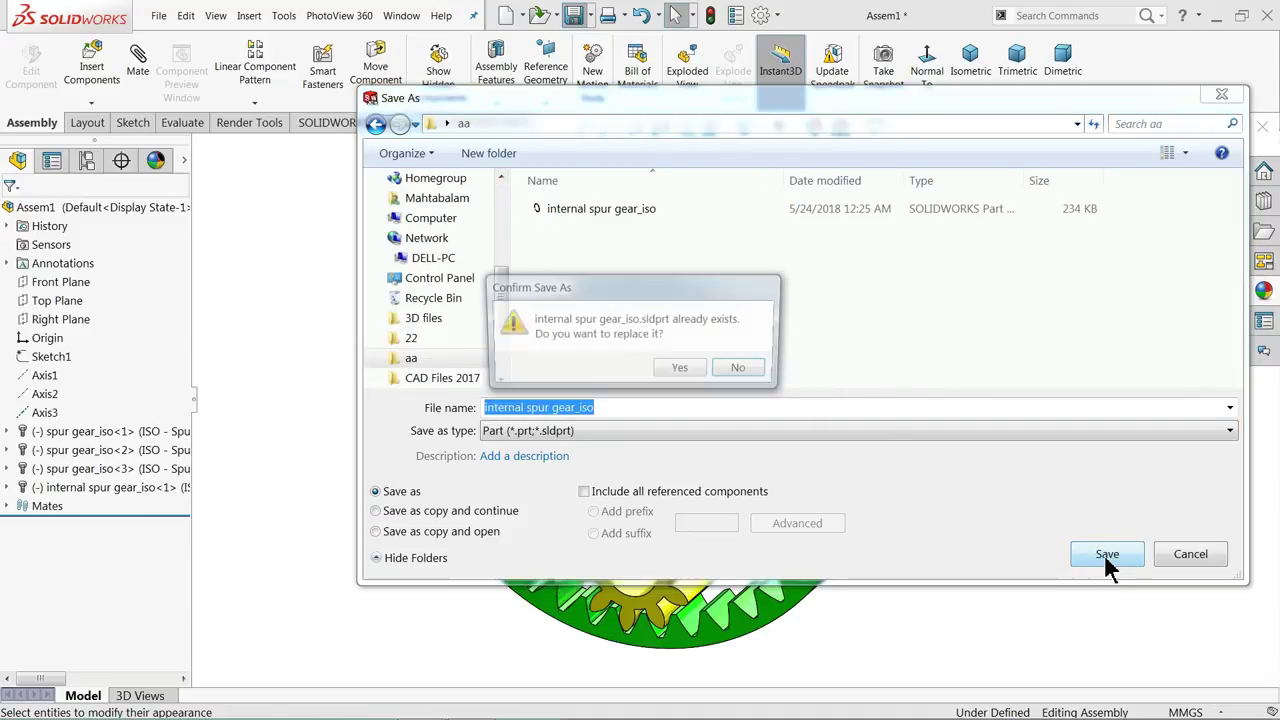
left_click(683, 374)
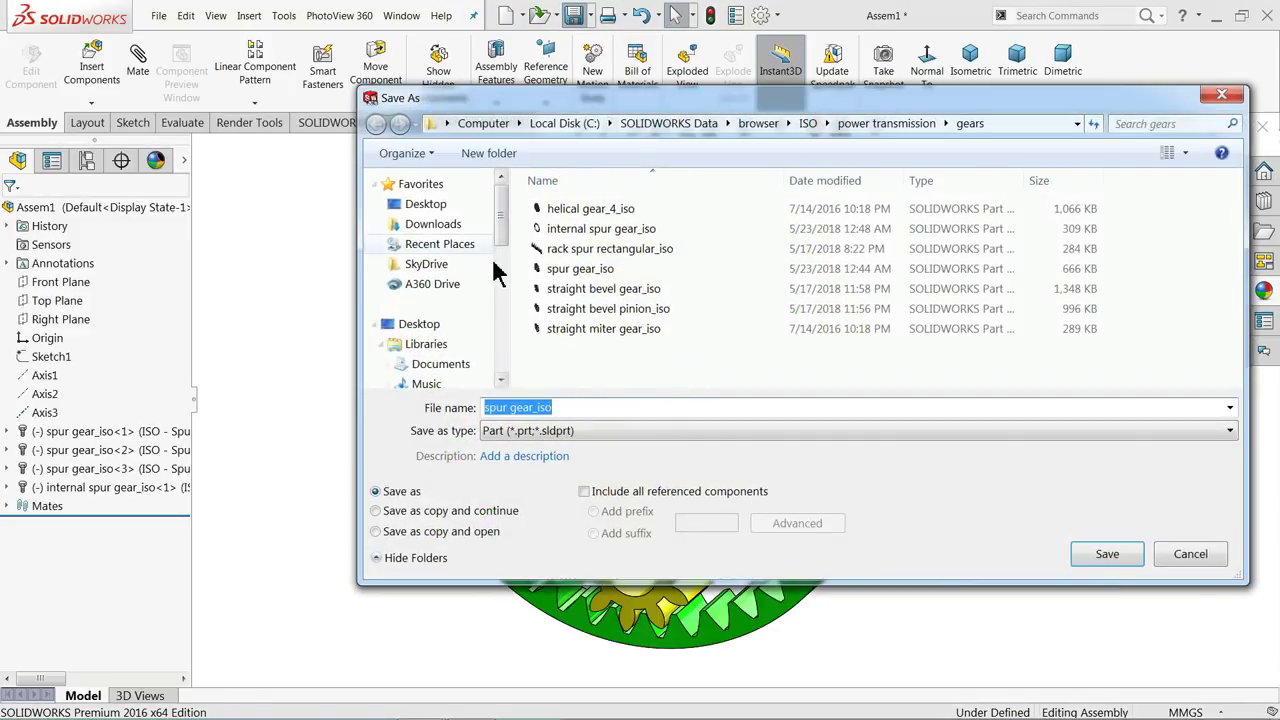
- Save the spur gear_iso part into the Desktop\aa folder
left_click(440, 205)
left_click(822, 366)
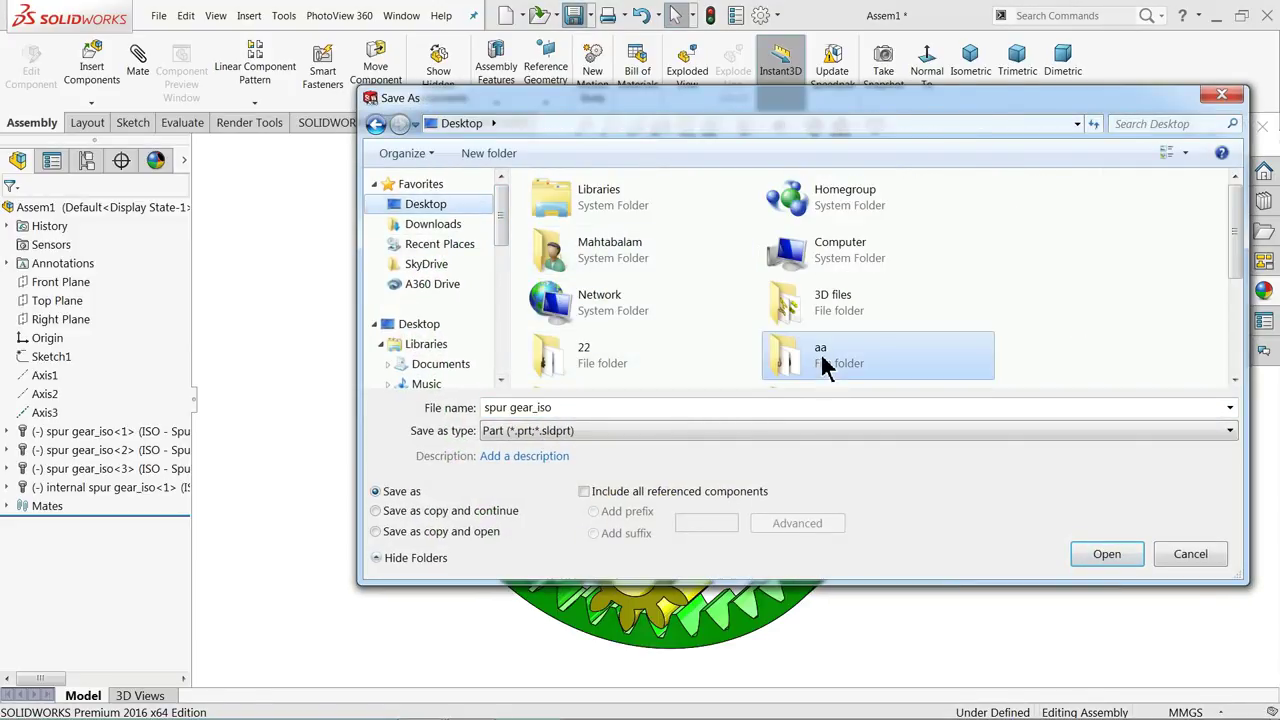
double_click(822, 366)
left_click(1080, 556)
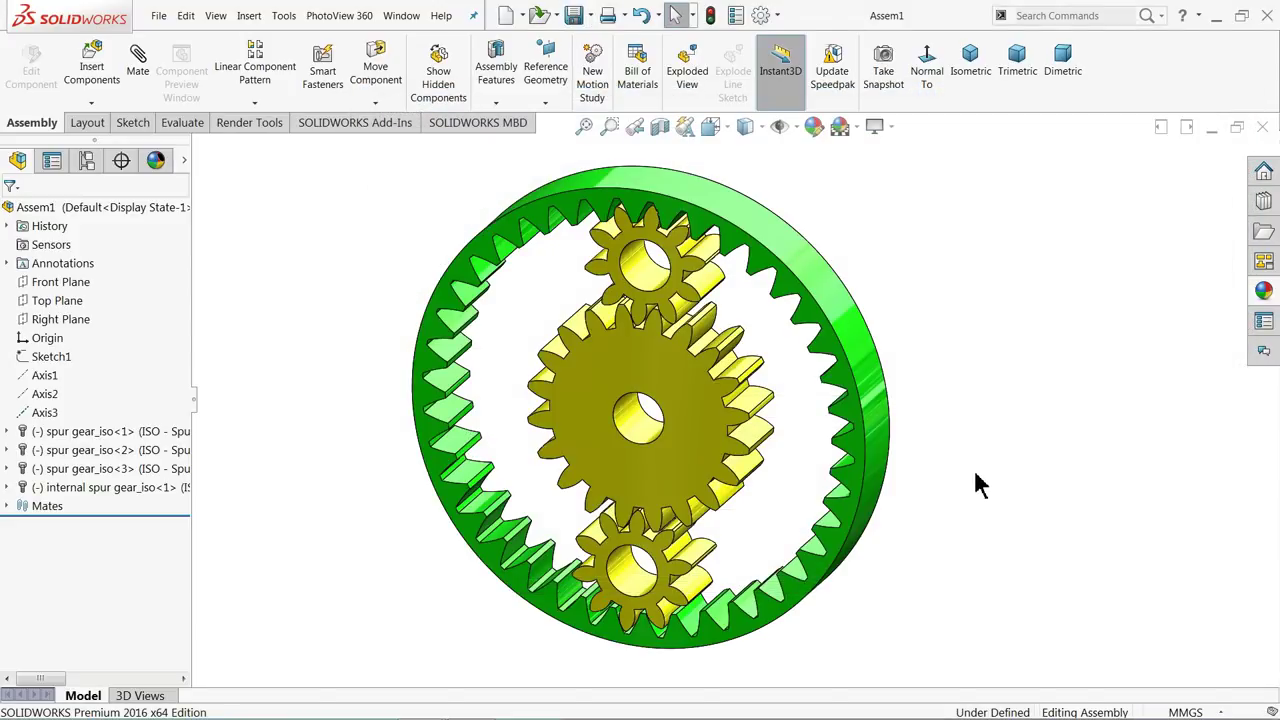
- Open Motion Study 1, expand its timeline, and set the study type to Motion Analysis
right_click(1147, 69)
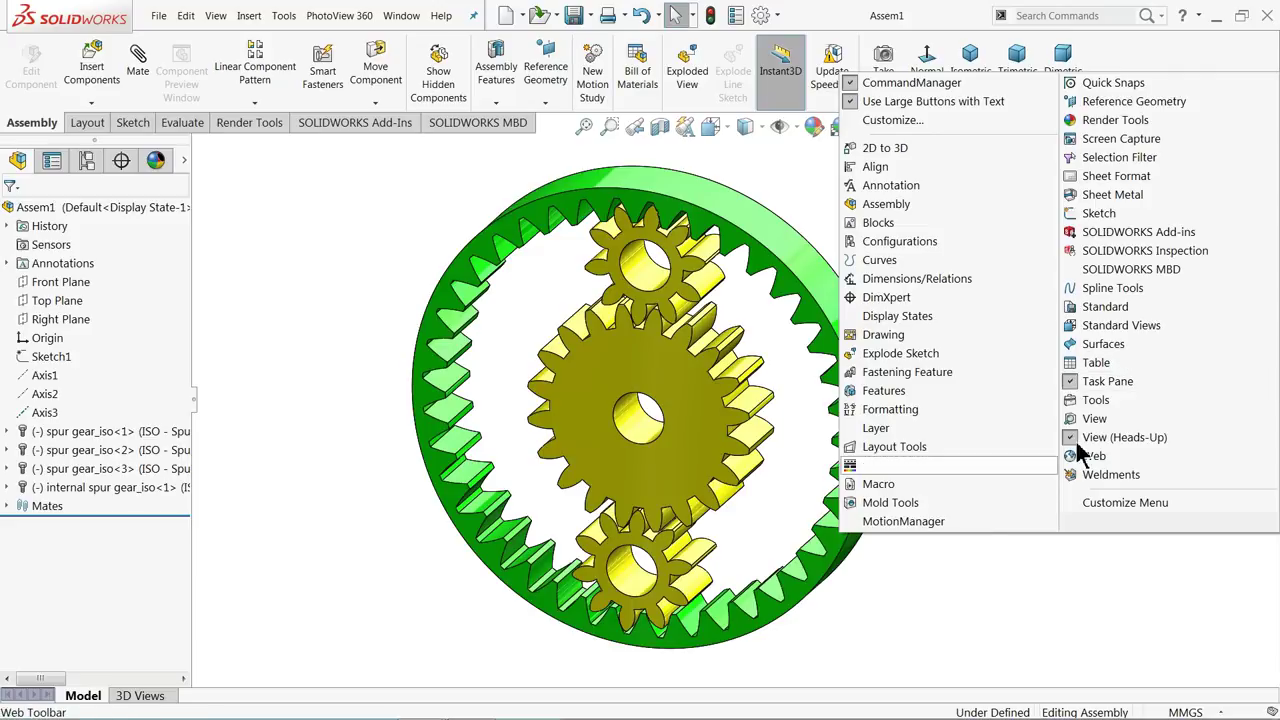
left_click(912, 520)
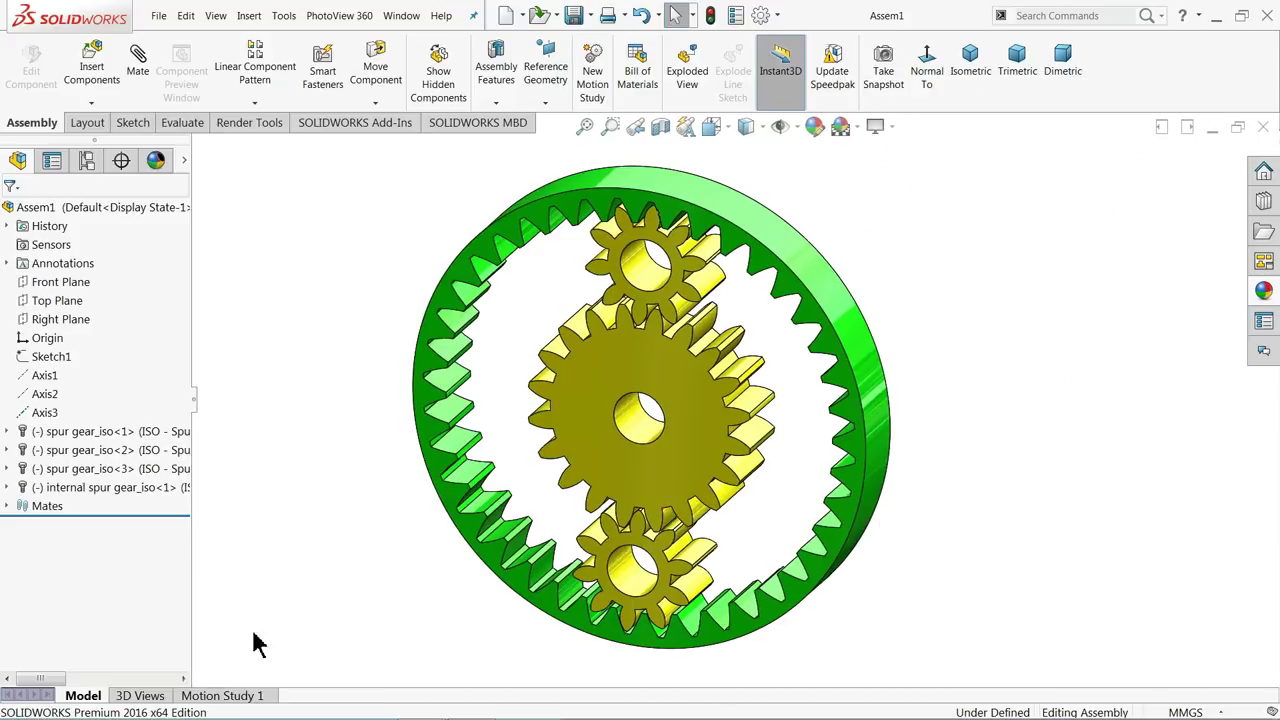
left_click(224, 697)
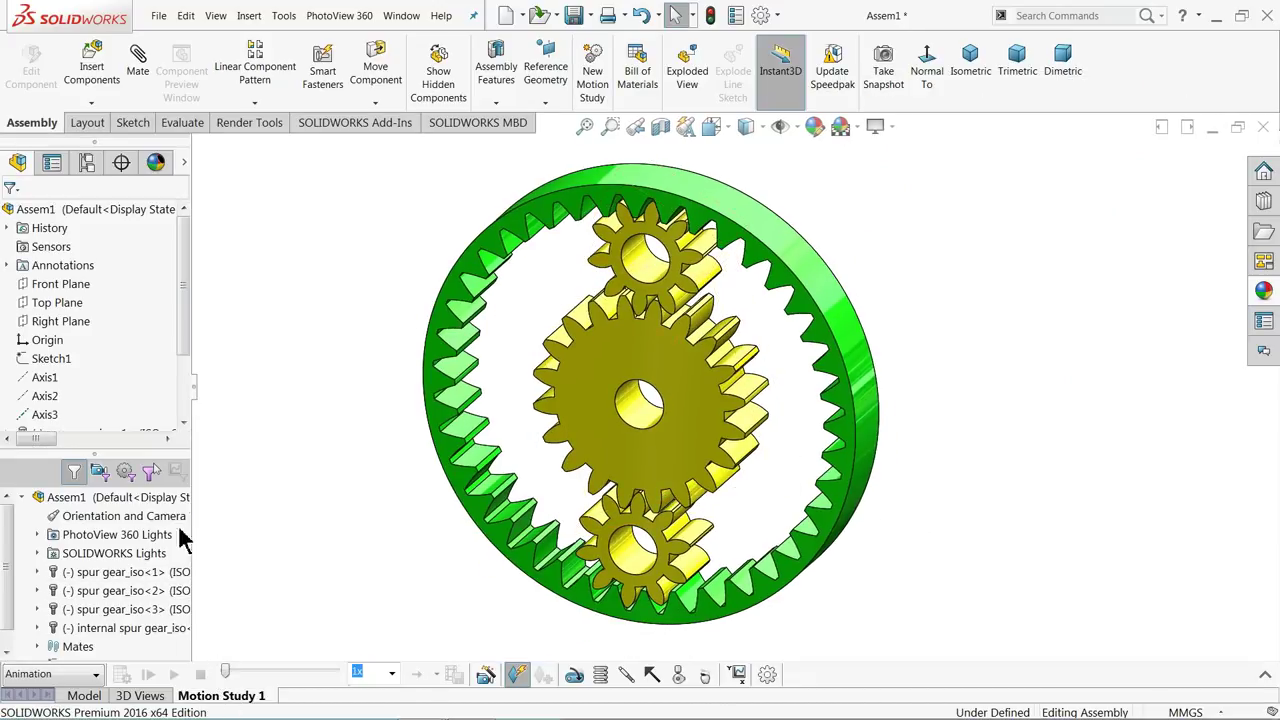
left_click(1265, 678)
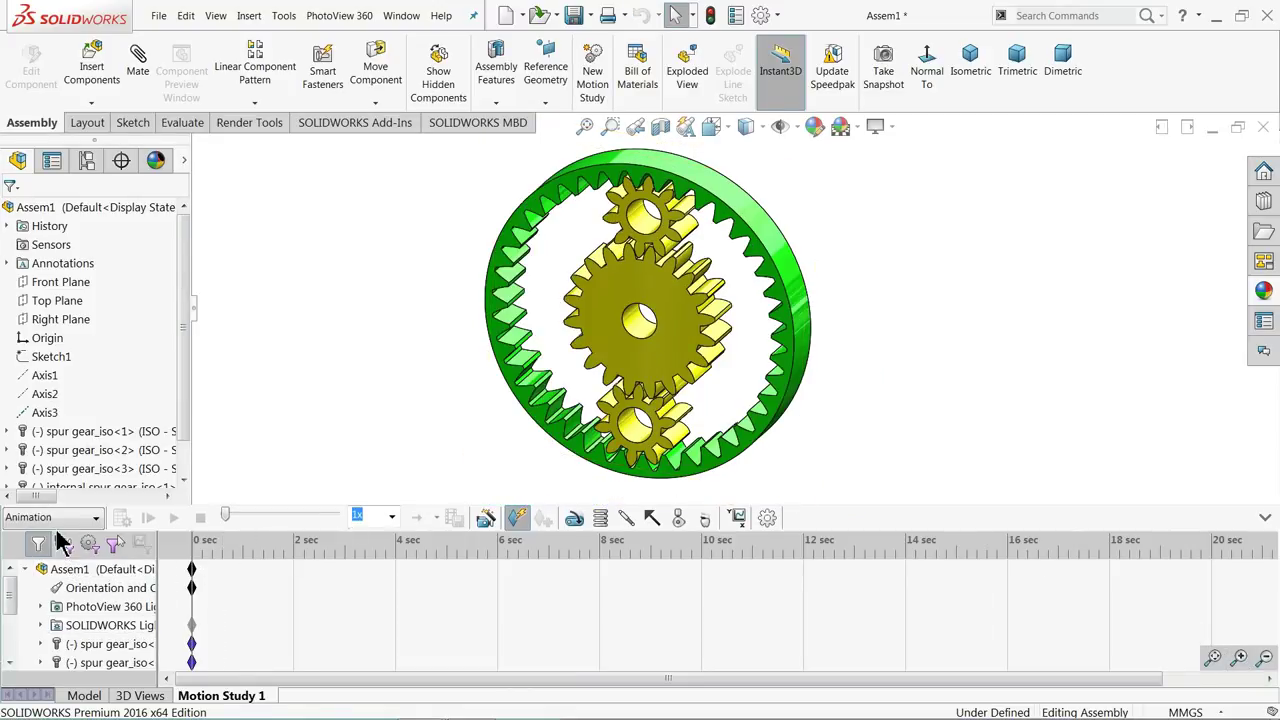
left_click(57, 517)
left_click(45, 575)
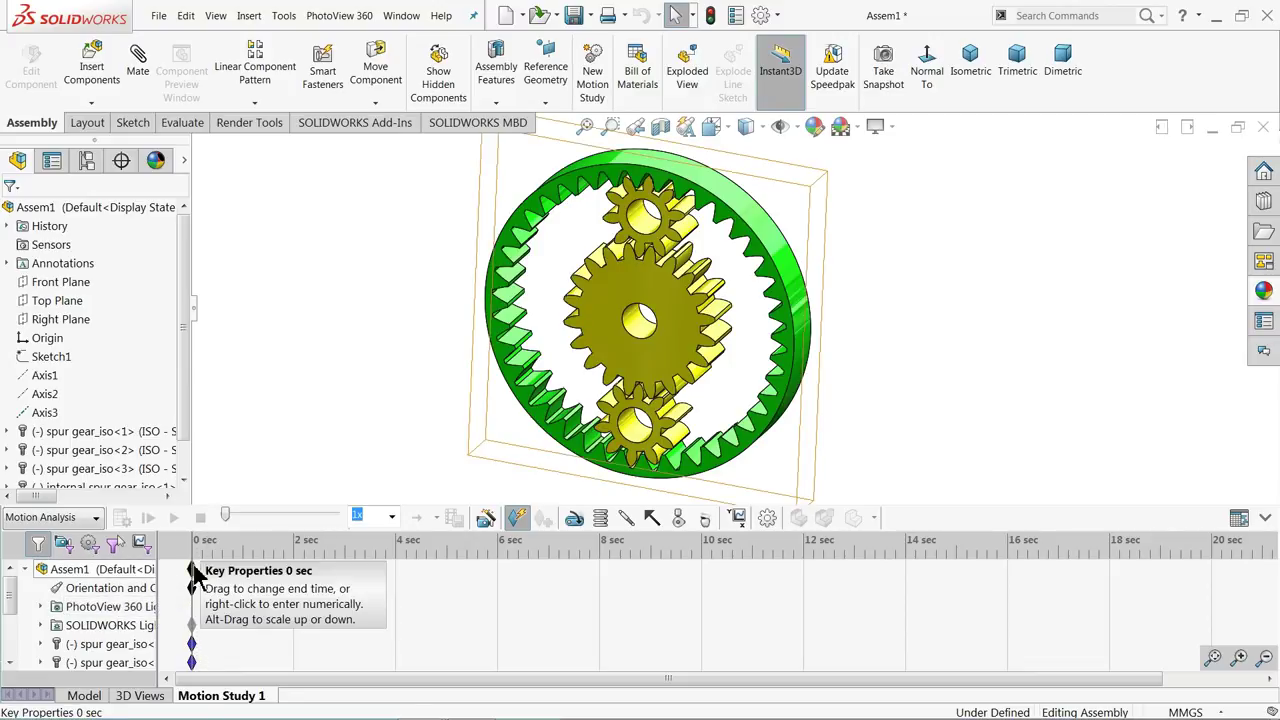
- Extend the motion study end time to 8 seconds
left_click(770, 520)
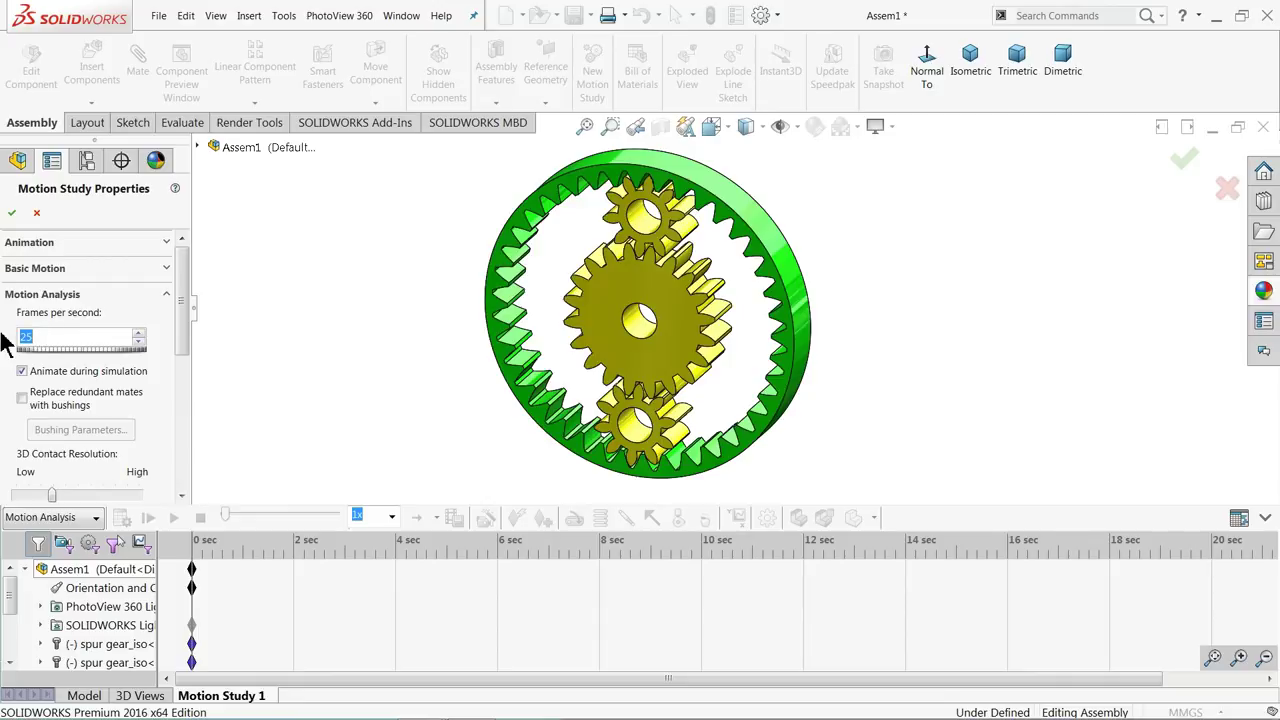
left_click(8, 214)
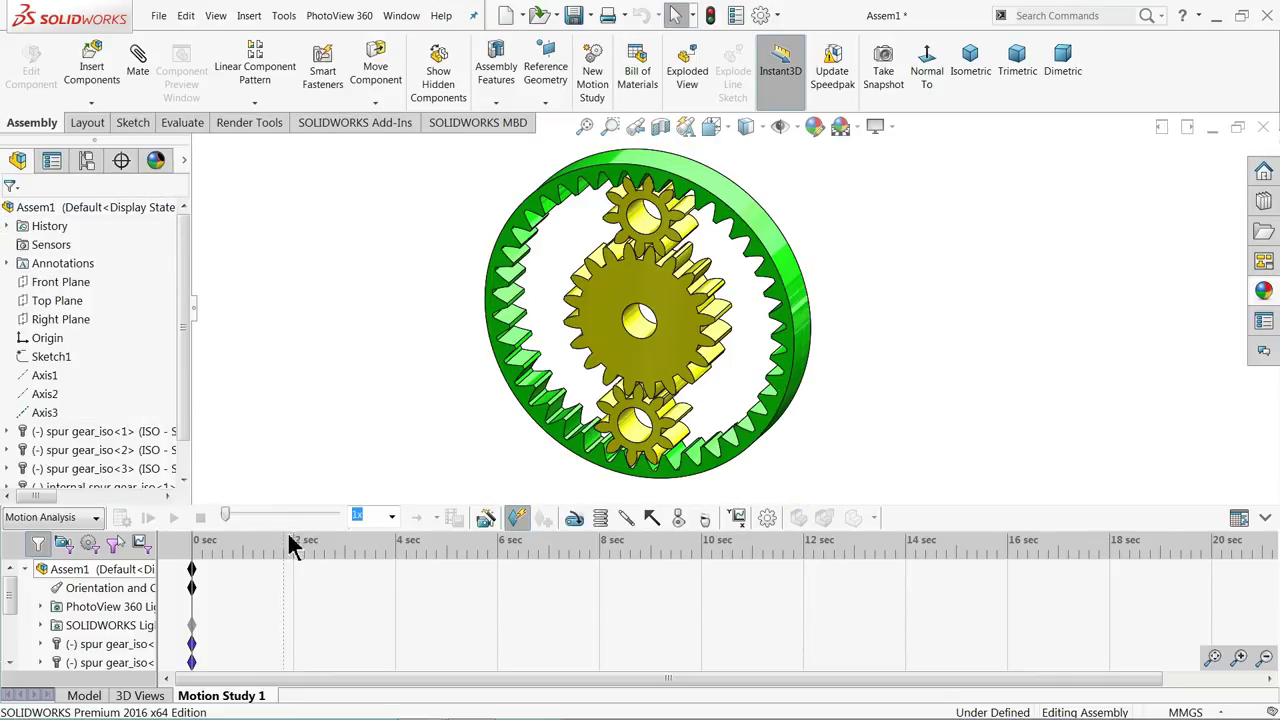
left_click_drag(194, 584, 606, 580)
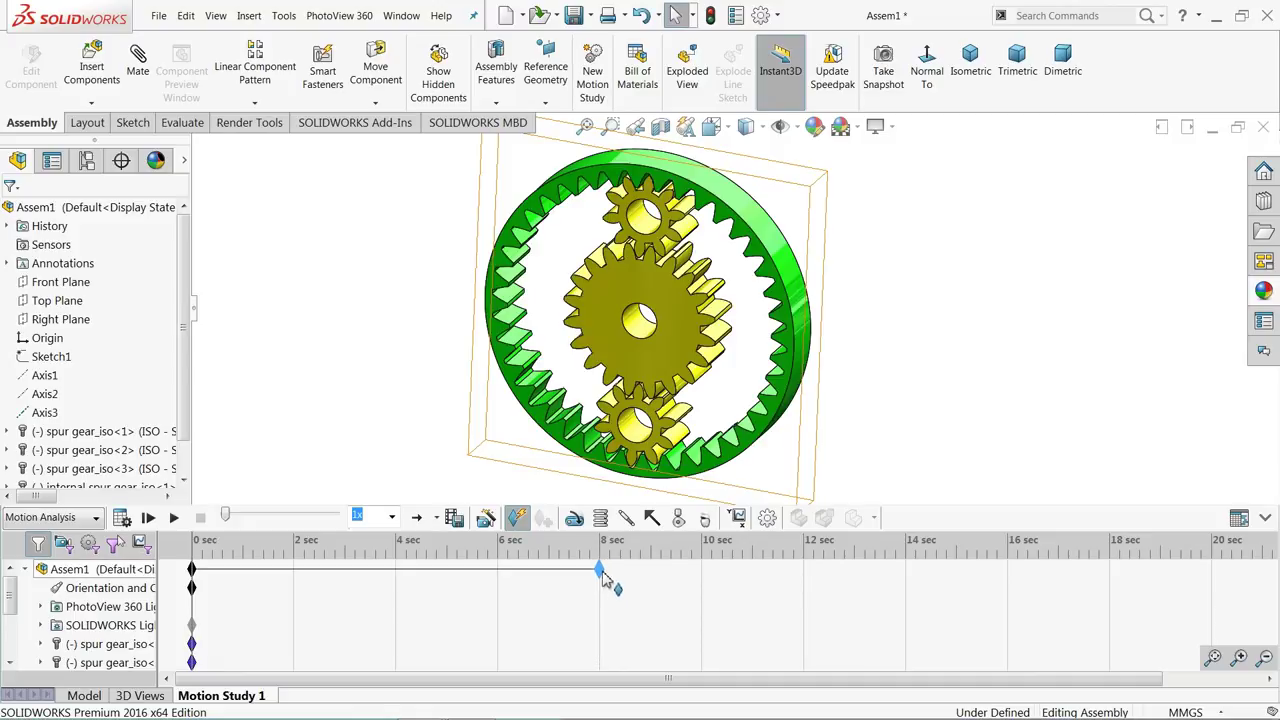
- Add a 10 RPM constant-speed rotary motor on the sun gear face and calculate the motion
left_click(576, 528)
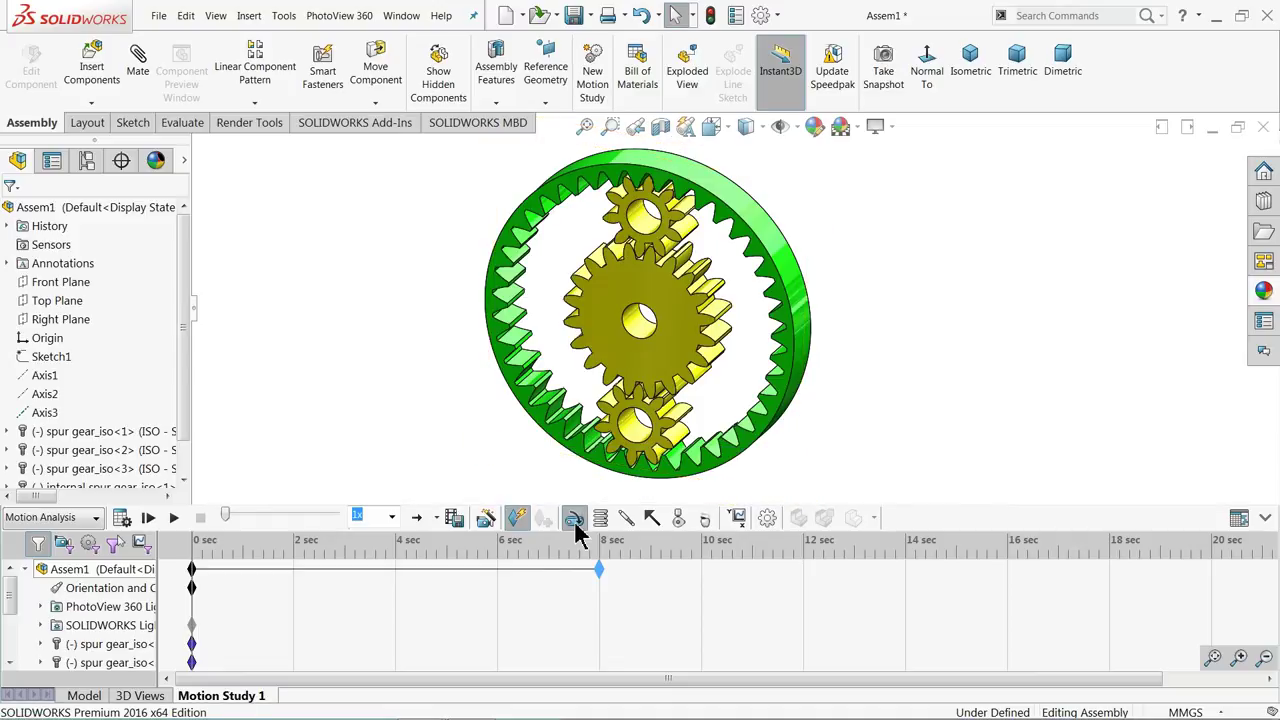
left_click(610, 345)
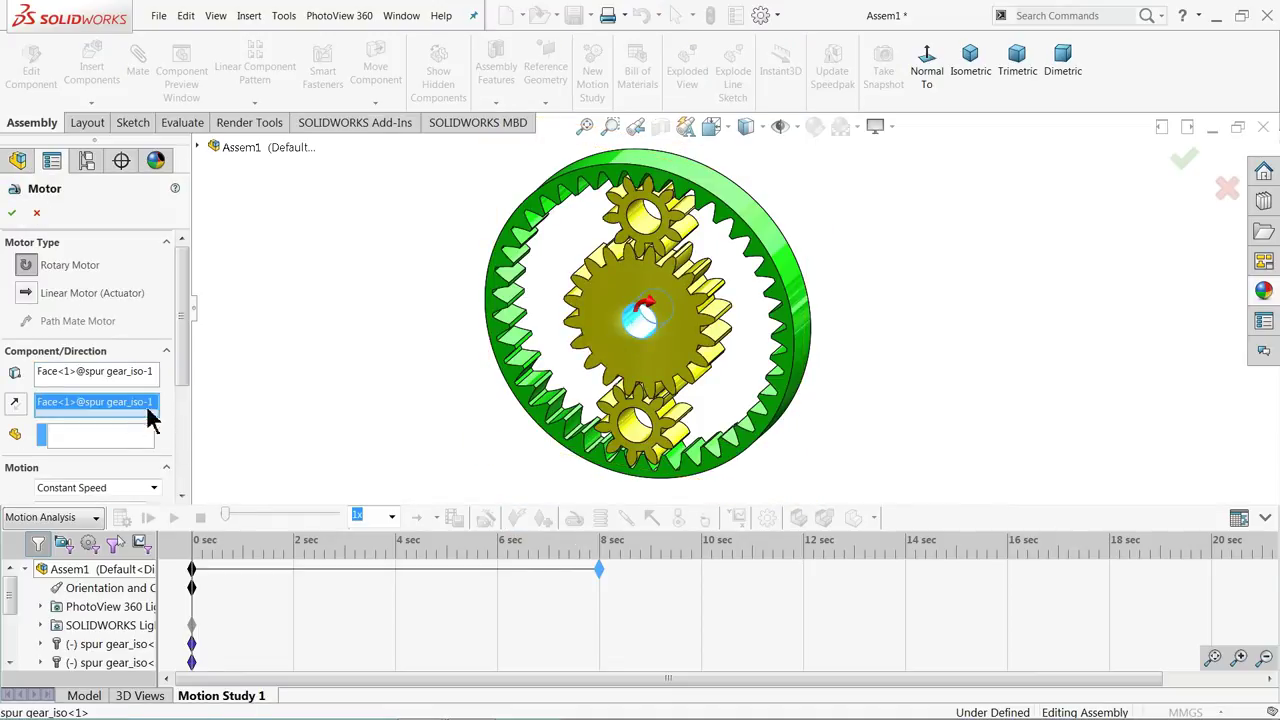
left_click_drag(180, 369, 180, 443)
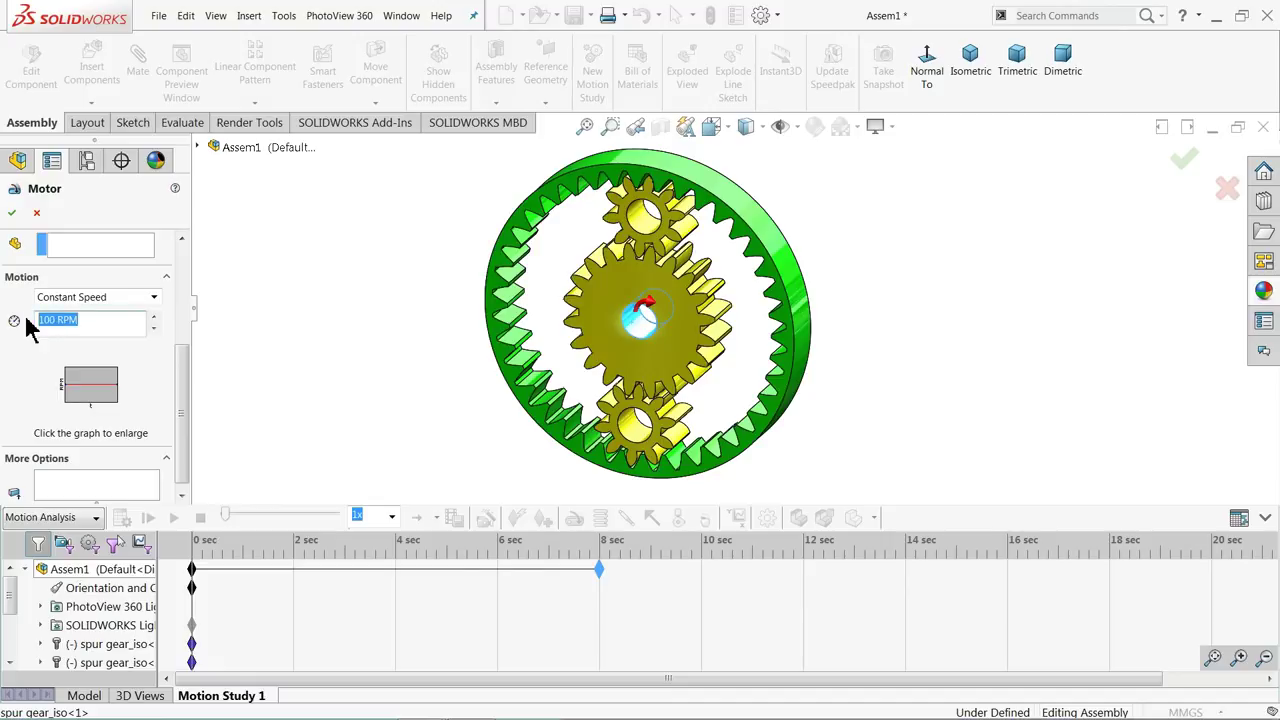
type("10")
key("Return")
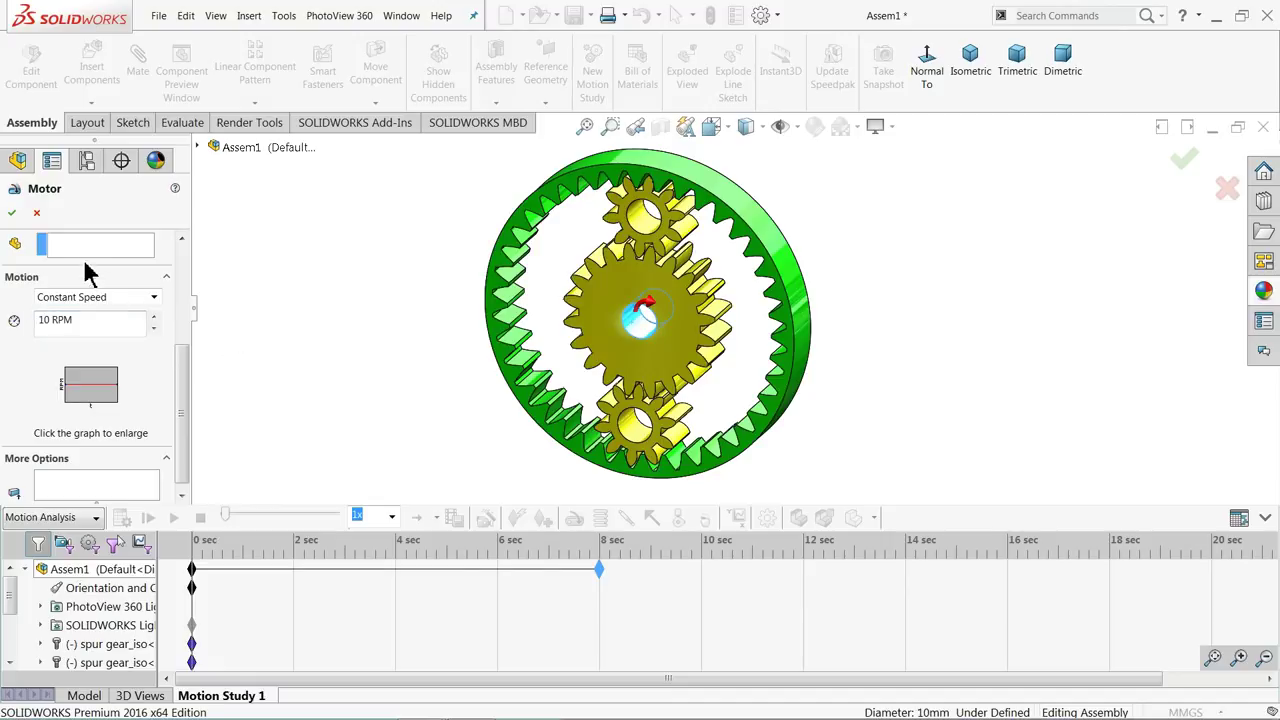
left_click(12, 213)
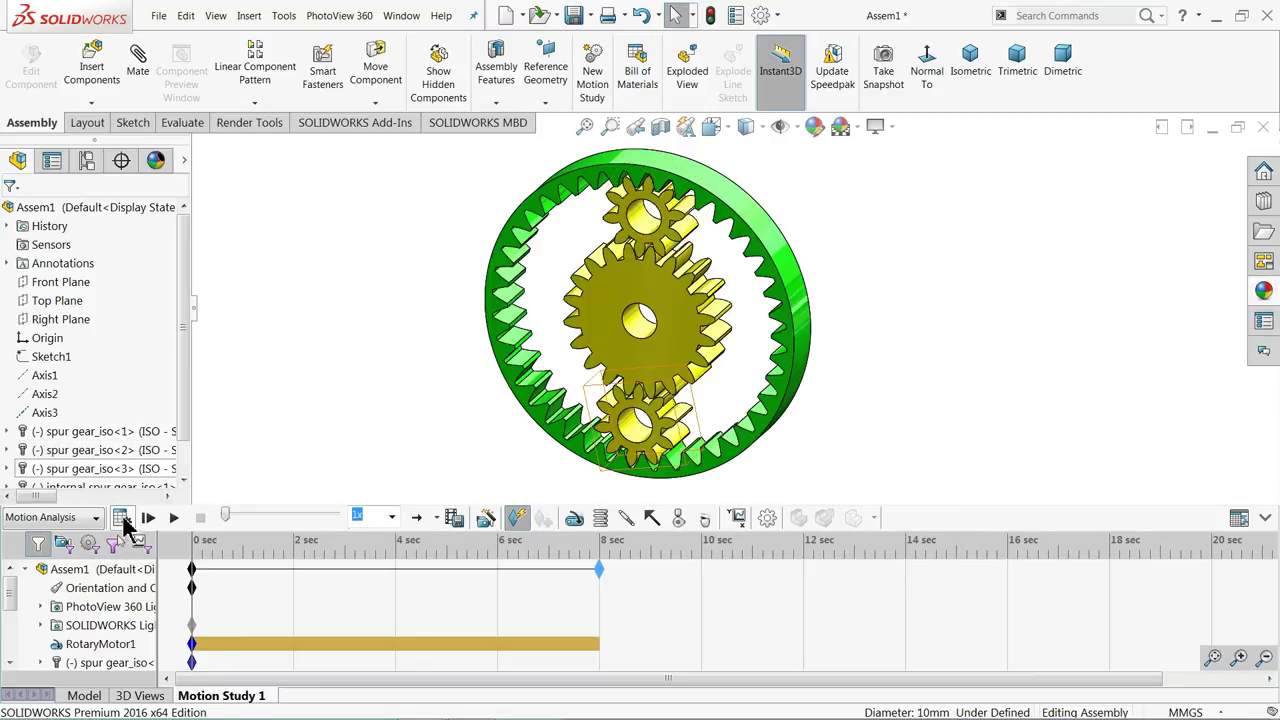
left_click(121, 520)
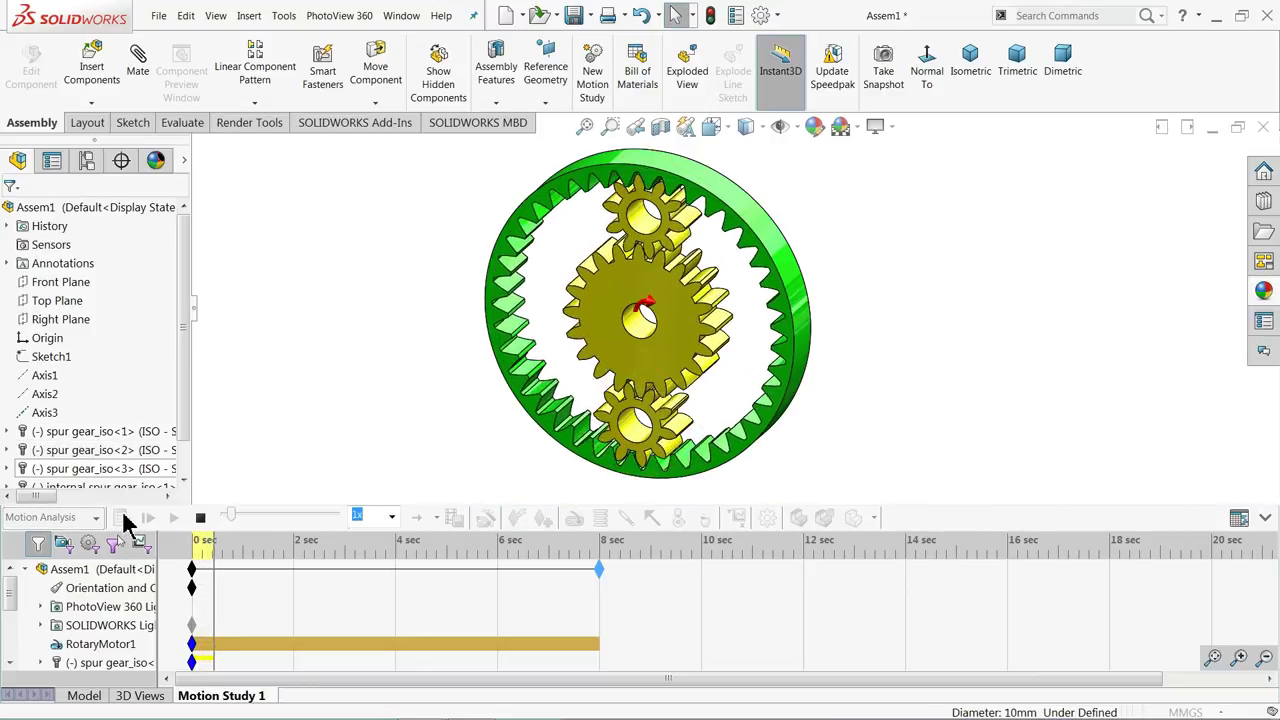
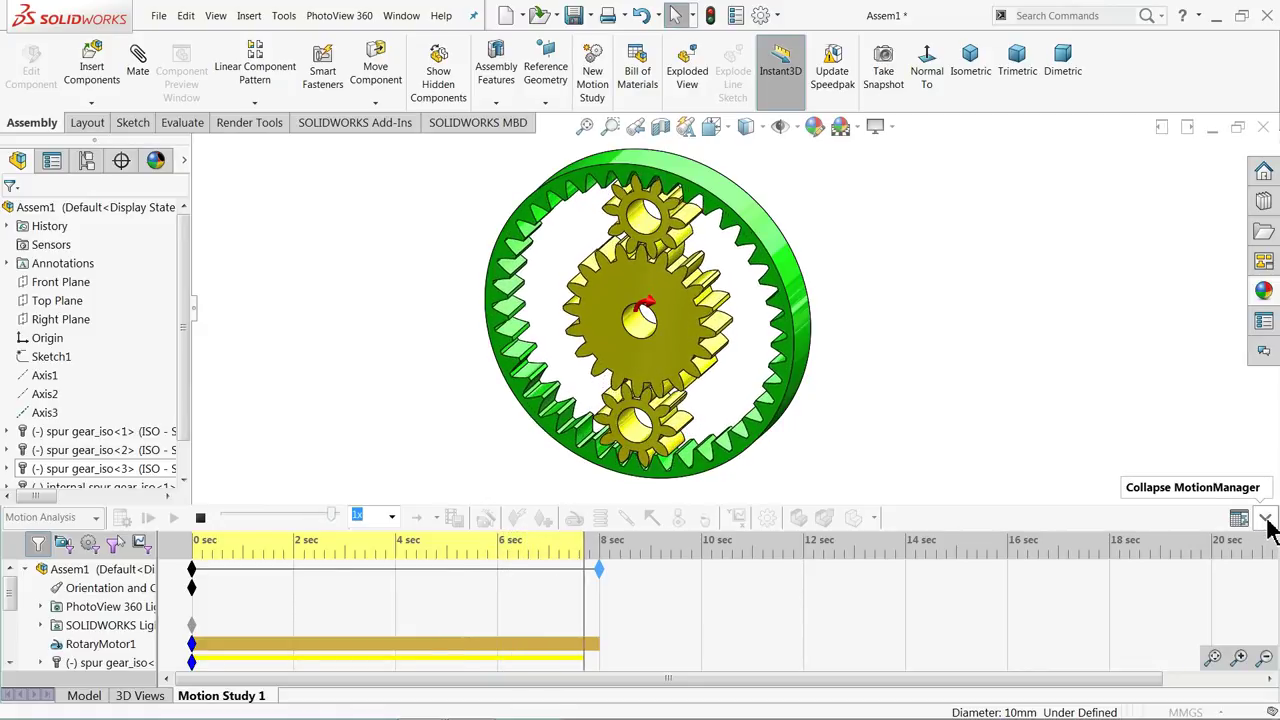
- Play Motion Study 1 with the timeline collapsed to watch the gears rotate, then return to the model view
left_click(1266, 519)
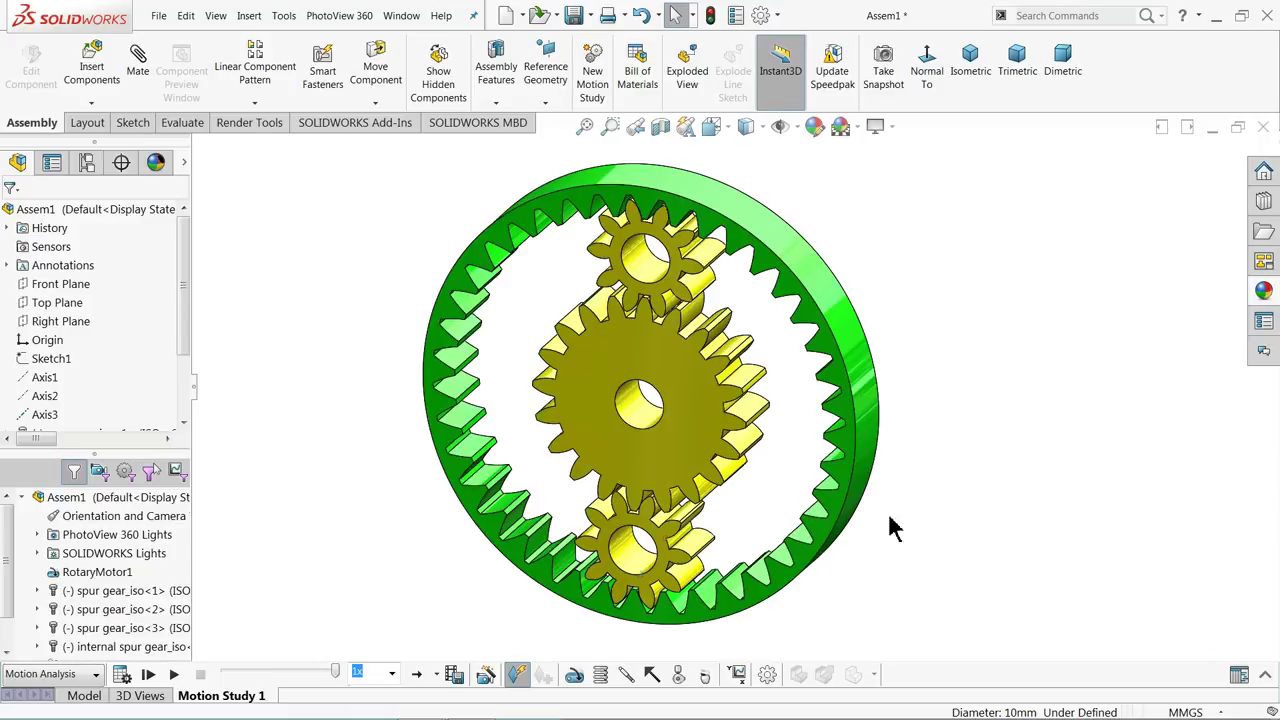
left_click(180, 675)
left_click(82, 698)
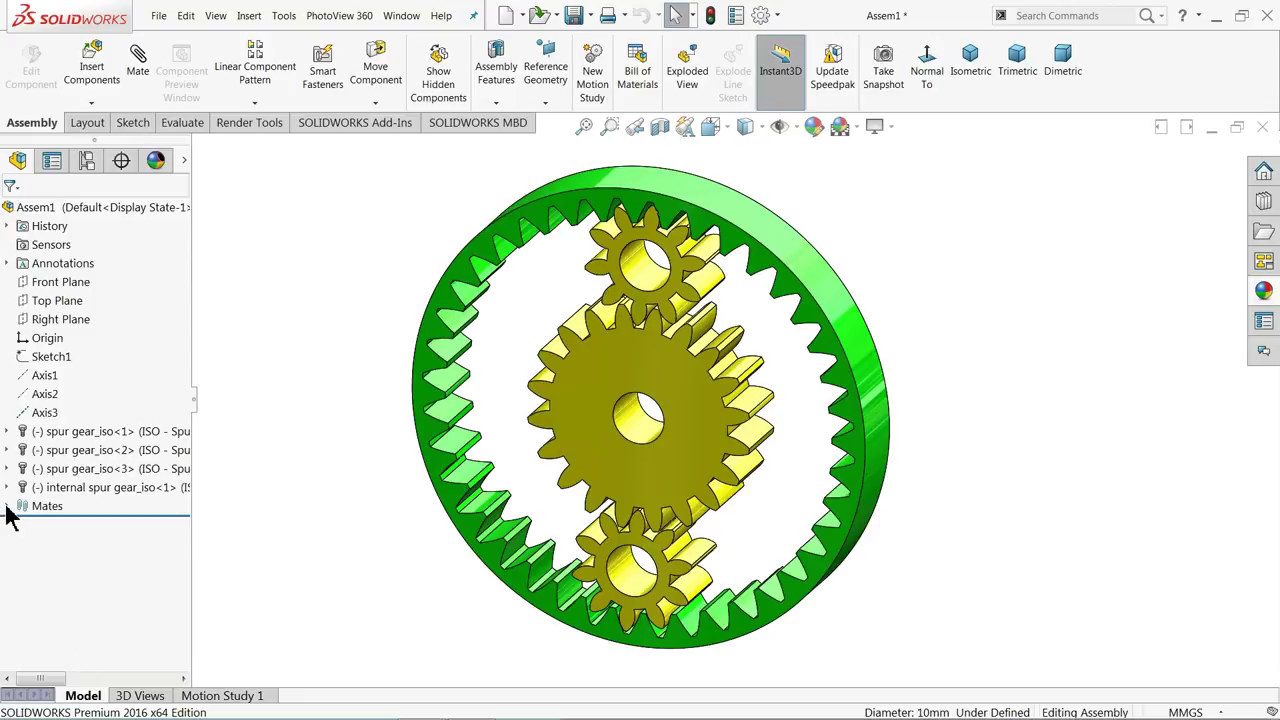
- Expand the Mates folder and suppress the Concentric2 and Concentric3 mates
left_click(7, 506)
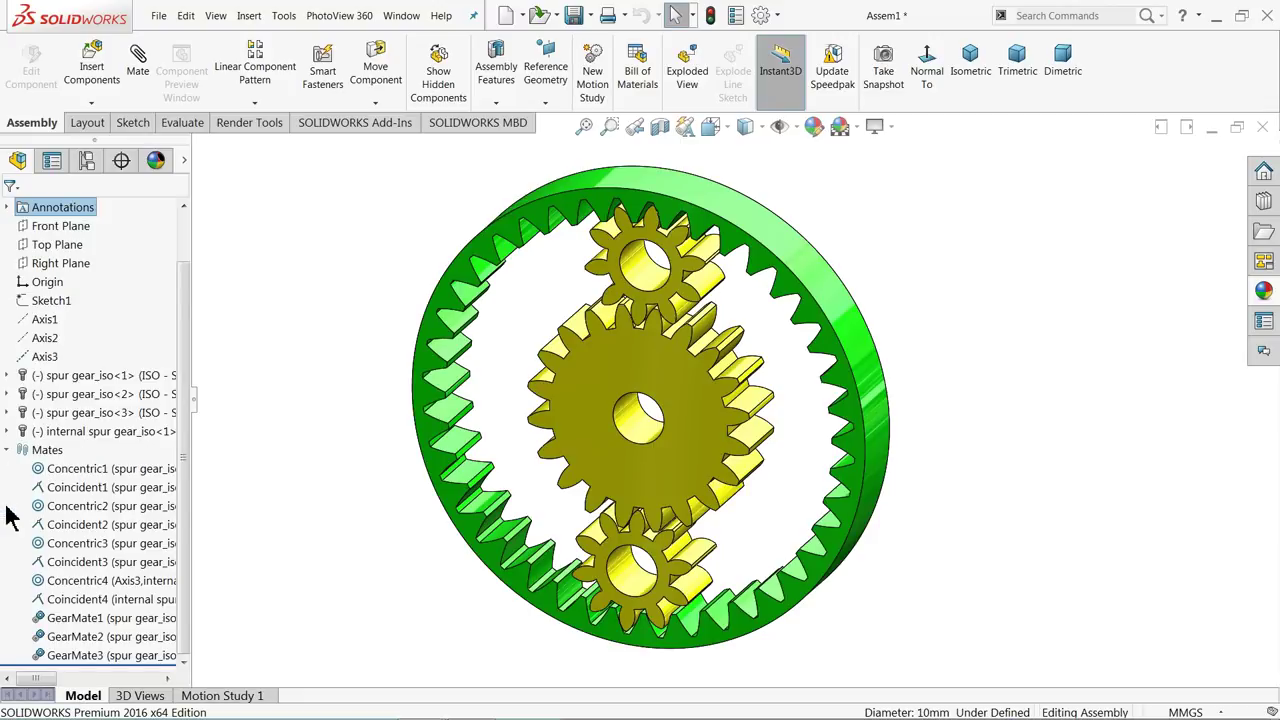
left_click(82, 476)
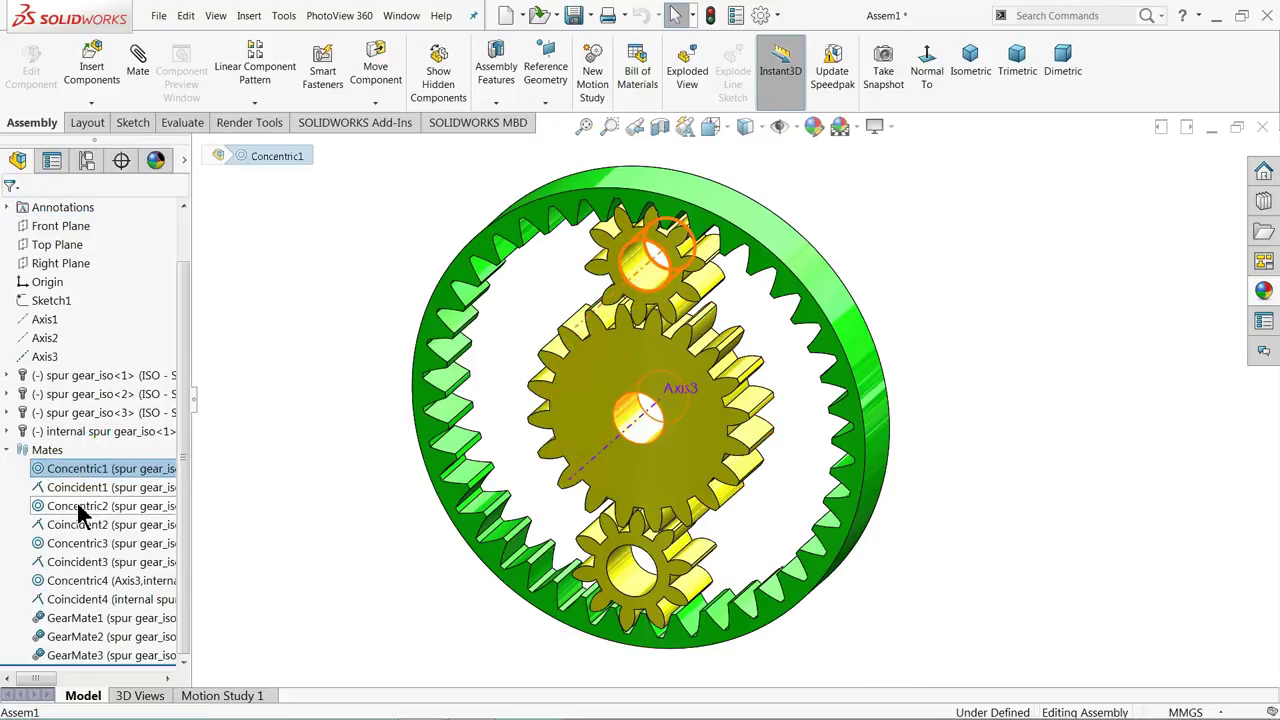
left_click(79, 510)
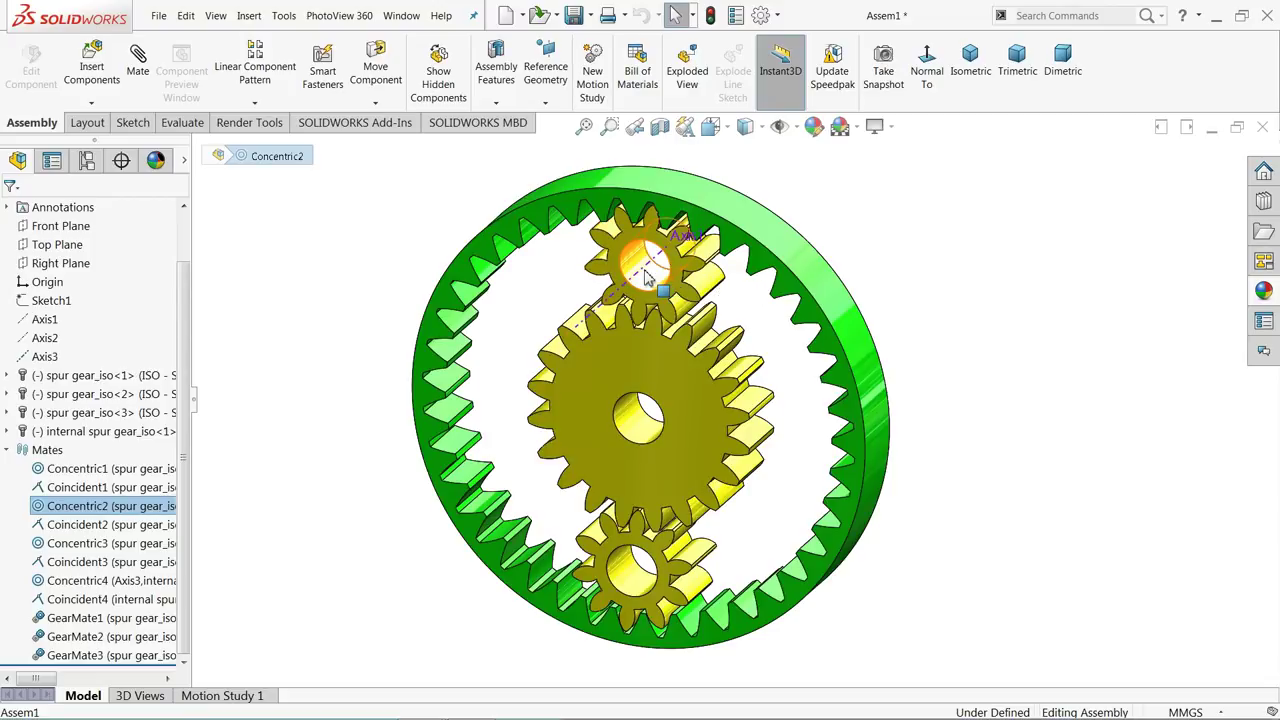
left_click(55, 512)
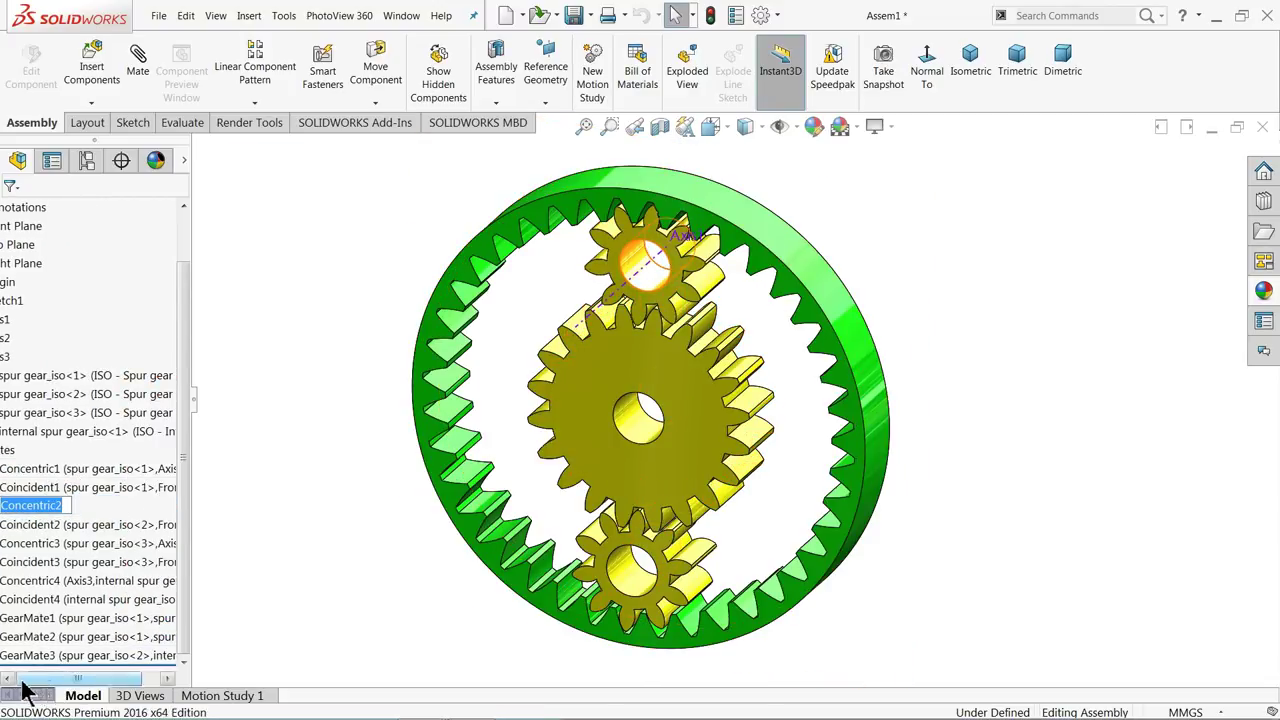
left_click(23, 684)
left_click(42, 518)
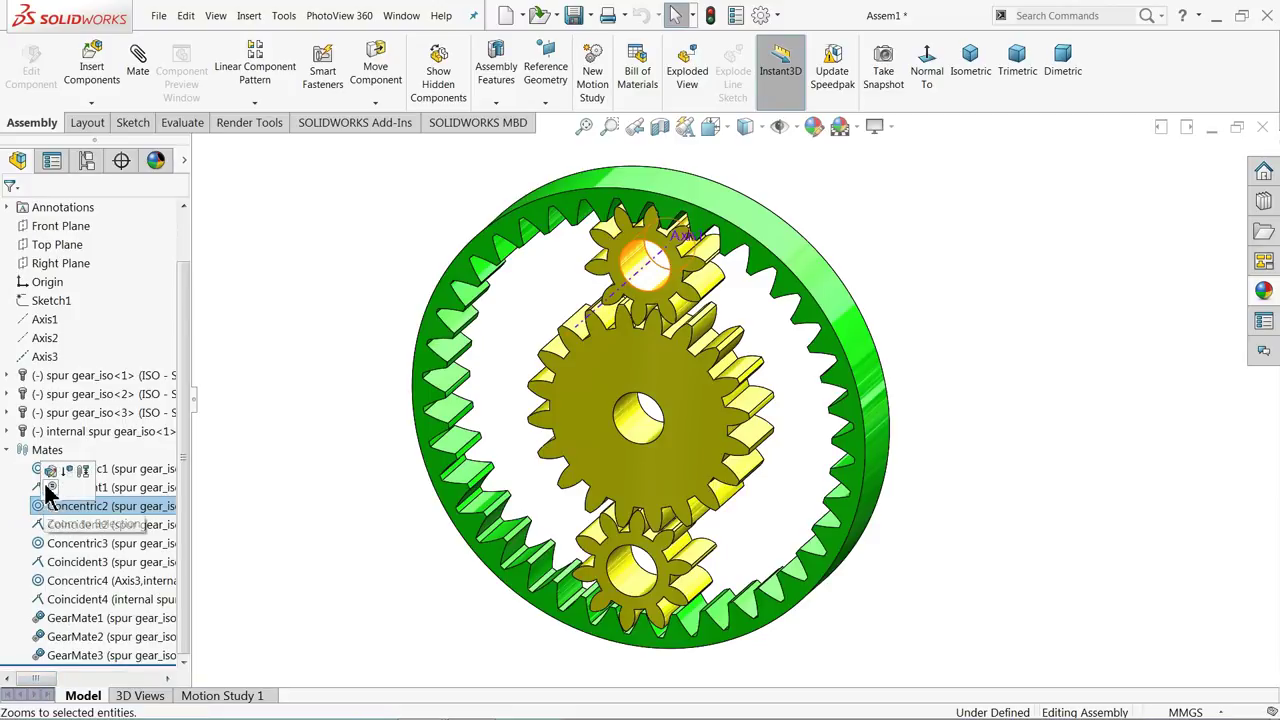
left_click(64, 472)
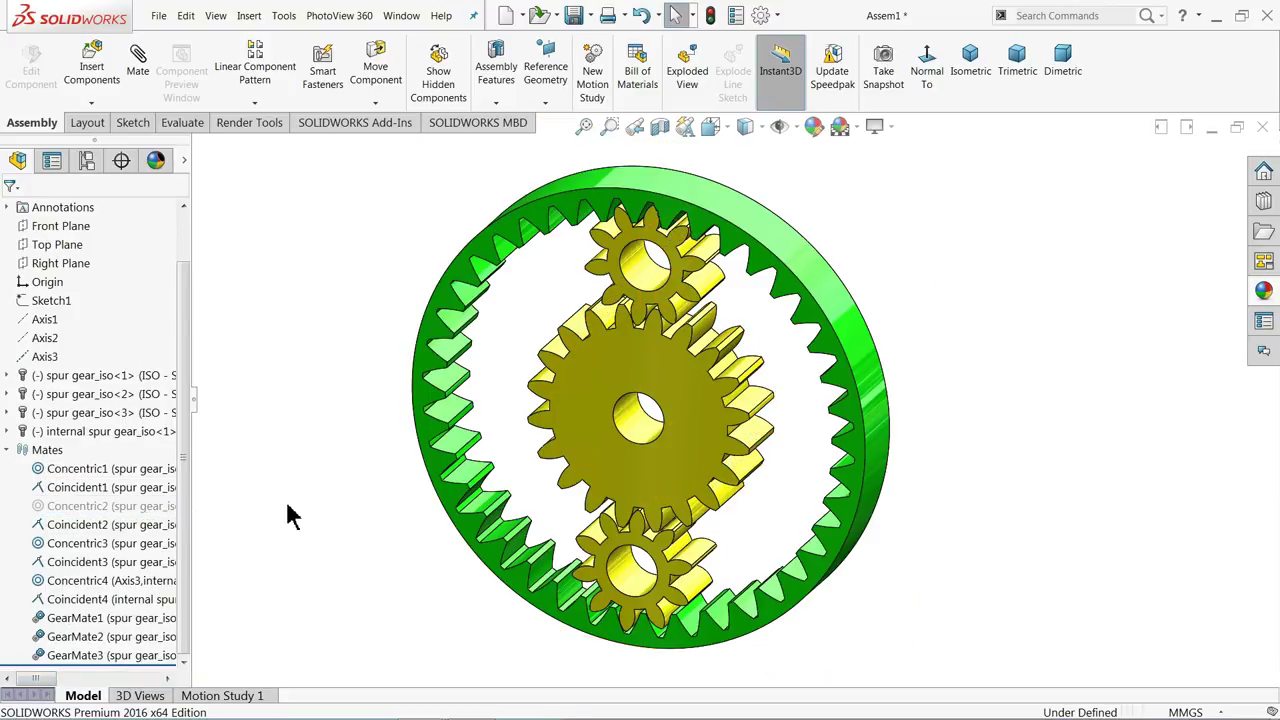
left_click(42, 550)
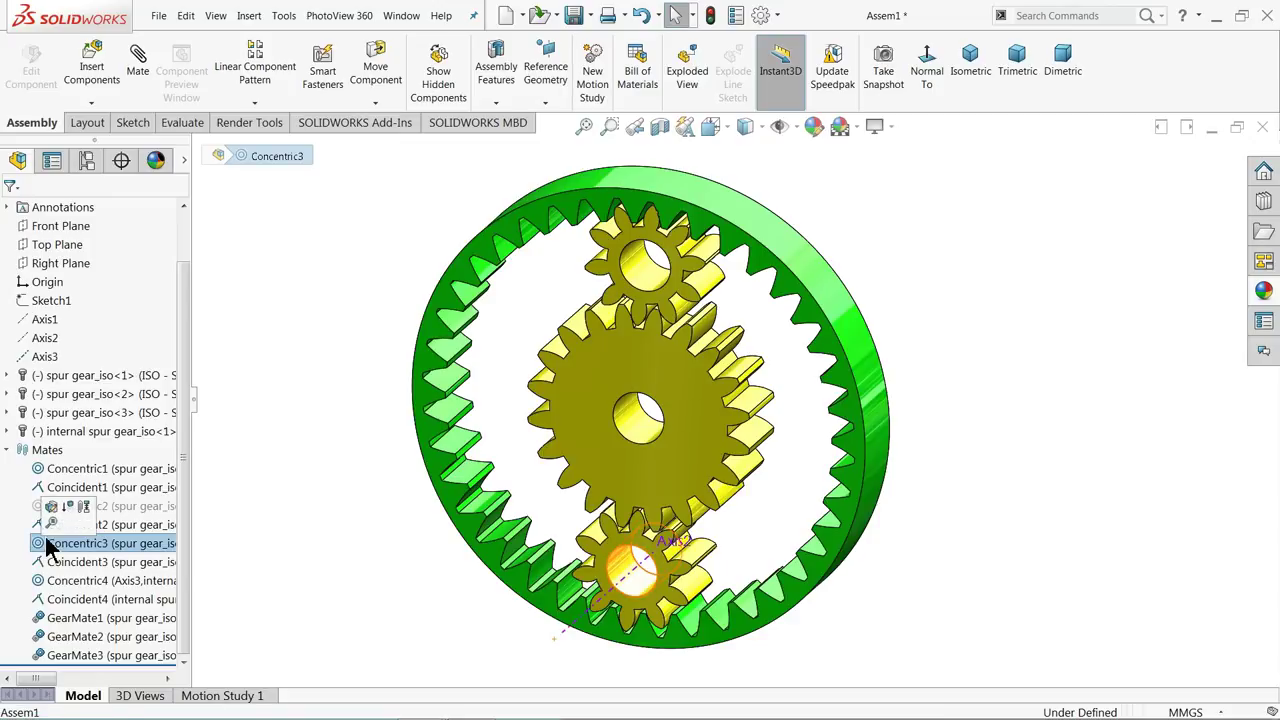
left_click(68, 512)
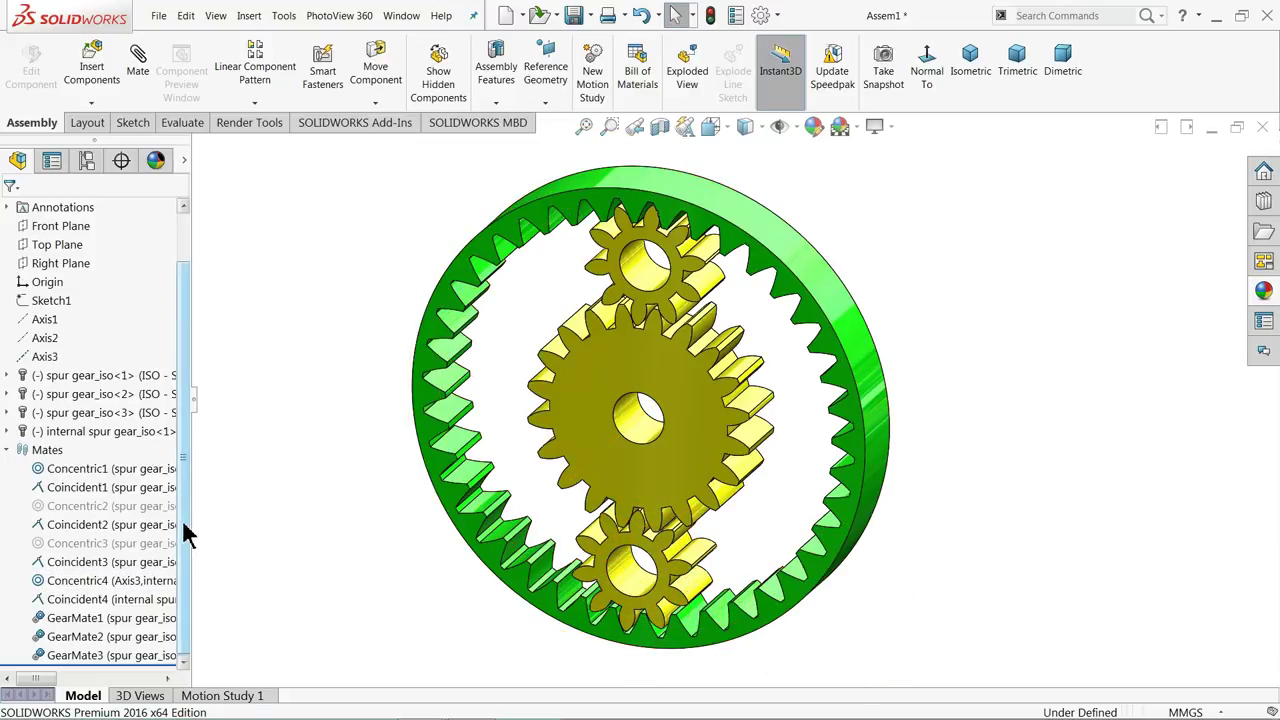
- Suppress the GearMate1, GearMate2 and GearMate3 mates
left_click(42, 620)
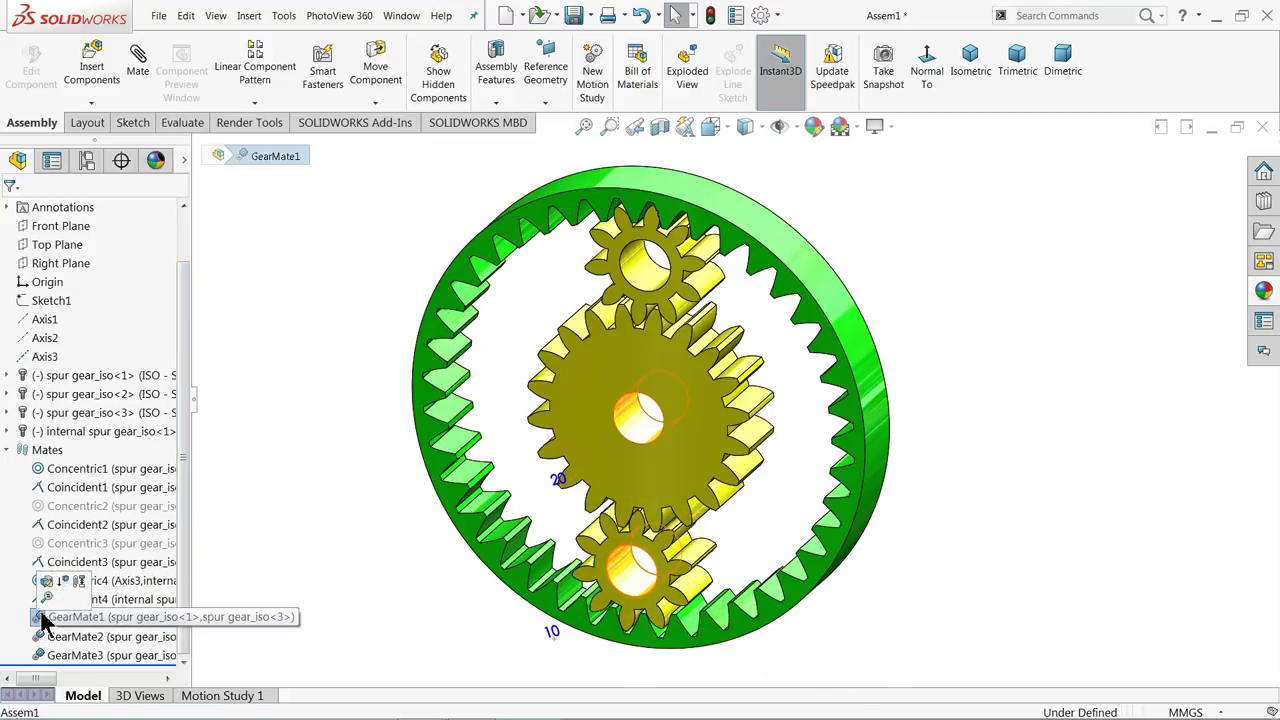
left_click(60, 586)
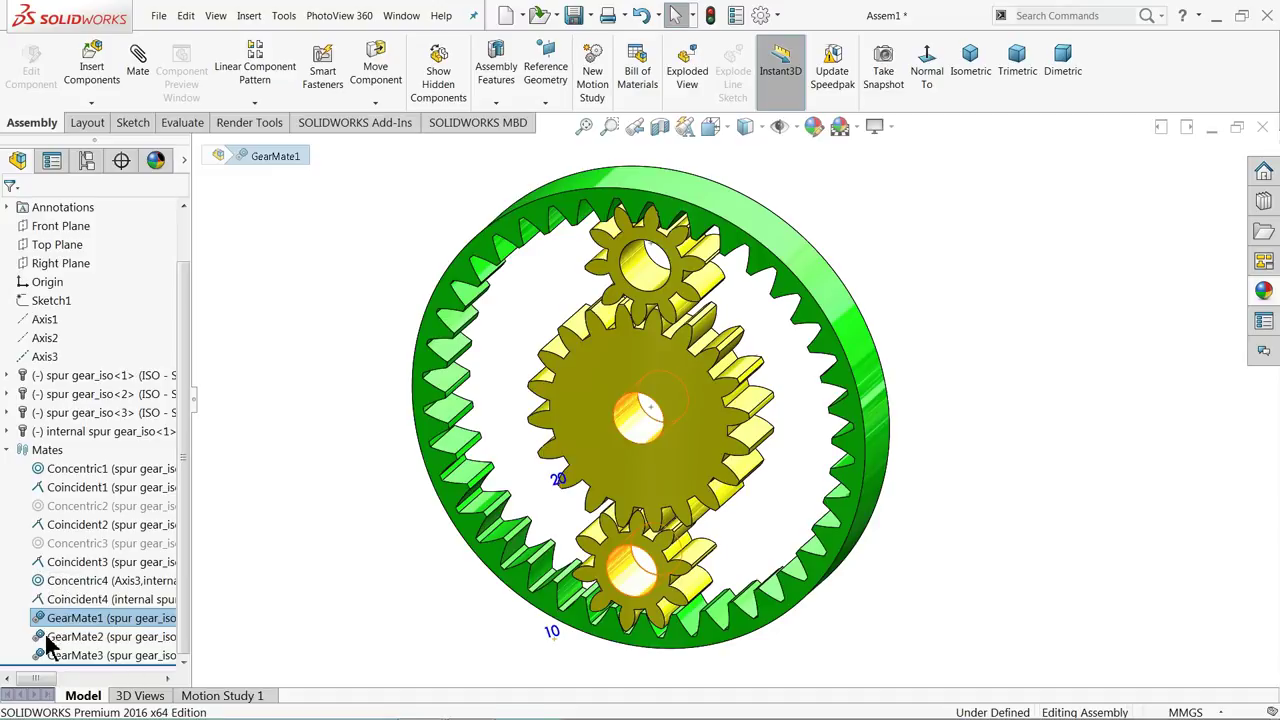
left_click(54, 622)
left_click(64, 600)
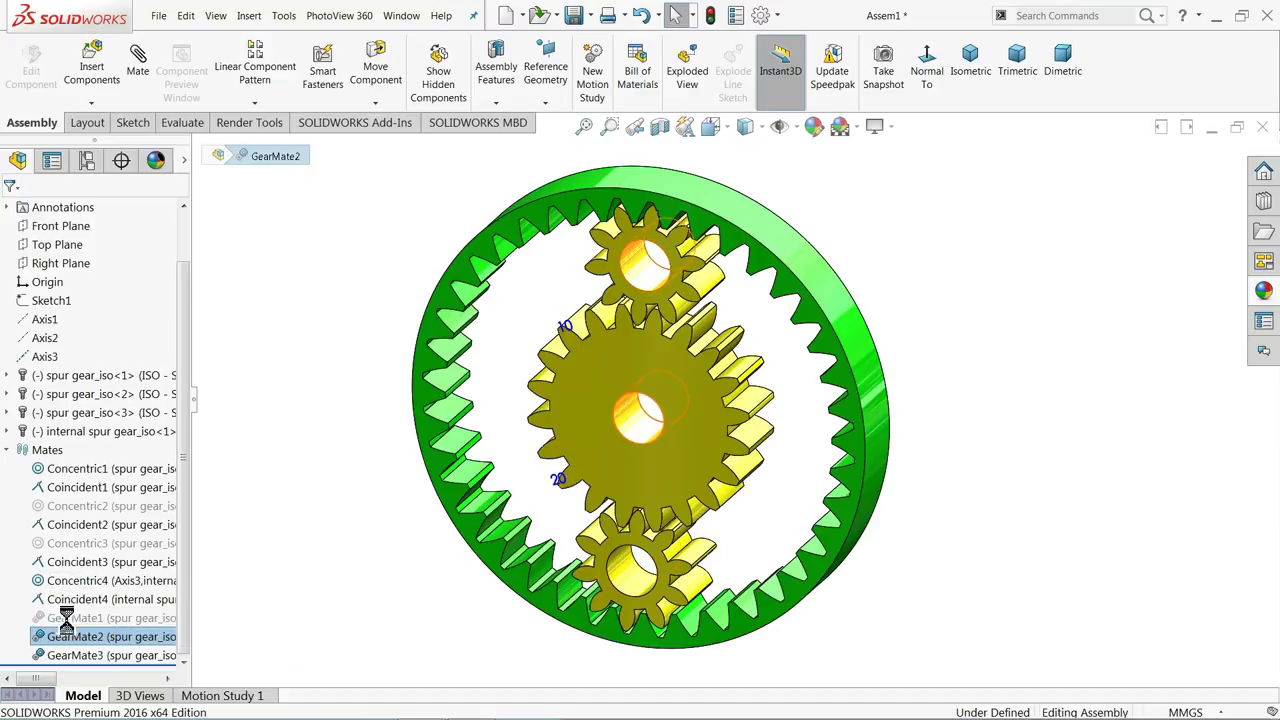
left_click(56, 650)
left_click(55, 617)
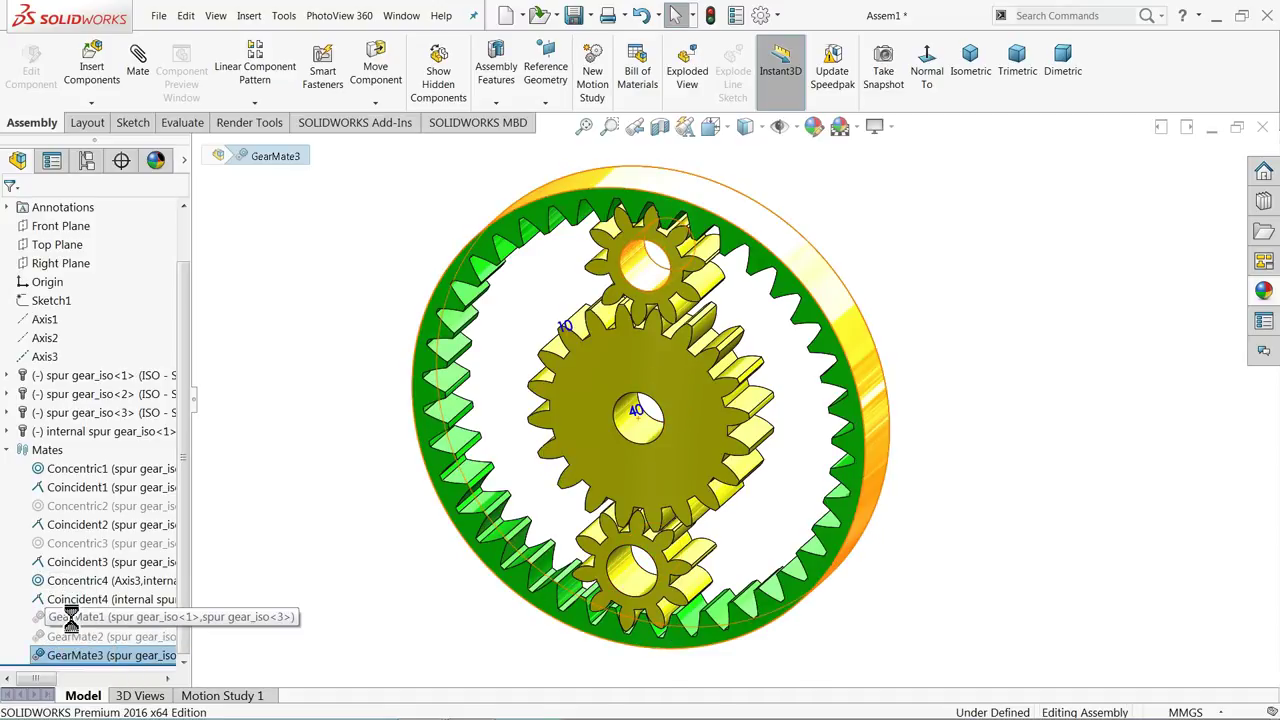
- Suppress the Concentric1 mate and clear the selection, keeping Concentric4 active
left_click(56, 478)
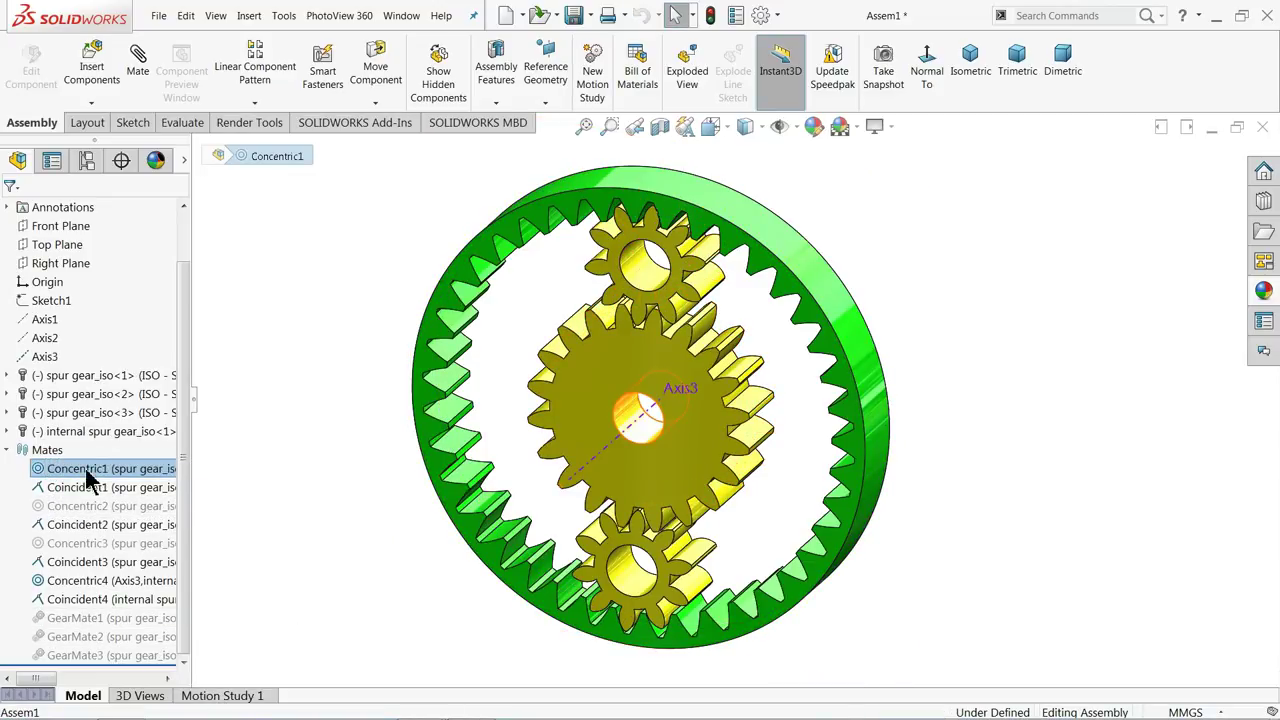
left_click(58, 470)
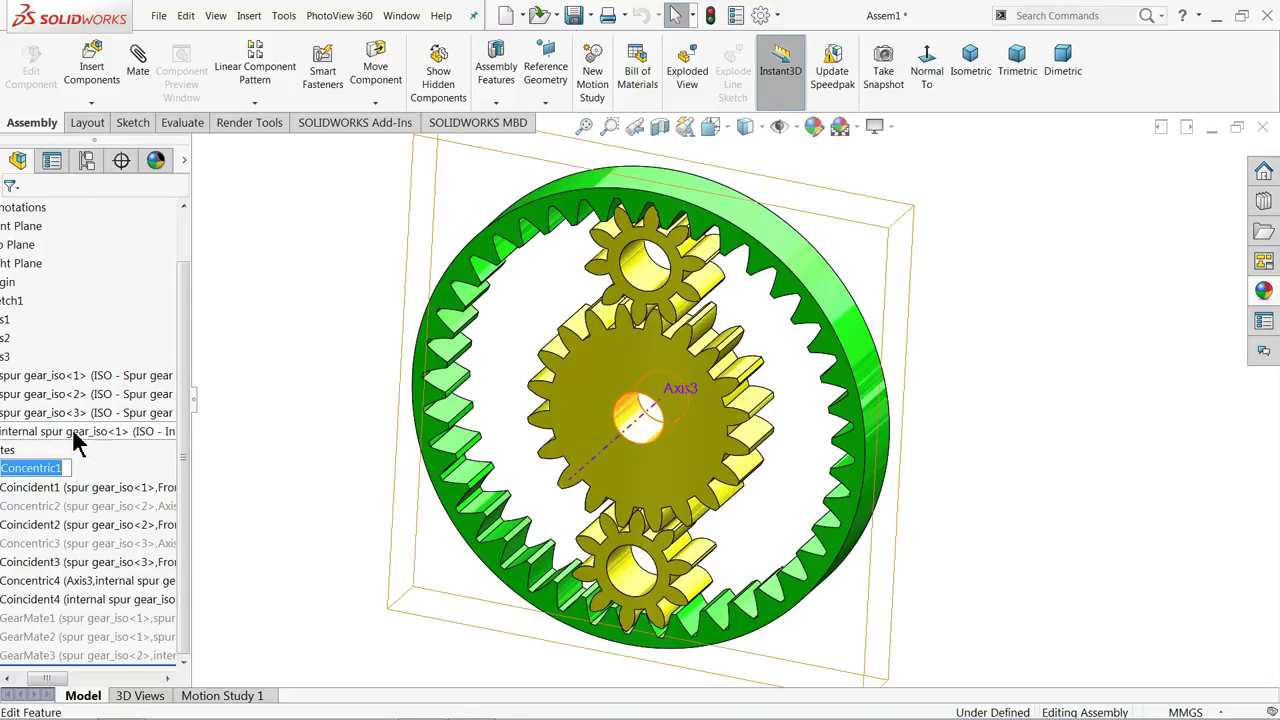
left_click(8, 678)
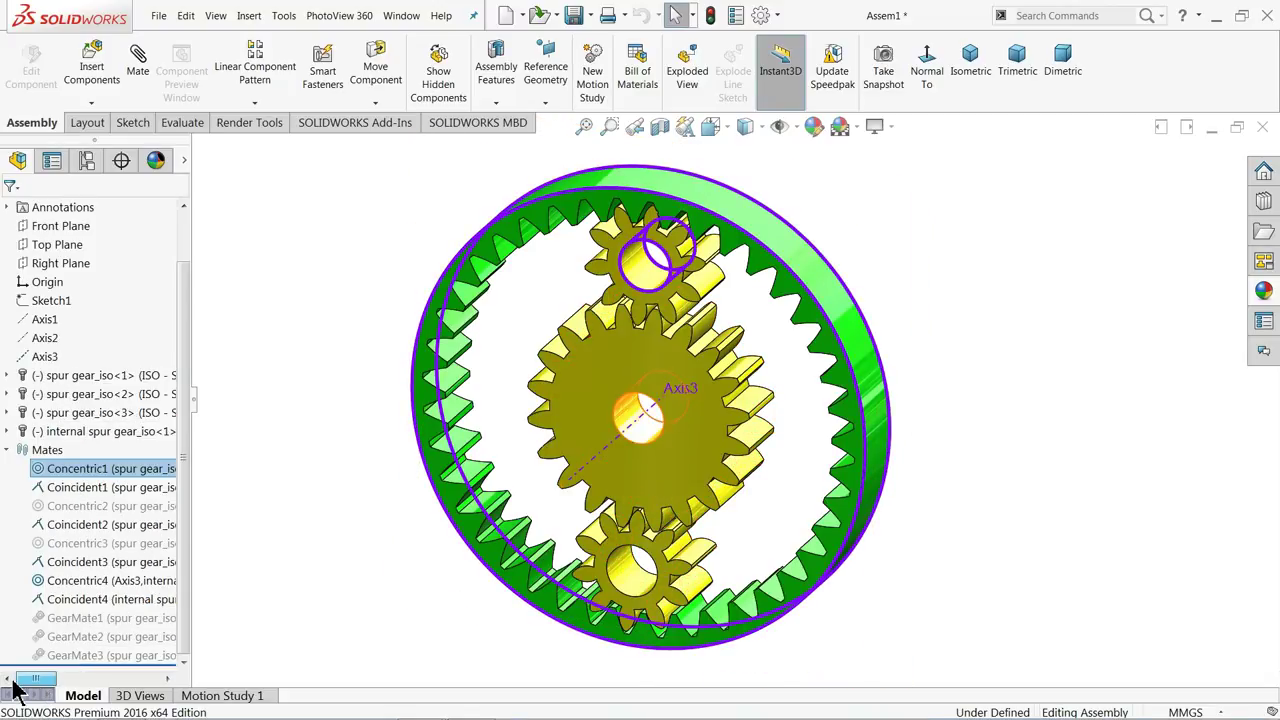
left_click(40, 470)
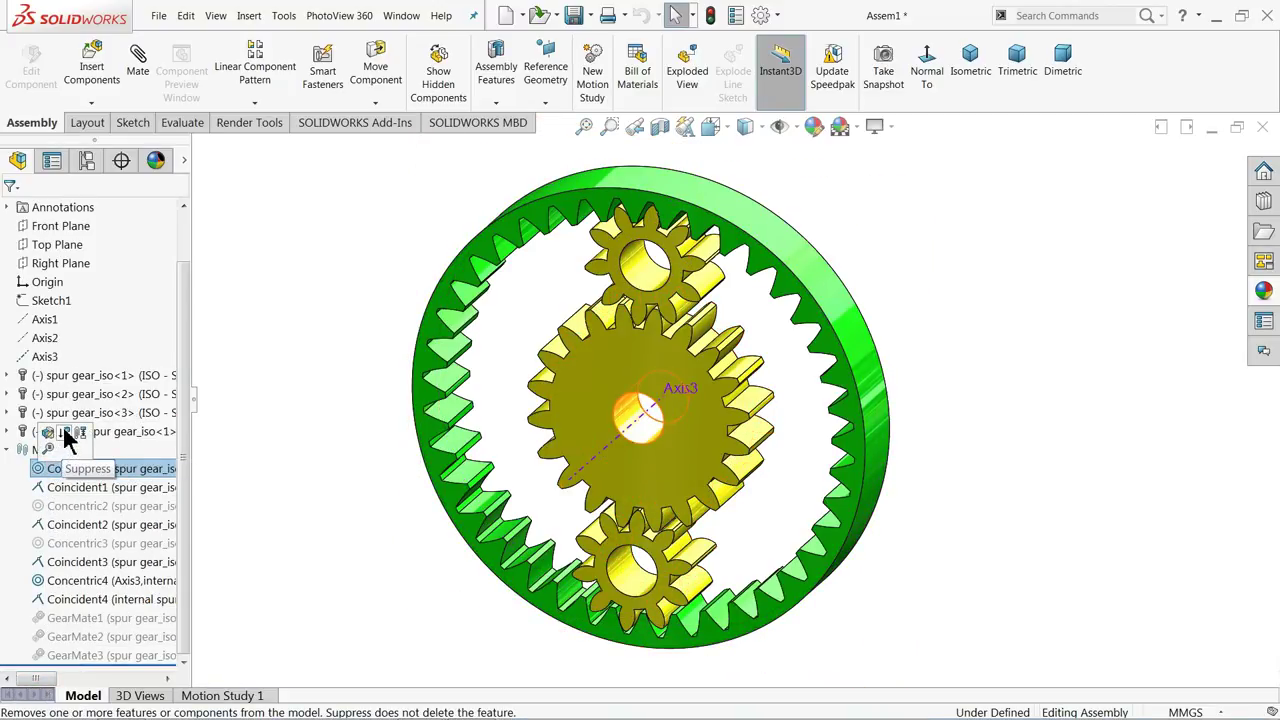
left_click(68, 433)
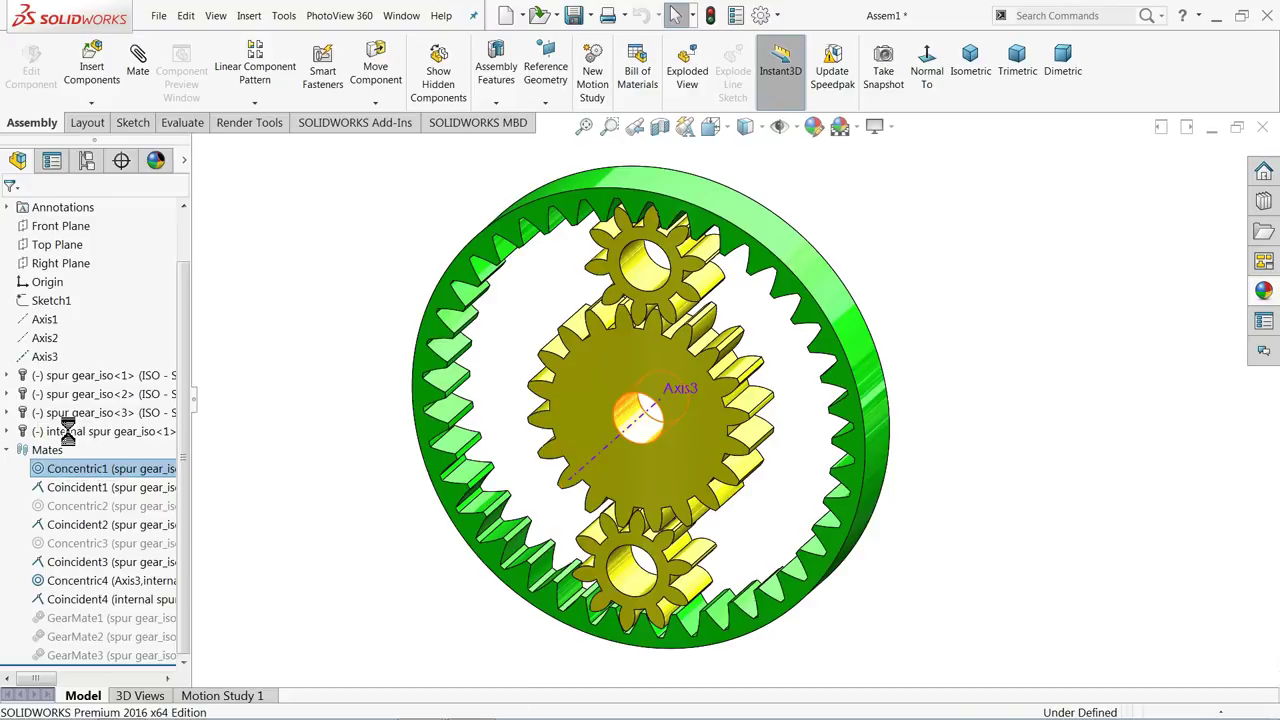
left_click(66, 584)
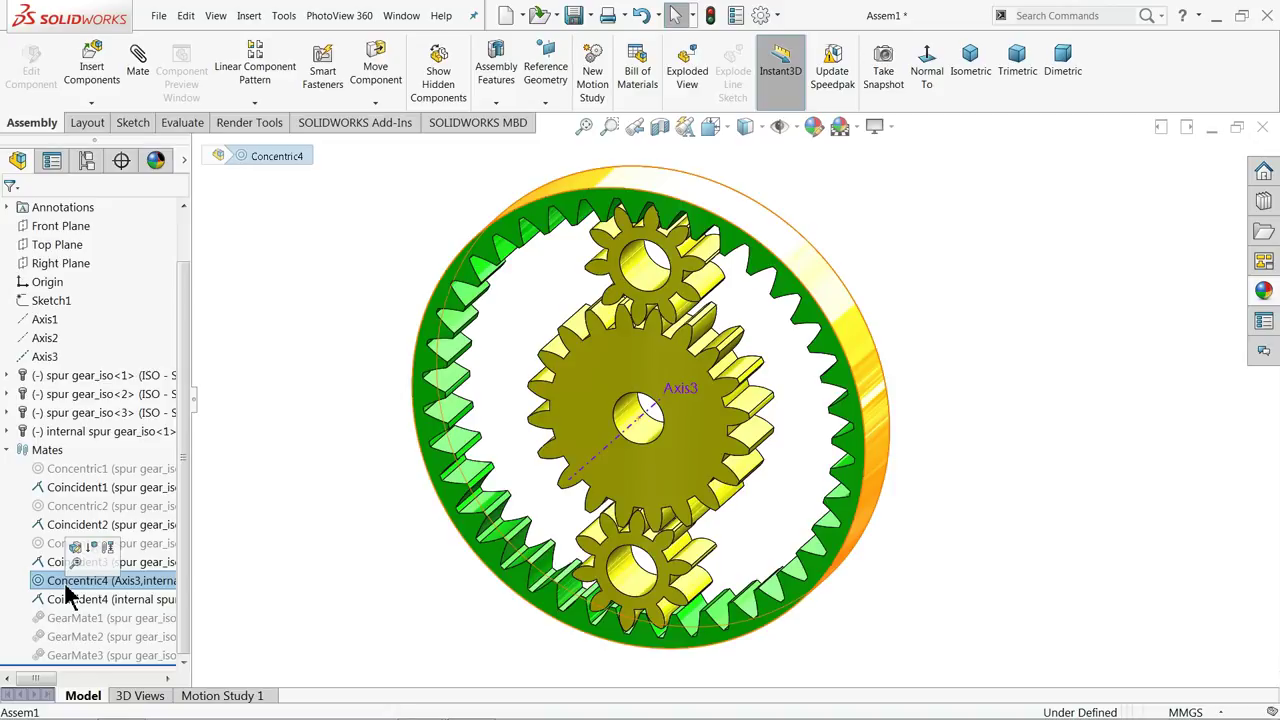
left_click(320, 593)
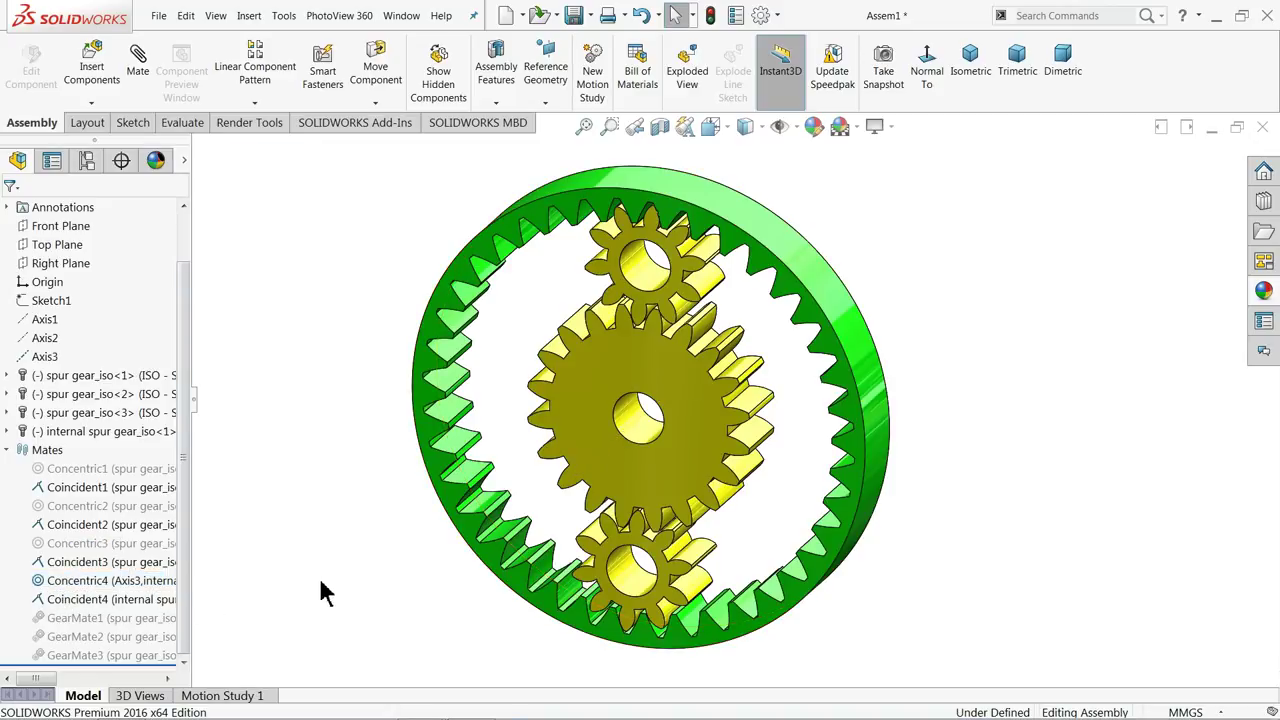
- Create Motion Study 2 from the Motion Study 1 tab and set its type to Motion Analysis
right_click(230, 698)
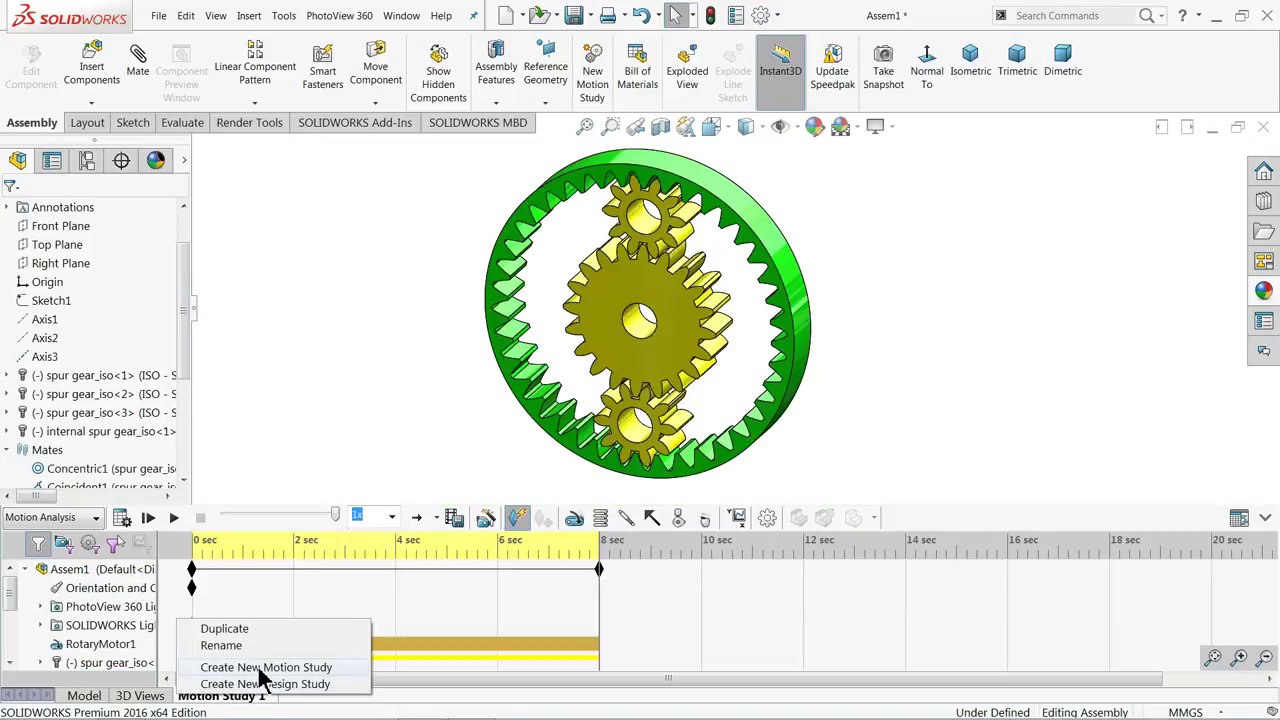
left_click(255, 665)
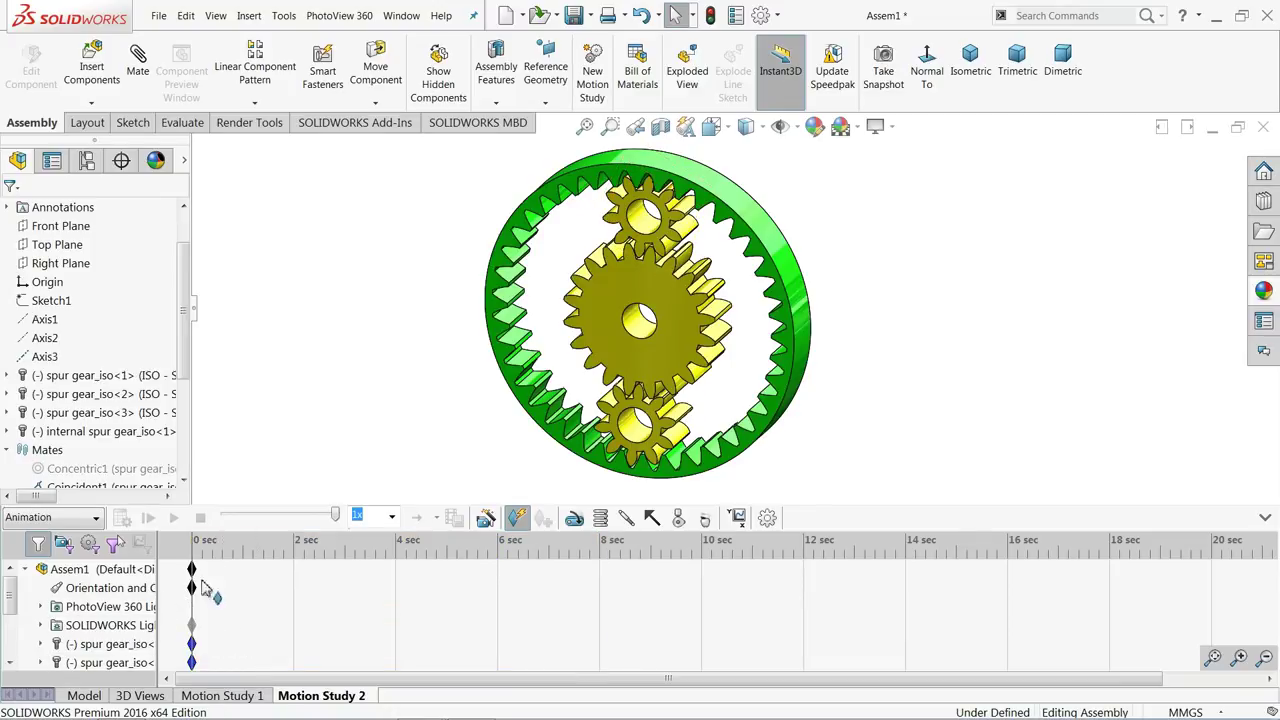
left_click(768, 518)
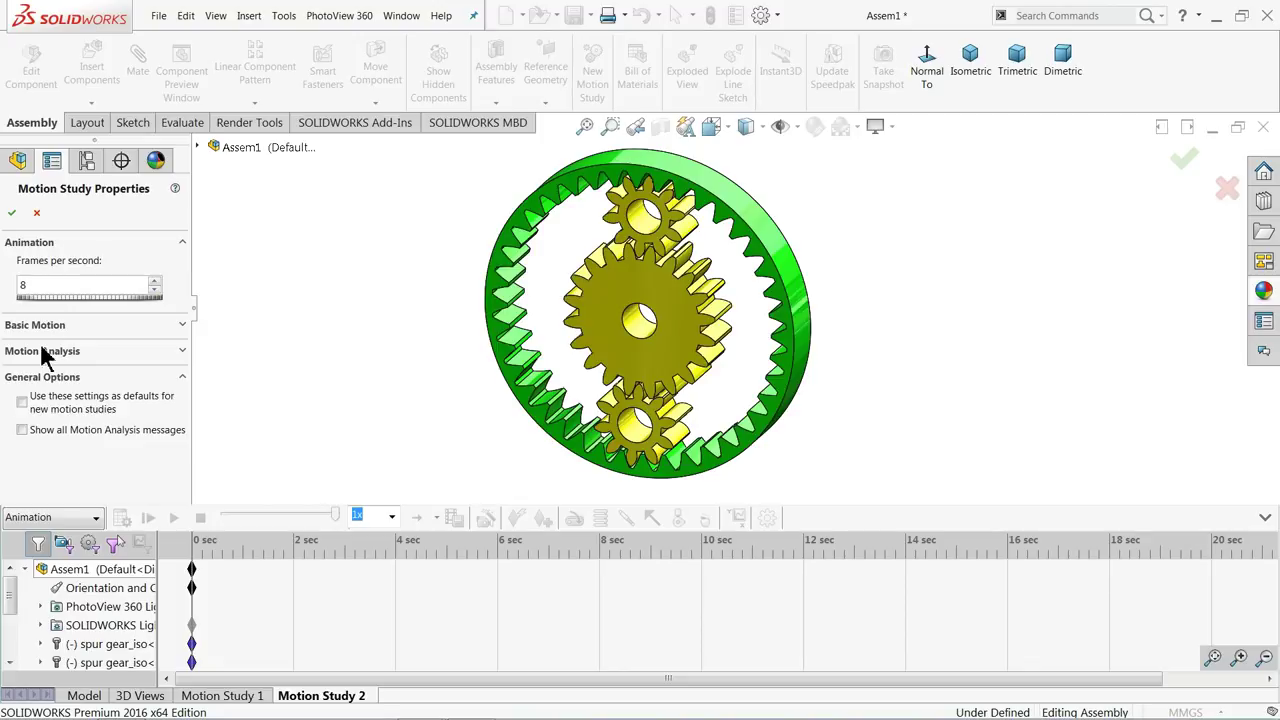
left_click(36, 518)
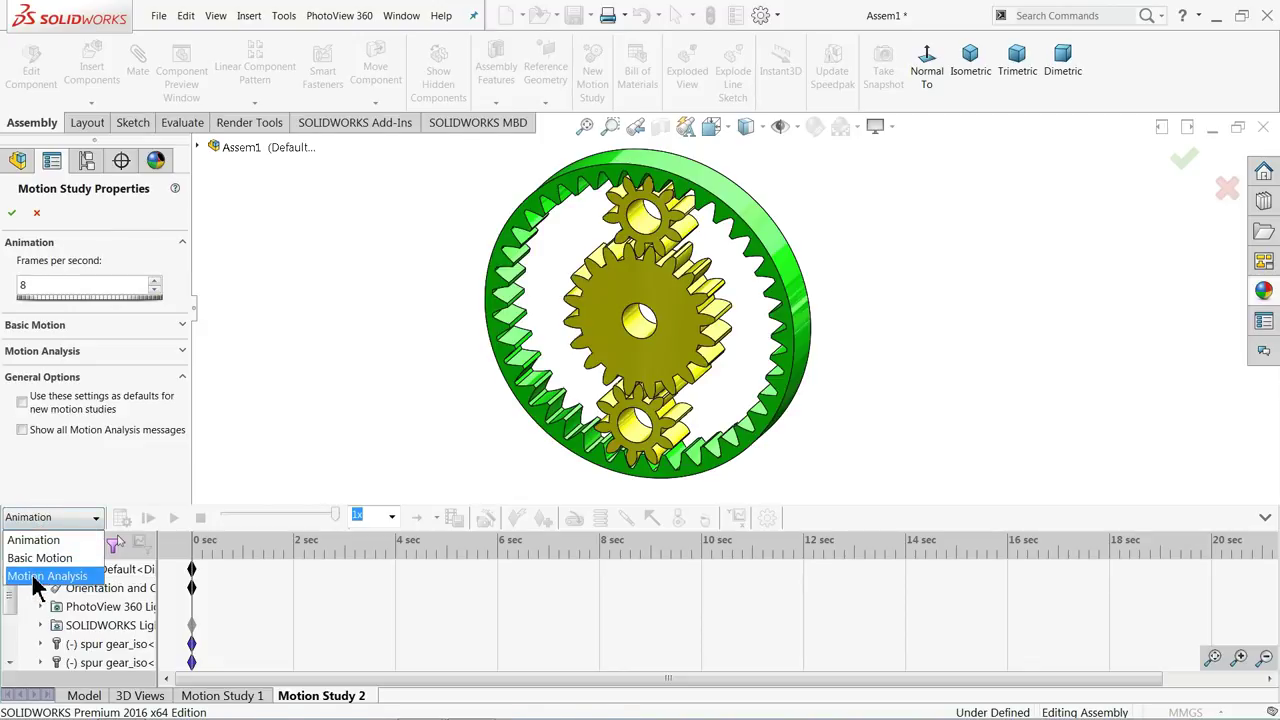
left_click(38, 577)
left_click(37, 216)
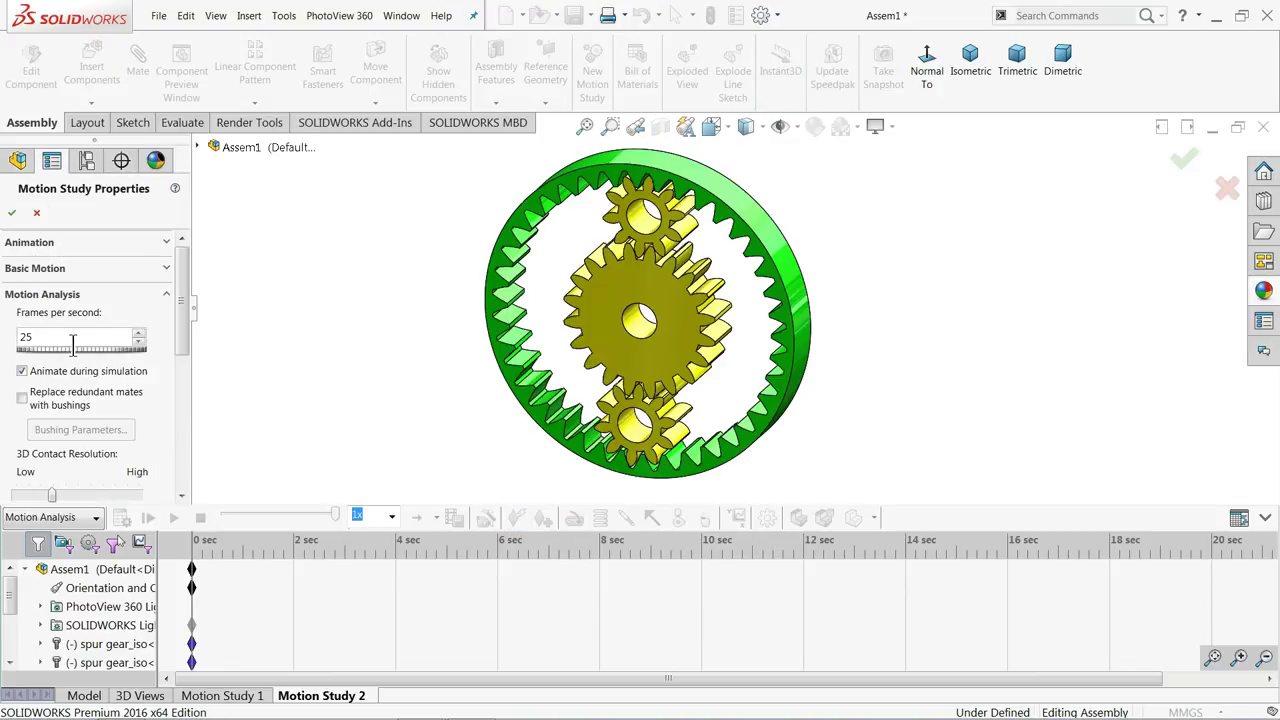
left_click(11, 212)
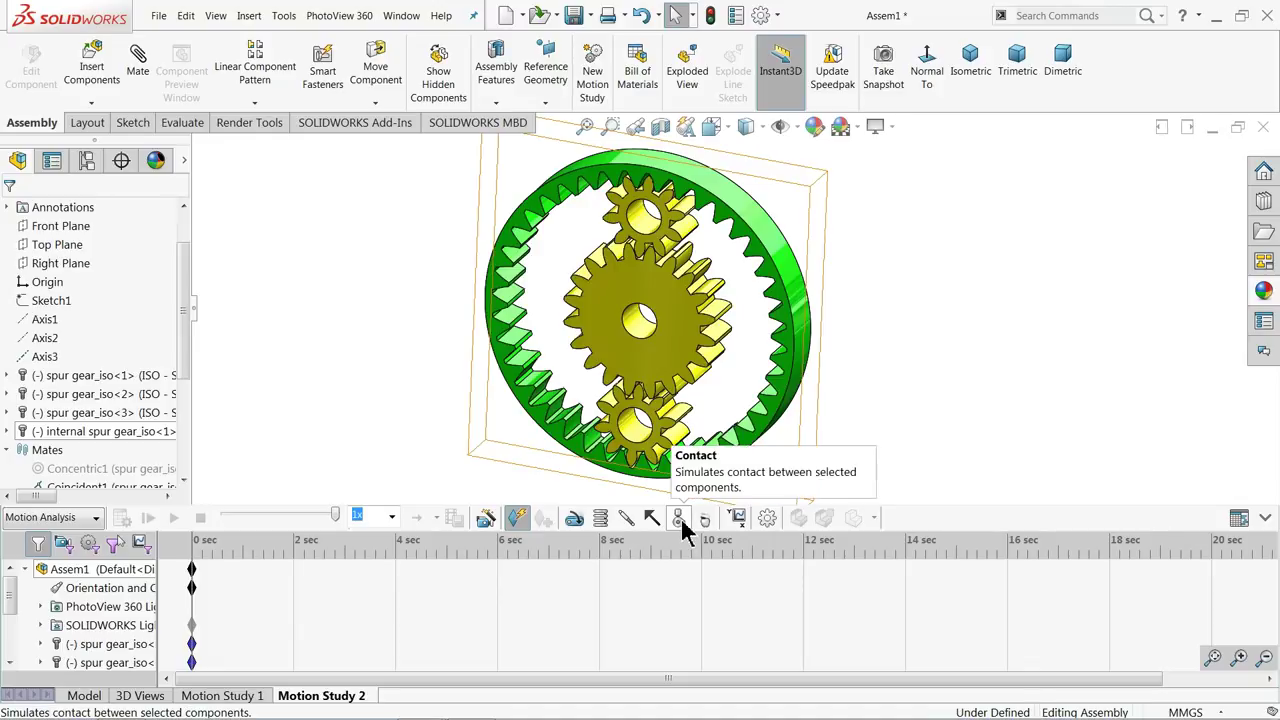
- Add a solid body contact between all four gears with Steel (Dry) for both materials
left_click(679, 518)
left_click_drag(679, 413, 428, 508)
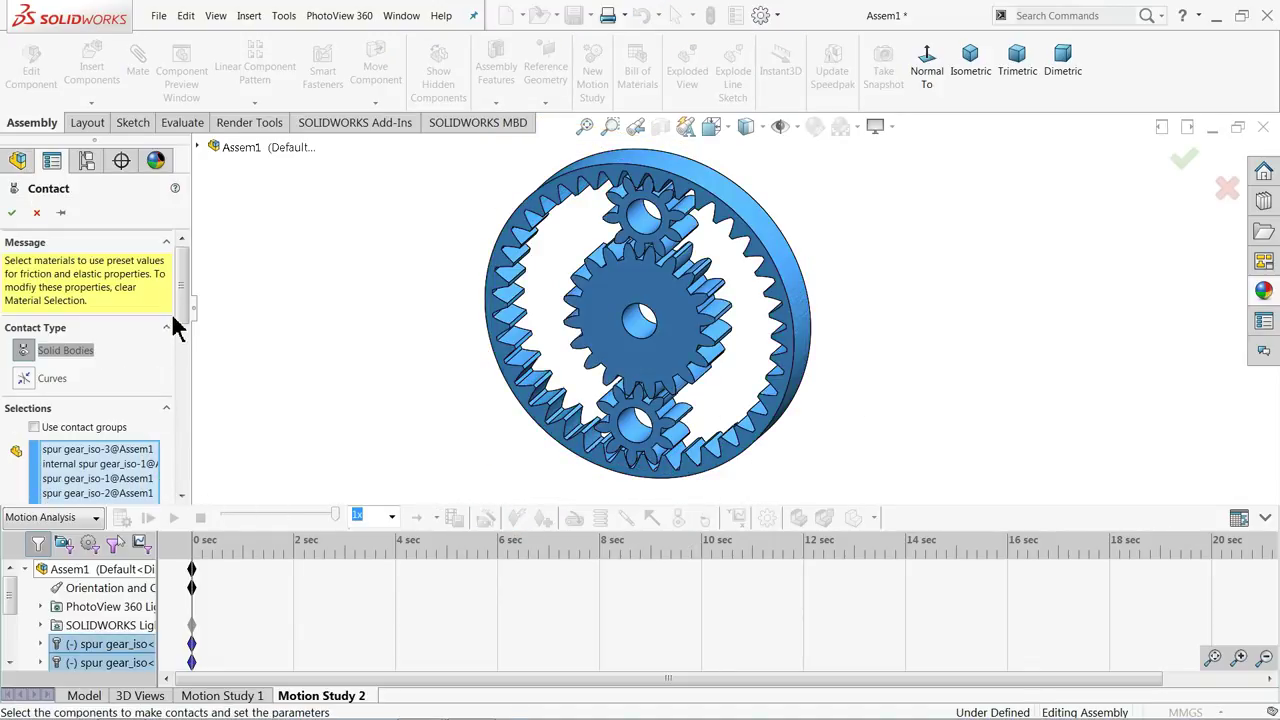
left_click_drag(181, 330, 183, 400)
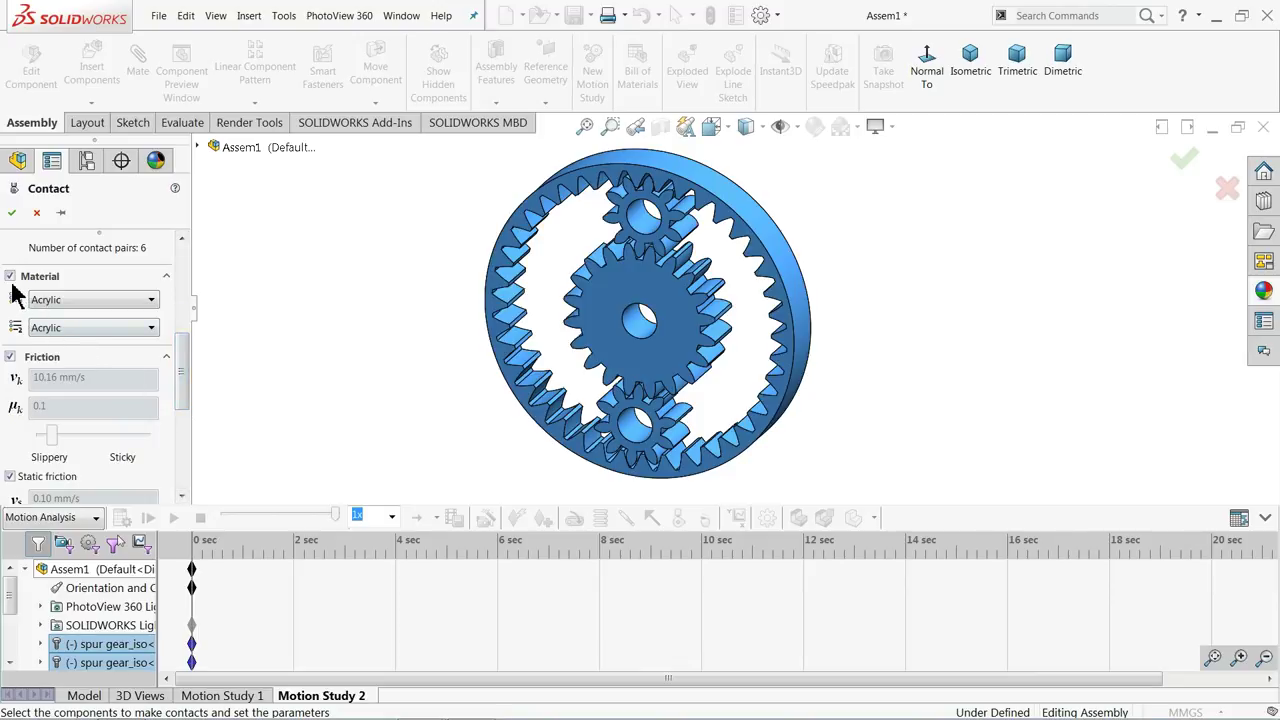
left_click(45, 300)
left_click(43, 393)
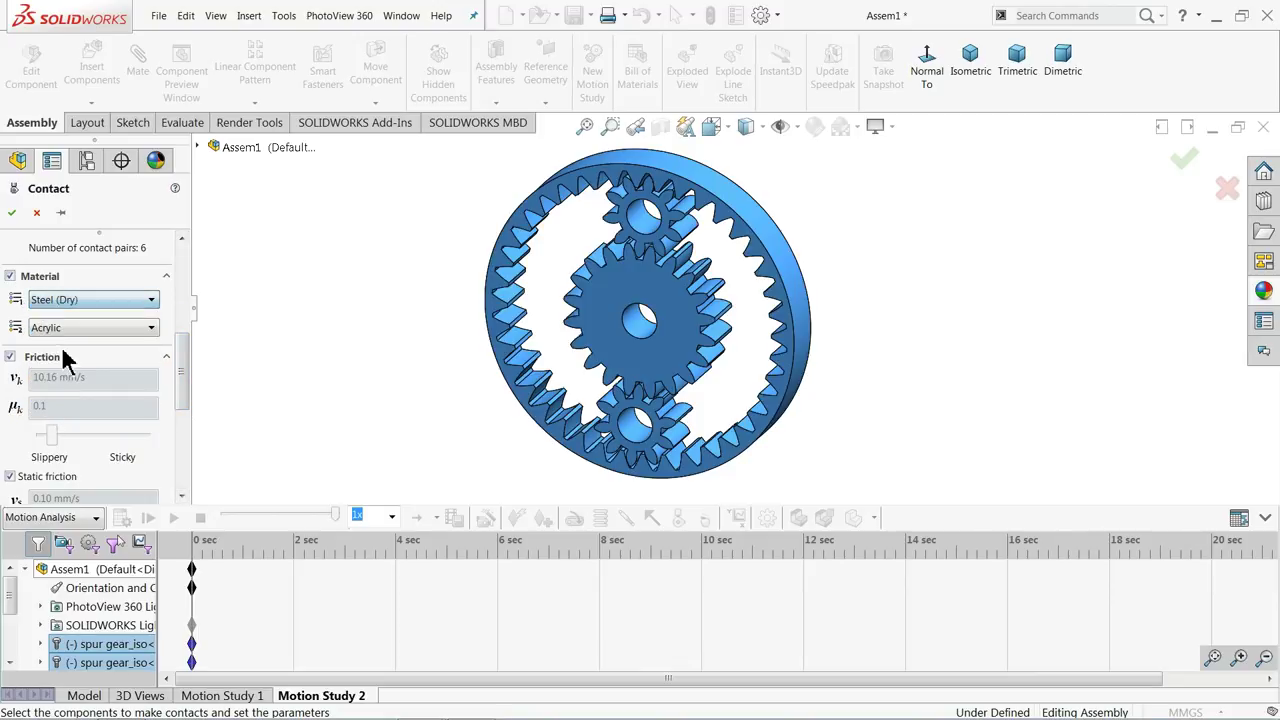
left_click(61, 325)
left_click(55, 425)
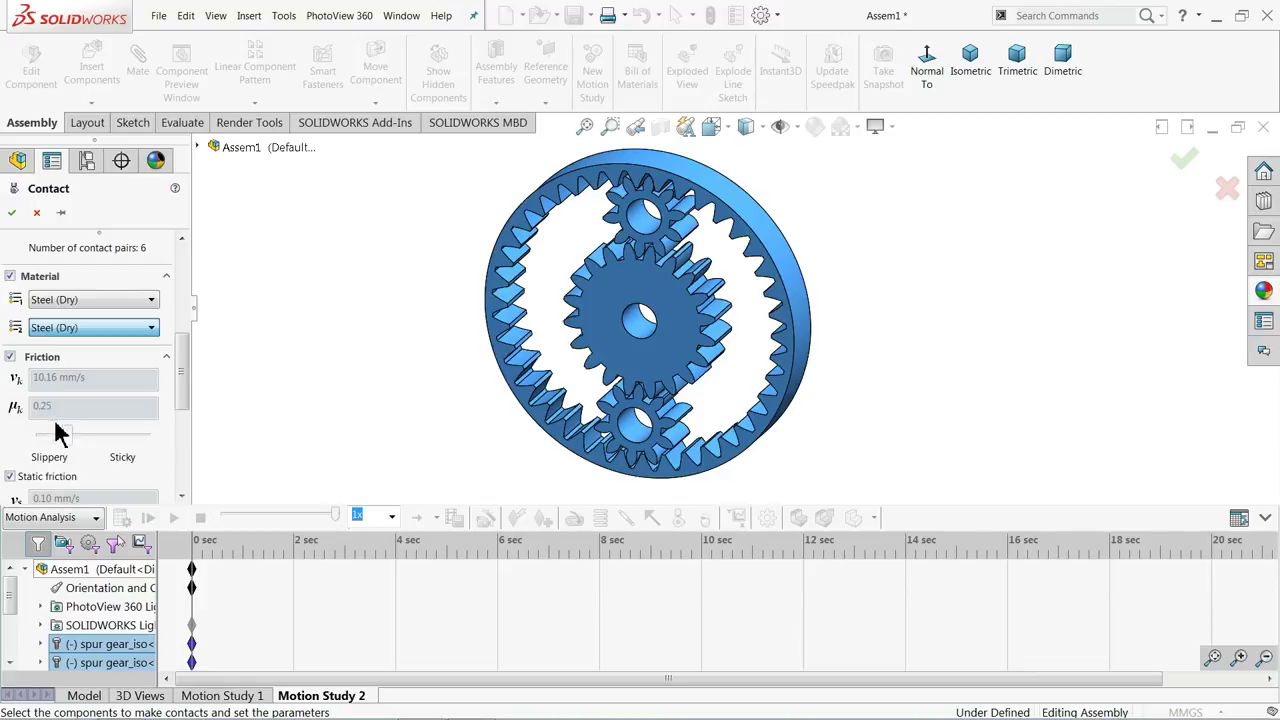
left_click(11, 212)
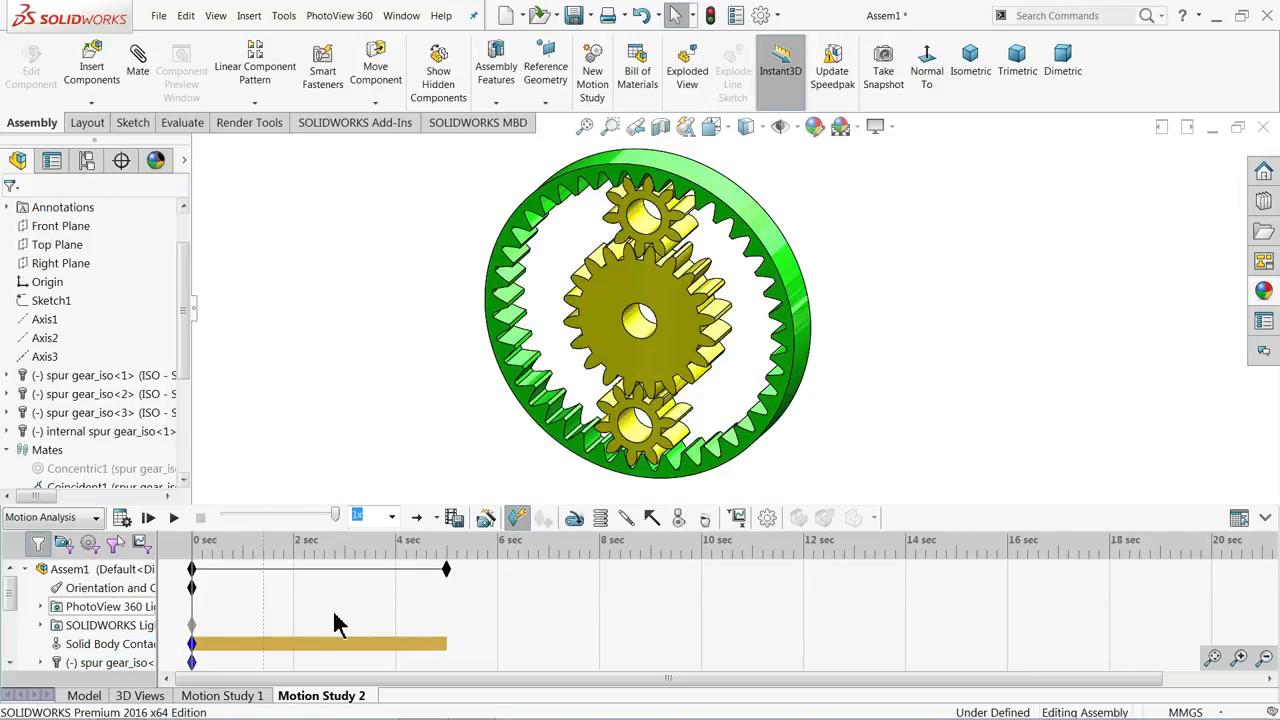
- Extend the study to 8 seconds and drive the sun gear with a 10 RPM constant-speed rotary motor
left_click_drag(446, 575, 599, 595)
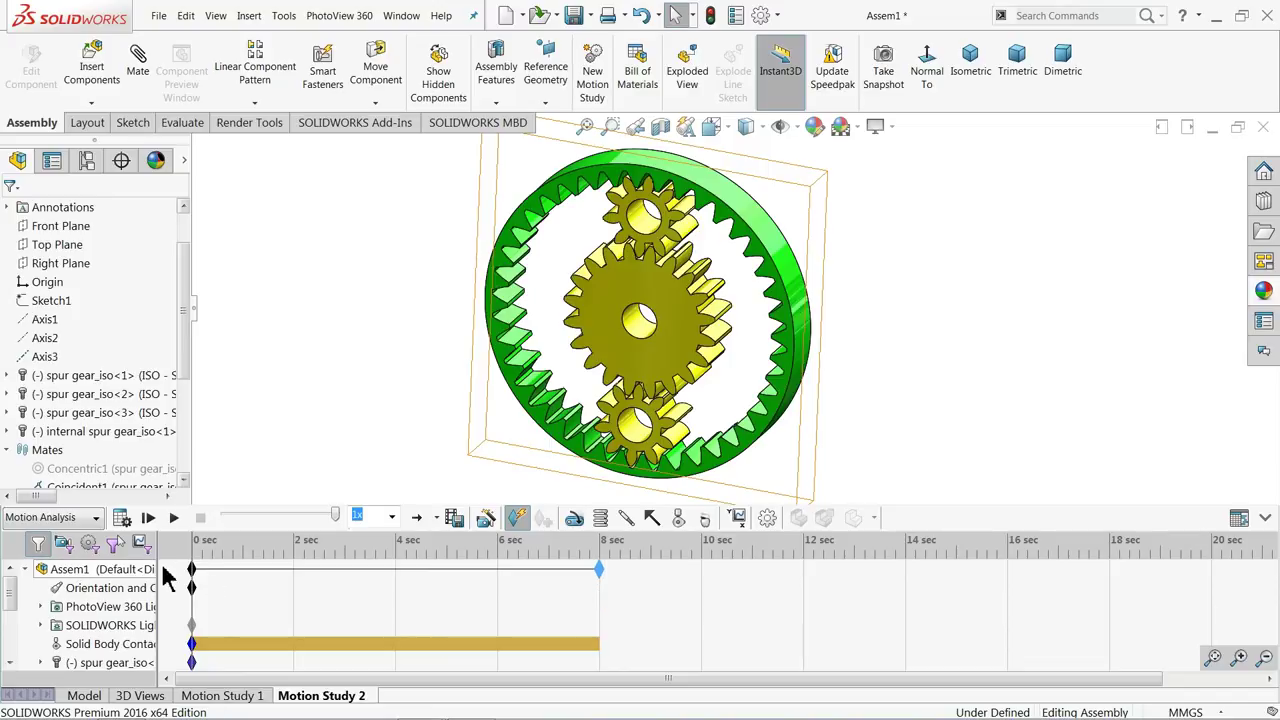
left_click(574, 519)
left_click(640, 330)
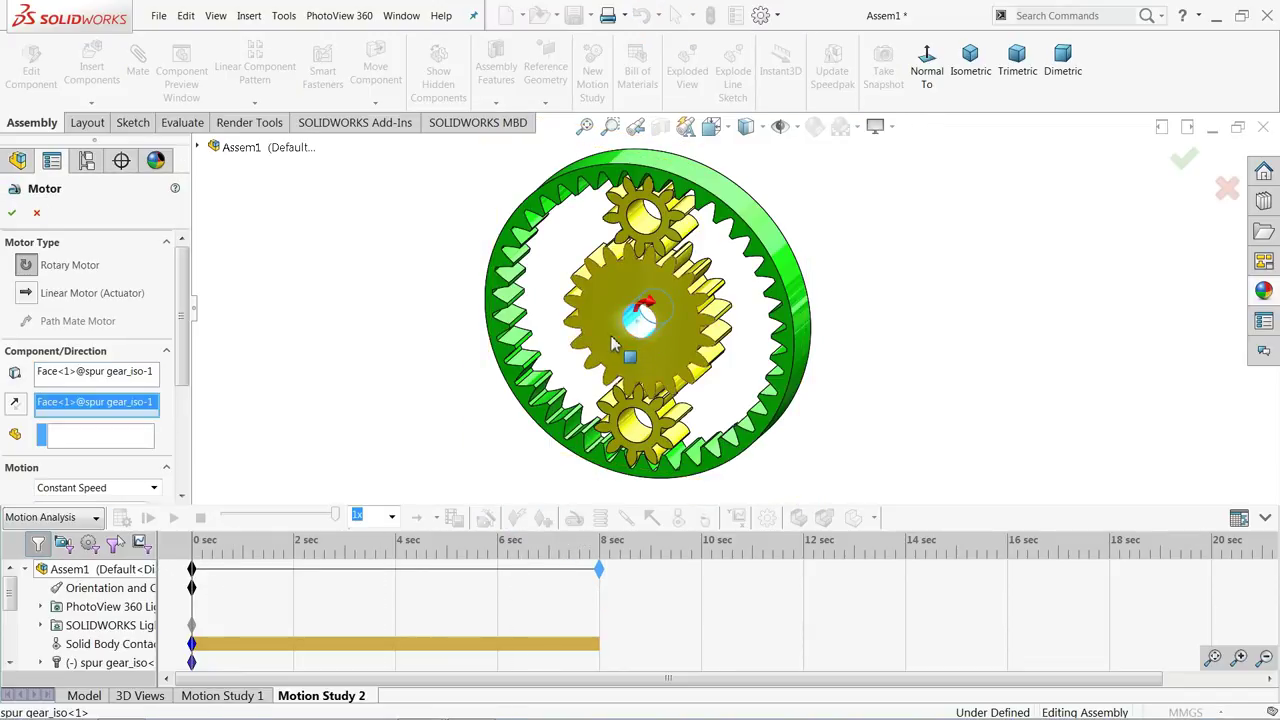
left_click_drag(183, 362, 183, 440)
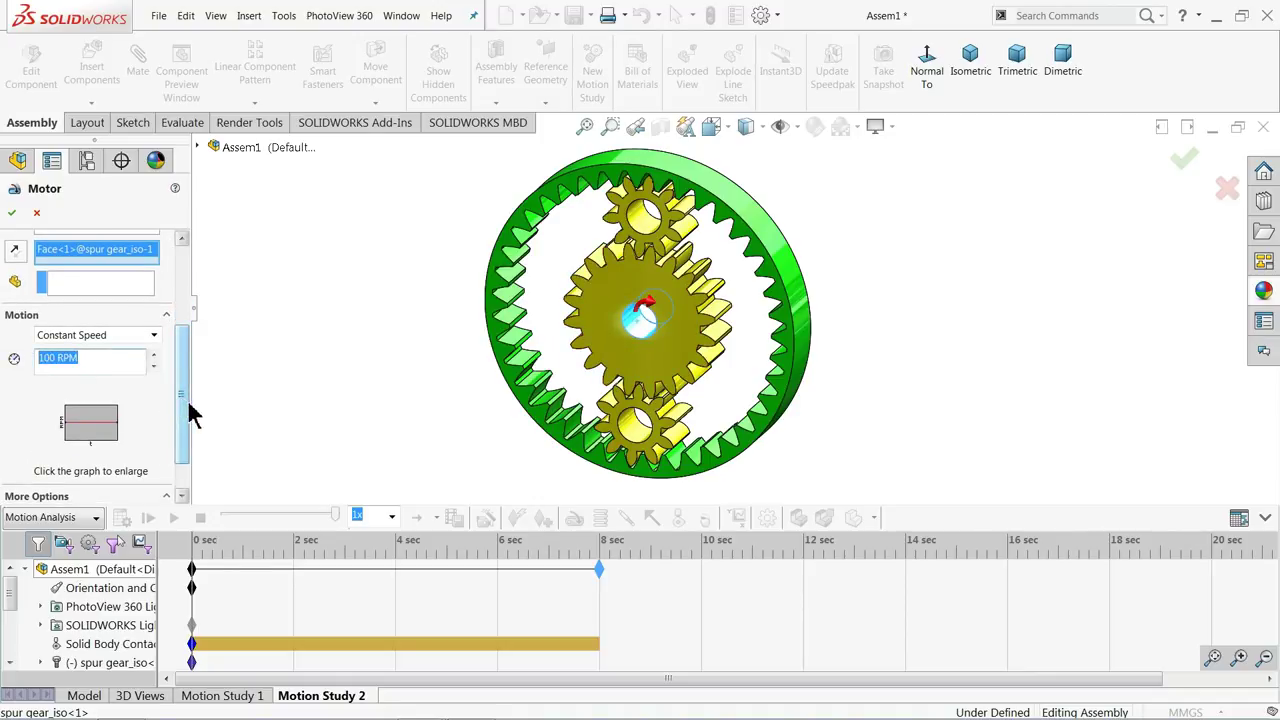
mouse_move(188, 405)
left_mouse_down()
mouse_move(200, 331)
mouse_move(194, 380)
left_mouse_up()
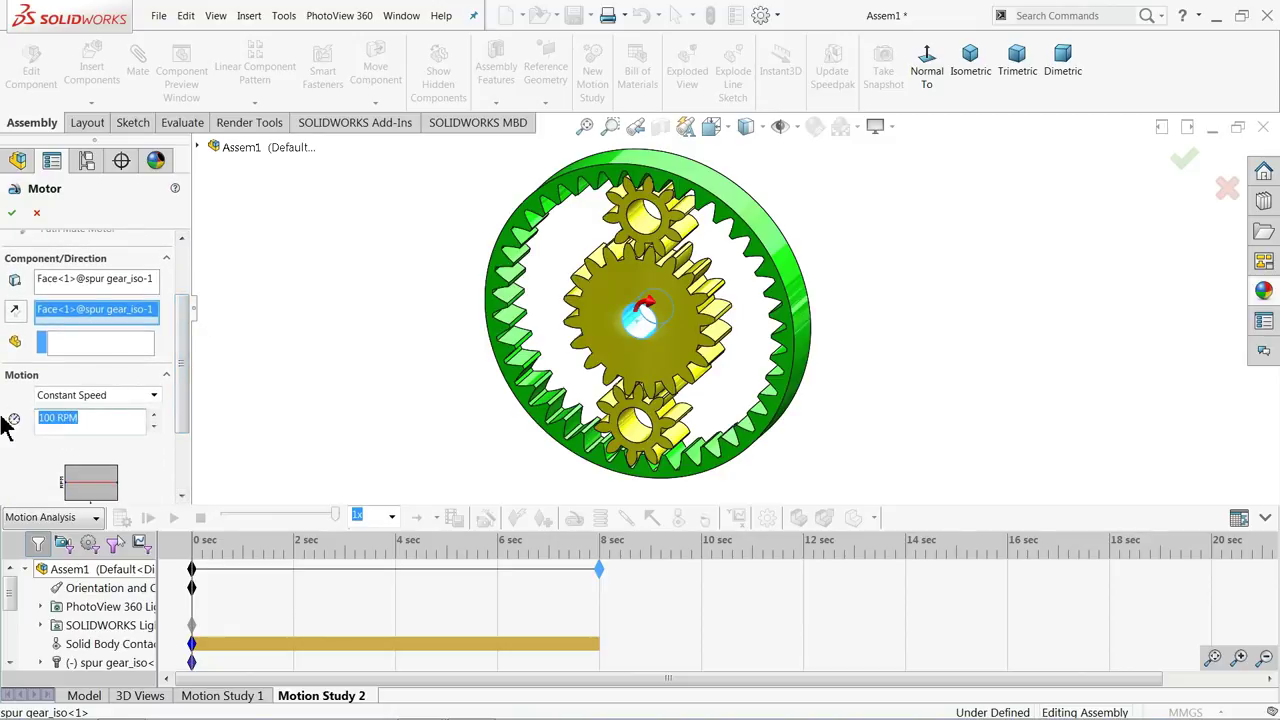
type("10")
key("Return")
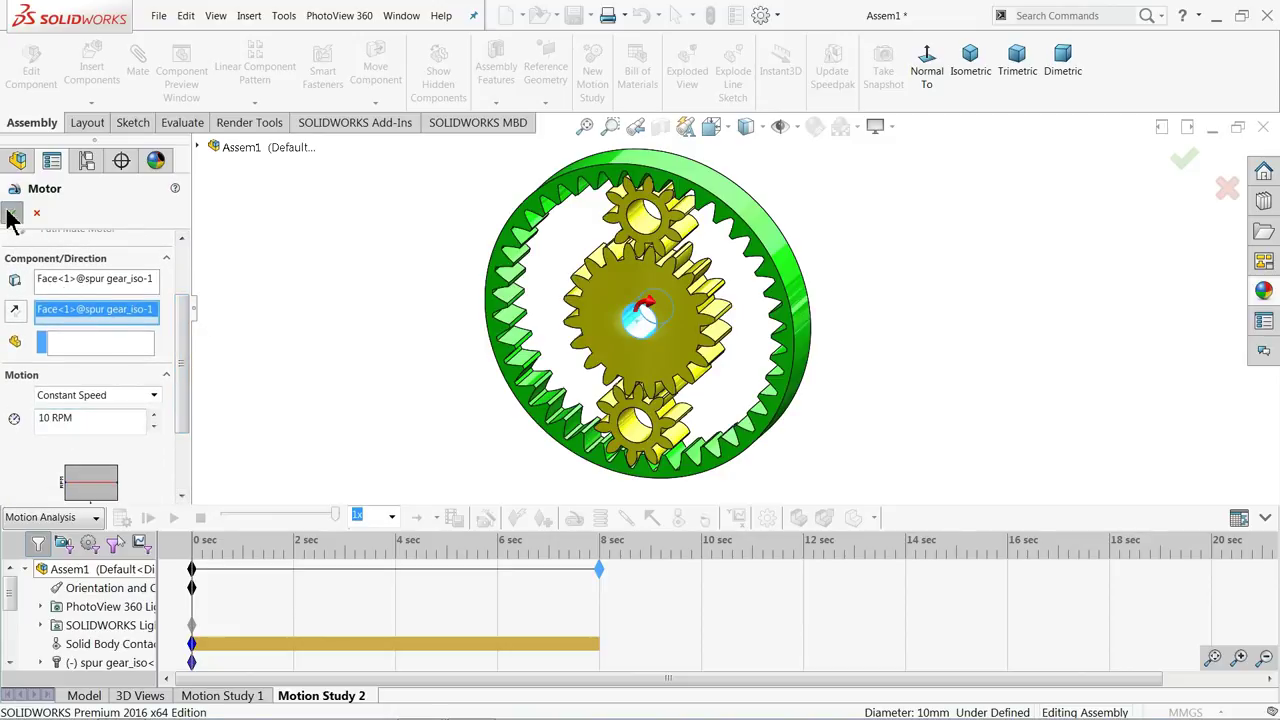
left_click(13, 215)
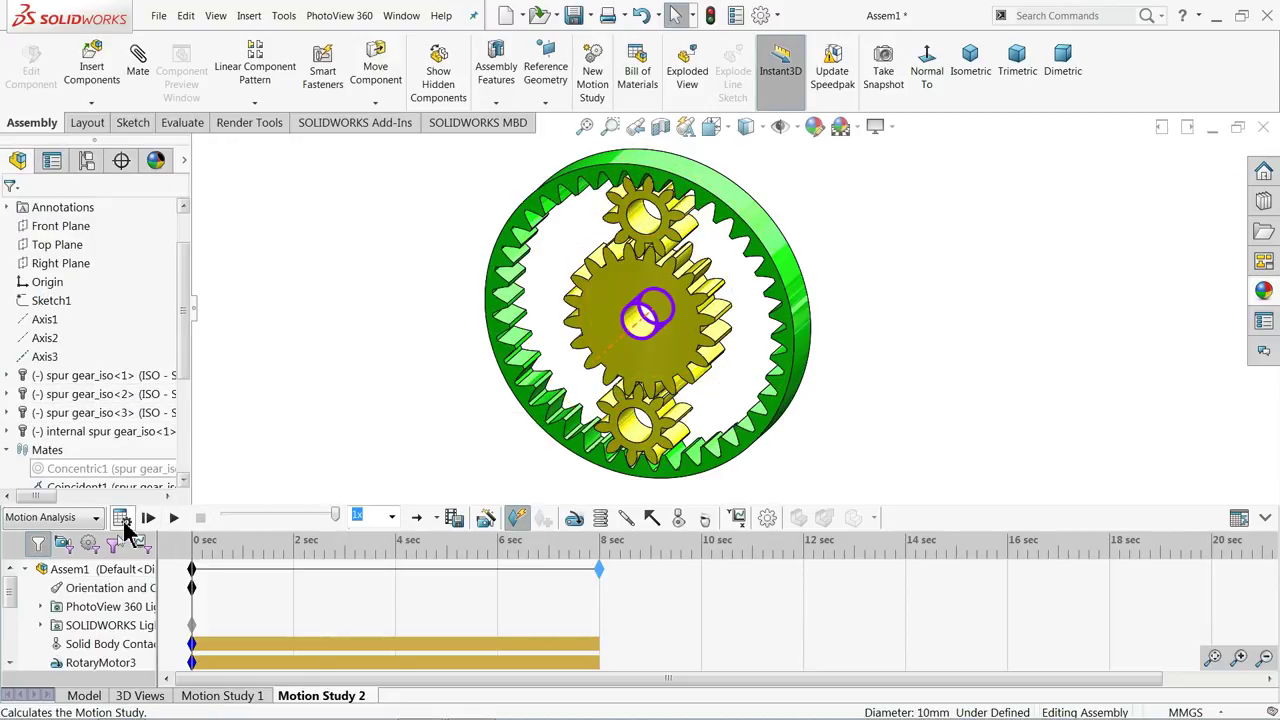
- Calculate Motion Study 2 and play it from the start with the timeline collapsed
left_click(124, 527)
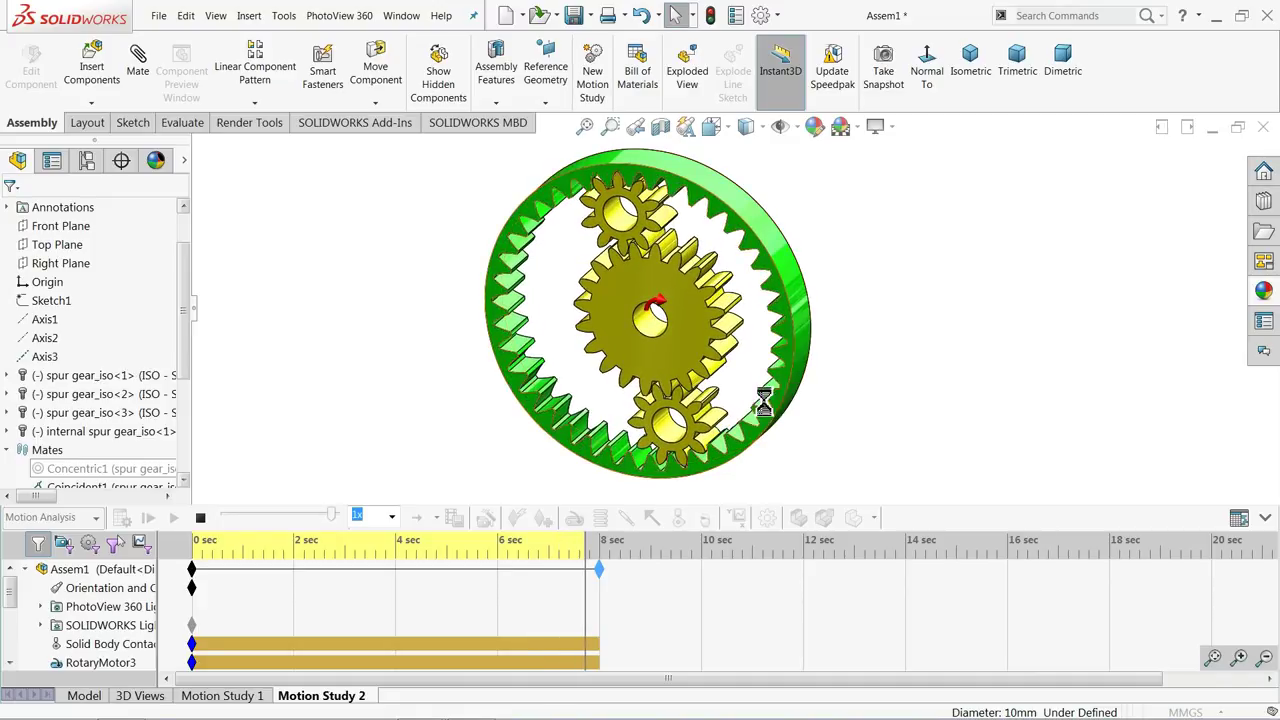
left_click(173, 517)
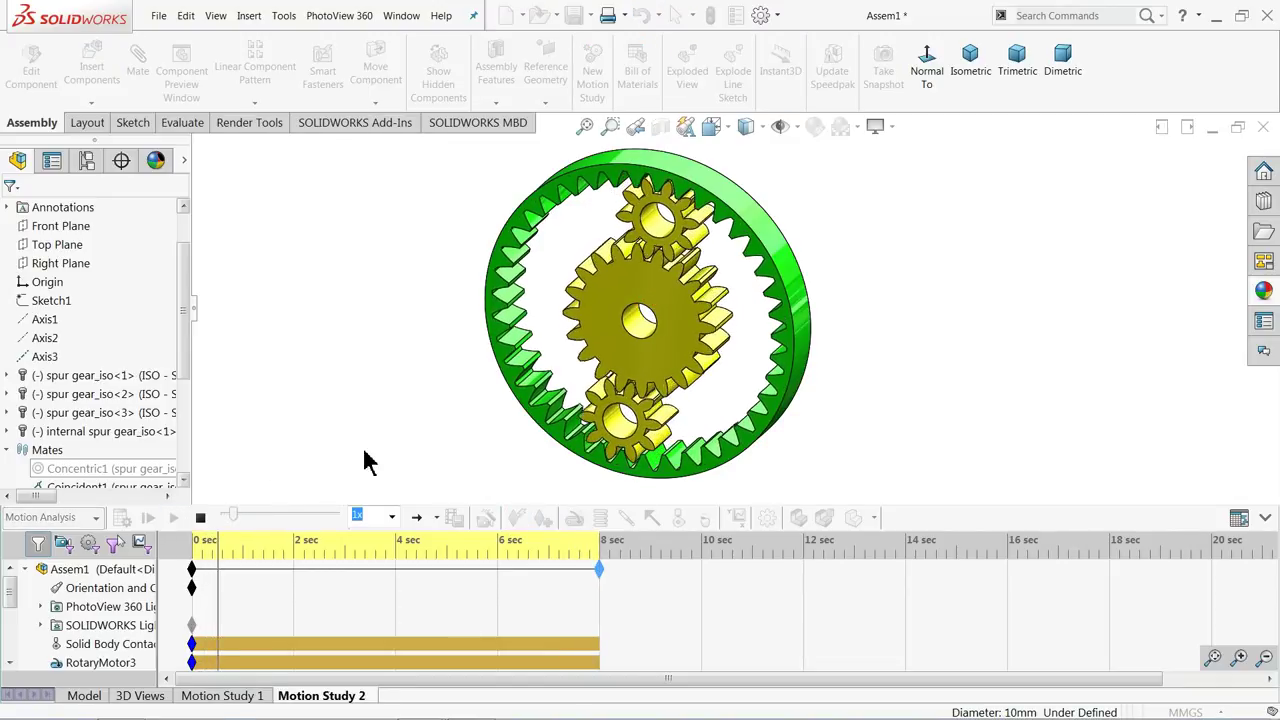
left_click(1266, 518)
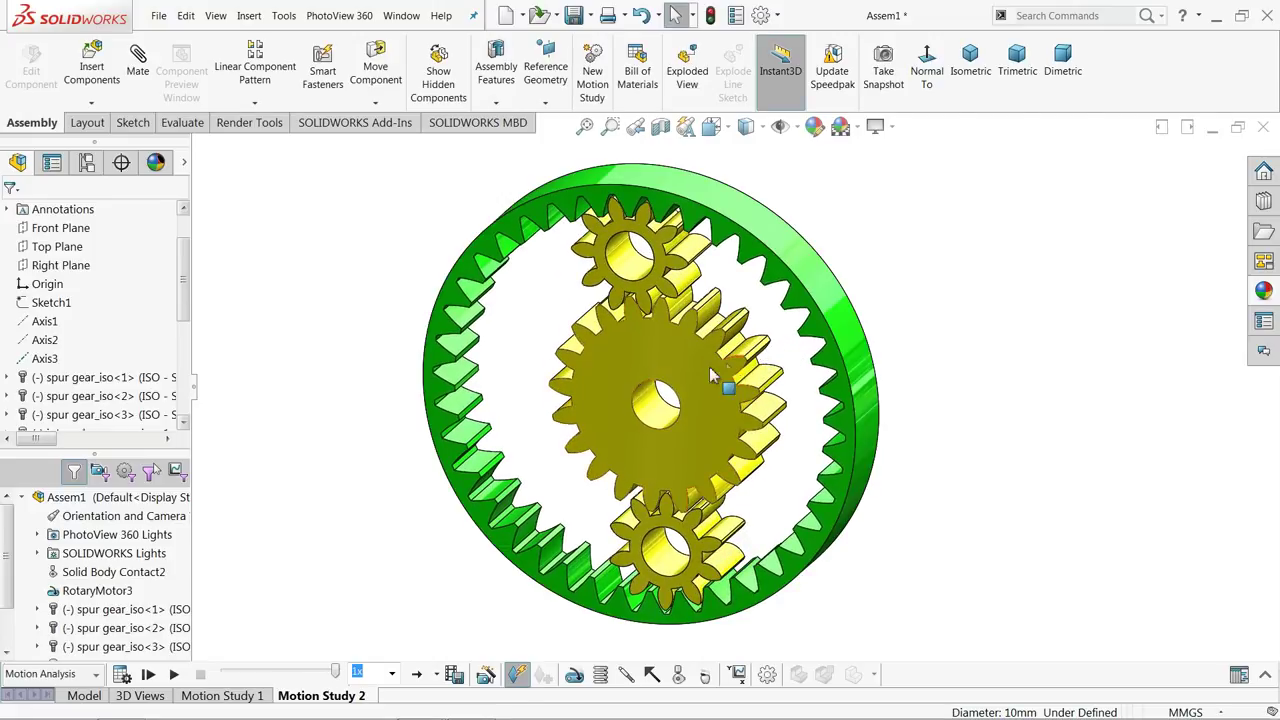
- Replay the gear animation and bring up the Save Animation to File dialog
left_click(173, 676)
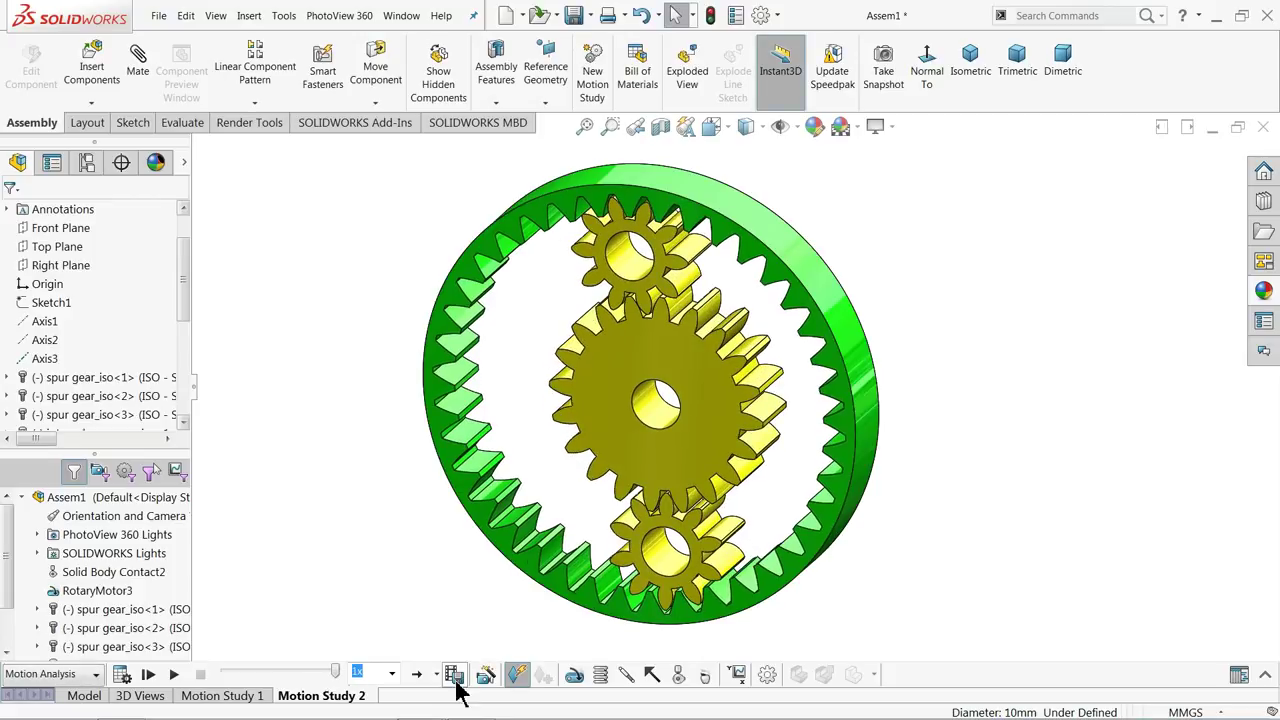
left_click(454, 676)
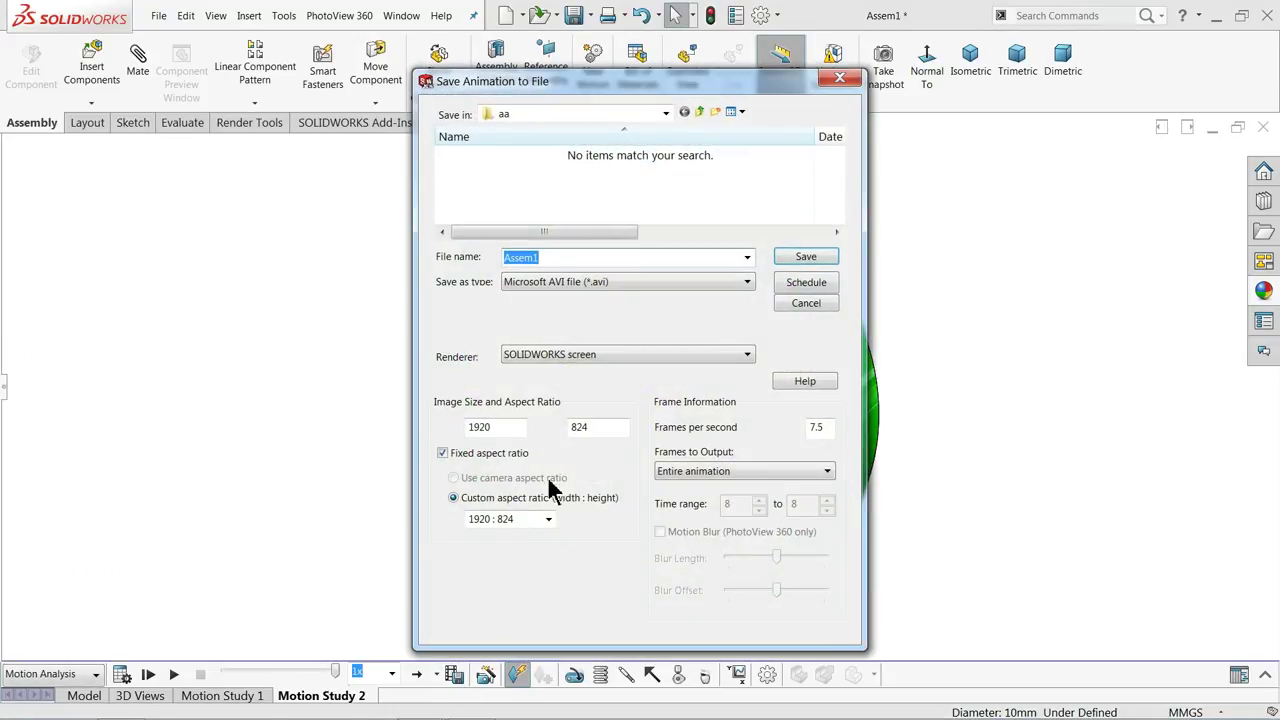
- Save to the Desktop as an AVI with a 16:9 aspect ratio for 1920x1080 output
left_click(665, 113)
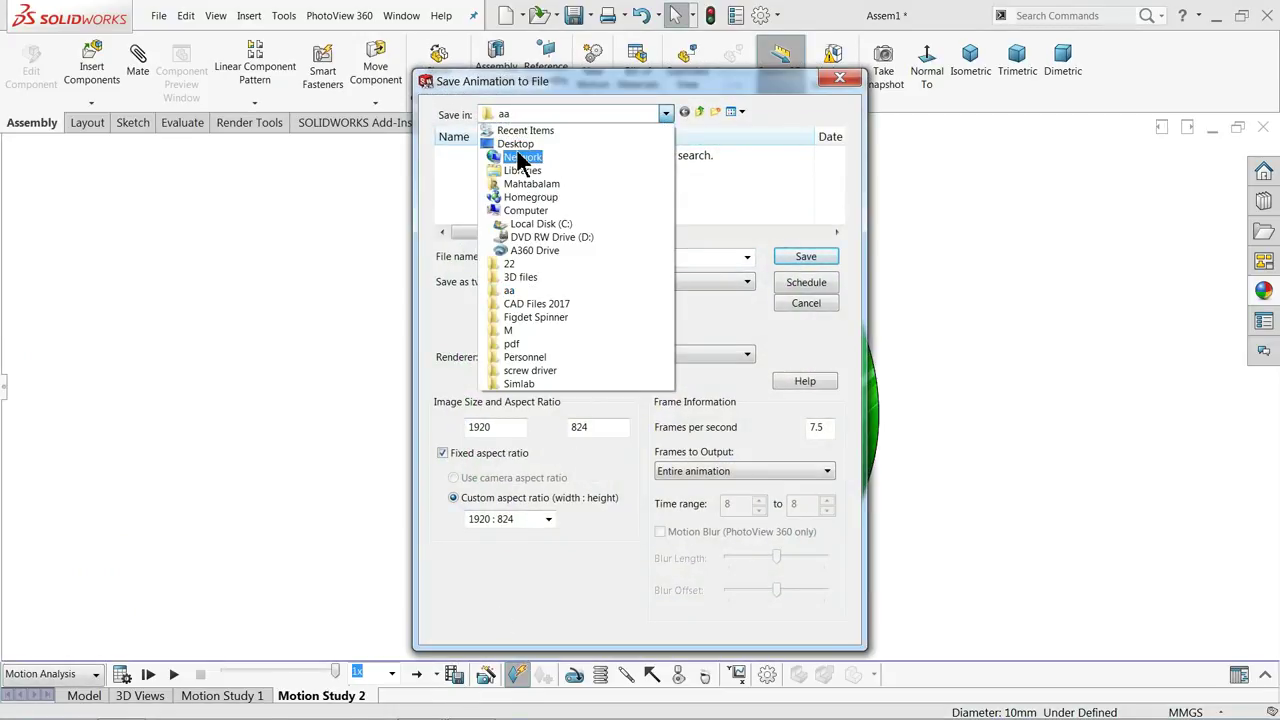
left_click(518, 144)
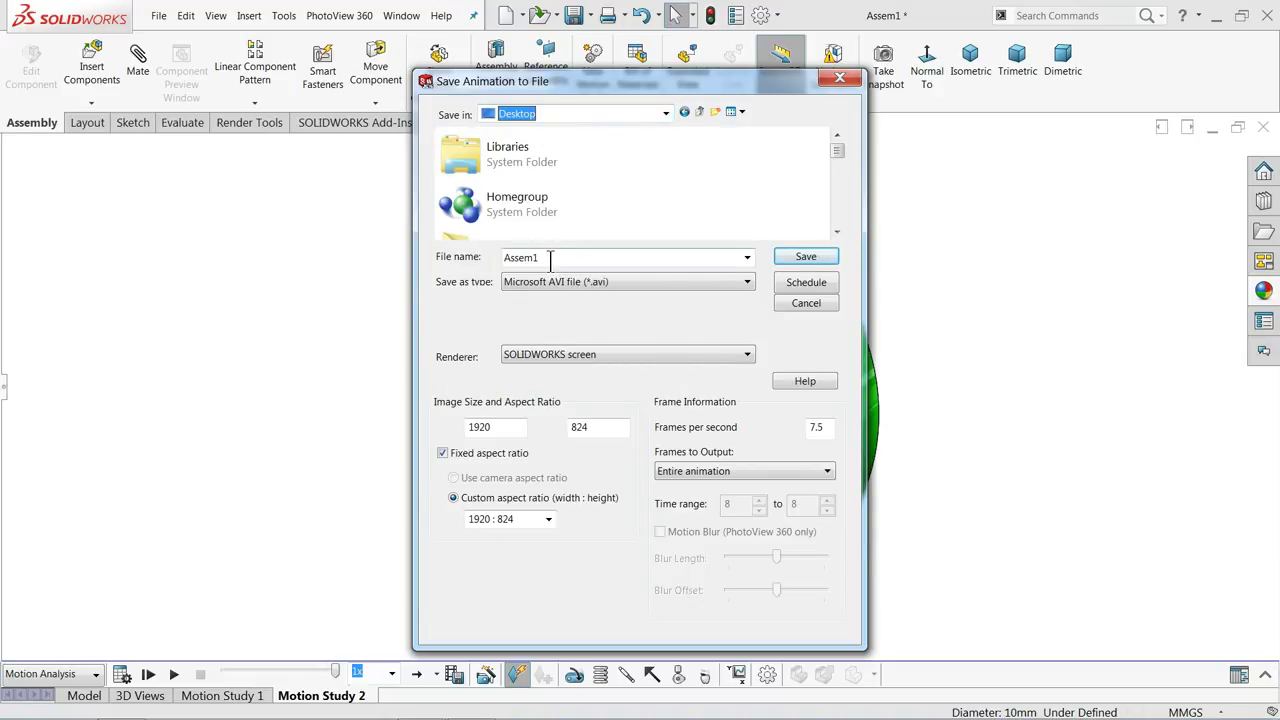
double_click(518, 258)
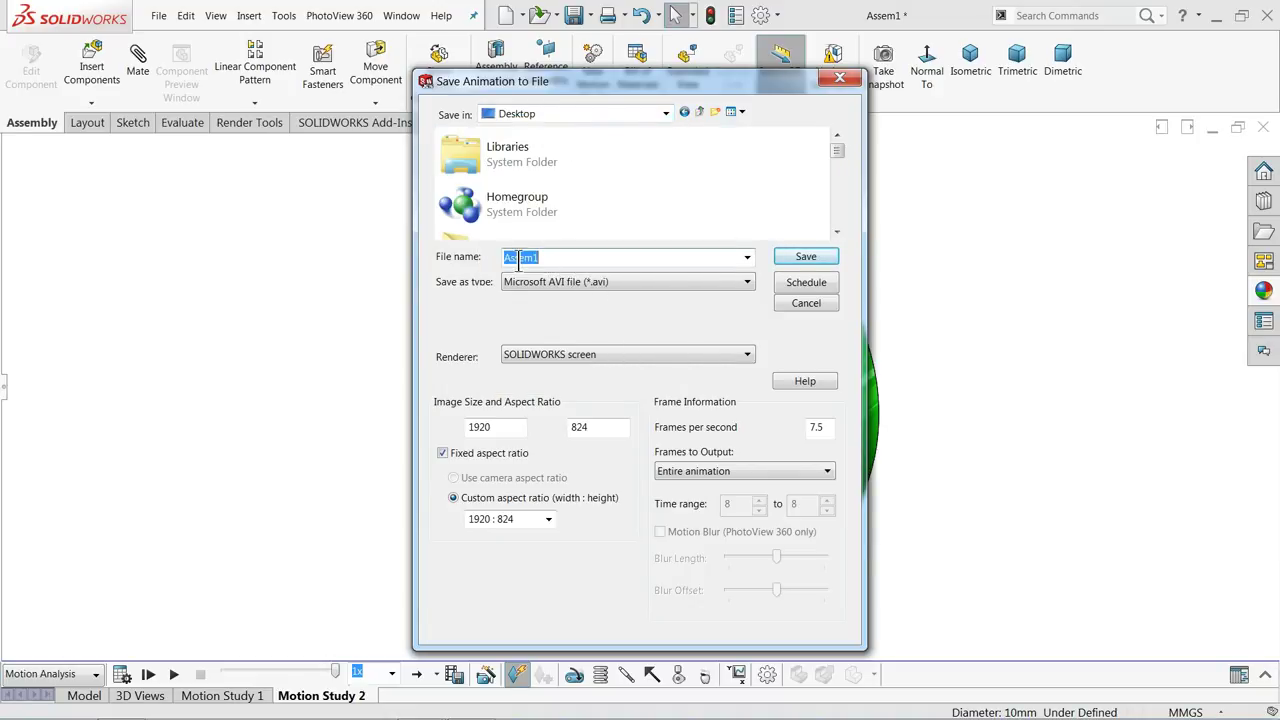
left_click(590, 284)
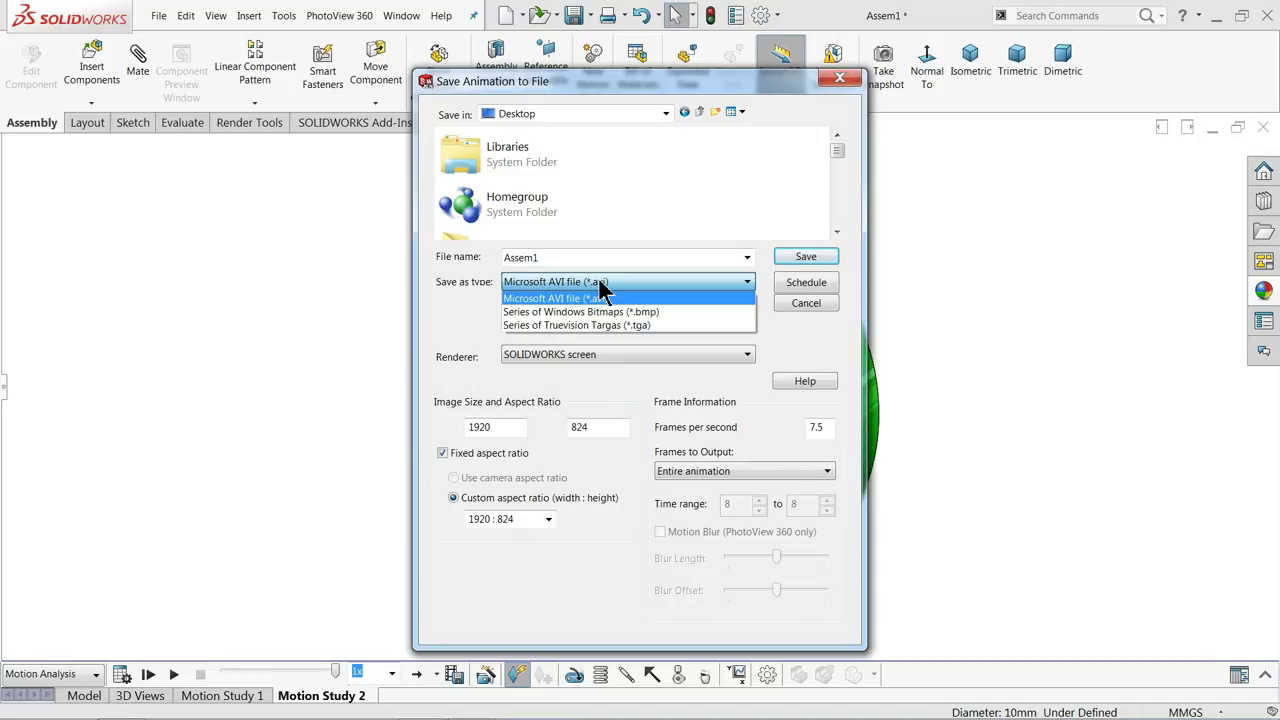
left_click(600, 282)
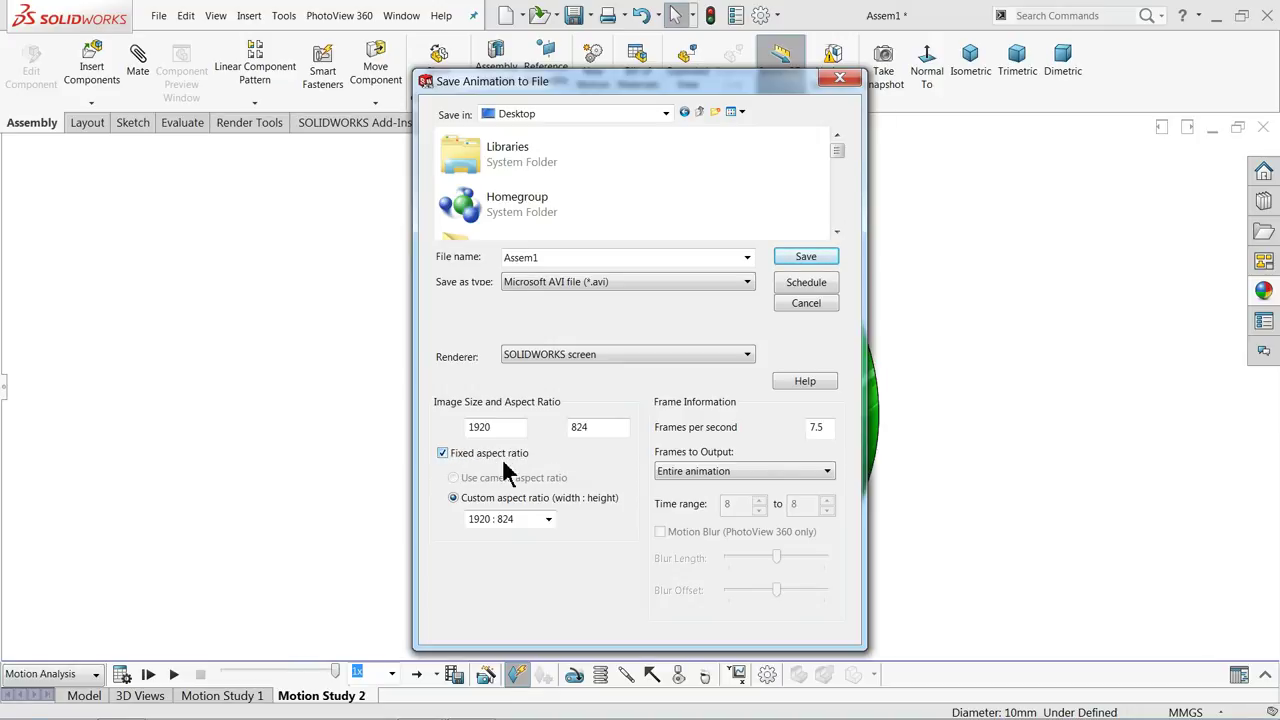
left_click(443, 454)
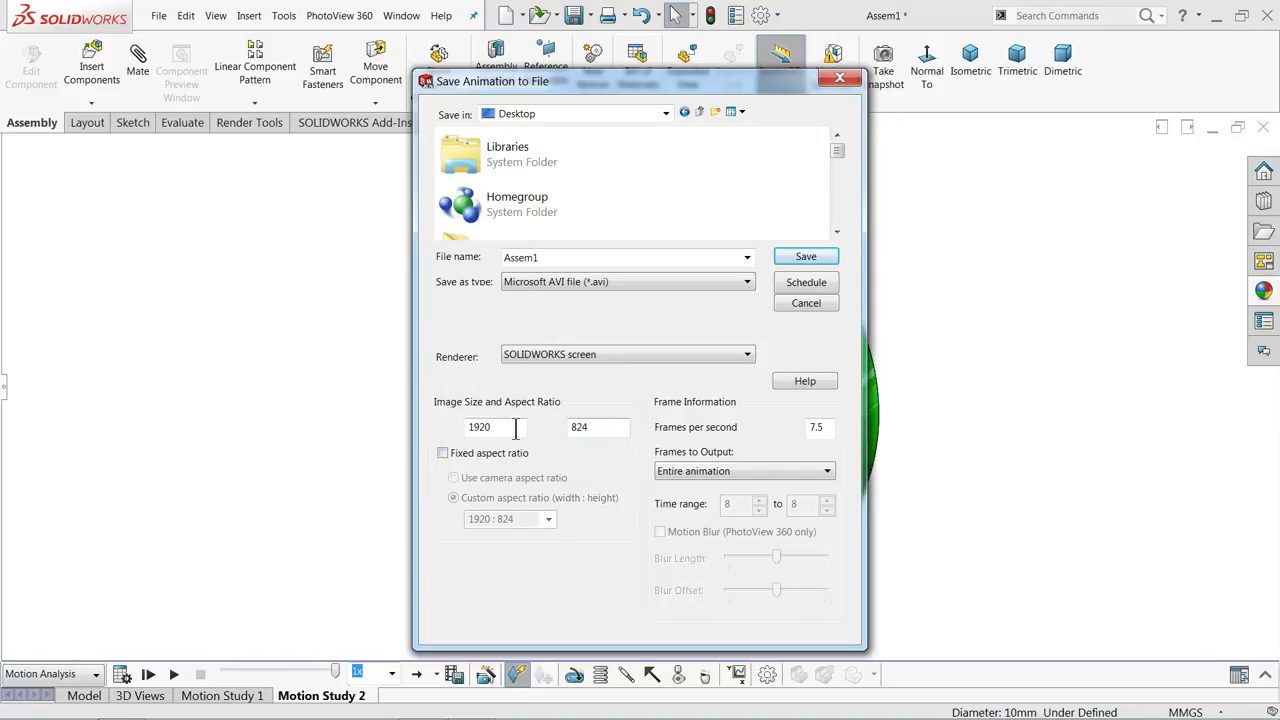
left_click(443, 454)
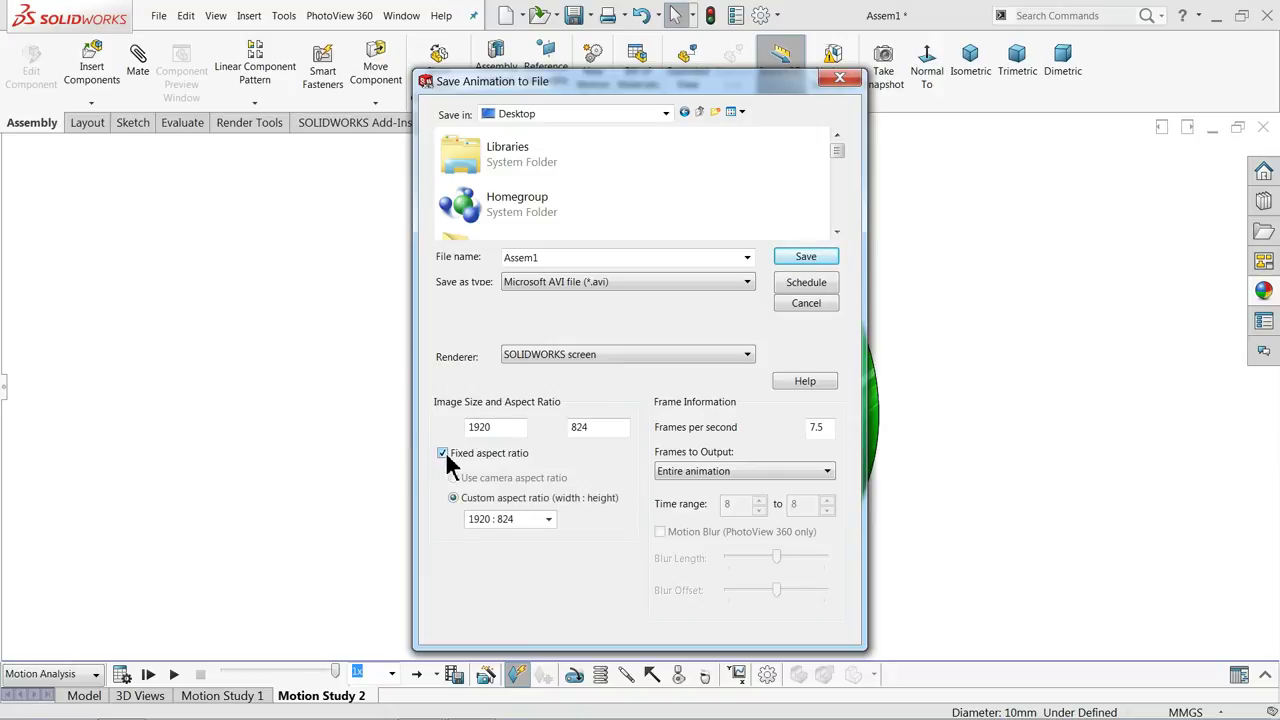
left_click(548, 522)
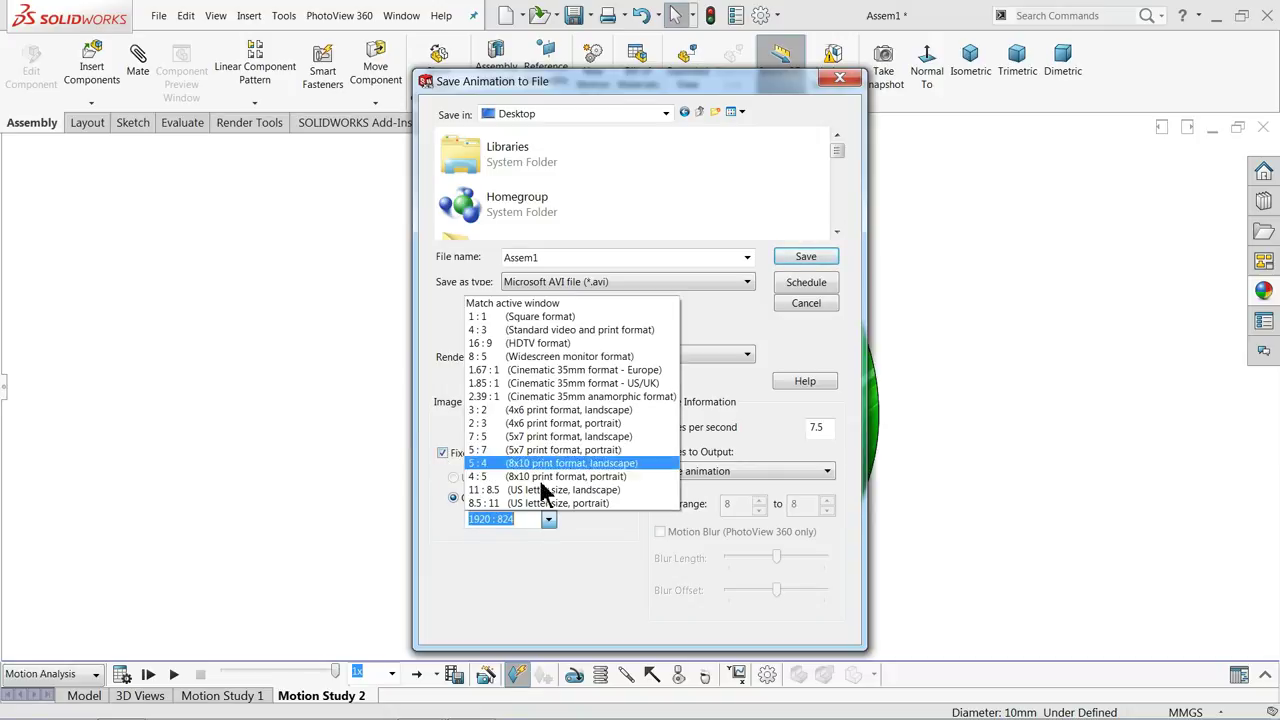
left_click(503, 343)
type("50")
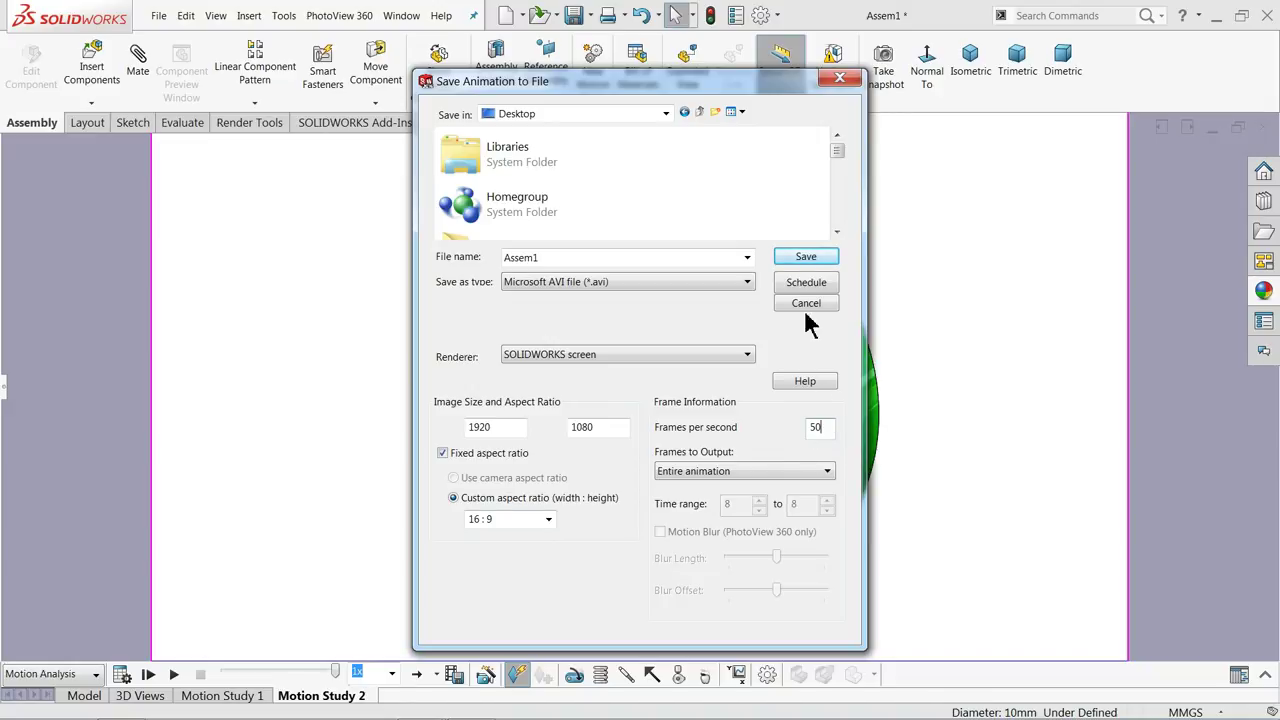
- Save as Assem.avi instead of overwriting Assem1.avi and accept the compression settings to record
left_click(806, 259)
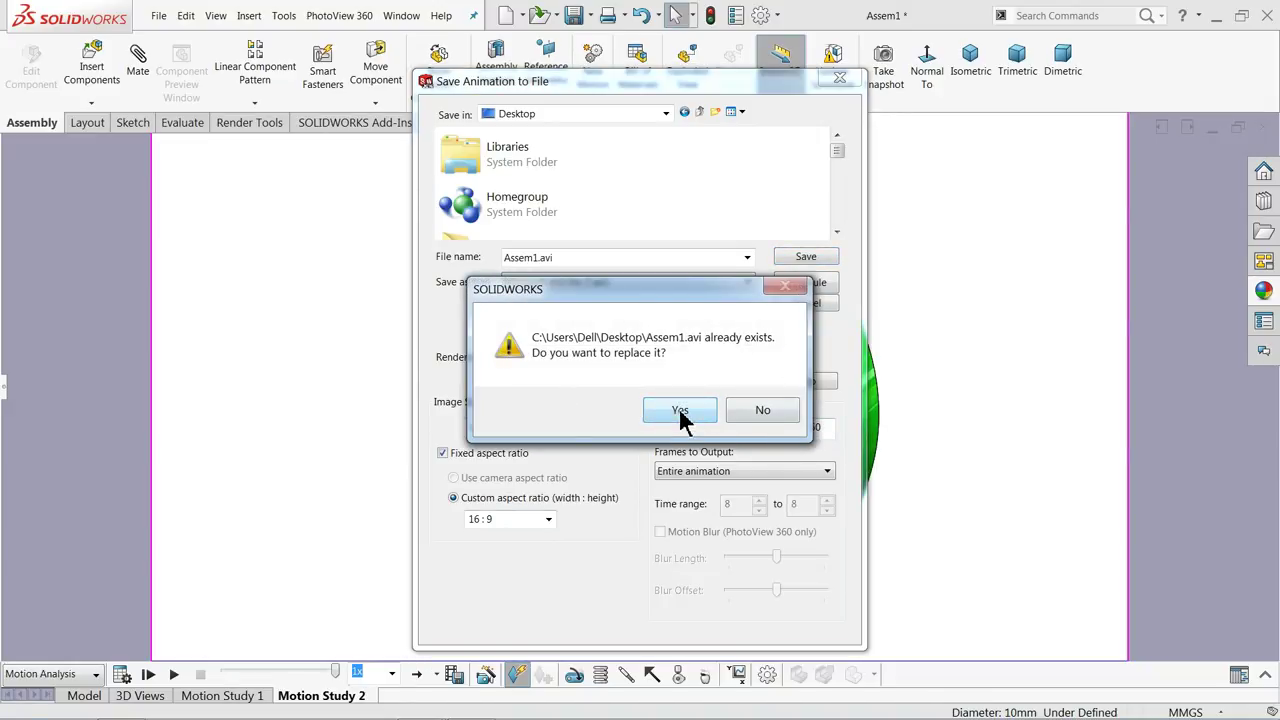
left_click(766, 423)
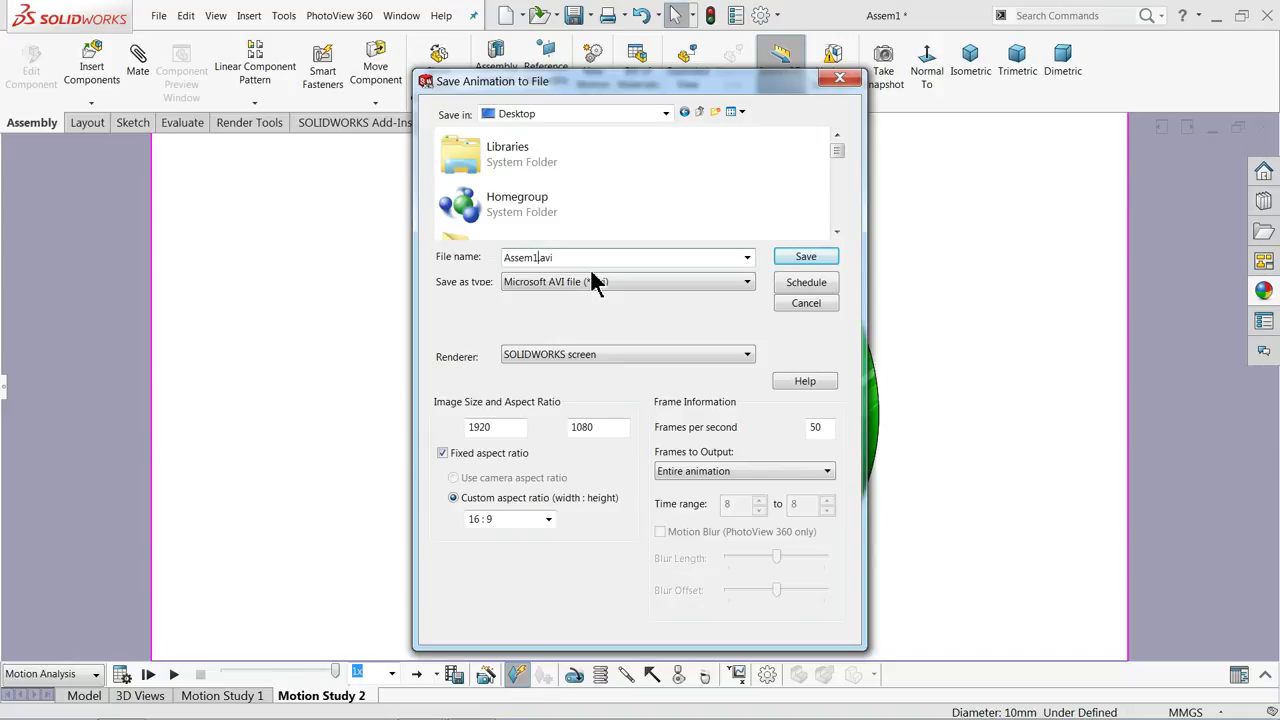
key("BackSpace")
left_click(806, 258)
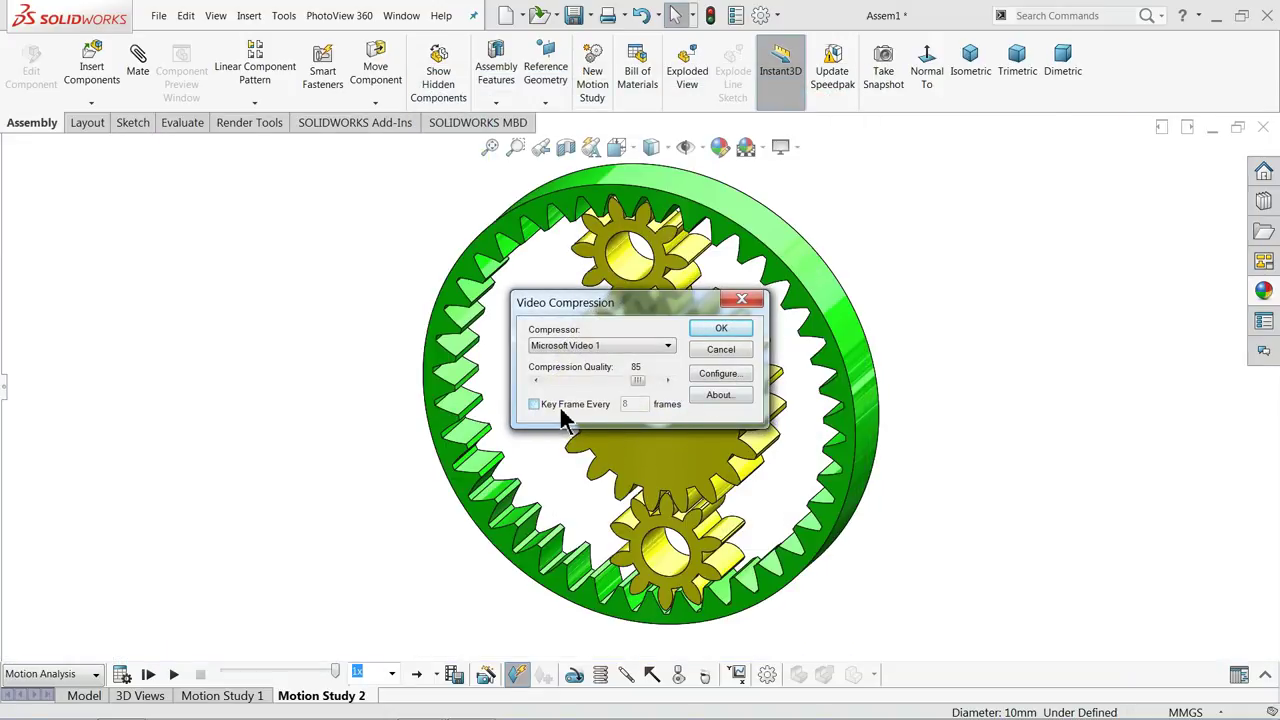
left_click(722, 332)
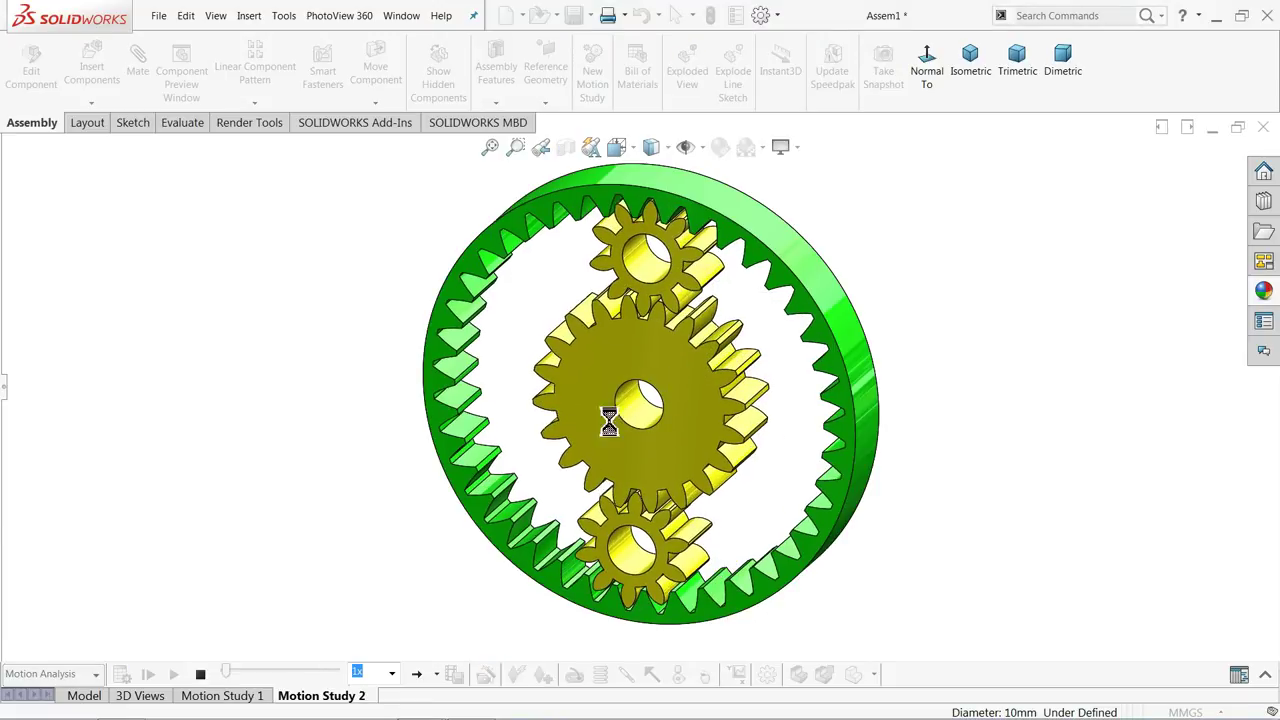